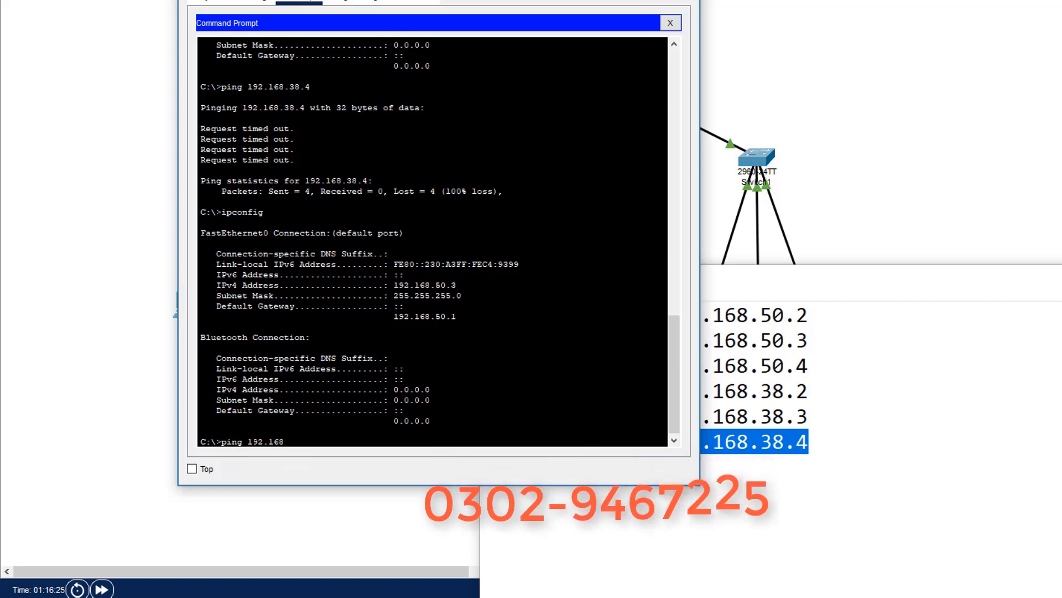
# - Ping 192.168.38.4 from PC1's command prompt
pyautogui.write('8.4')
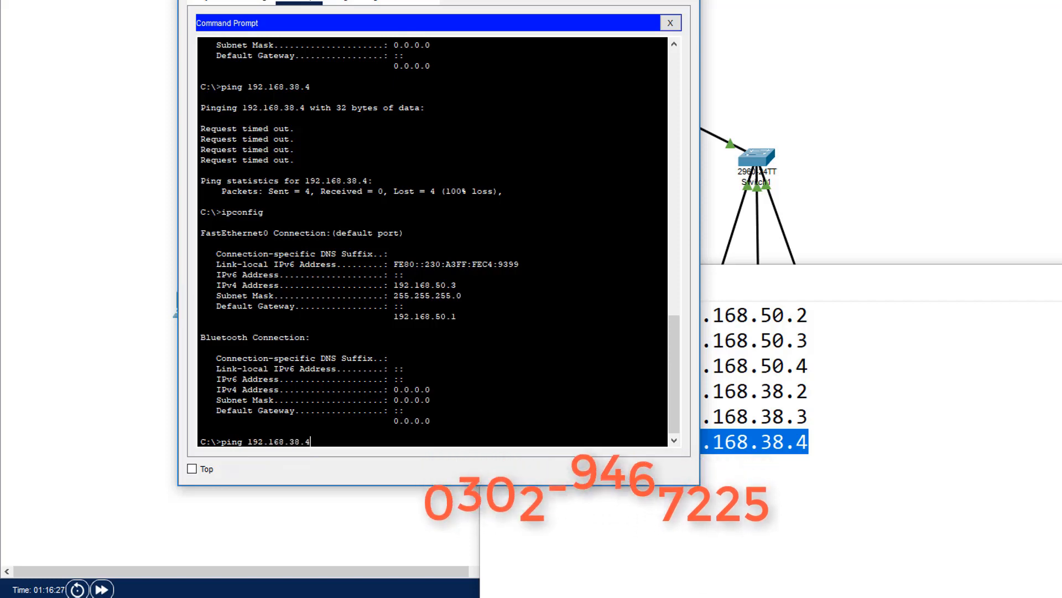
pyautogui.click(839, 444)
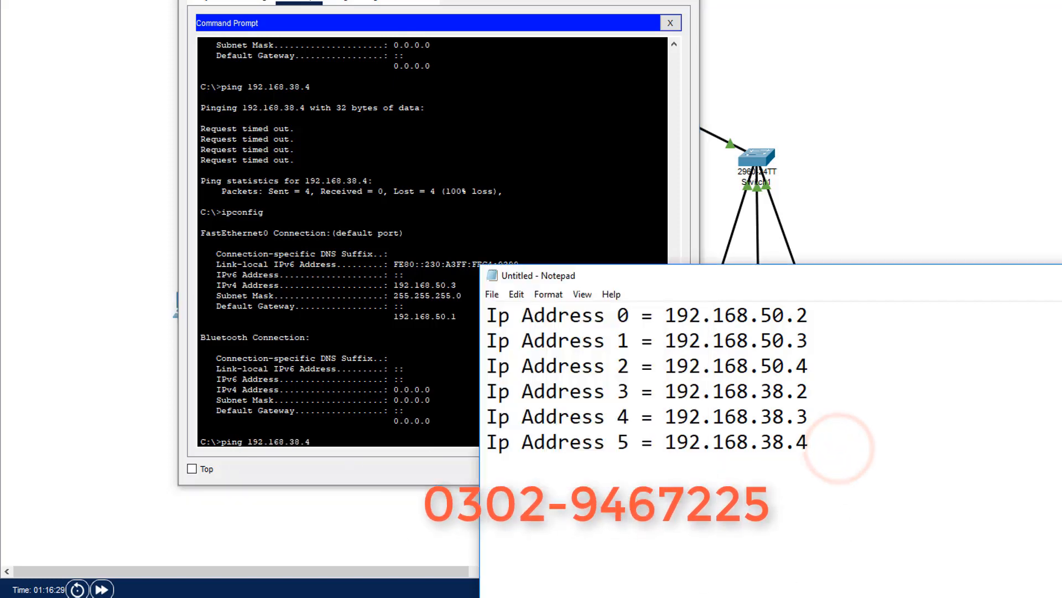
pyautogui.click(347, 434)
pyautogui.moveTo(187, 5); pyautogui.dragTo(411, 1)
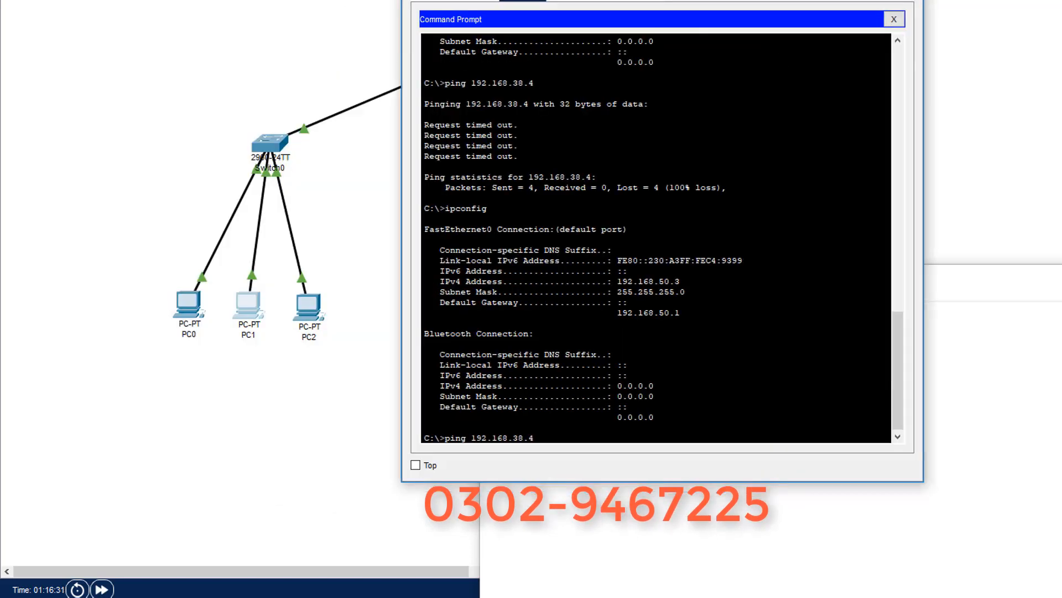
pyautogui.click(1061, 274)
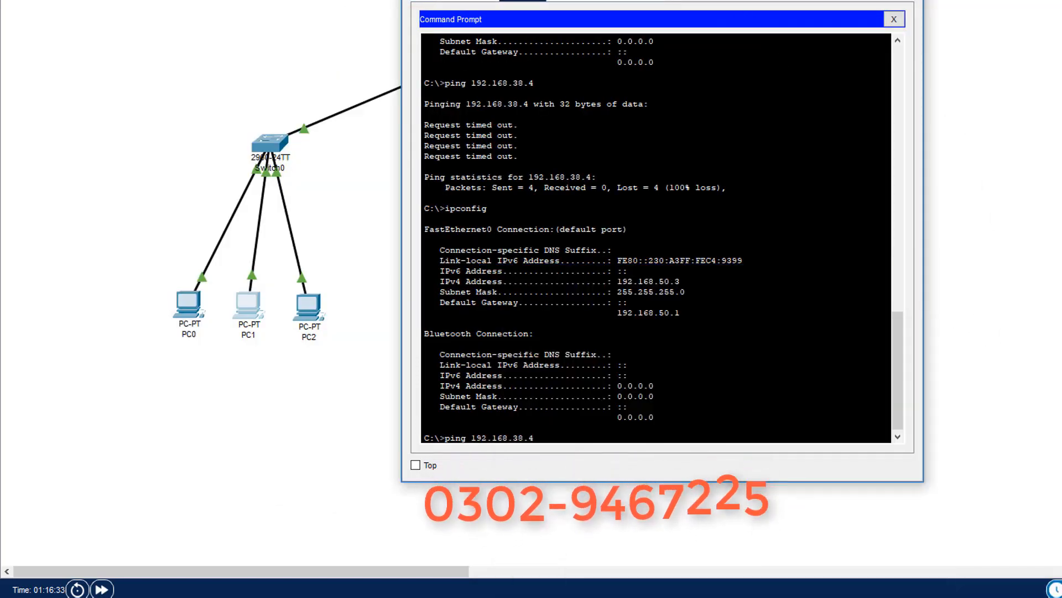
pyautogui.moveTo(652, 0); pyautogui.dragTo(740, 3)
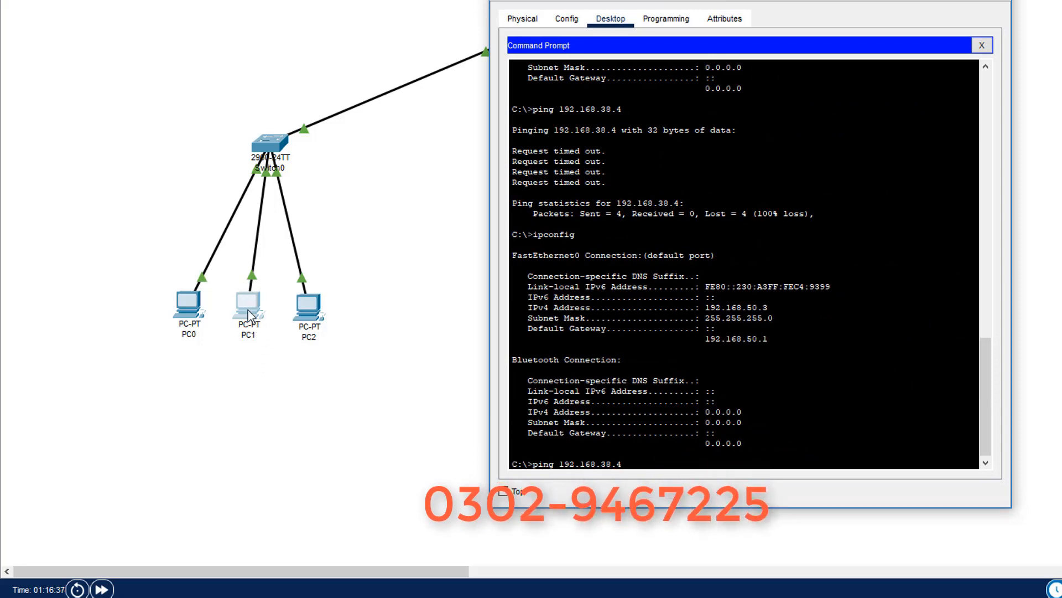
pyautogui.moveTo(708, 0); pyautogui.dragTo(479, 0)
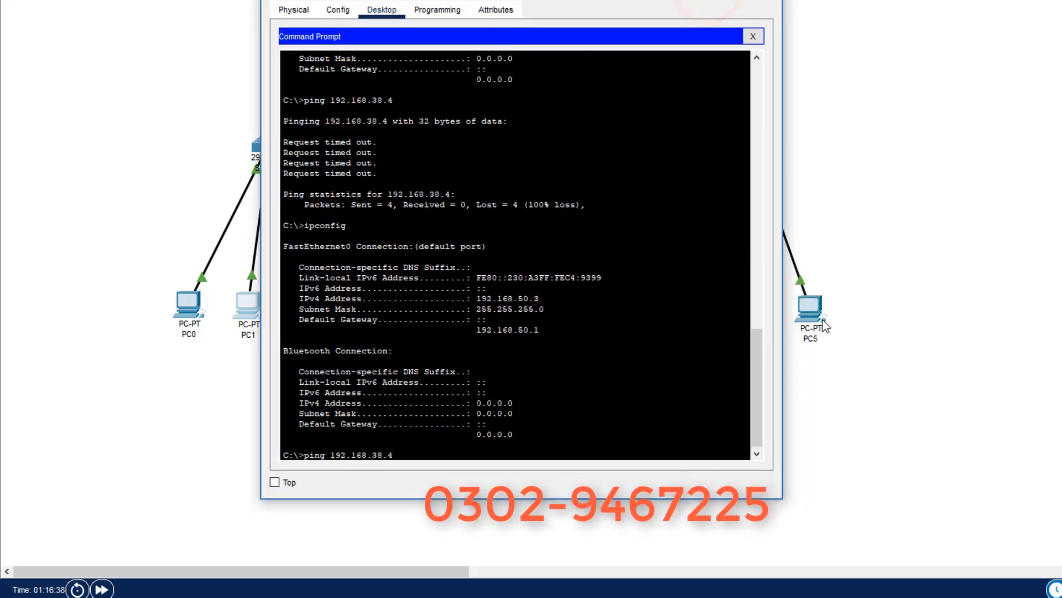
pyautogui.click(404, 455)
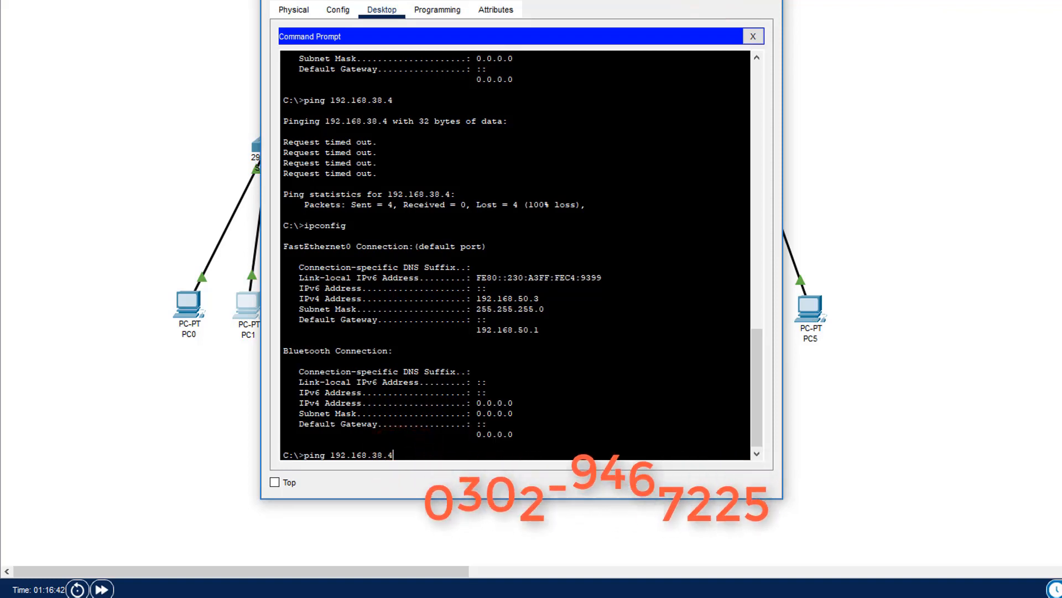
pyautogui.press('Return')
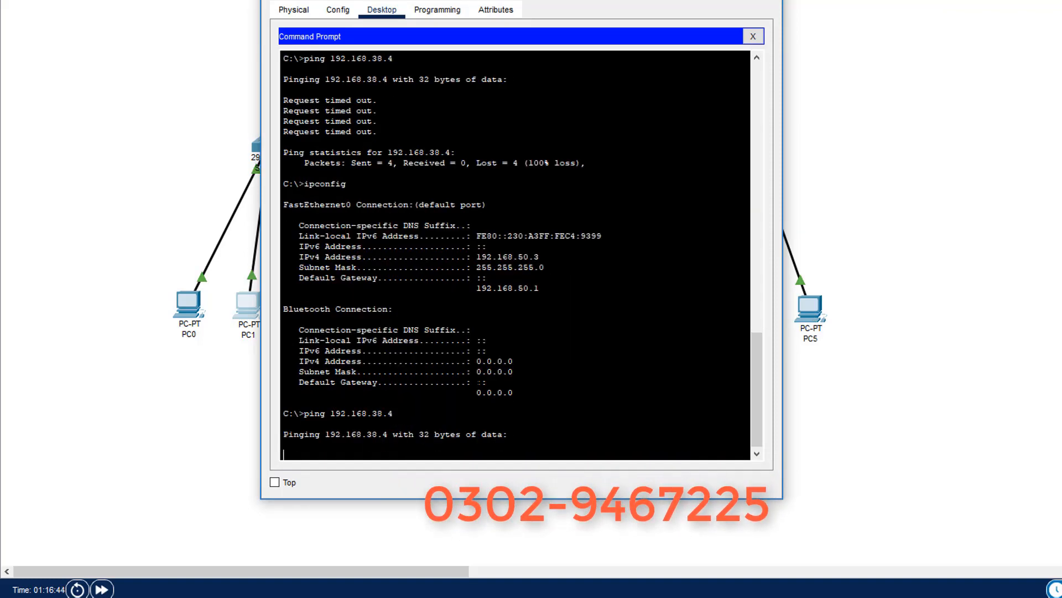
# - Examine the replies from 192.168.38.4 in PC1's command prompt against the PCs in the network topology
pyautogui.moveTo(483, 0); pyautogui.dragTo(519, 0)
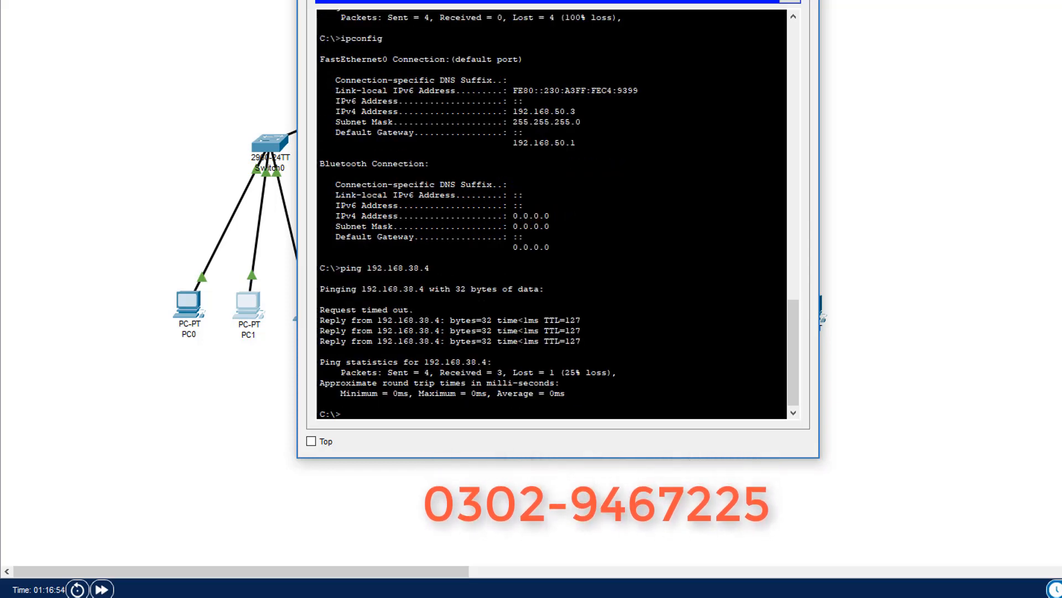
pyautogui.moveTo(422, 320); pyautogui.dragTo(433, 321)
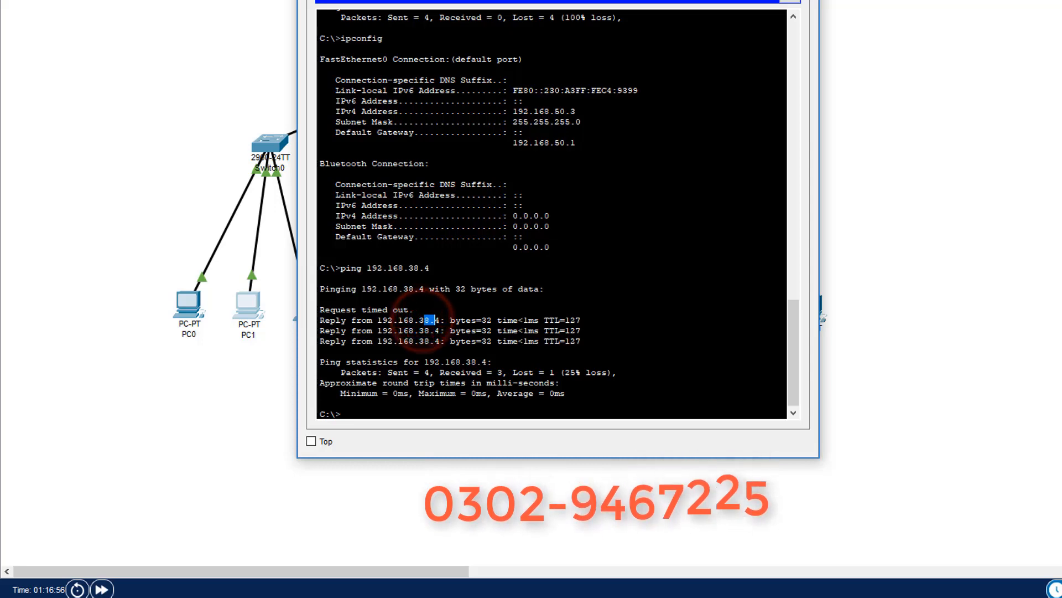
pyautogui.click(429, 333)
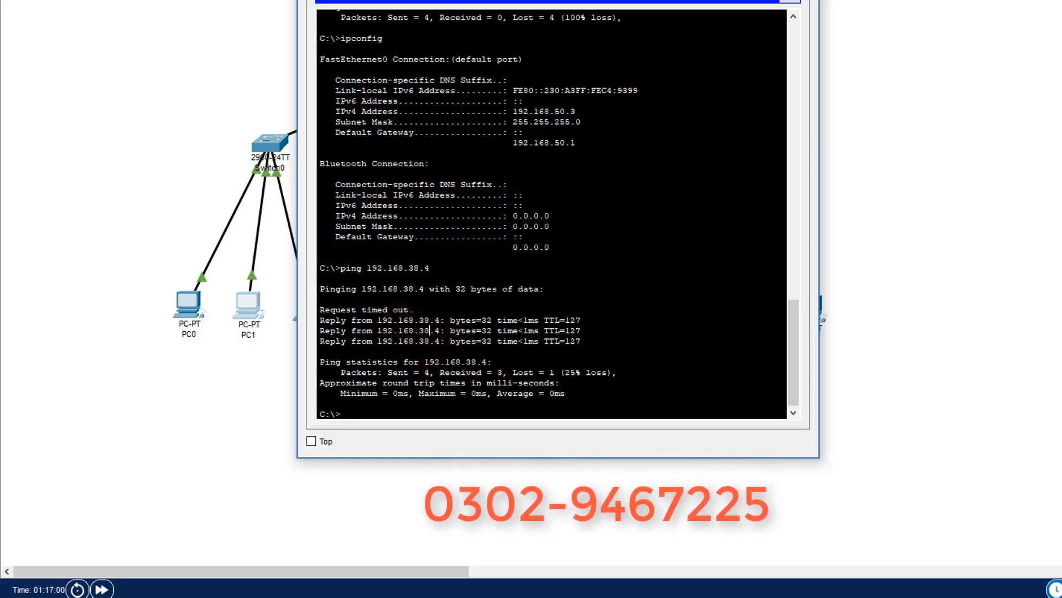
pyautogui.moveTo(619, 0); pyautogui.dragTo(545, 172)
pyautogui.moveTo(395, 172); pyautogui.dragTo(602, 6)
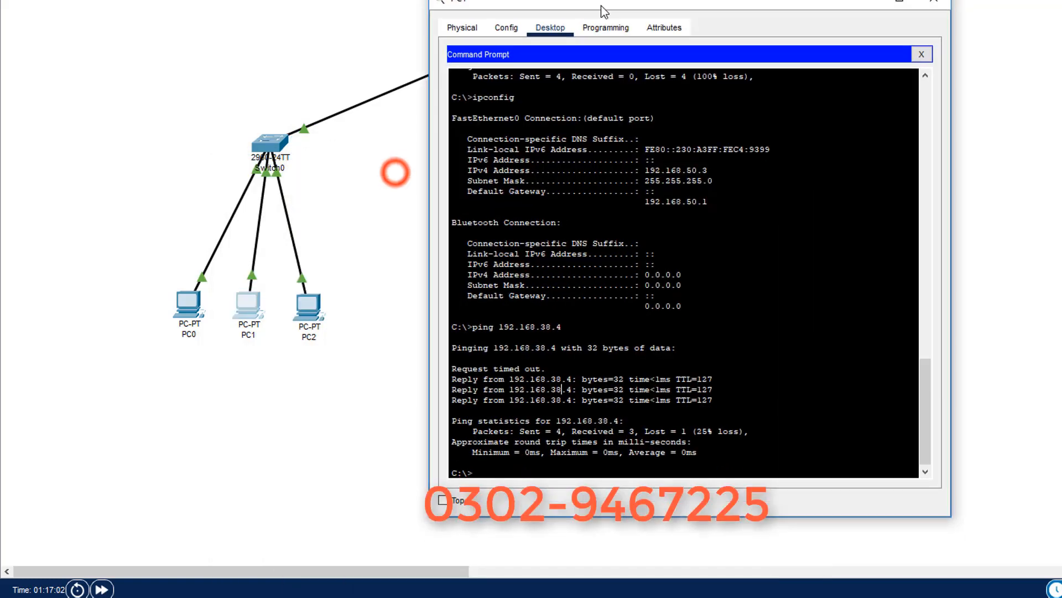
pyautogui.moveTo(693, 4); pyautogui.dragTo(397, 1)
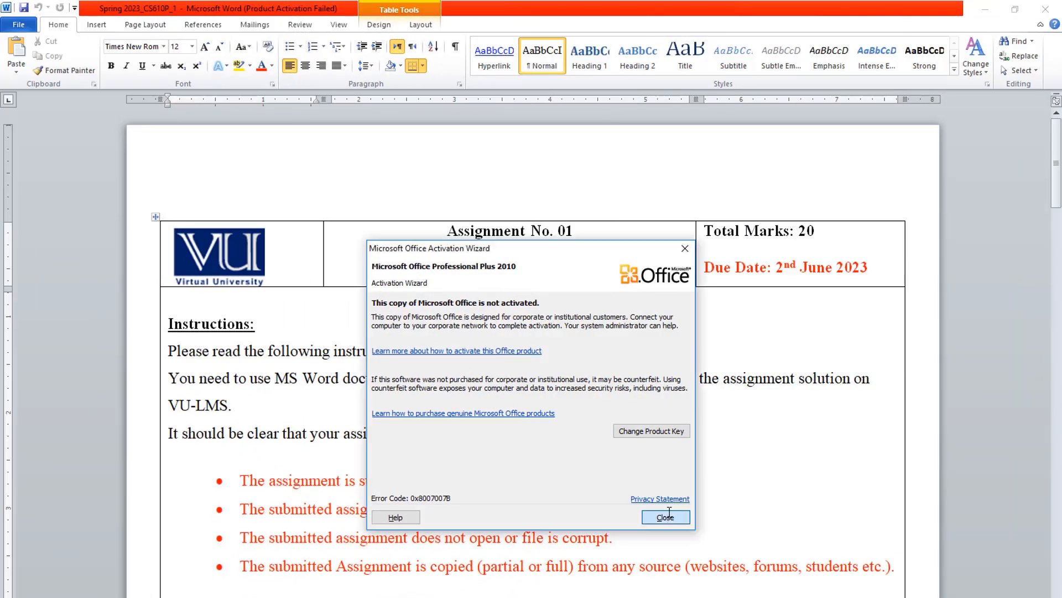
# - Dismiss the Office activation notice in Word and read the CS610P assignment's instructions, objectives, Question-1 diagram, requirements and Task-1
pyautogui.click(665, 516)
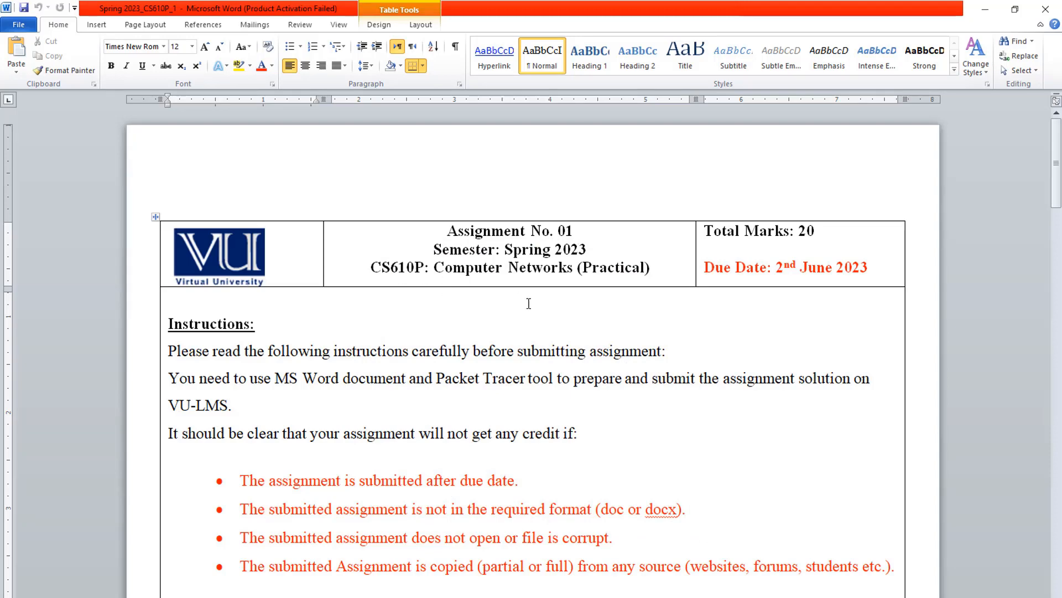
pyautogui.scroll(-1, 580, 321)
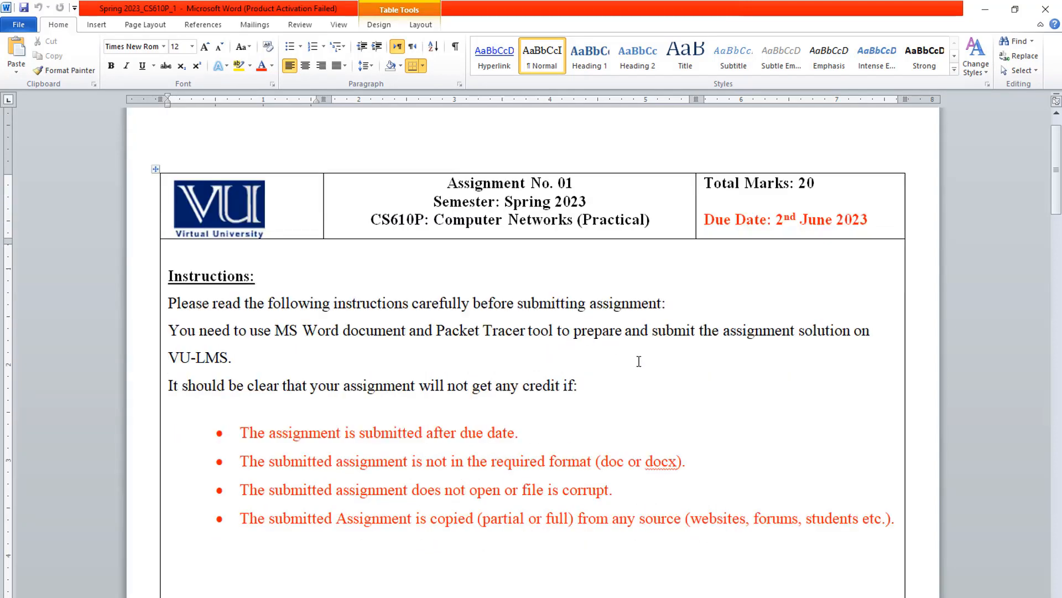
pyautogui.scroll(-4, 640, 361)
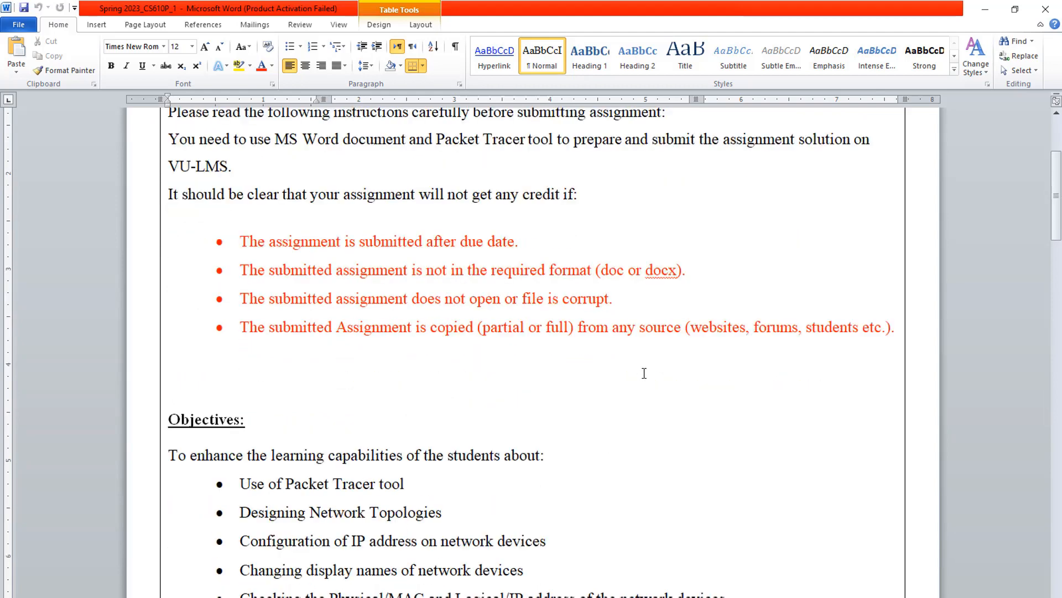
pyautogui.scroll(-1, 645, 381)
pyautogui.scroll(-4, 646, 390)
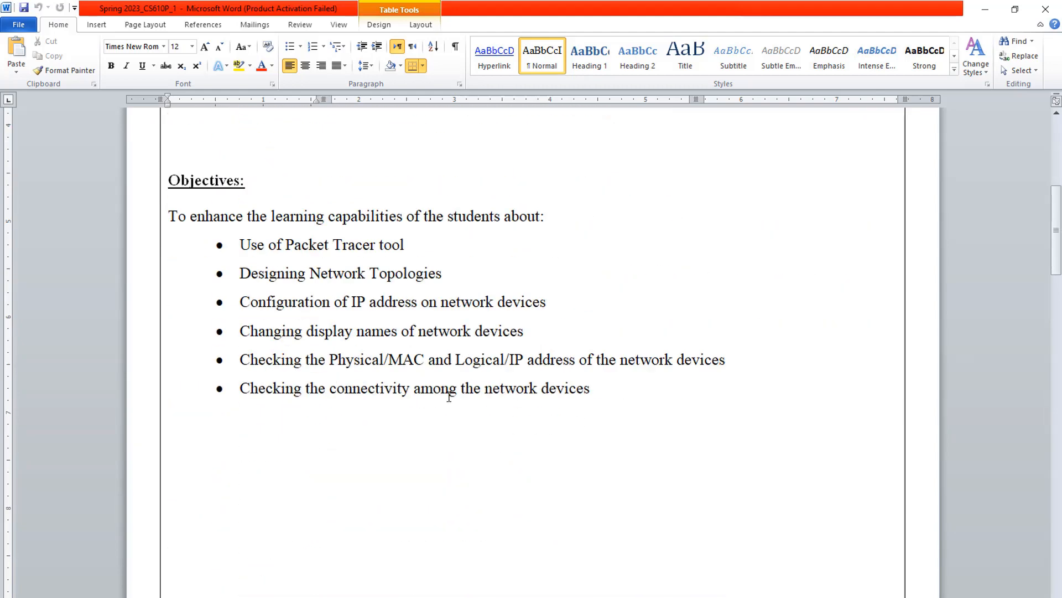
pyautogui.scroll(-14, 449, 396)
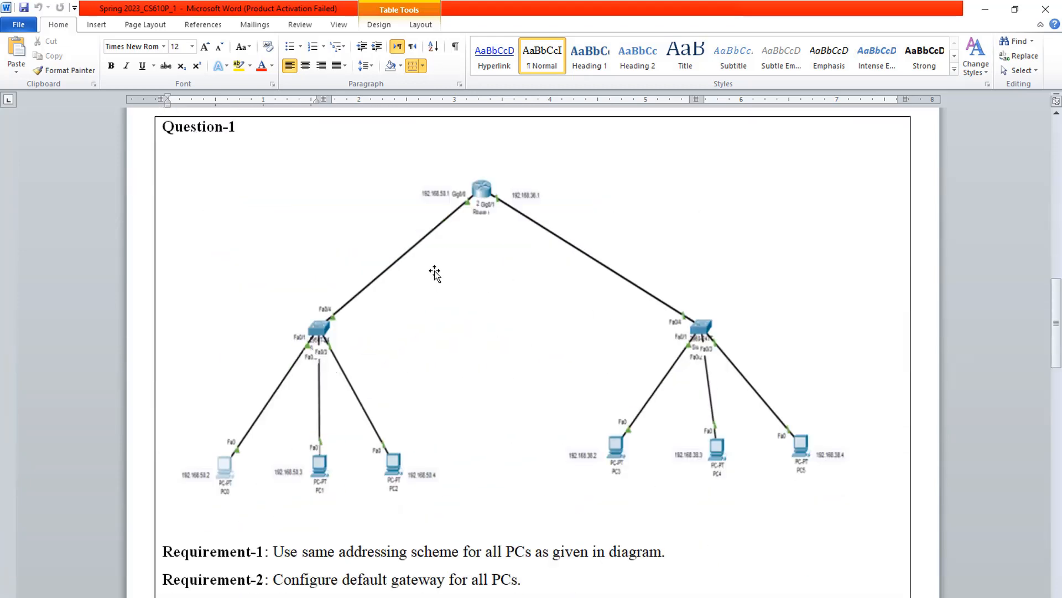
pyautogui.scroll(-2, 509, 442)
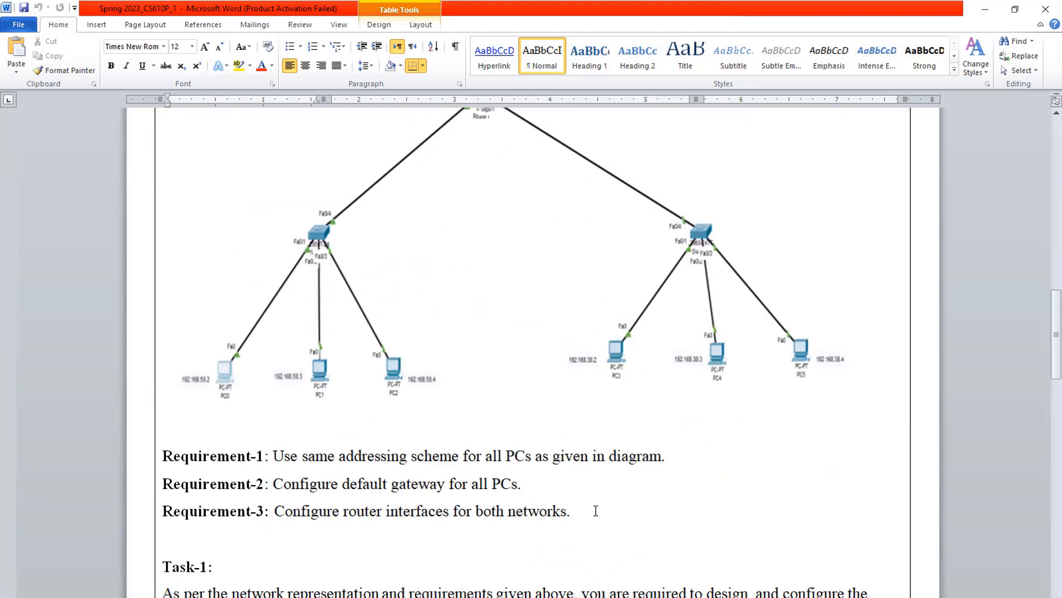
pyautogui.scroll(-1, 593, 507)
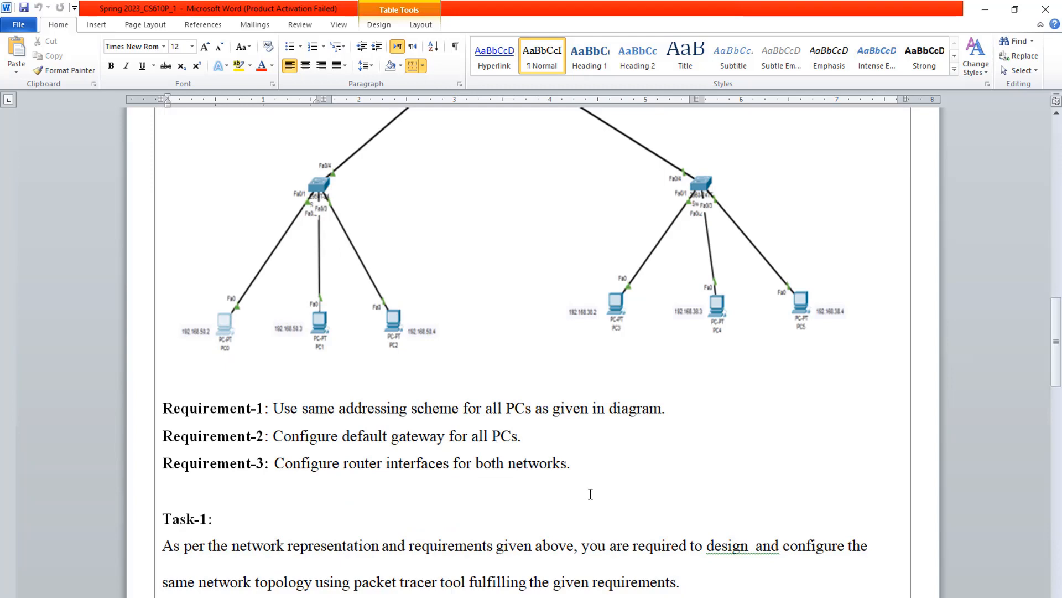
pyautogui.scroll(-1, 591, 495)
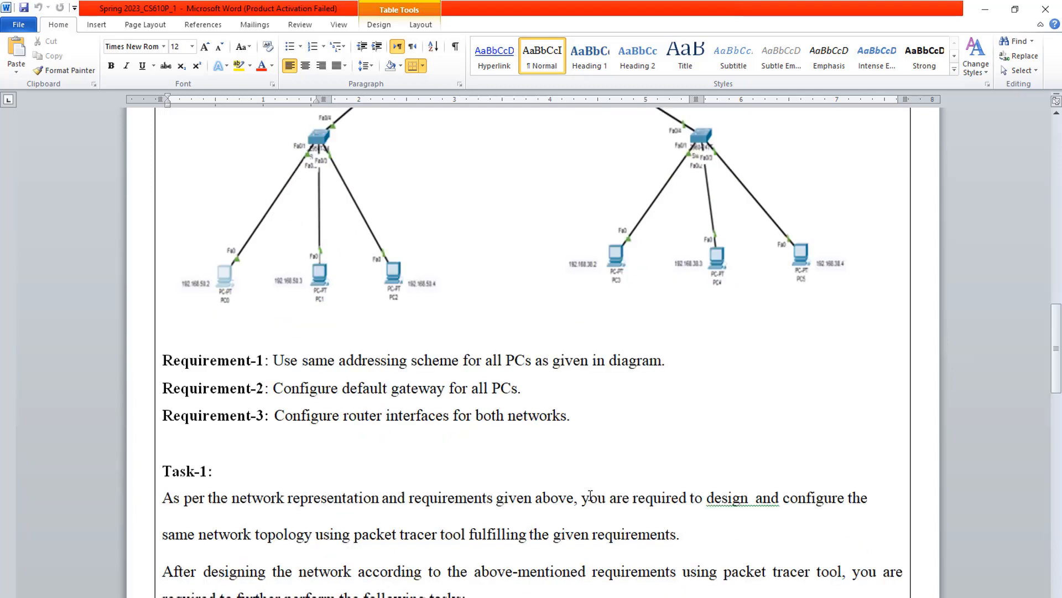
pyautogui.scroll(-3, 591, 497)
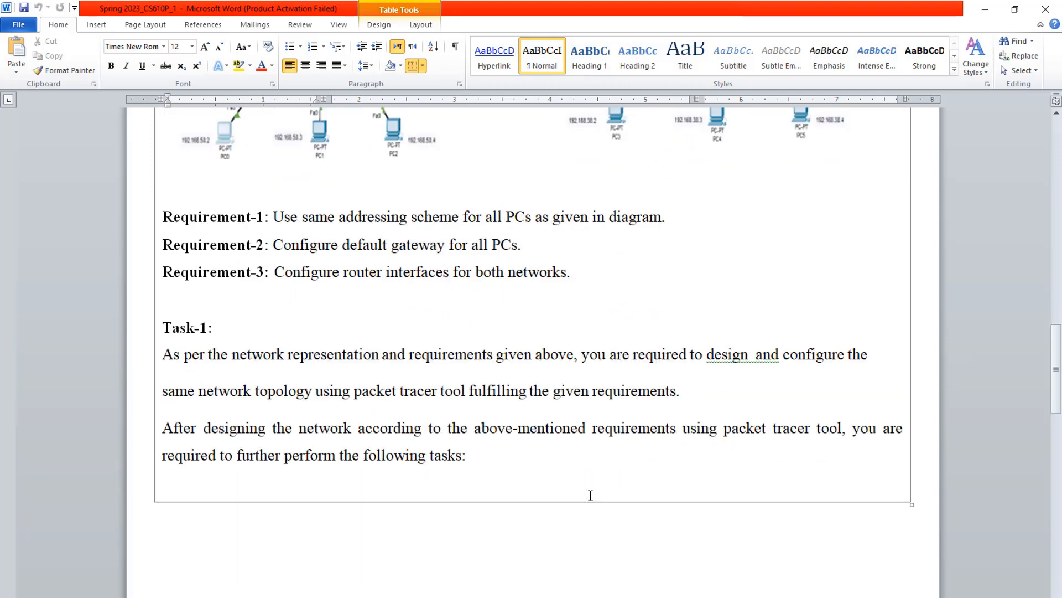
pyautogui.scroll(2, 590, 495)
pyautogui.scroll(1, 590, 495)
# - Review the topology solution image and the Task-2 ipconfig check for PC 3 in the assignment document
pyautogui.scroll(-10, 589, 496)
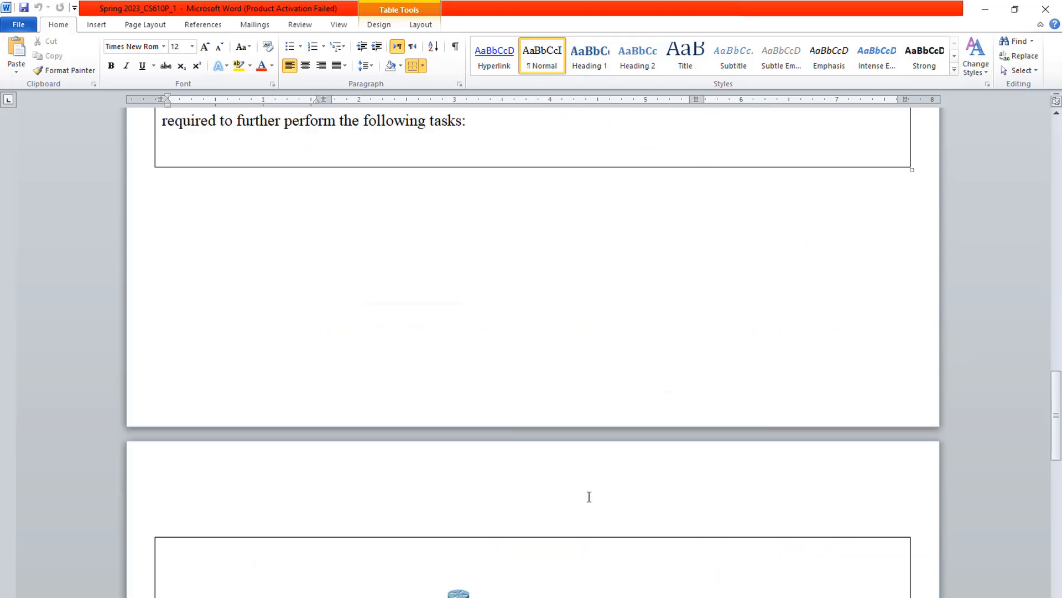
pyautogui.scroll(4, 589, 496)
pyautogui.scroll(-11, 589, 497)
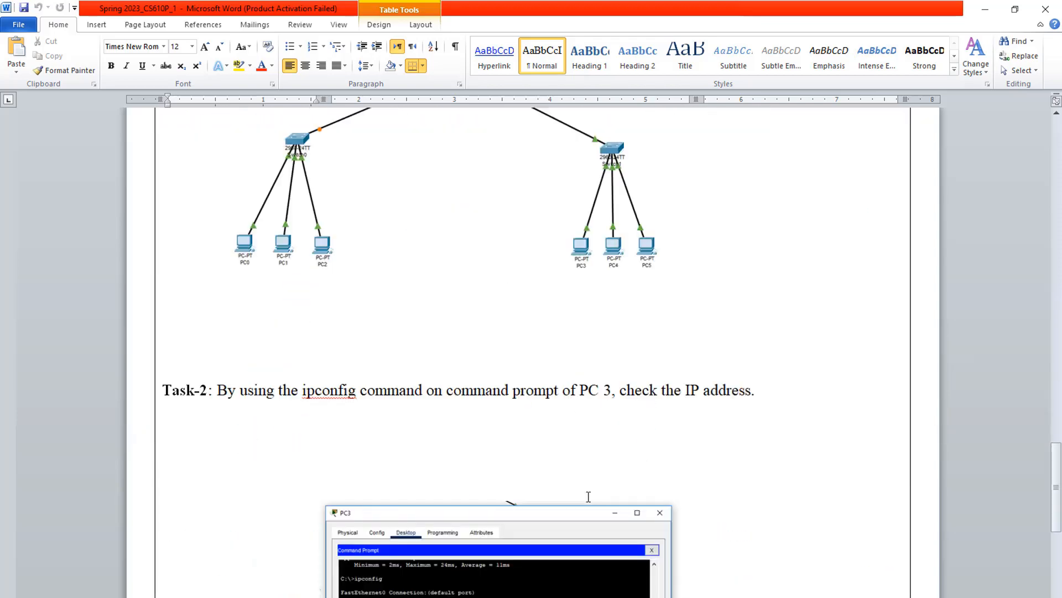
pyautogui.scroll(-4, 588, 490)
pyautogui.scroll(-6, 587, 490)
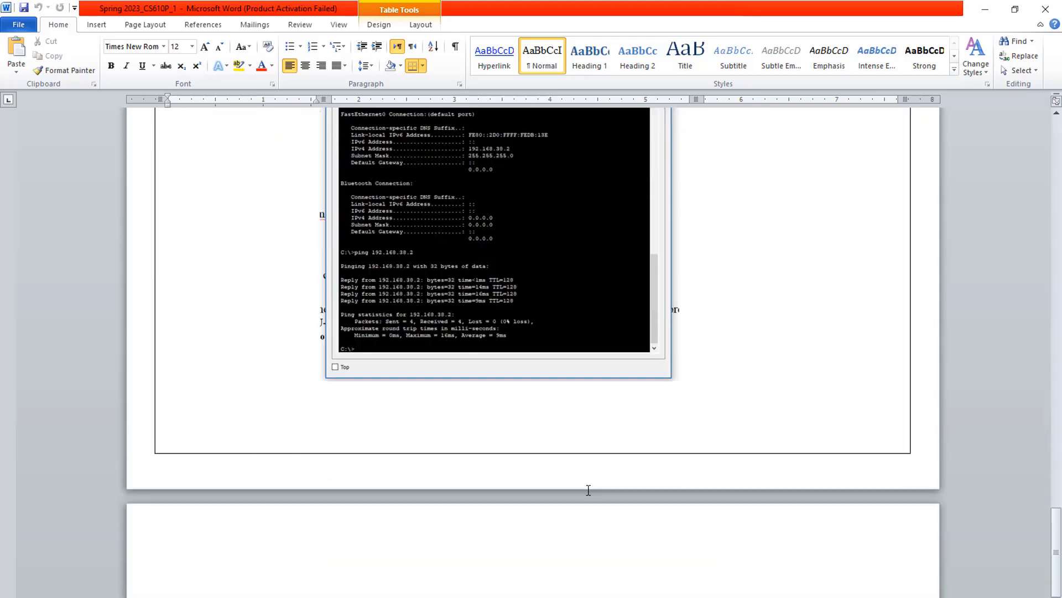
# - Return to the assignment instructions, highlight "Packet Tracer tool" as the required software, and look over the objectives again
pyautogui.scroll(20, 588, 488)
pyautogui.scroll(-1, 646, 412)
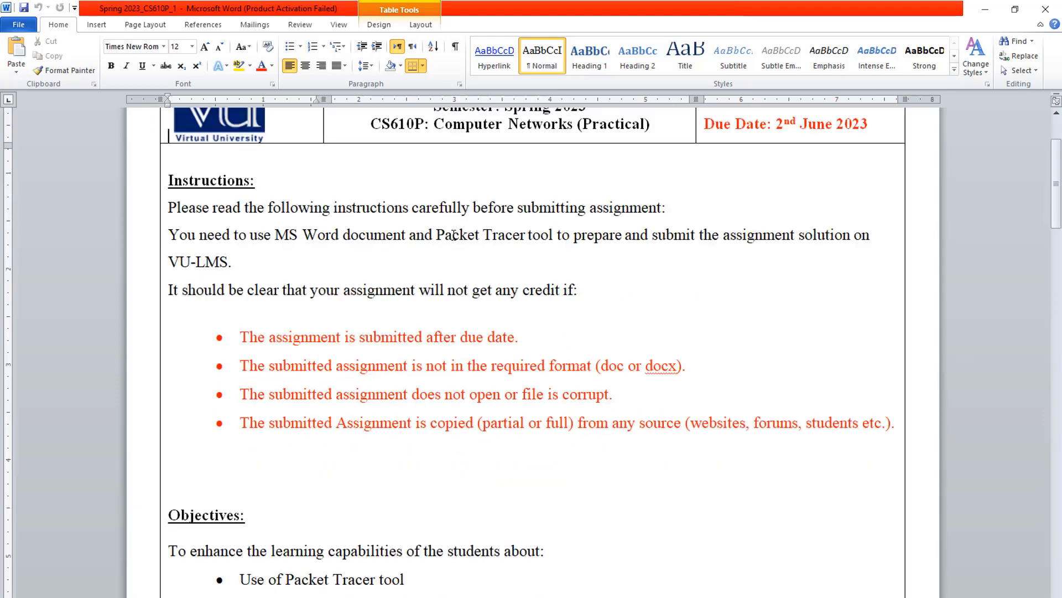
pyautogui.moveTo(454, 235); pyautogui.dragTo(556, 236)
pyautogui.scroll(-3, 572, 459)
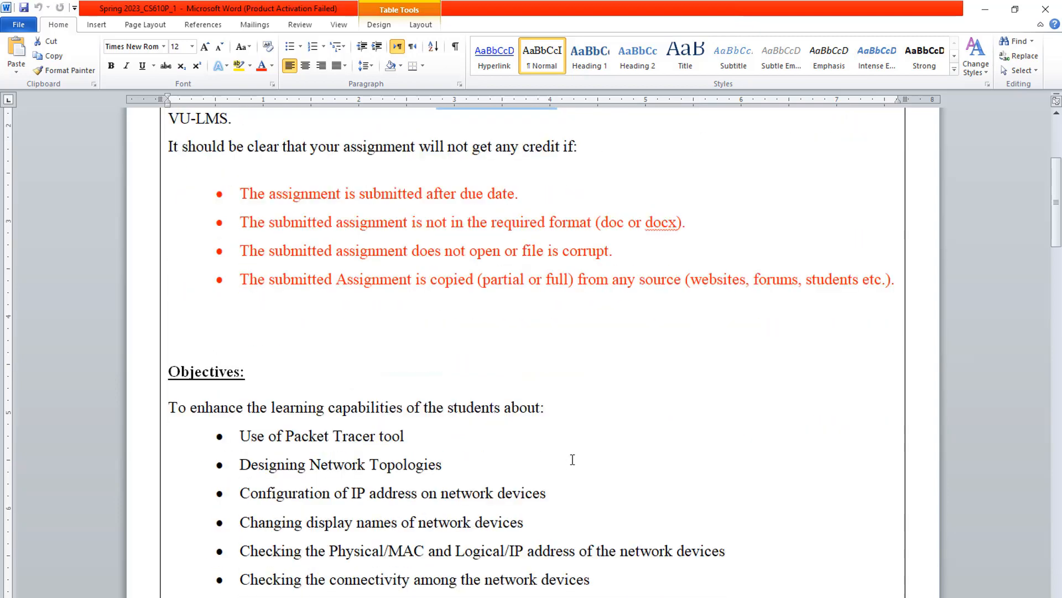
pyautogui.scroll(-8, 573, 459)
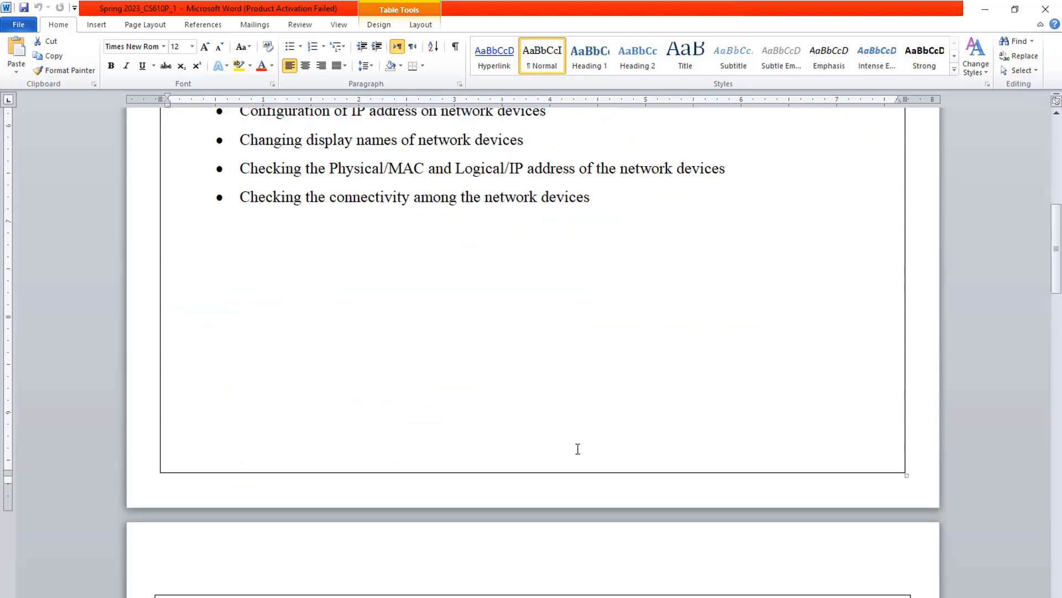
pyautogui.scroll(-10, 578, 449)
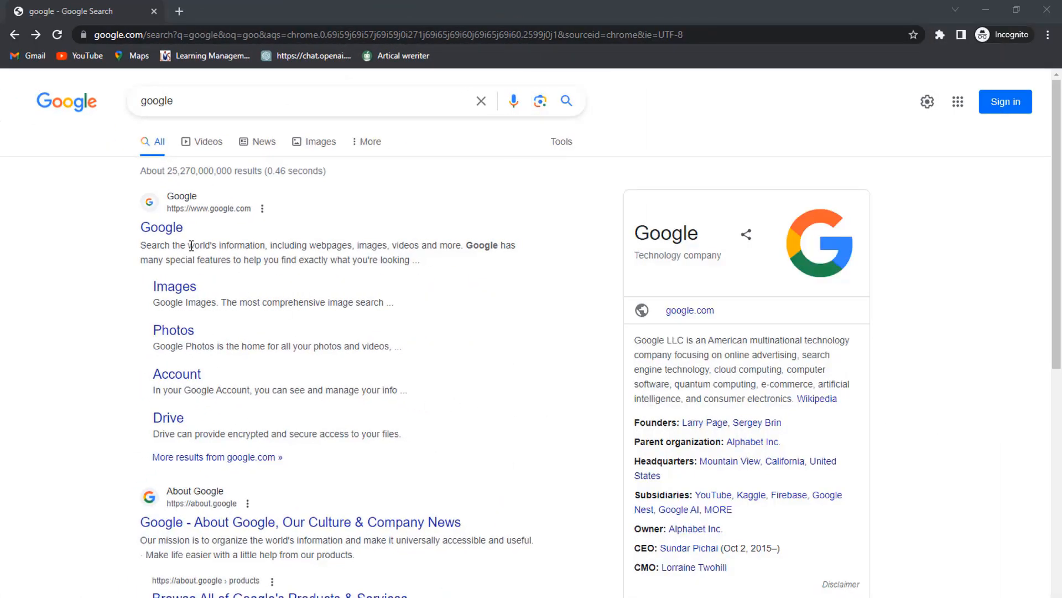
# - Switch to the Chrome browser, open the Google home page and search for "cisco packet tracer download"
pyautogui.click(170, 235)
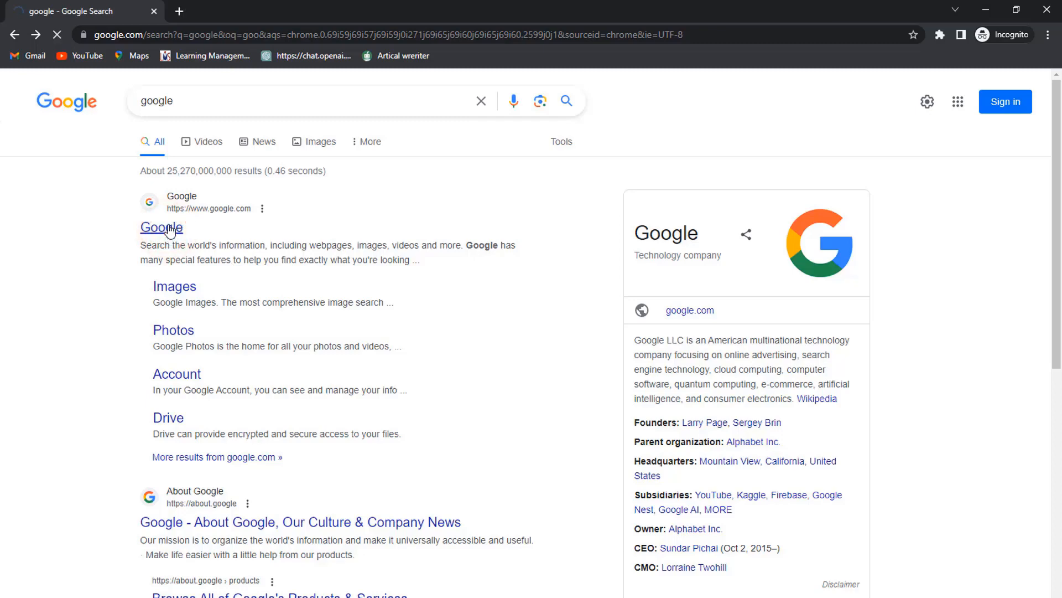
pyautogui.click(413, 333)
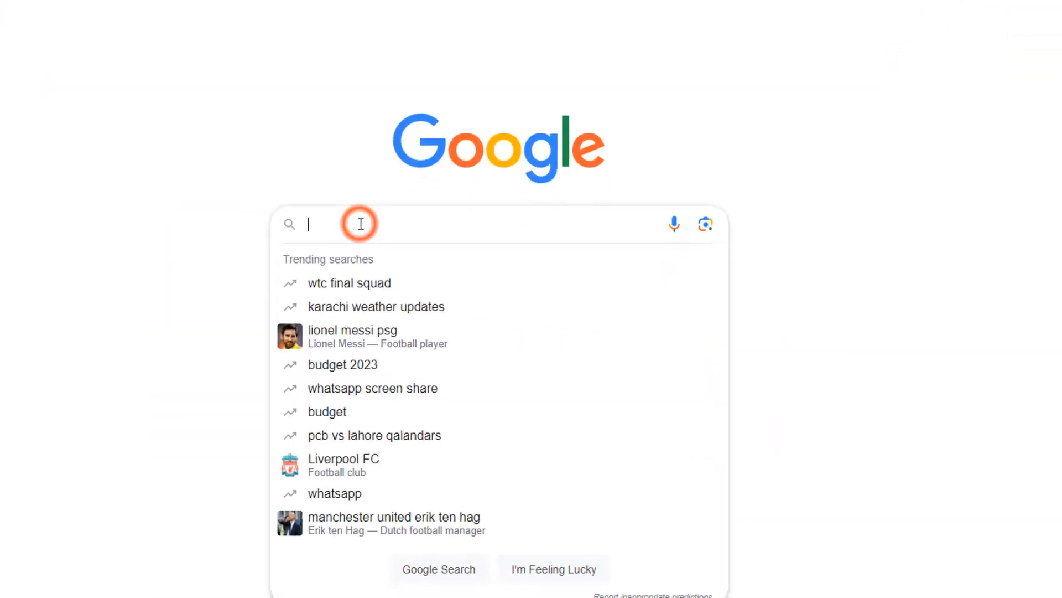
pyautogui.write('c')
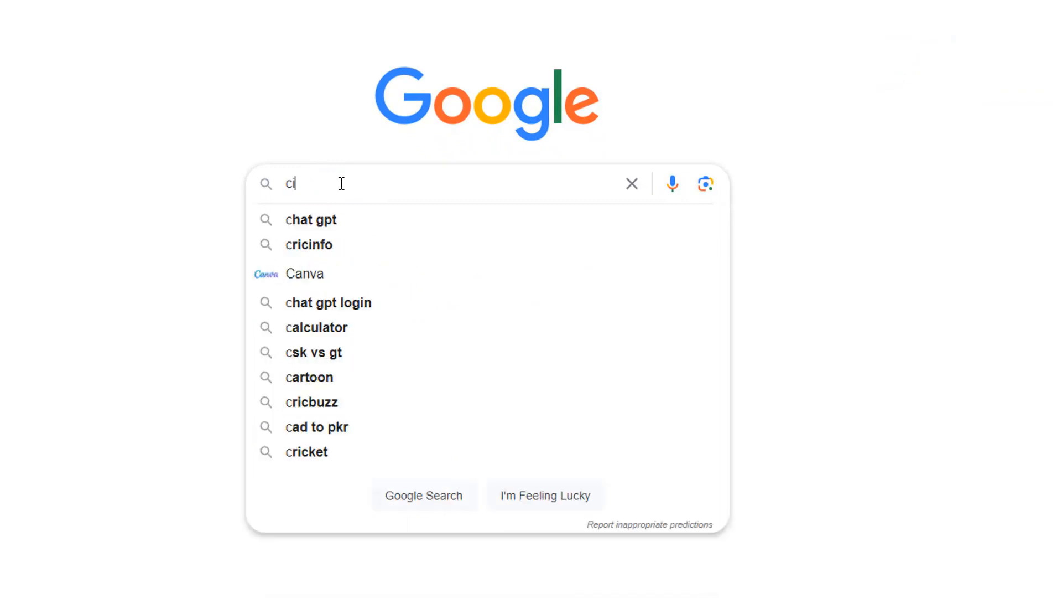
pyautogui.write('i')
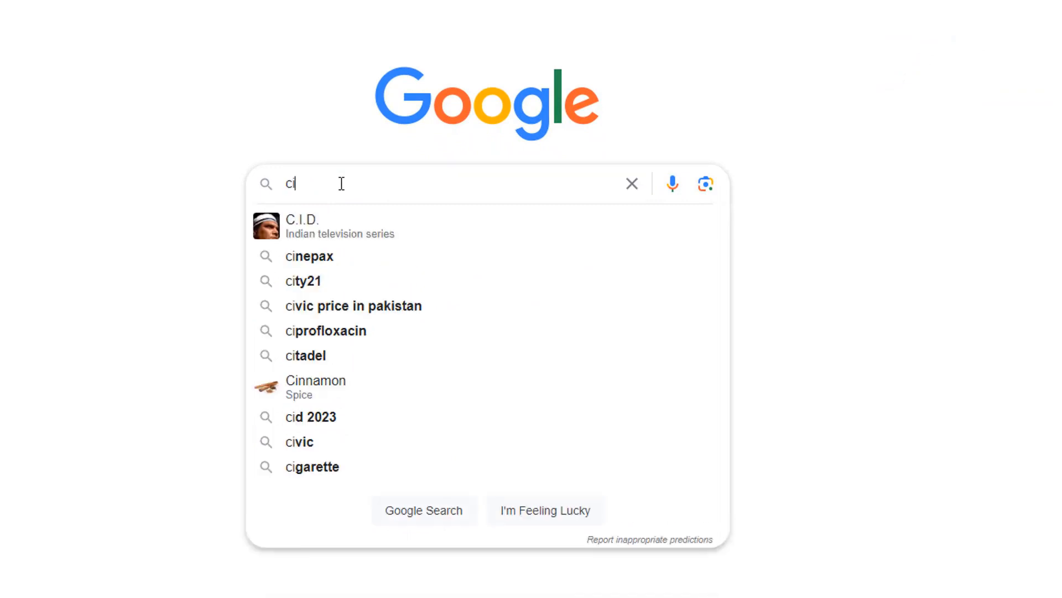
pyautogui.write('sc')
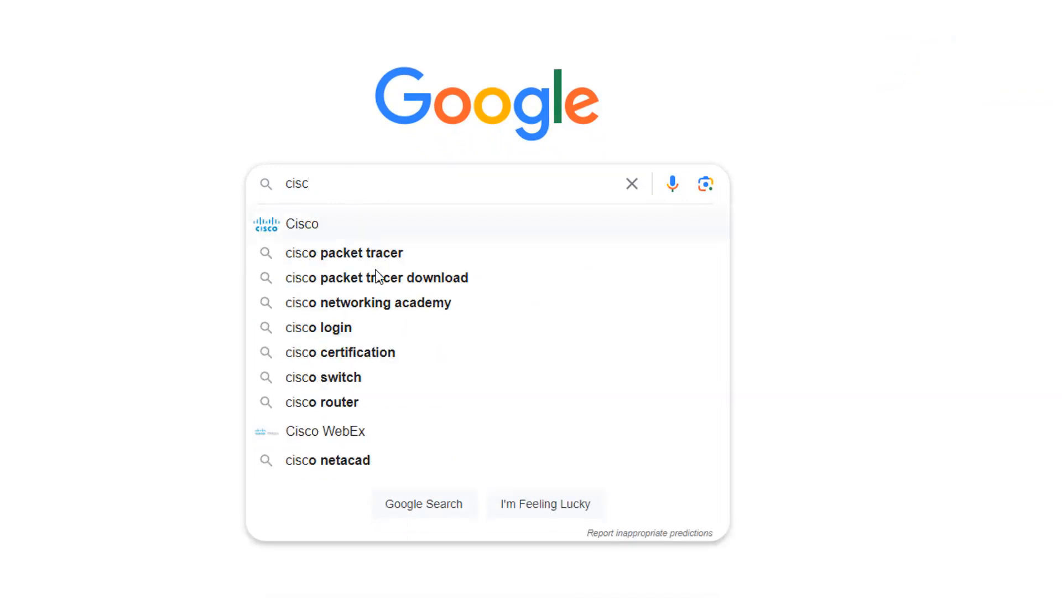
pyautogui.click(383, 278)
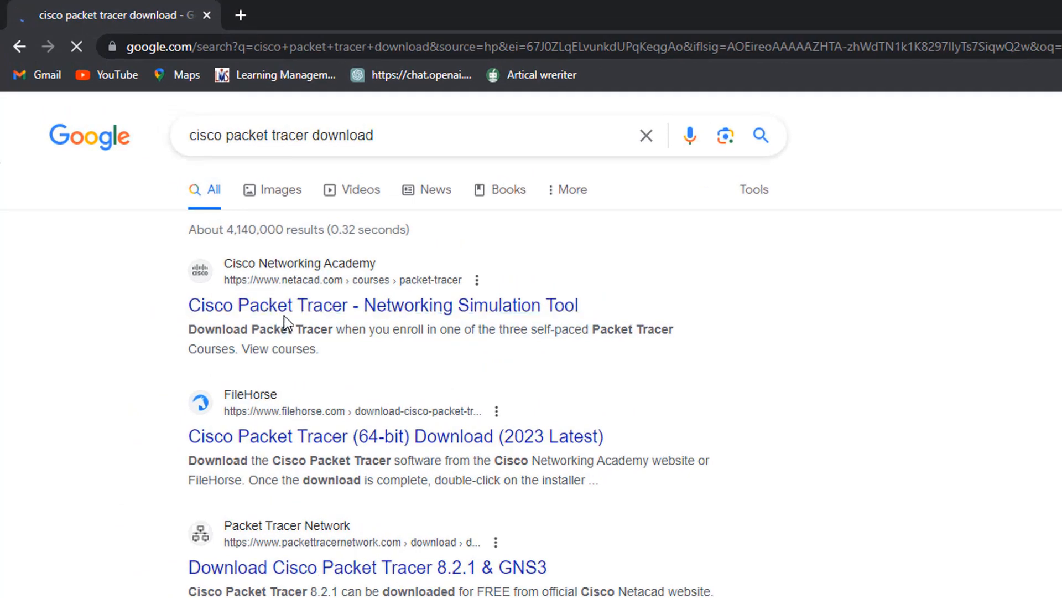
# - Open the Cisco Networking Academy Packet Tracer page from the search results and go to its login form
pyautogui.click(286, 312)
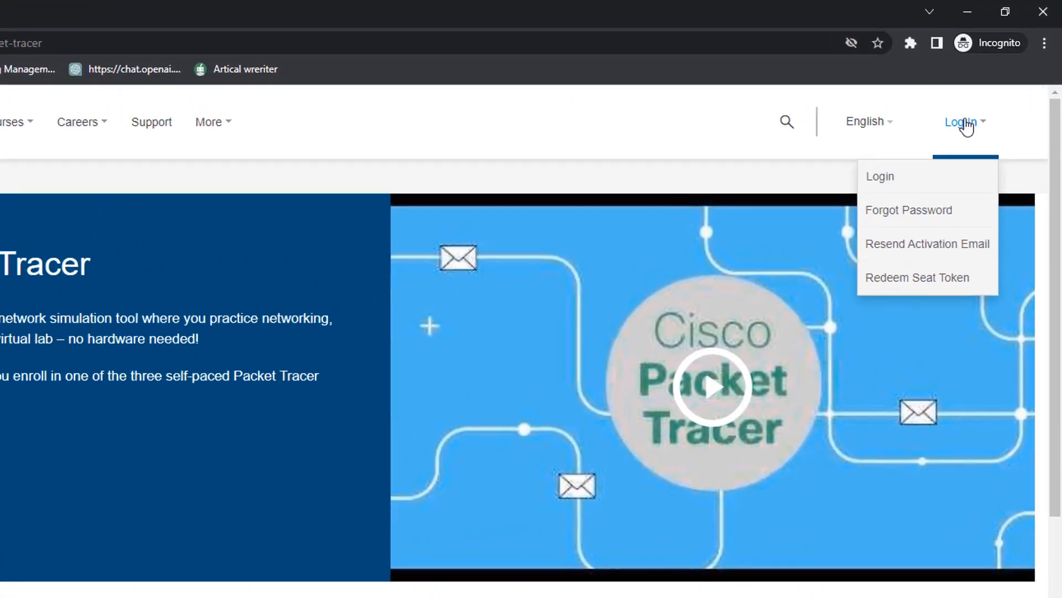
pyautogui.click(983, 99)
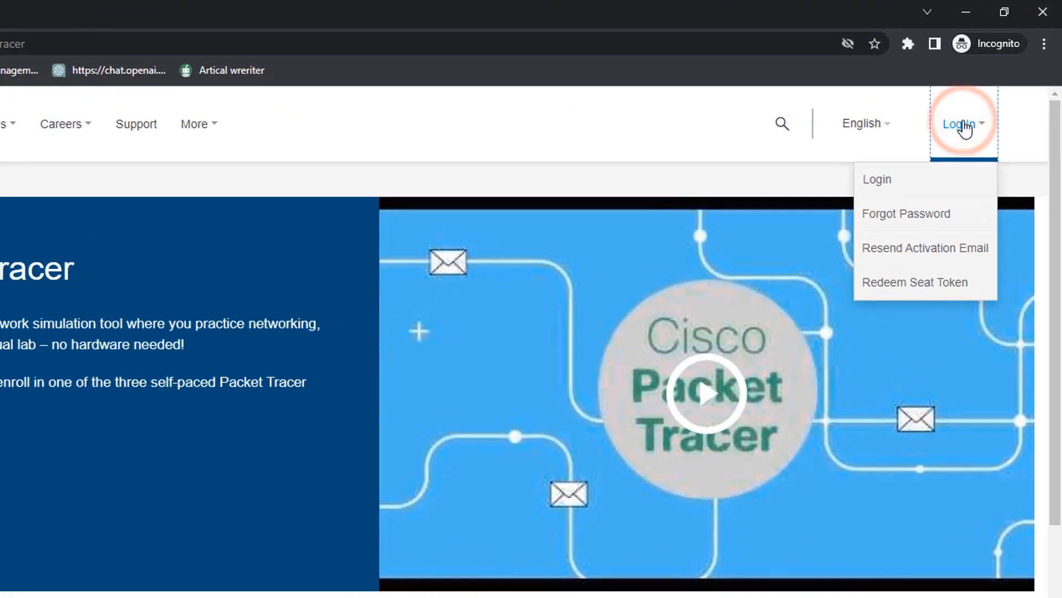
pyautogui.click(888, 183)
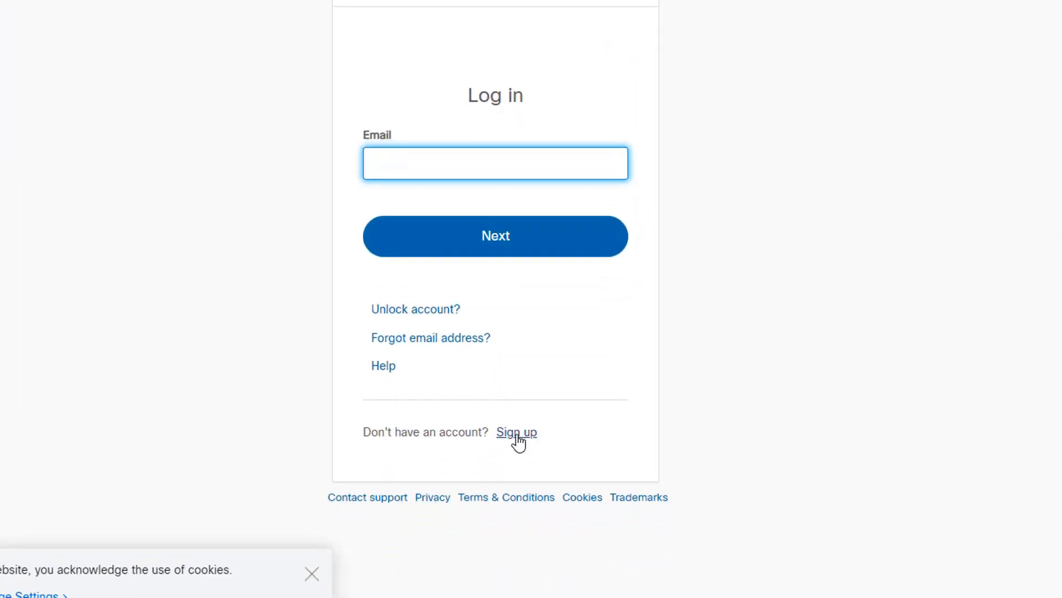
# - Open the account sign-up form, look over its email, password, name and country fields, and return to the login form
pyautogui.click(518, 434)
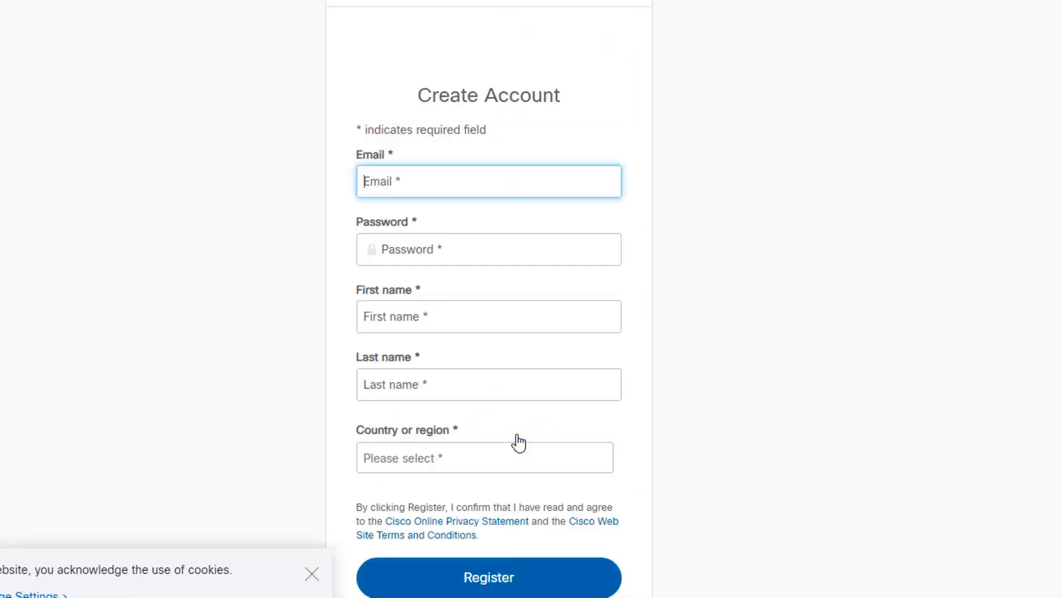
pyautogui.click(415, 182)
pyautogui.click(432, 255)
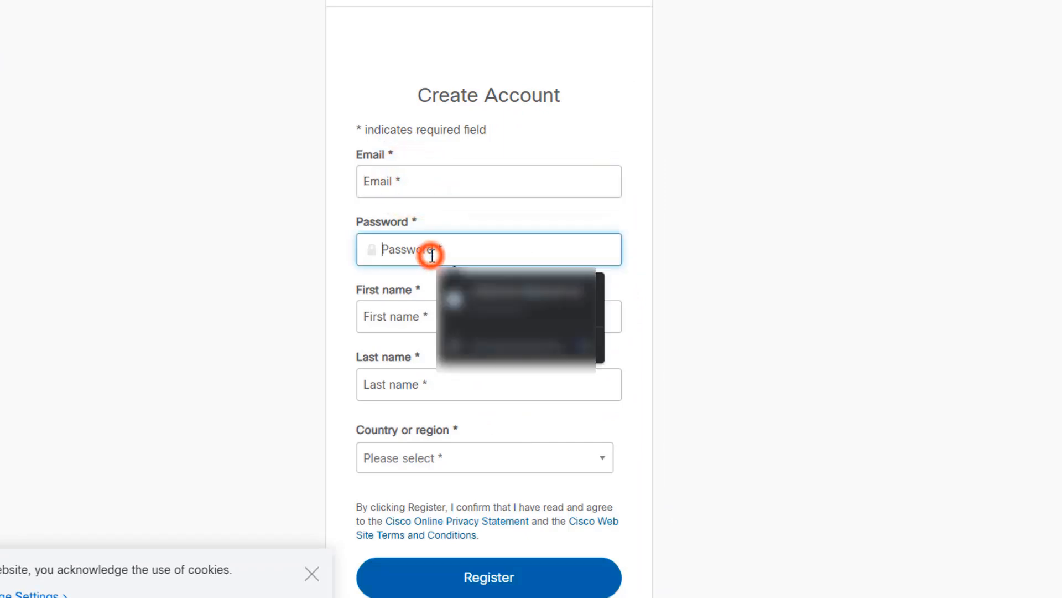
pyautogui.click(273, 301)
pyautogui.scroll(-2, 273, 301)
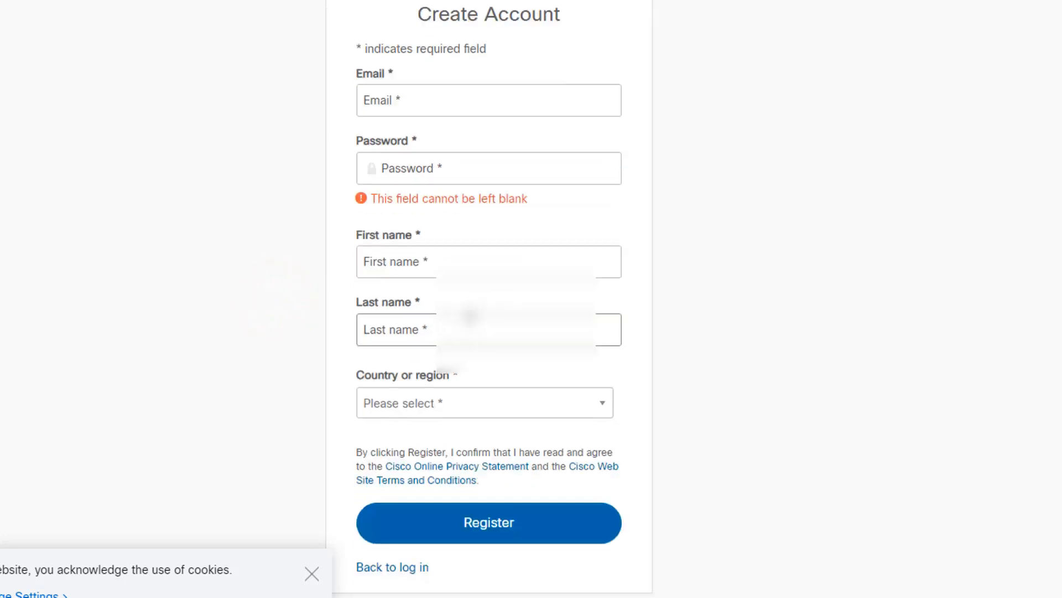
pyautogui.click(406, 261)
pyautogui.click(408, 329)
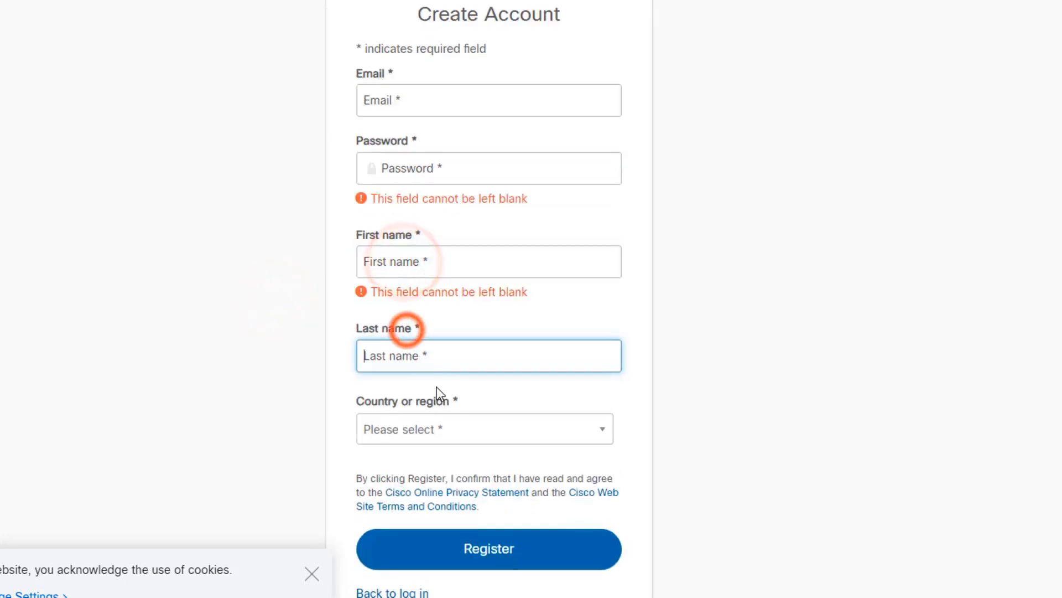
pyautogui.click(415, 429)
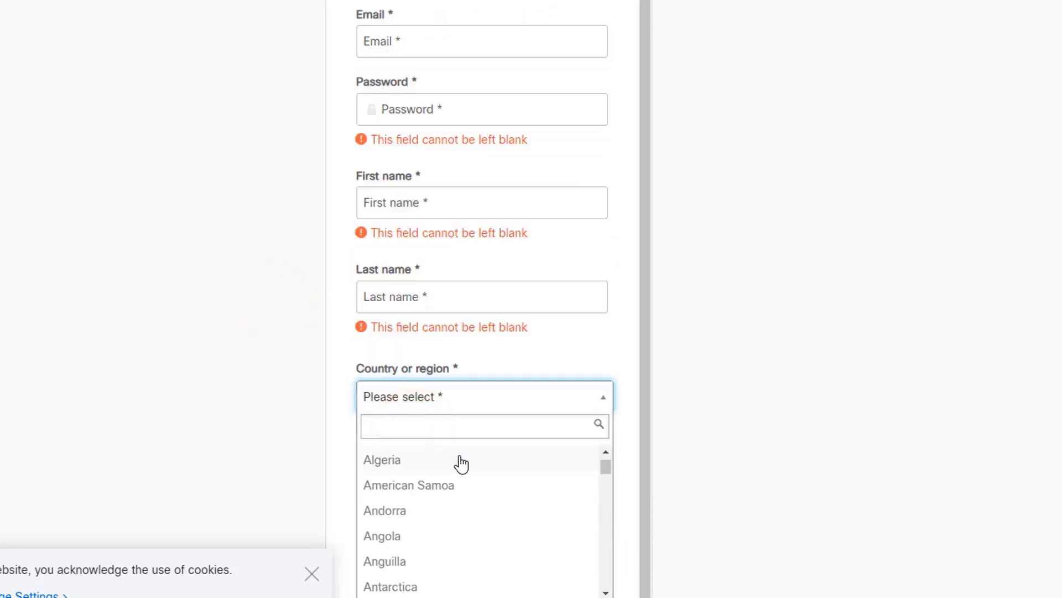
pyautogui.scroll(-2, 462, 464)
pyautogui.click(70, 375)
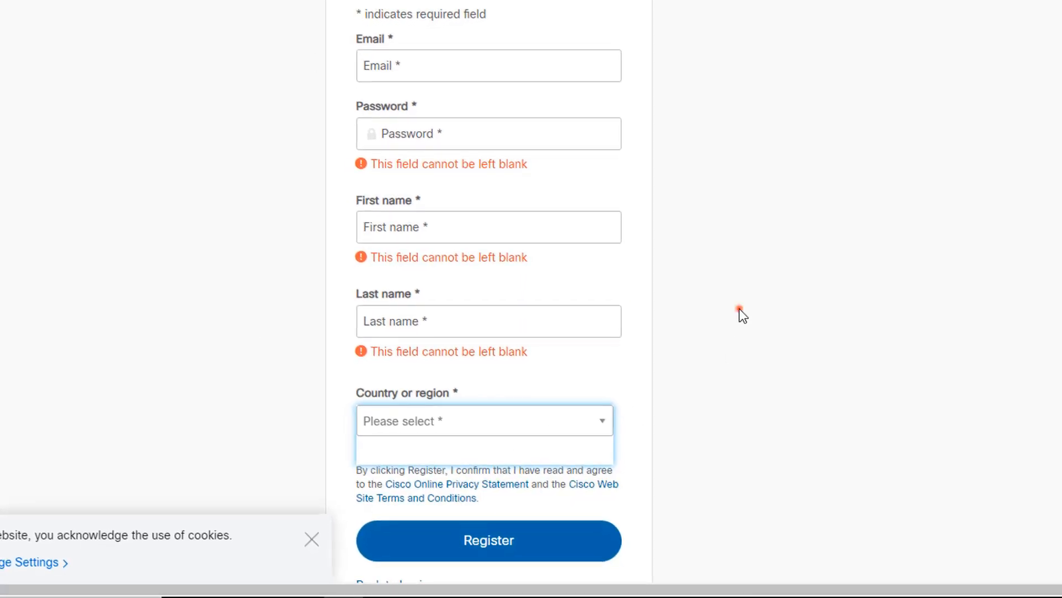
pyautogui.click(732, 315)
pyautogui.click(14, 34)
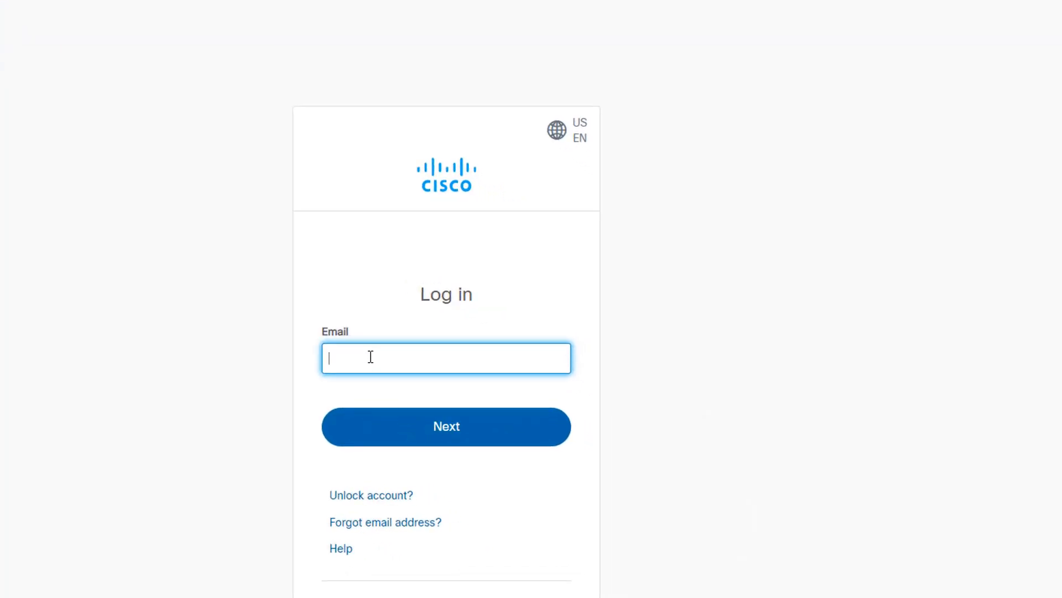
# - Log in to Cisco Networking Academy with the account's email and password
pyautogui.write('ch')
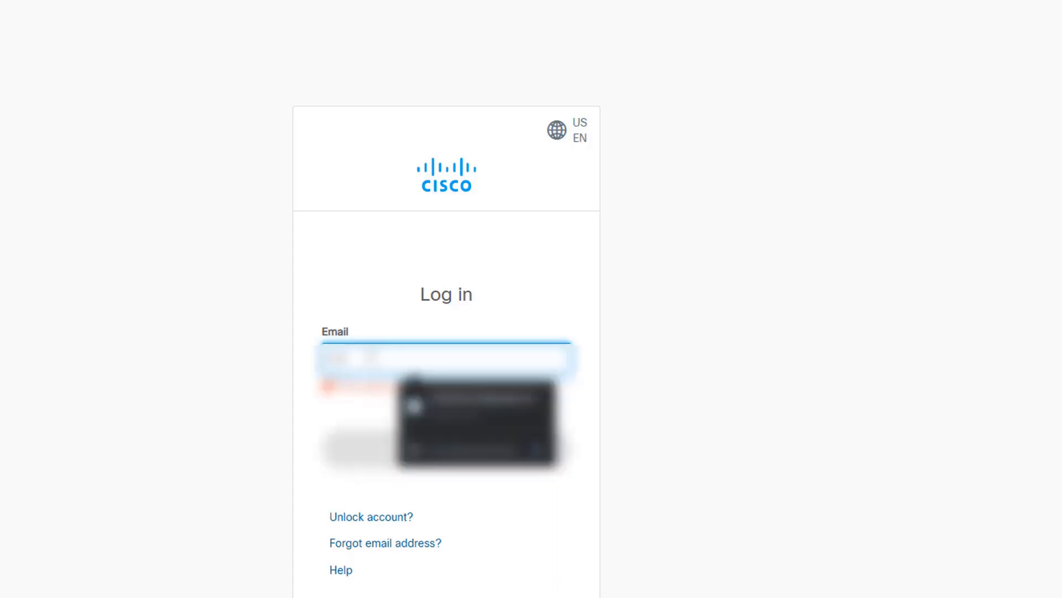
pyautogui.click(474, 423)
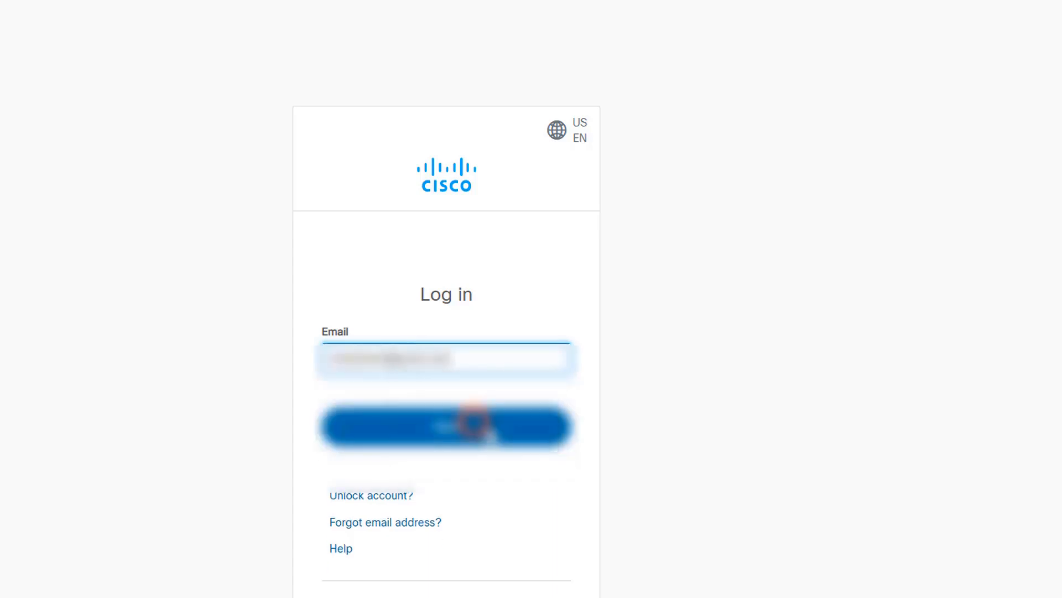
pyautogui.click(486, 427)
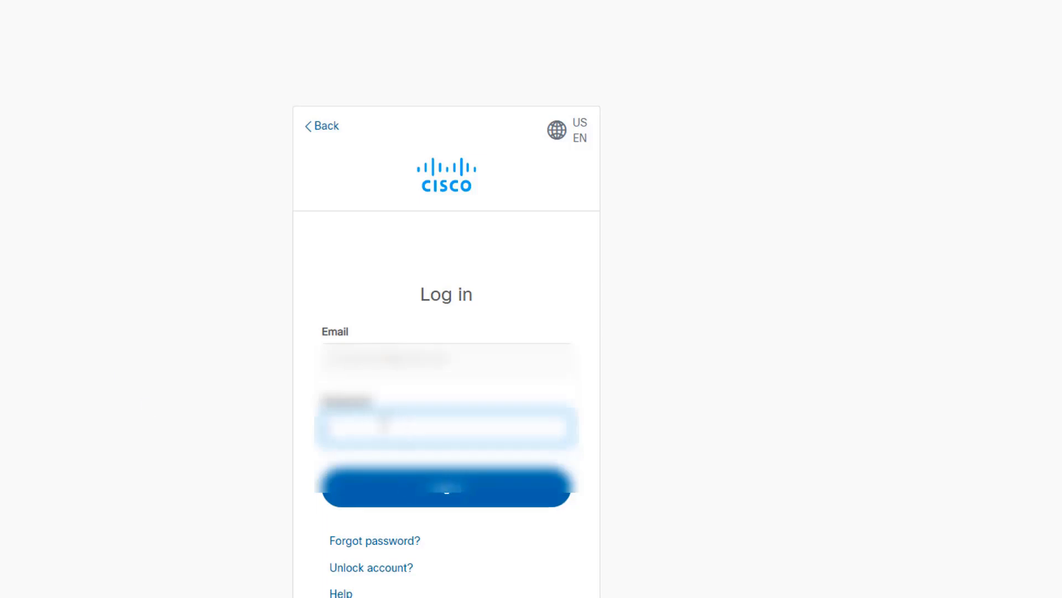
pyautogui.click(381, 425)
pyautogui.click(470, 466)
pyautogui.click(418, 482)
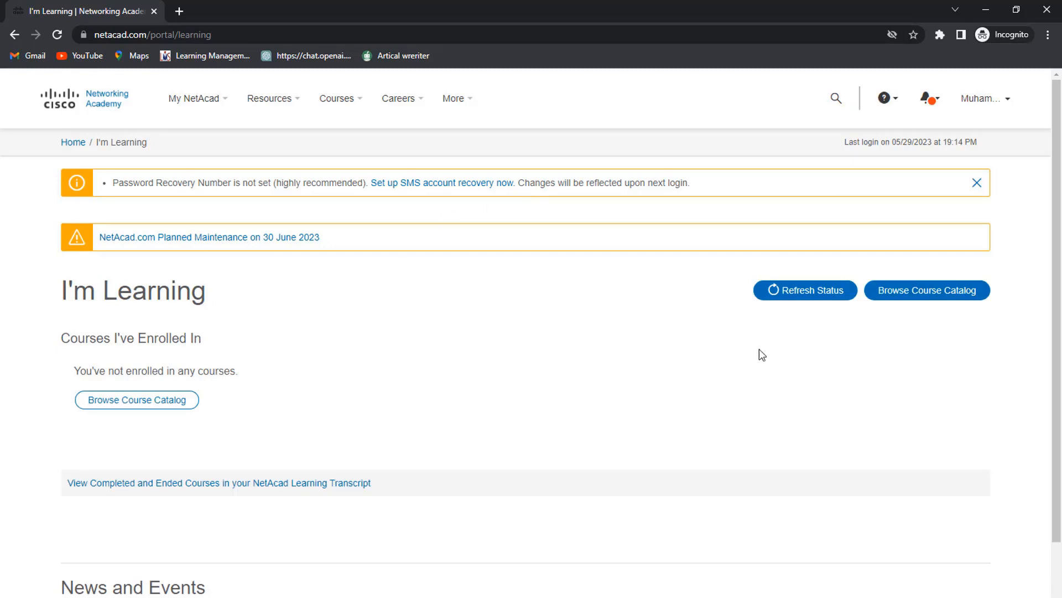
# - Dismiss the password recovery notice and open the Download Packet Tracer page from the academy's resources
pyautogui.click(975, 184)
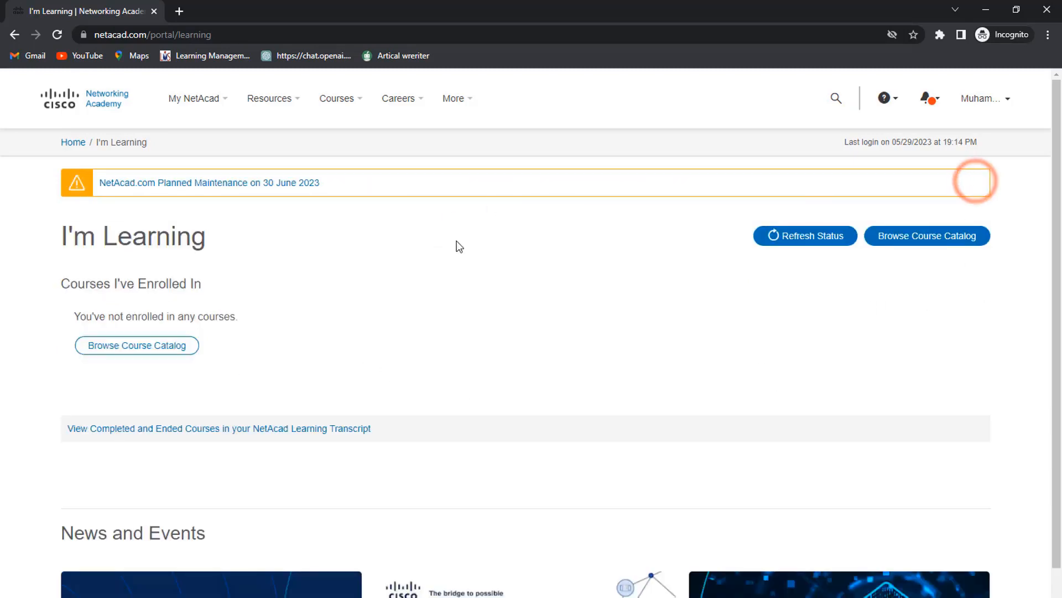
pyautogui.moveTo(257, 111)
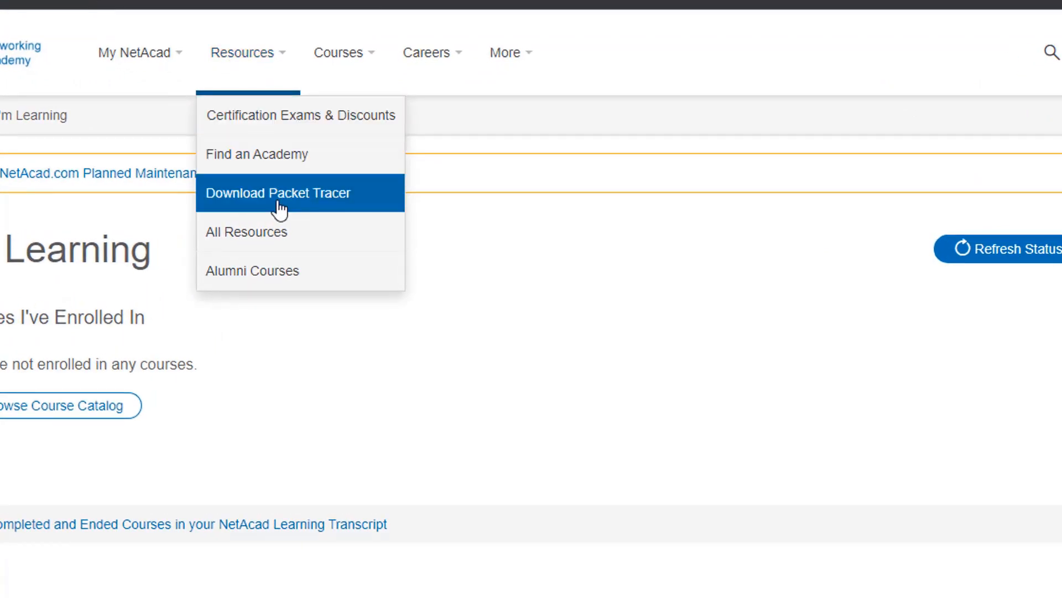
pyautogui.click(310, 196)
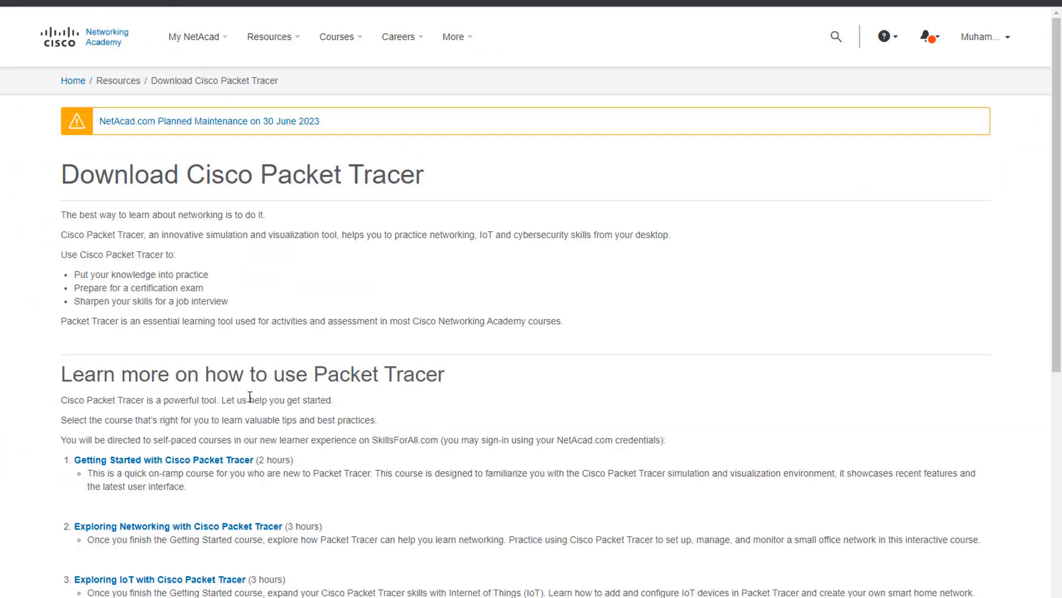
# - Start the 64 Bit Download of Packet Tracer for Windows Desktop Version 8.2.1 English
pyautogui.scroll(-2, 258, 389)
pyautogui.scroll(-7, 257, 389)
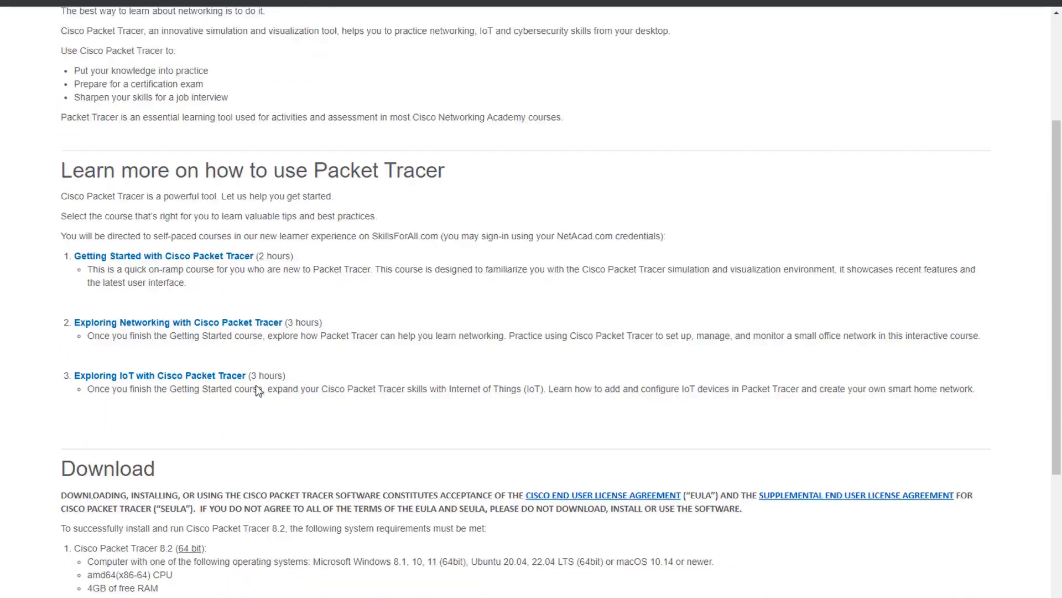
pyautogui.scroll(-4, 258, 386)
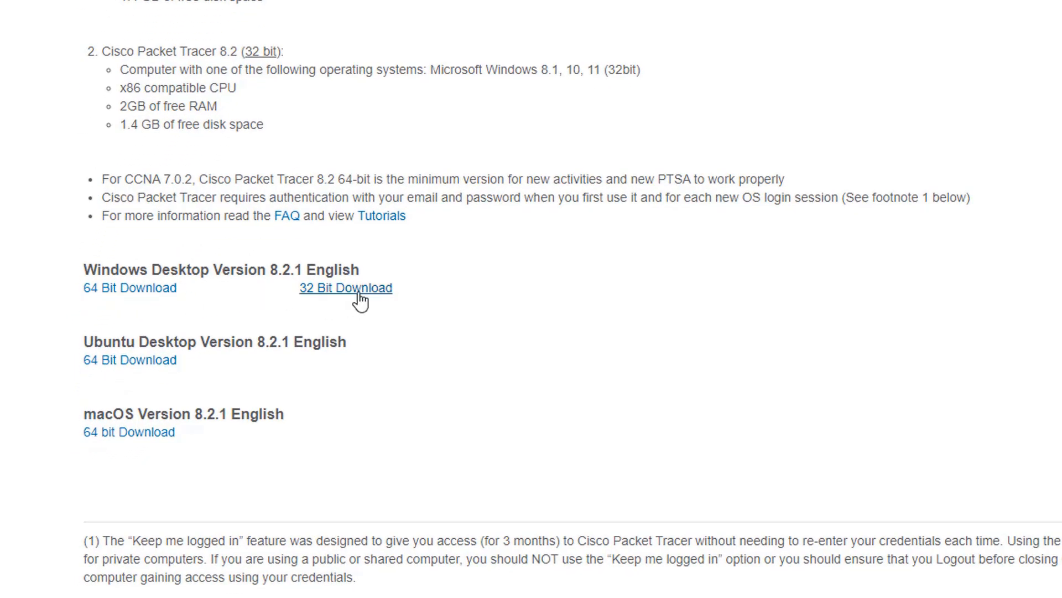
pyautogui.click(130, 300)
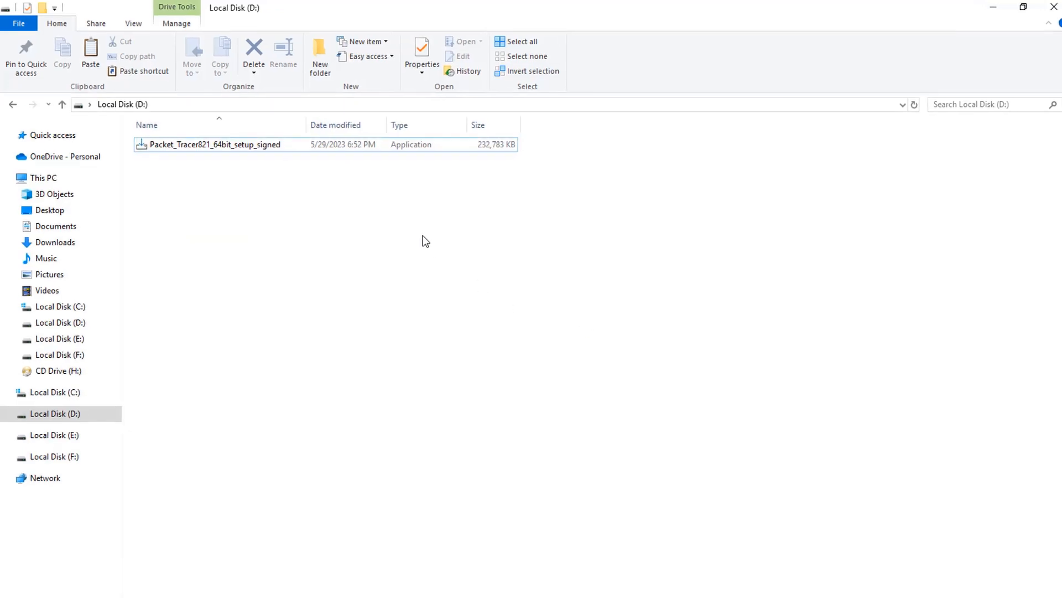
# - Run the Packet_Tracer821_64bit_setup_signed installer from Local Disk (D:) and accept the license agreement
pyautogui.doubleClick(276, 145)
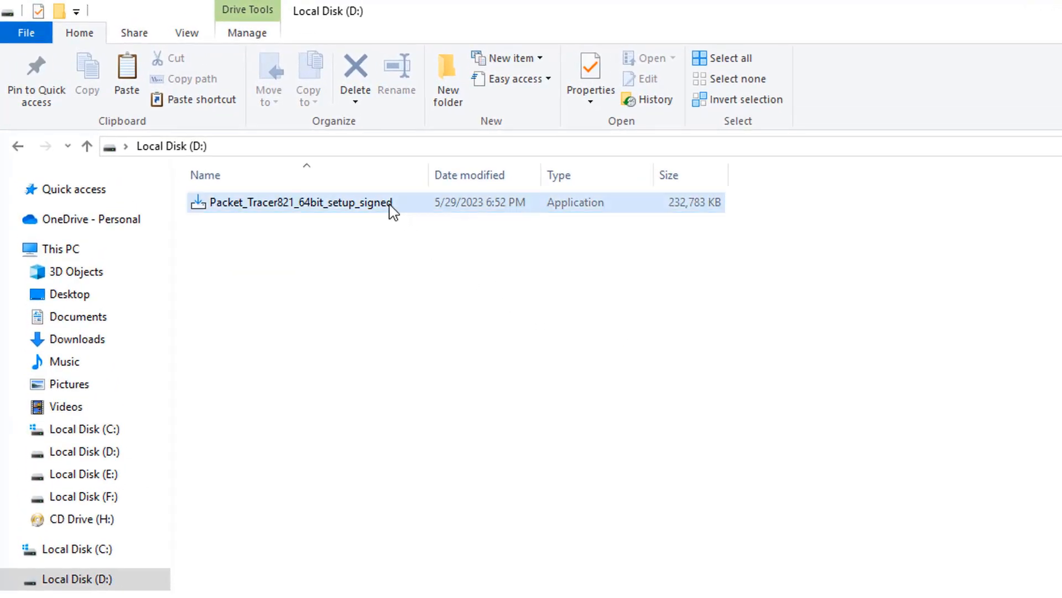
pyautogui.click(391, 205)
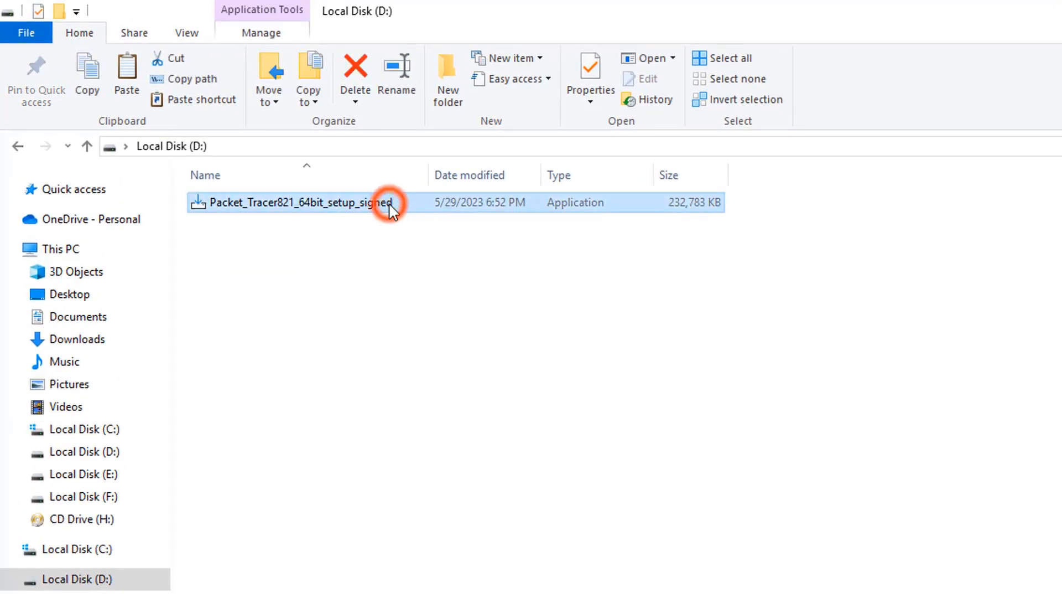
pyautogui.click(391, 204)
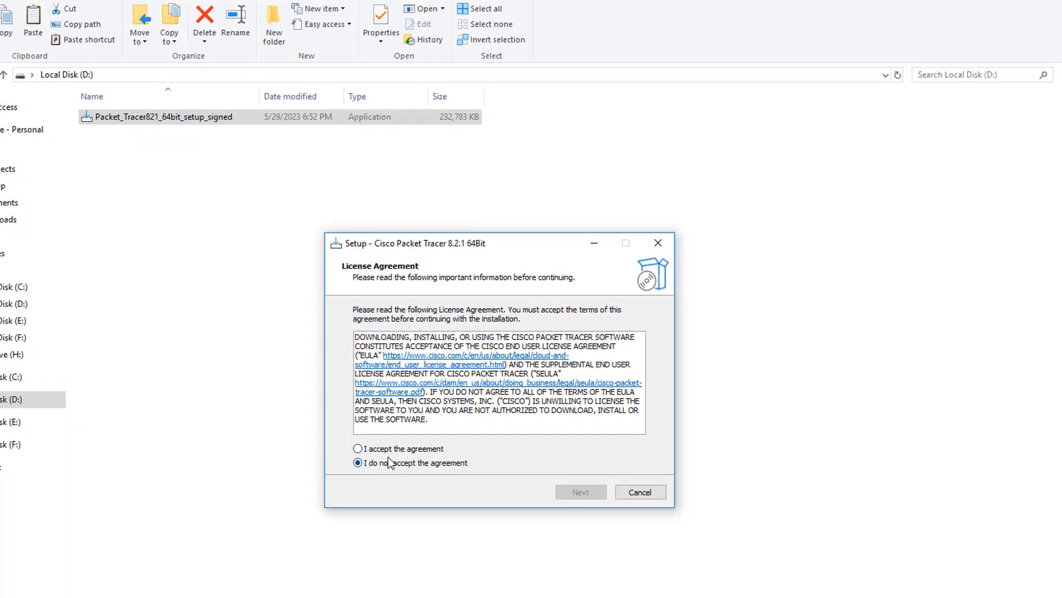
pyautogui.click(383, 449)
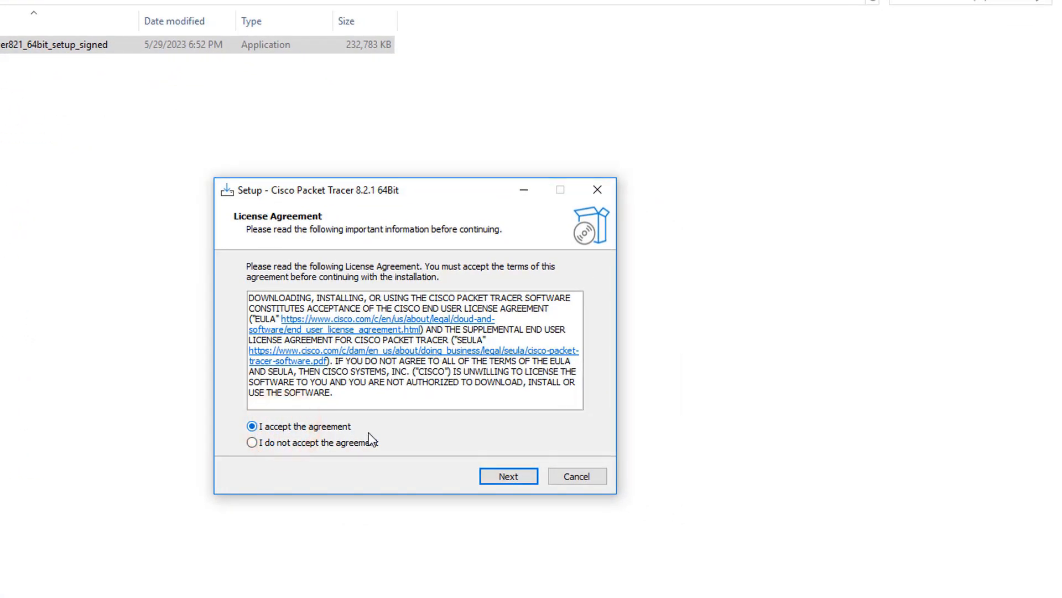
pyautogui.click(510, 477)
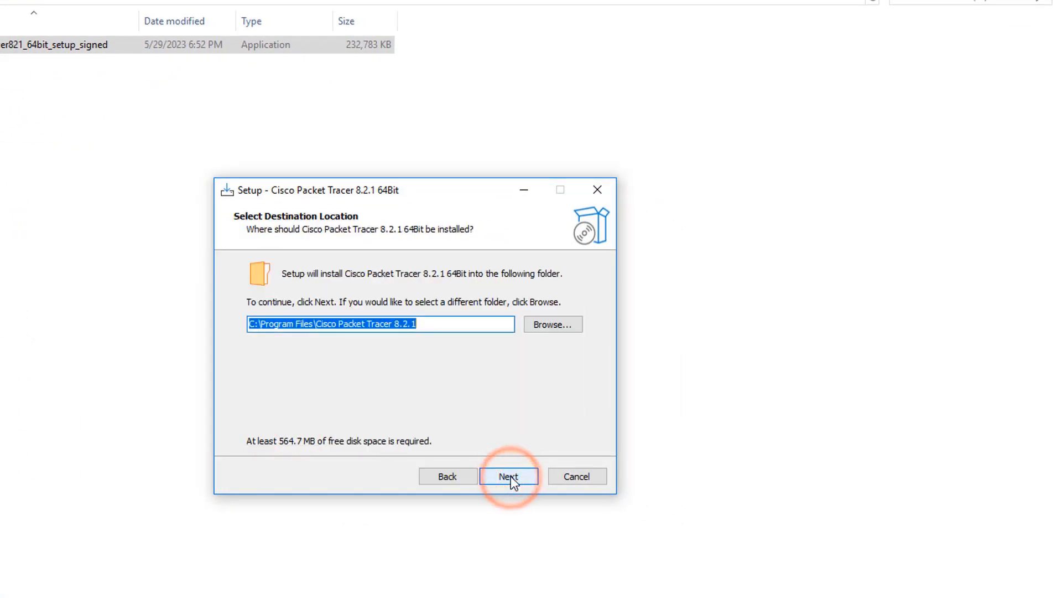
# - Install Packet Tracer in the default folders with only a desktop shortcut, and finish the setup with Launch Cisco Packet Tracer enabled
pyautogui.click(509, 477)
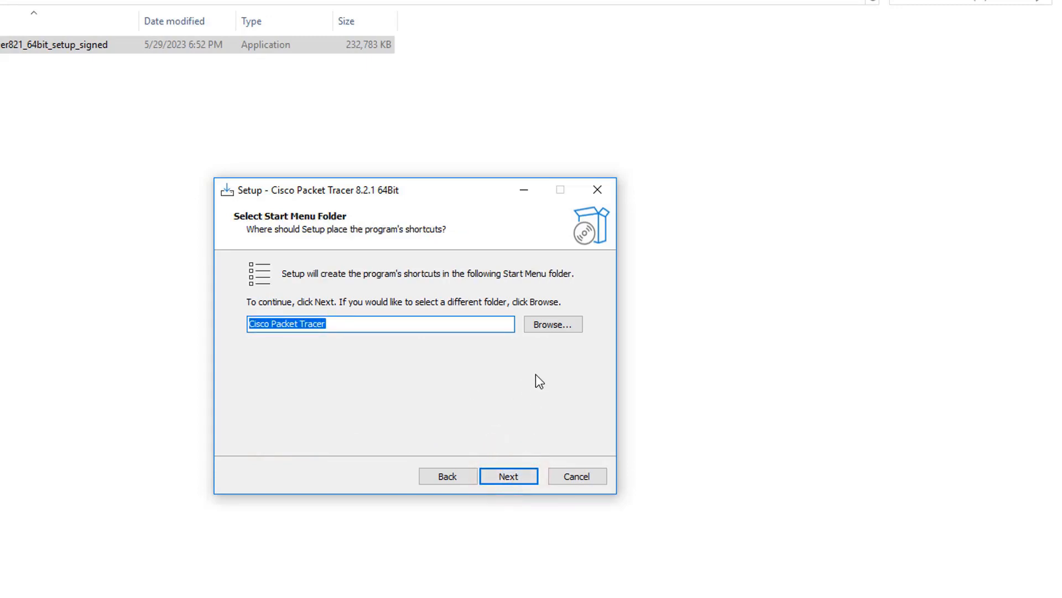
pyautogui.click(503, 478)
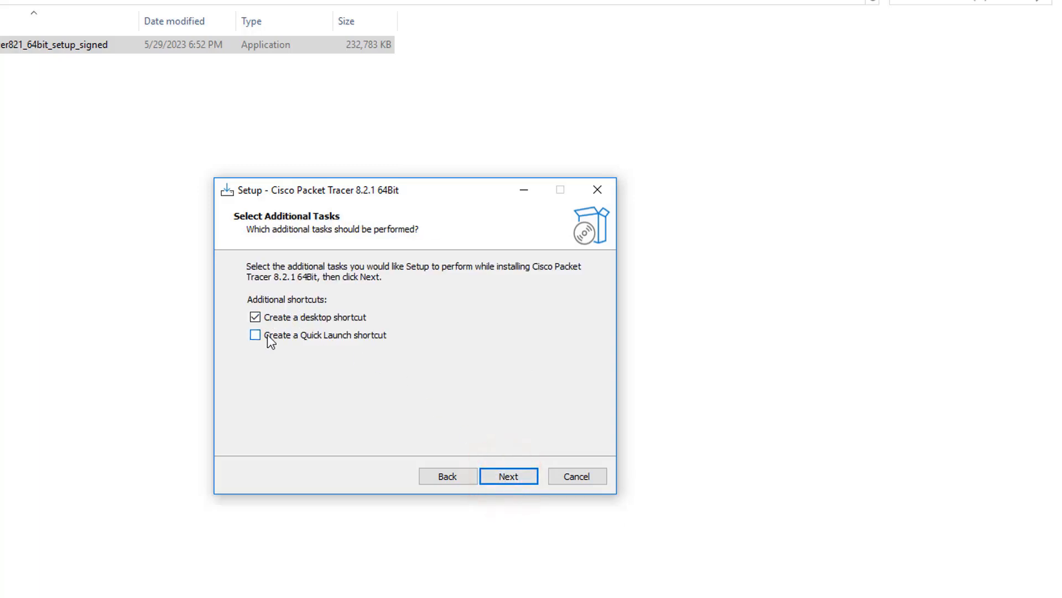
pyautogui.click(266, 318)
pyautogui.click(277, 320)
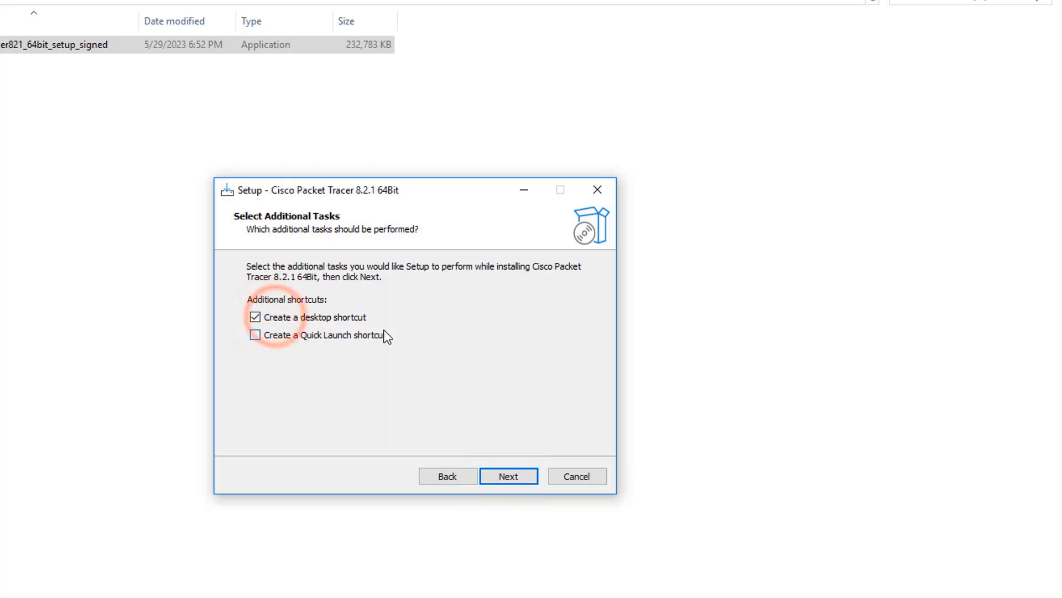
pyautogui.click(508, 476)
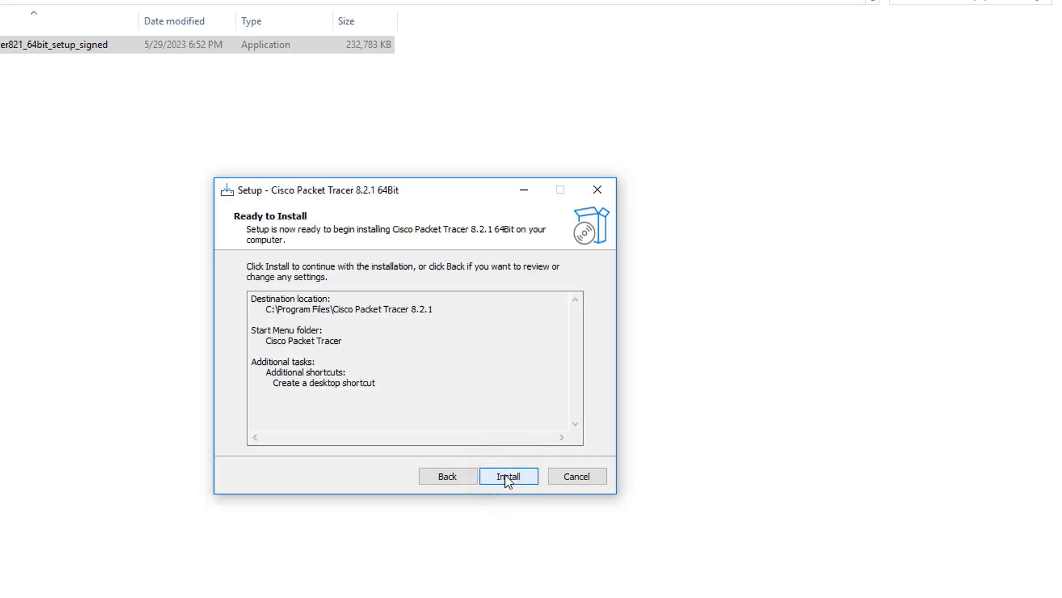
pyautogui.click(507, 476)
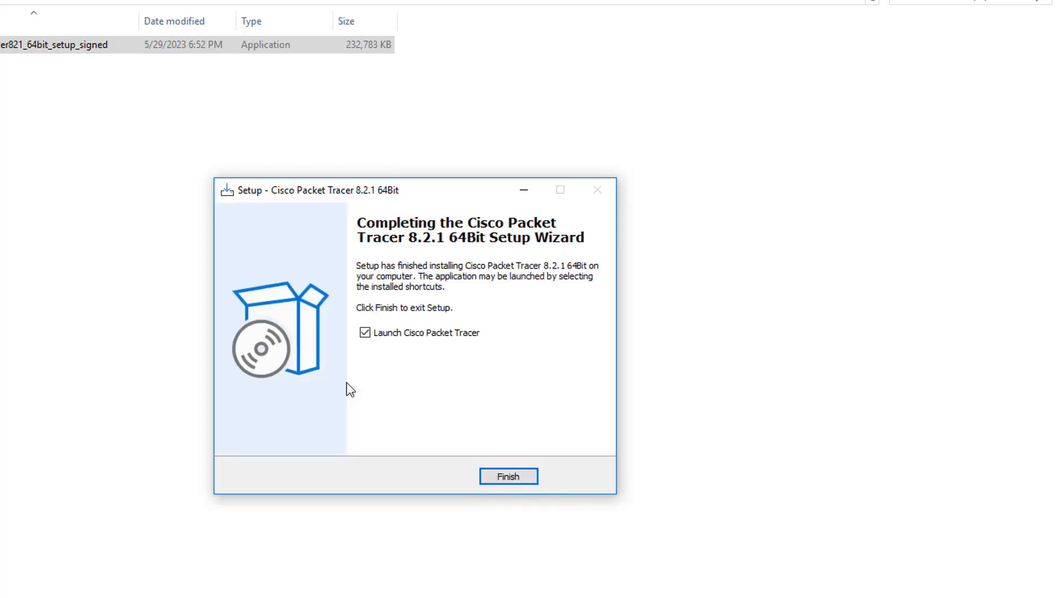
pyautogui.click(506, 477)
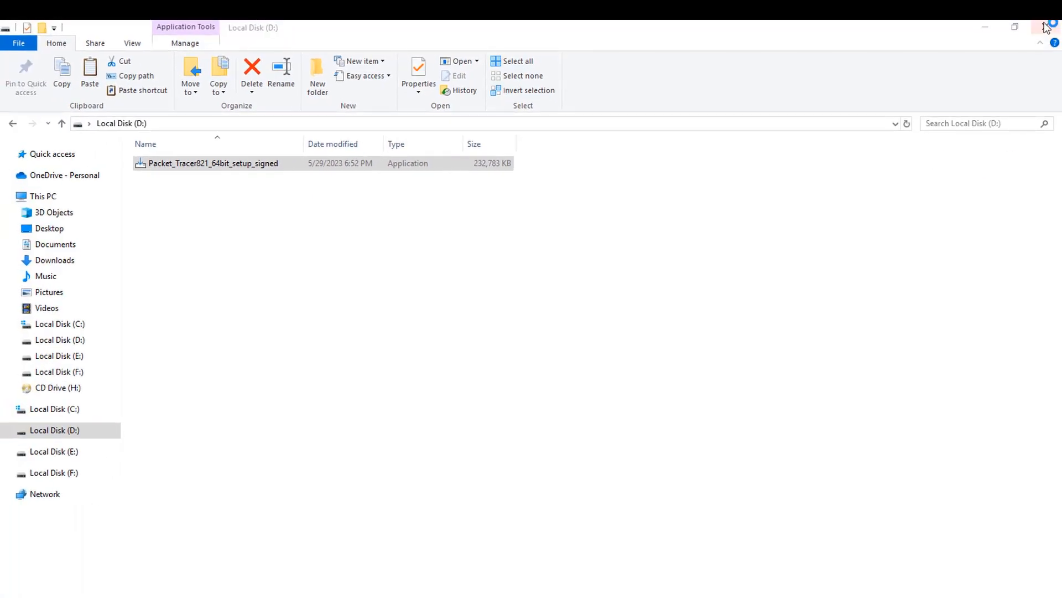
# - Close the Local Disk (D:) window and the browser, and refresh the desktop
pyautogui.click(1047, 28)
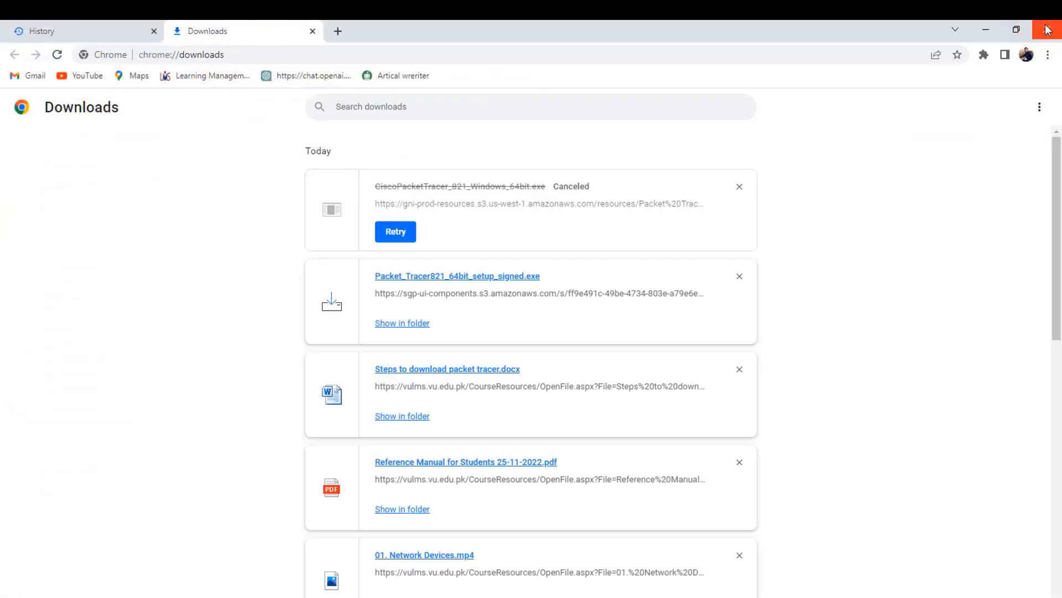
pyautogui.click(1046, 27)
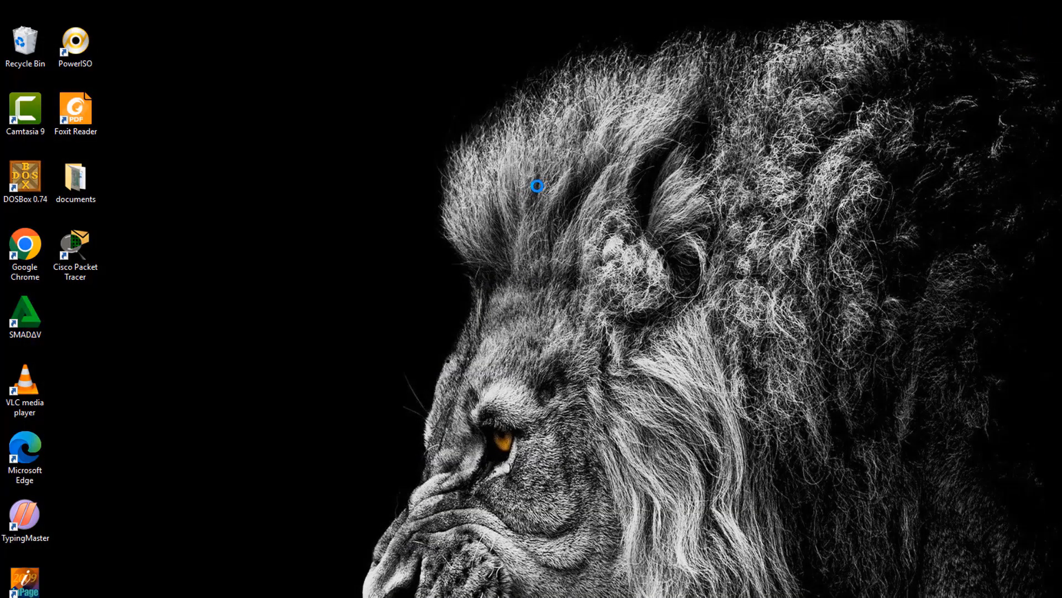
pyautogui.rightClick(505, 147)
pyautogui.click(537, 183)
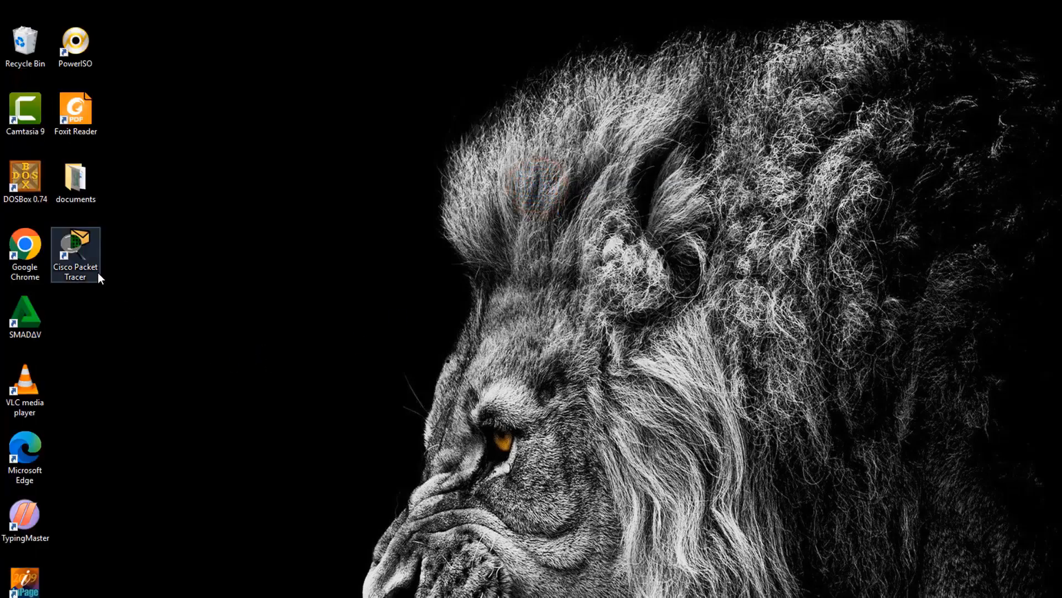
pyautogui.moveTo(85, 258)
pyautogui.mouseDown()
pyautogui.moveTo(151, 227)
pyautogui.moveTo(105, 288)
pyautogui.moveTo(82, 256)
pyautogui.mouseUp()
pyautogui.rightClick(293, 253)
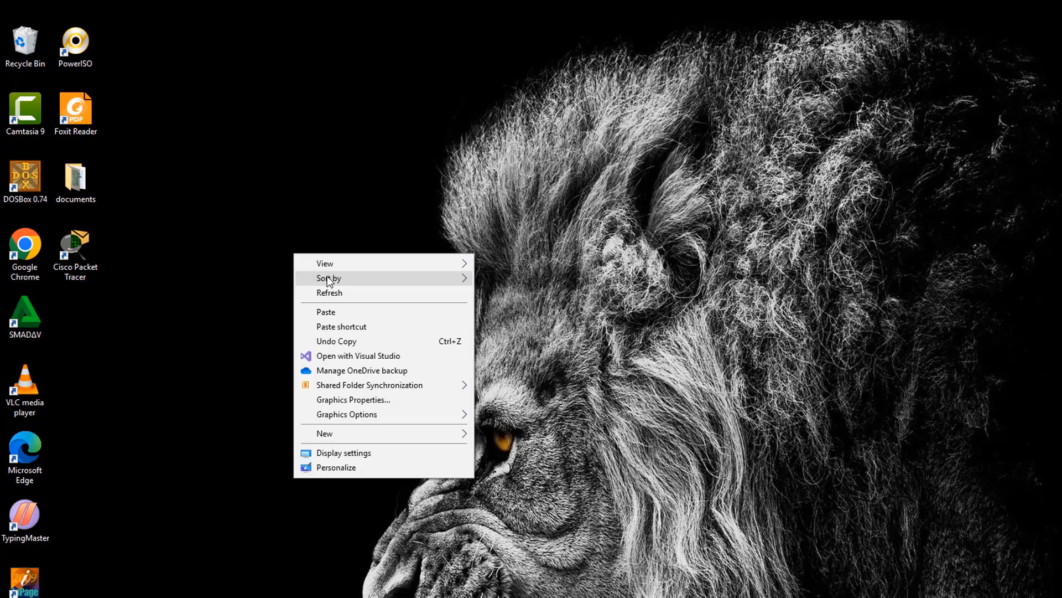
pyautogui.click(325, 297)
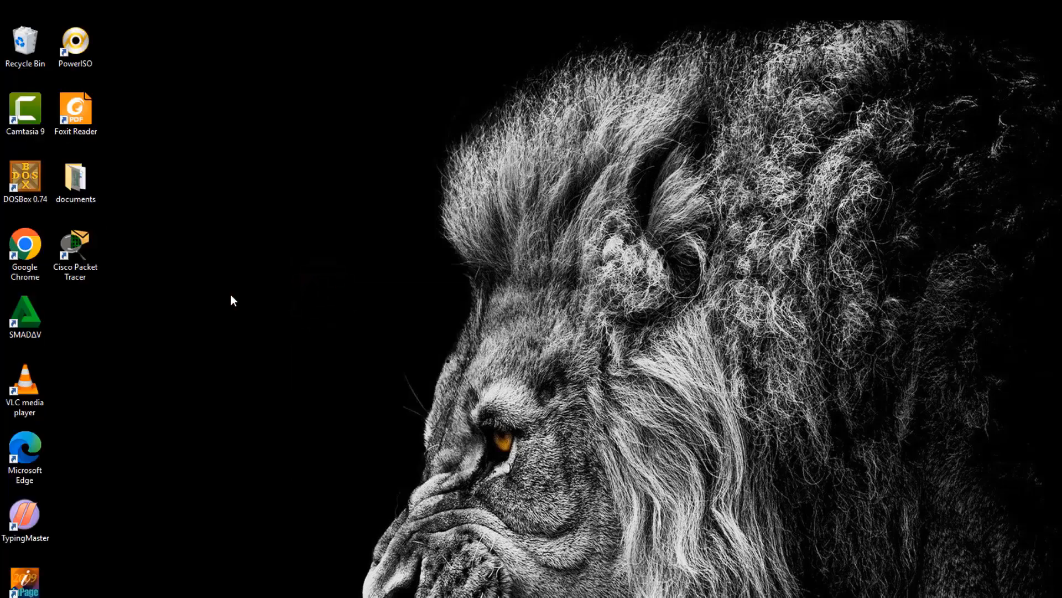
# - Launch Cisco Packet Tracer from the desktop and decline running multi-user when the application starts
pyautogui.doubleClick(78, 250)
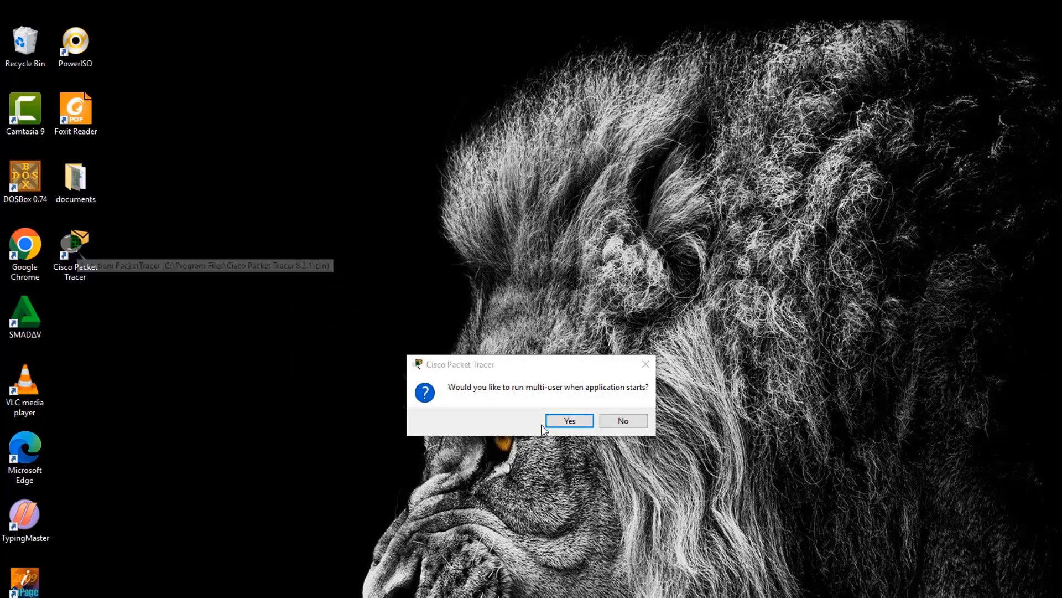
pyautogui.click(624, 421)
pyautogui.rightClick(302, 295)
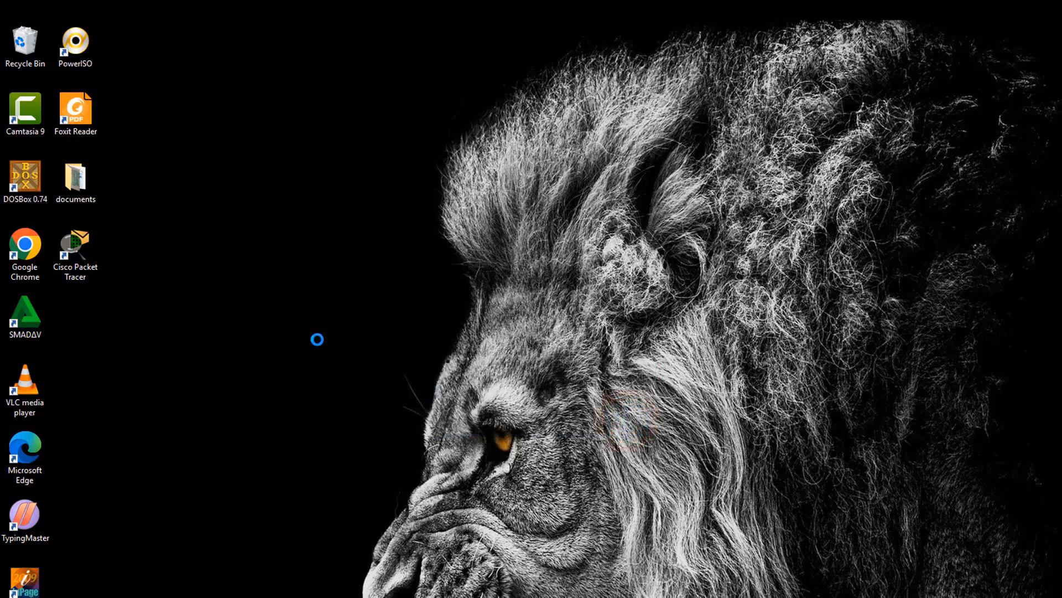
pyautogui.click(344, 334)
pyautogui.doubleClick(83, 245)
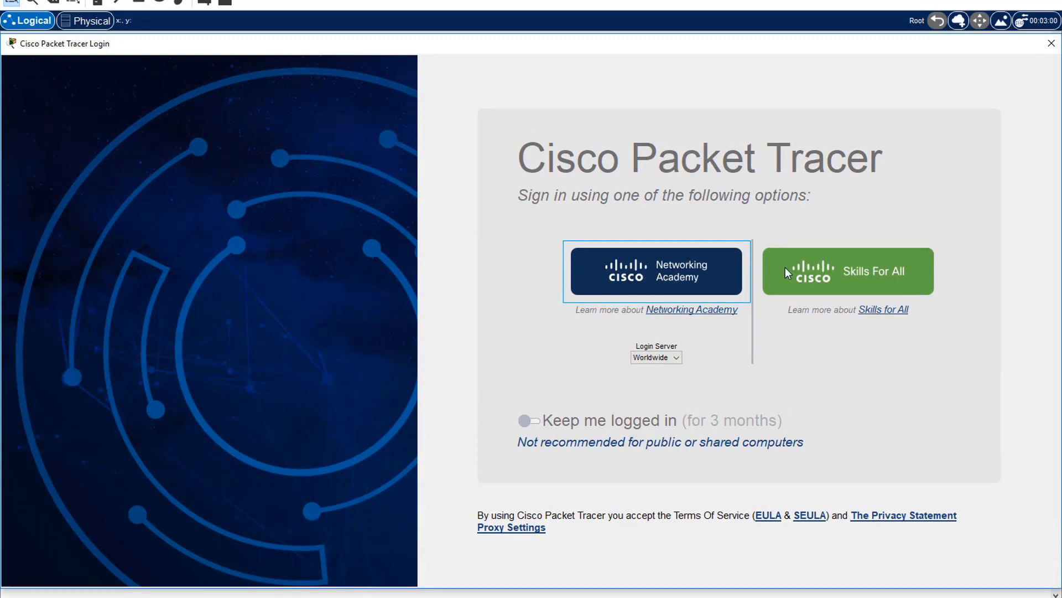
# - Sign in to Packet Tracer through Cisco Networking Academy with the account e-mail and password, and dismiss the cookie notice
pyautogui.click(656, 276)
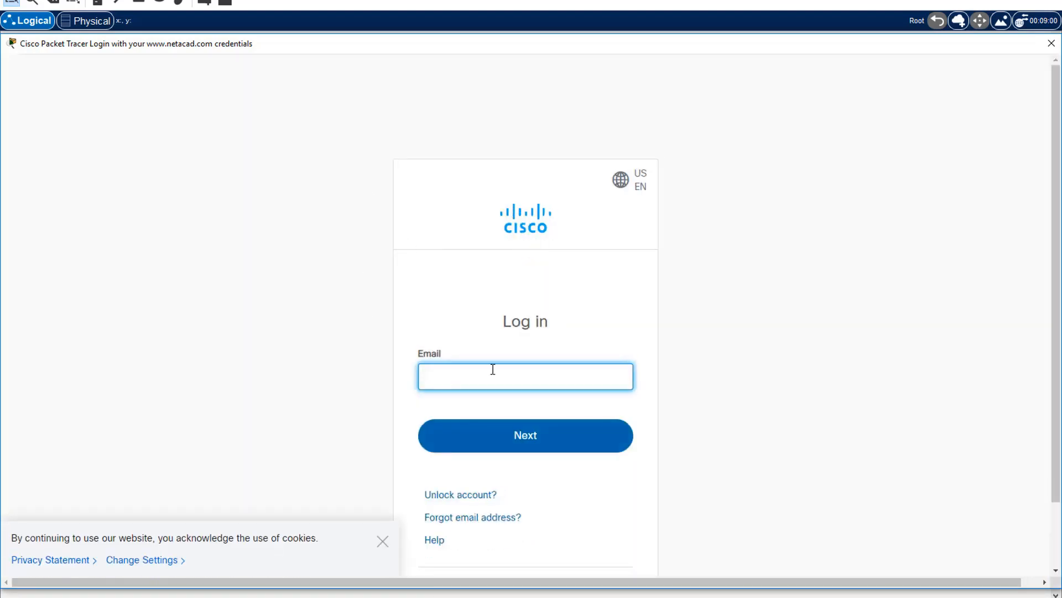
pyautogui.click(465, 374)
pyautogui.write('ch')
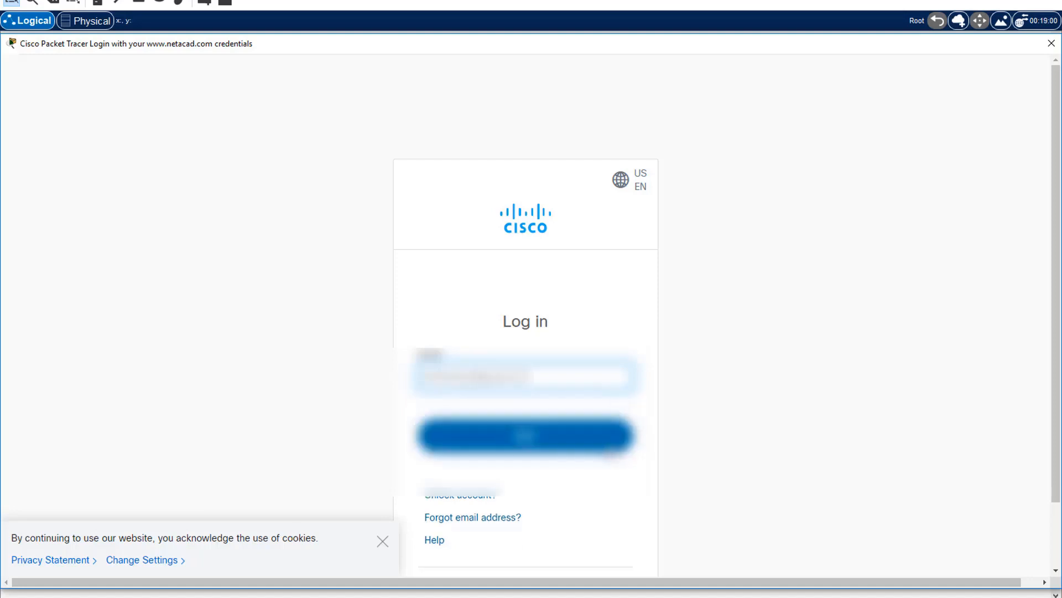
pyautogui.click(587, 434)
pyautogui.click(381, 540)
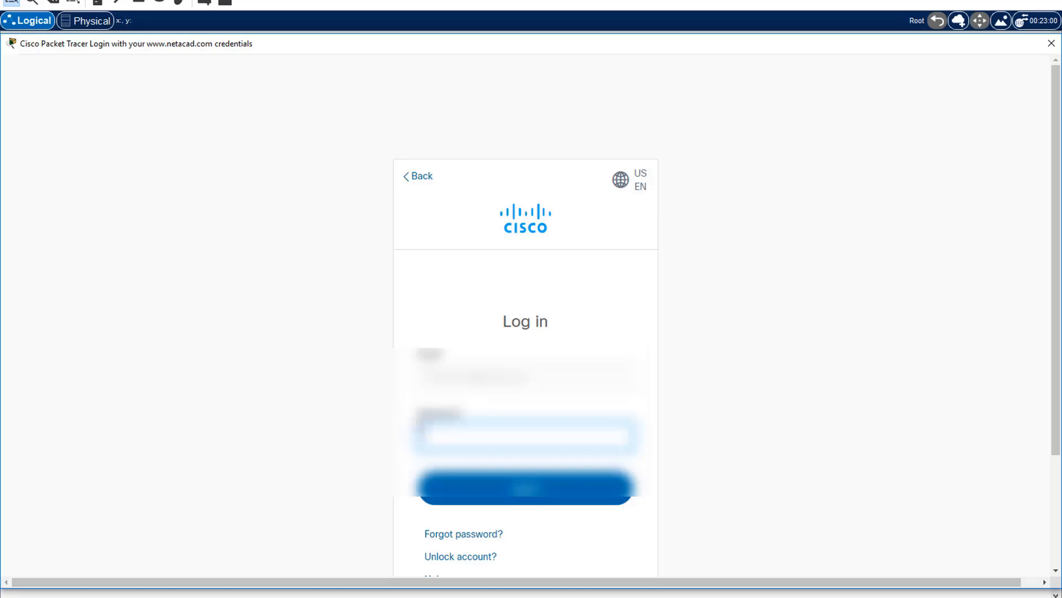
pyautogui.click(473, 438)
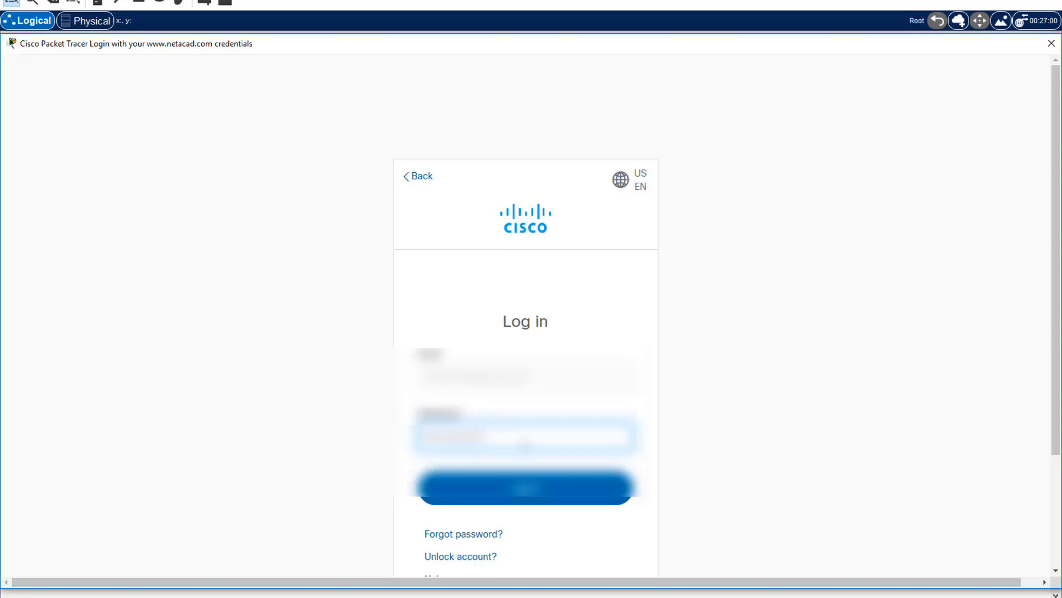
pyautogui.click(552, 498)
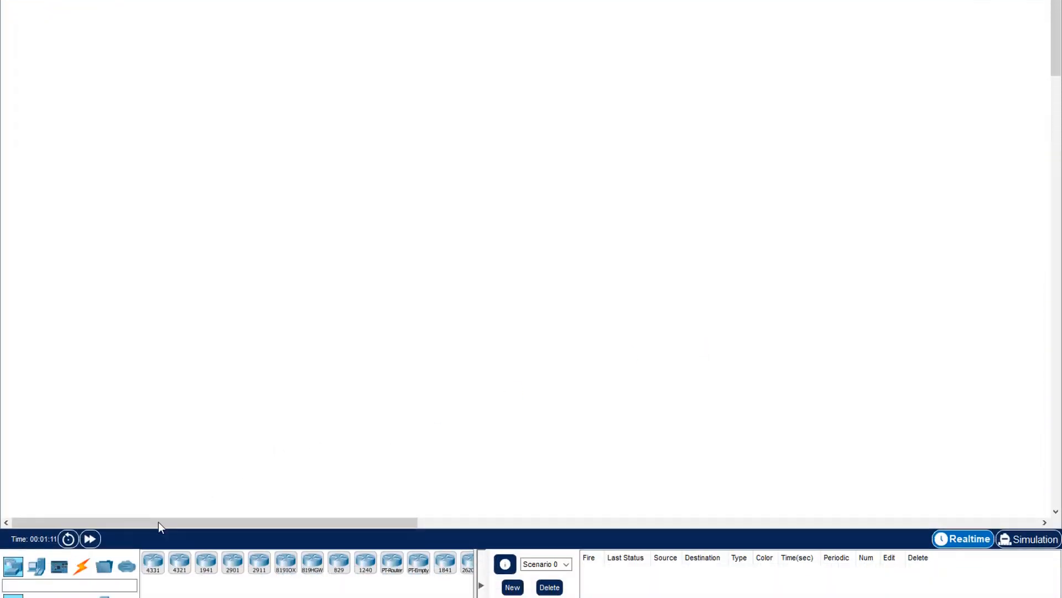
# - Try out the workspace by placing two PCs and choosing the Copper Straight-Through connection
pyautogui.moveTo(34, 520); pyautogui.dragTo(219, 245)
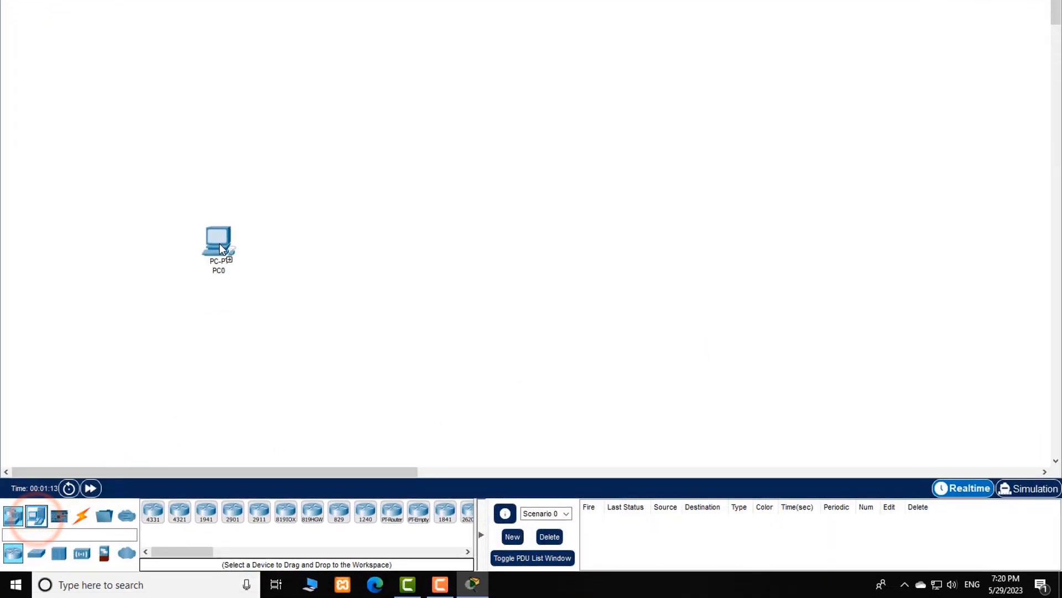
pyautogui.click(82, 515)
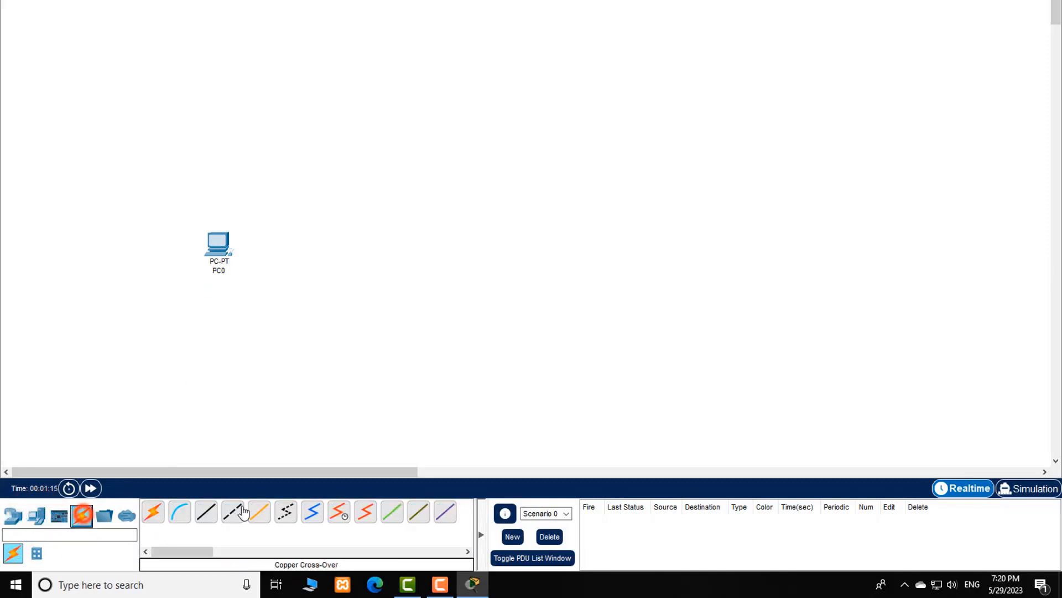
pyautogui.moveTo(228, 247); pyautogui.dragTo(228, 334)
pyautogui.moveTo(36, 516); pyautogui.dragTo(199, 454)
pyautogui.click(207, 511)
pyautogui.click(400, 288)
pyautogui.click(120, 198)
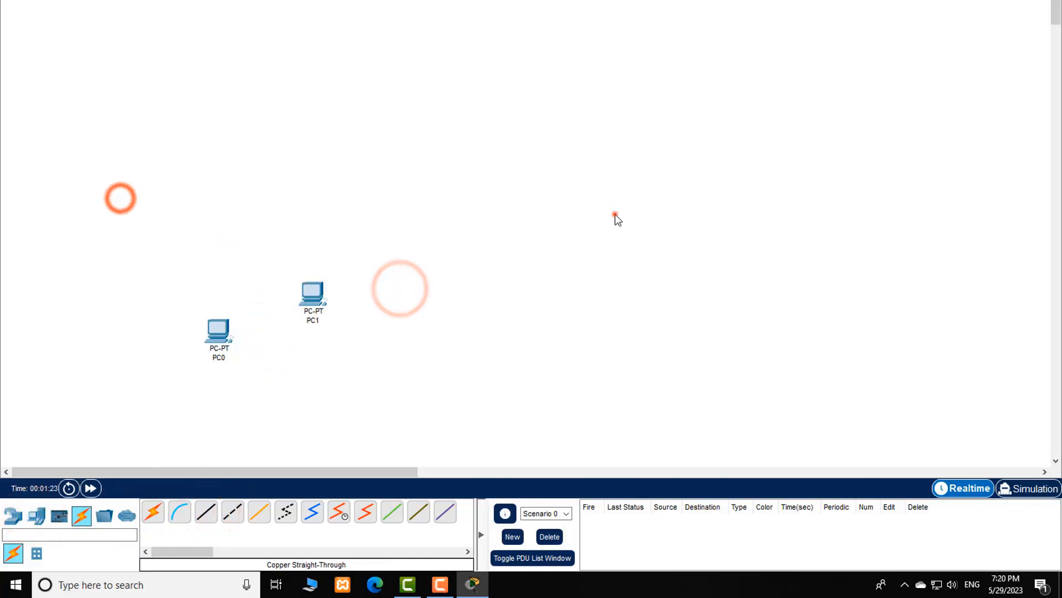
pyautogui.click(614, 214)
pyautogui.click(648, 290)
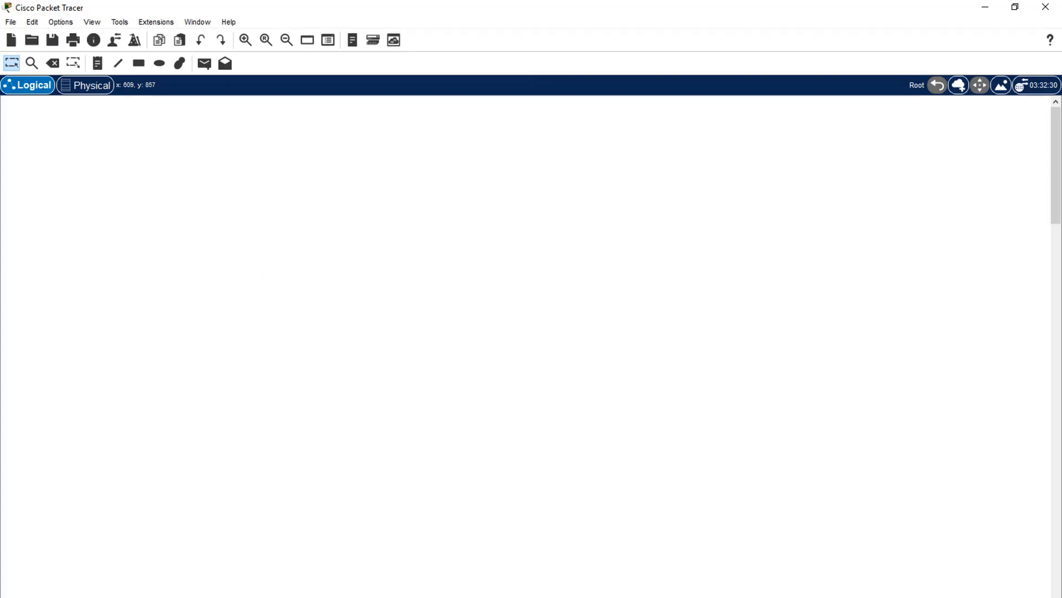
# - Switch to the Spring 2023_CS610P_1 document in Word and examine the network diagram, Requirements 1 to 3 and Task-1
pyautogui.hotkey('alt', 'Tab')
pyautogui.scroll(3, 401, 513)
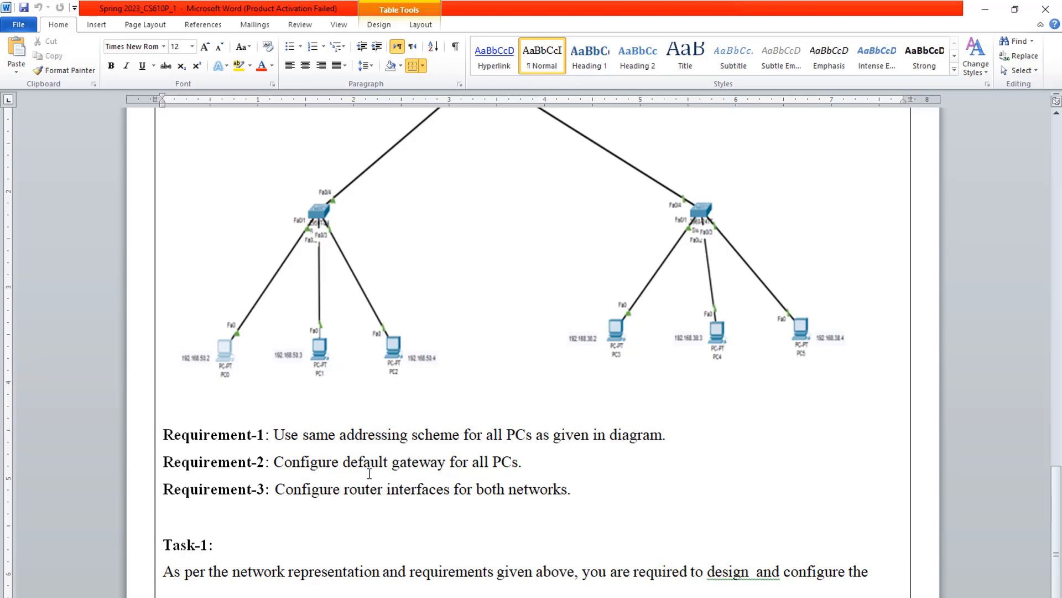
pyautogui.scroll(-3, 369, 473)
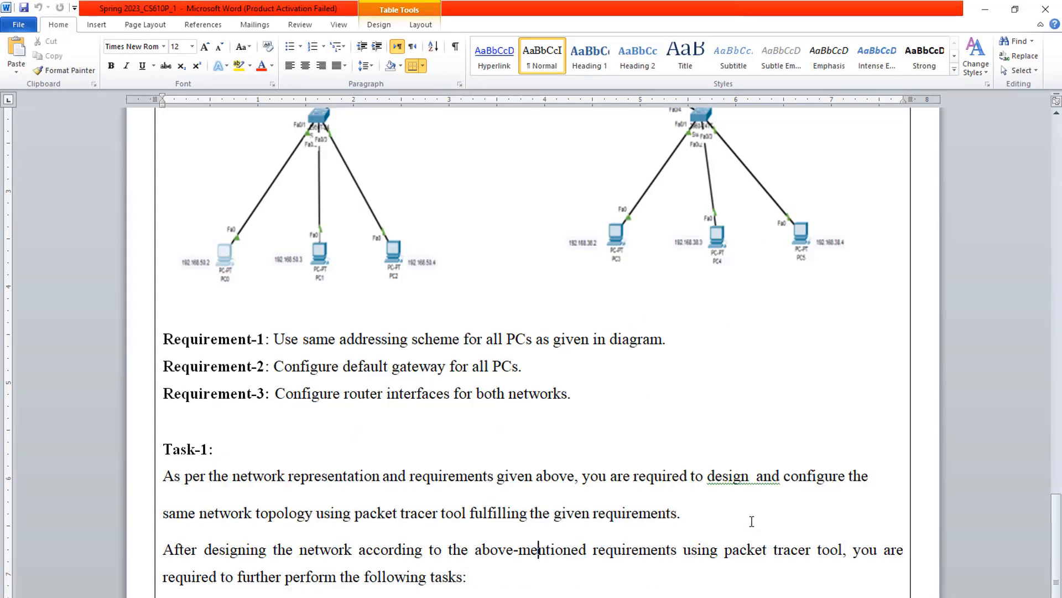
pyautogui.click(791, 486)
pyautogui.scroll(2, 773, 264)
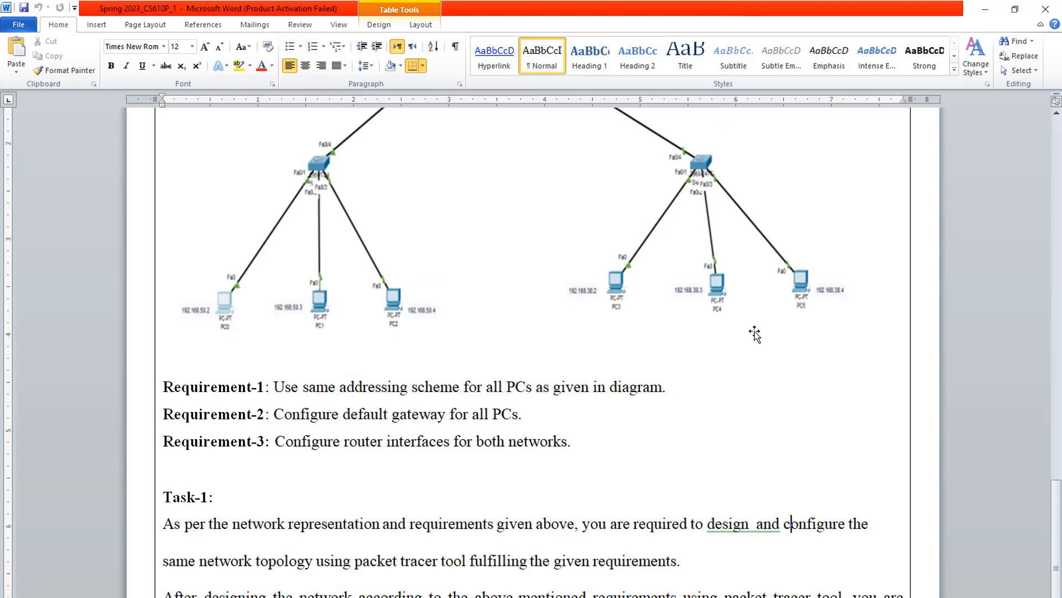
pyautogui.scroll(6, 705, 308)
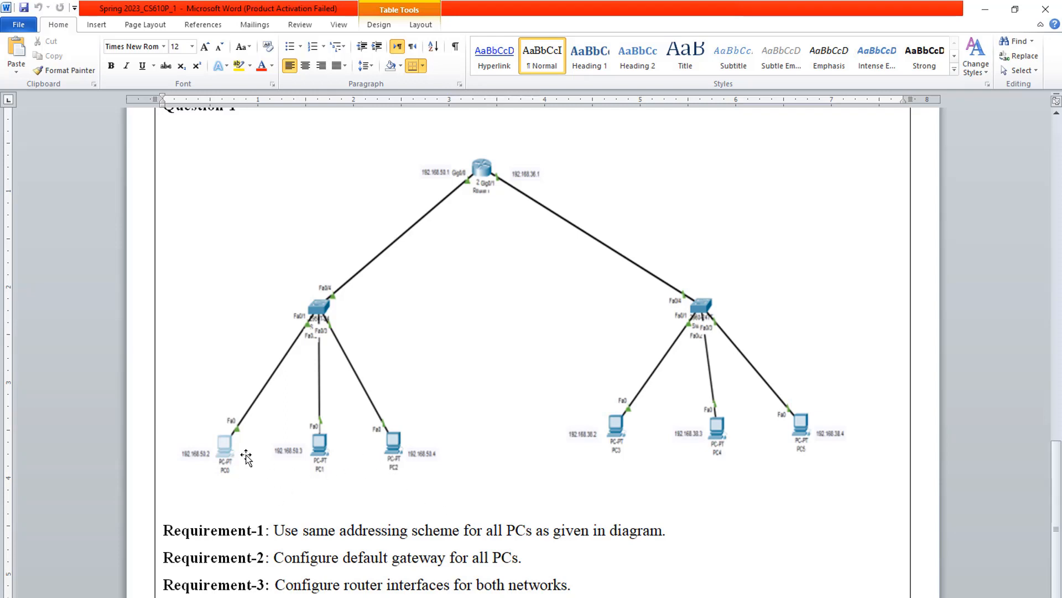
pyautogui.scroll(-4, 485, 465)
pyautogui.scroll(-4, 496, 553)
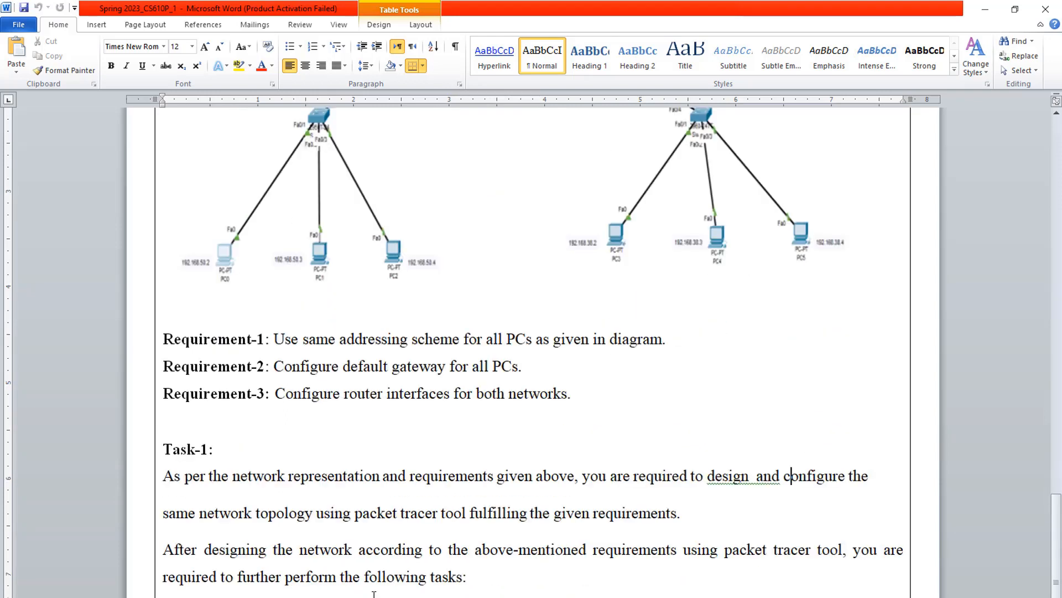
pyautogui.click(516, 573)
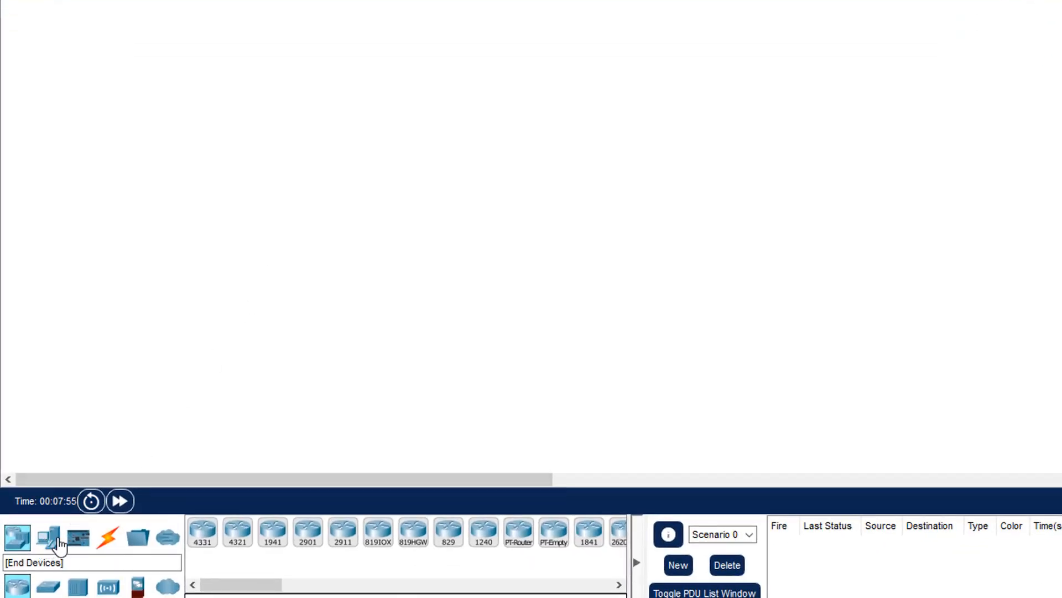
# - Switch back to Packet Tracer and place three PCs in an evenly spaced horizontal row for the first network
pyautogui.moveTo(48, 547); pyautogui.dragTo(188, 264)
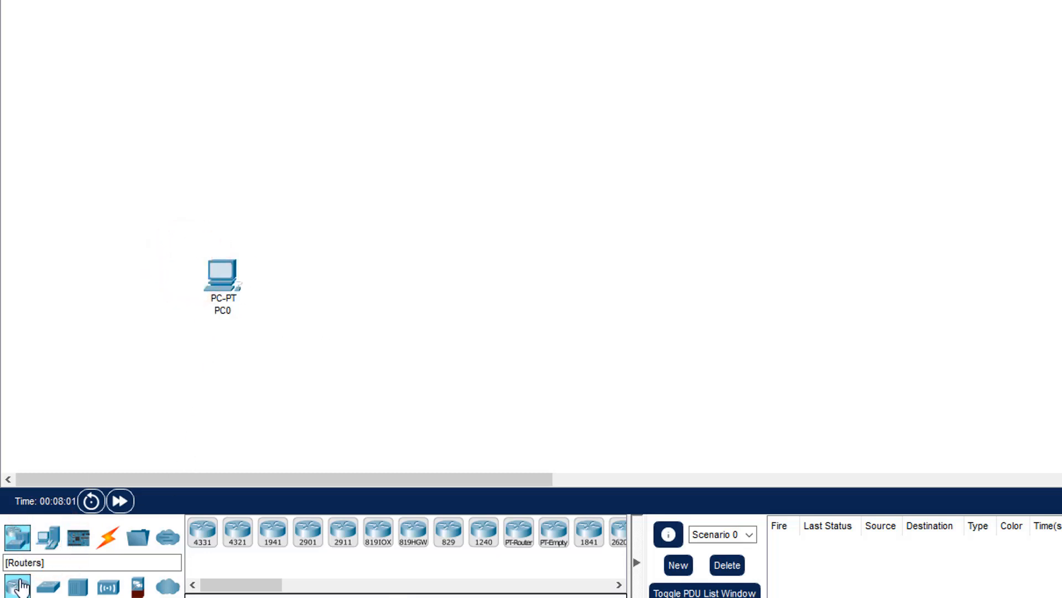
pyautogui.moveTo(60, 535); pyautogui.dragTo(295, 279)
pyautogui.click(373, 319)
pyautogui.moveTo(47, 551)
pyautogui.mouseDown()
pyautogui.moveTo(330, 334)
pyautogui.moveTo(368, 292)
pyautogui.mouseUp()
pyautogui.click(292, 286)
pyautogui.moveTo(292, 285); pyautogui.dragTo(295, 276)
pyautogui.moveTo(372, 282)
pyautogui.mouseDown()
pyautogui.moveTo(363, 265)
pyautogui.moveTo(370, 284)
pyautogui.mouseUp()
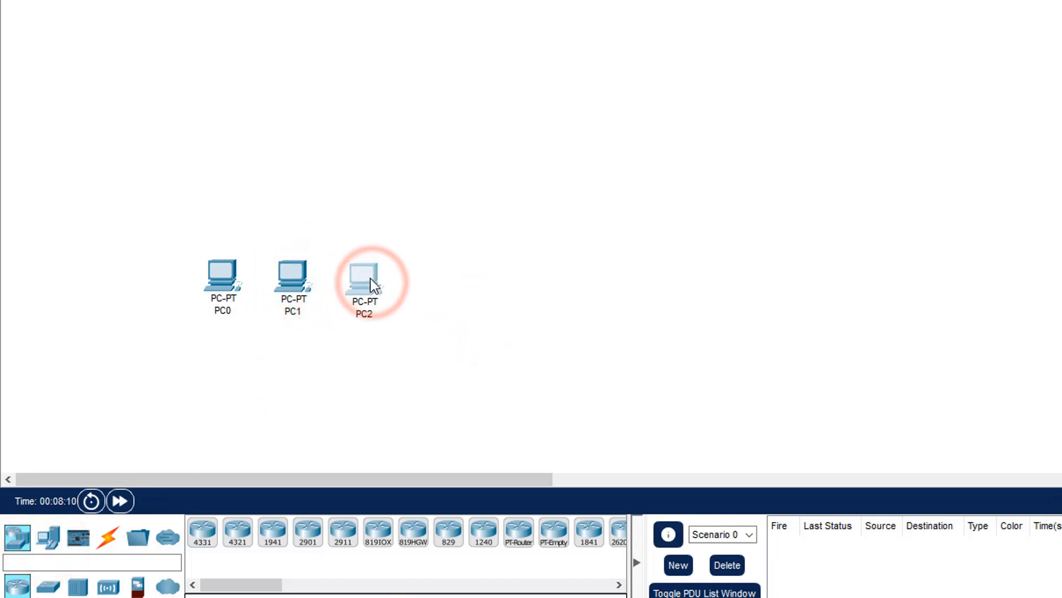
# - Place three more PCs in a separate row for the second network, level with the first group, and align them
pyautogui.click(458, 283)
pyautogui.moveTo(49, 537)
pyautogui.mouseDown()
pyautogui.moveTo(730, 380)
pyautogui.moveTo(876, 293)
pyautogui.moveTo(838, 294)
pyautogui.mouseUp()
pyautogui.click(513, 397)
pyautogui.moveTo(64, 550); pyautogui.dragTo(893, 297)
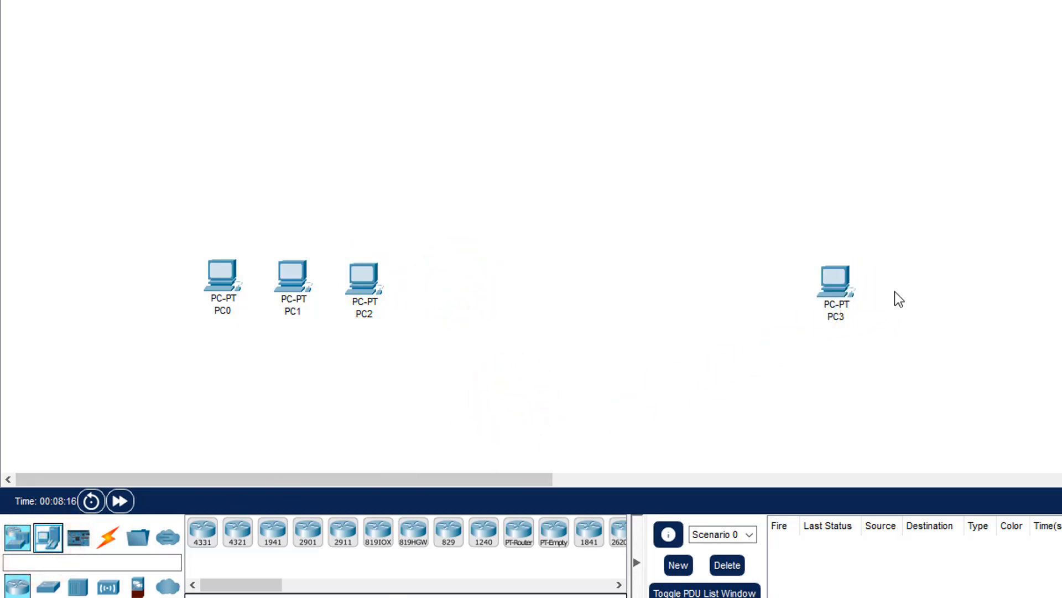
pyautogui.moveTo(48, 535); pyautogui.dragTo(959, 298)
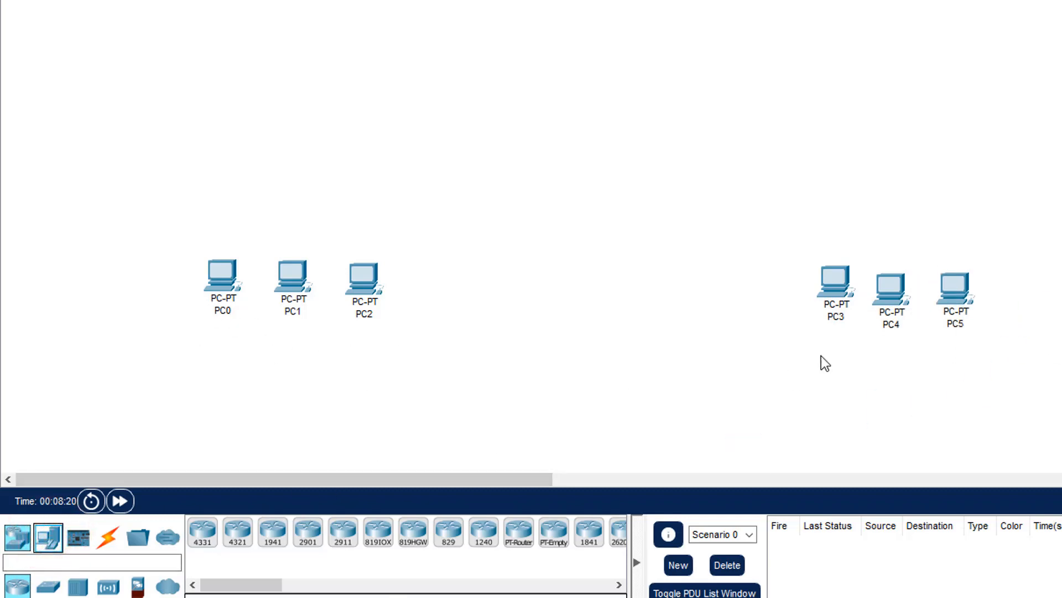
pyautogui.moveTo(901, 286); pyautogui.dragTo(962, 272)
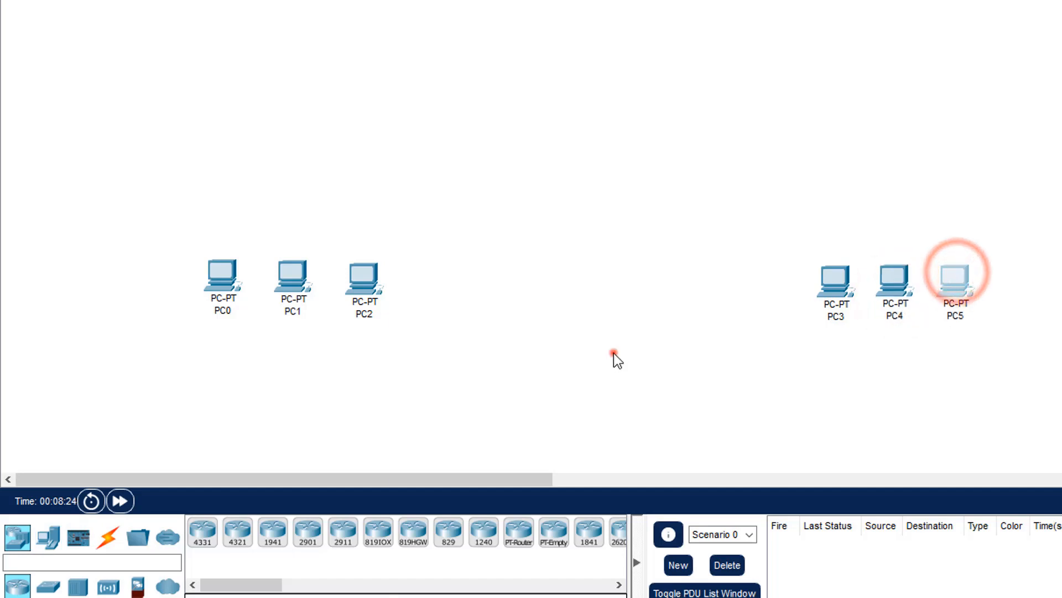
pyautogui.click(613, 354)
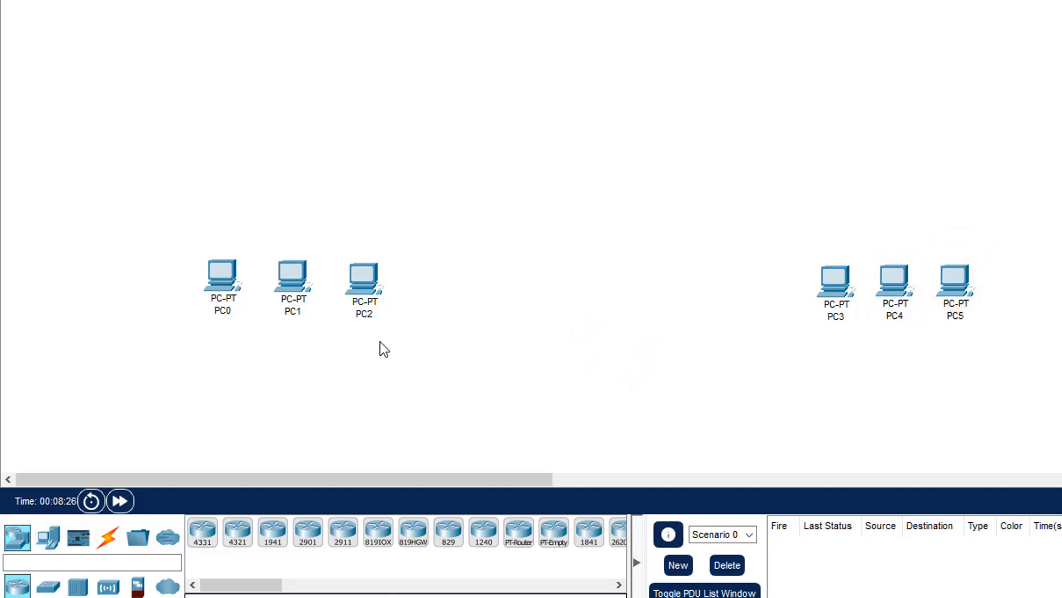
# - Place a 2960 switch above PC0, PC1 and PC2 for the first network
pyautogui.click(308, 89)
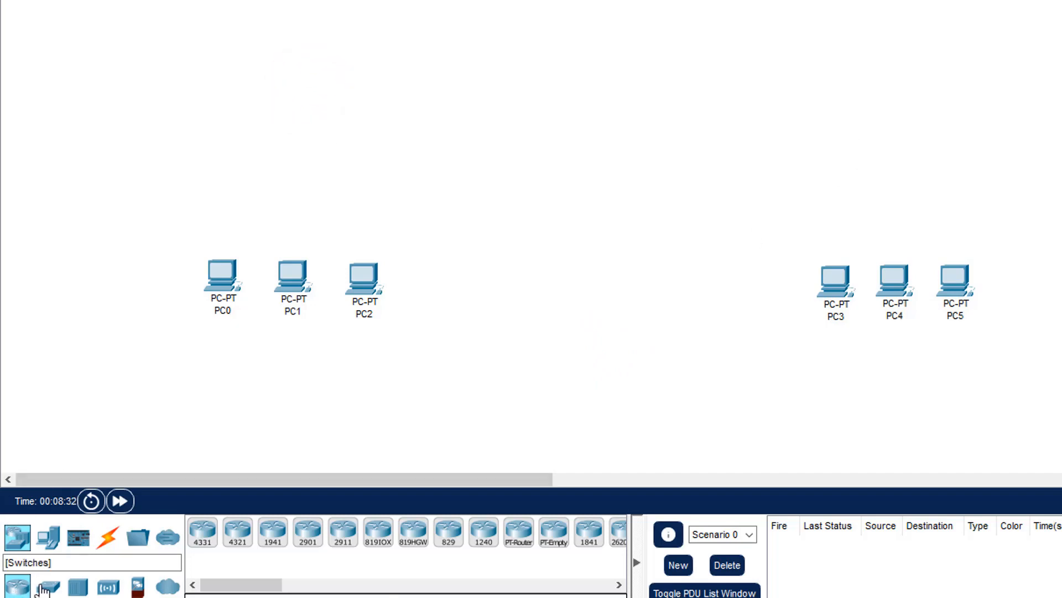
pyautogui.click(49, 587)
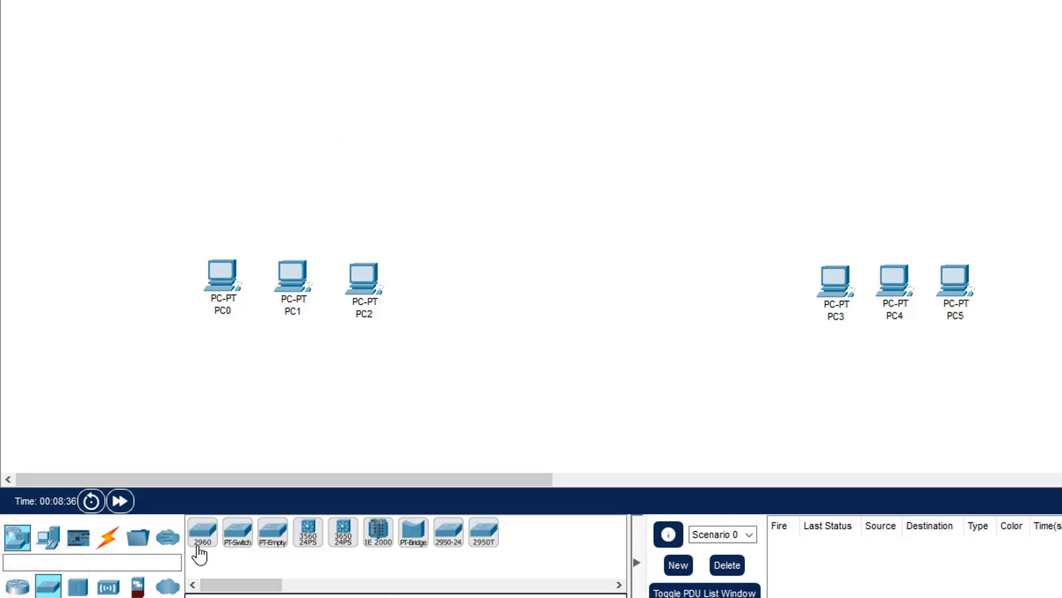
pyautogui.click(203, 532)
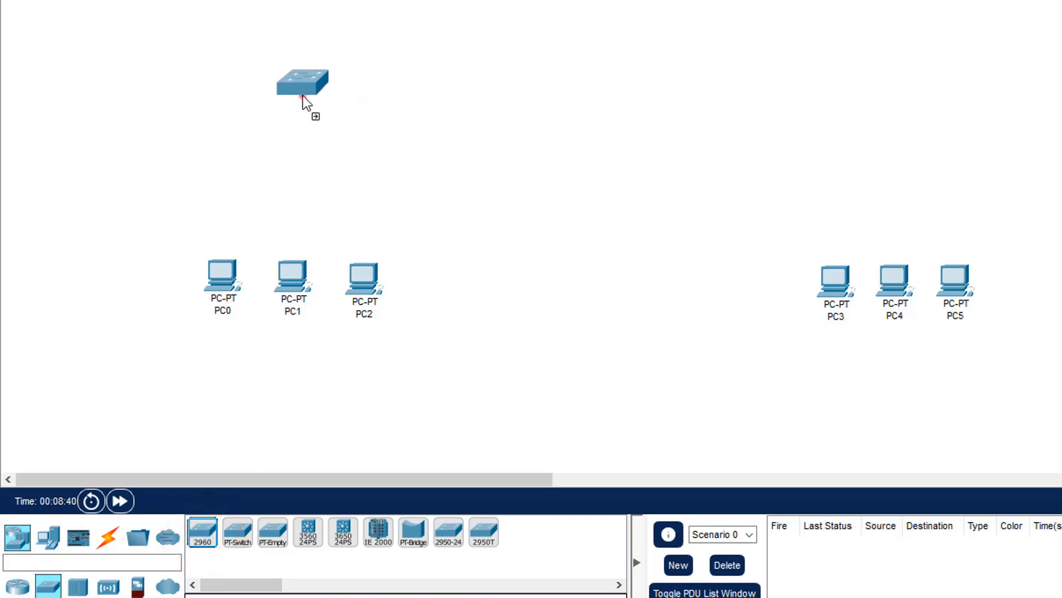
pyautogui.click(310, 98)
pyautogui.click(597, 158)
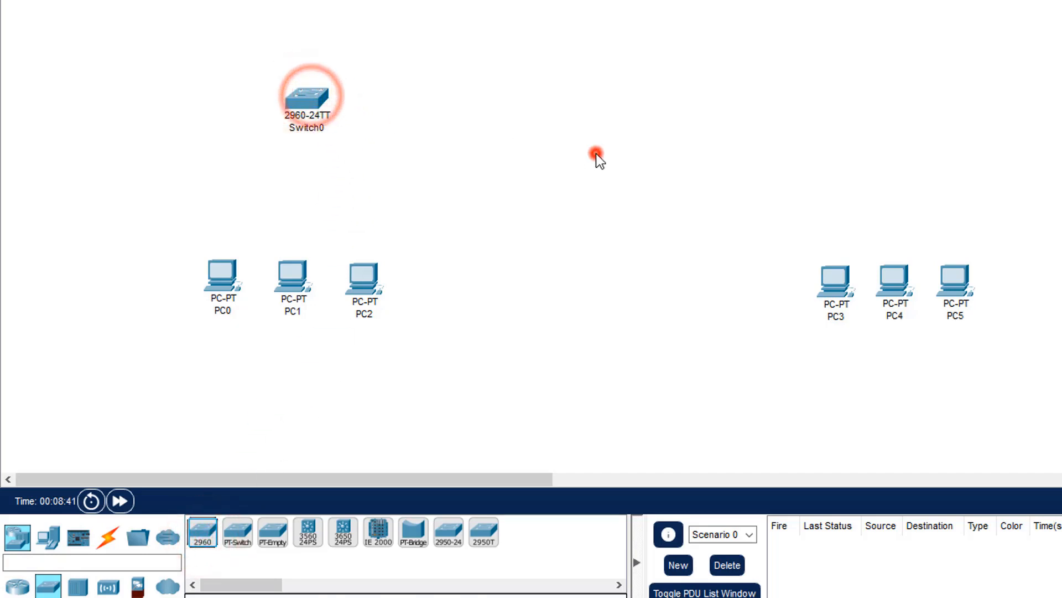
pyautogui.click(1049, 1)
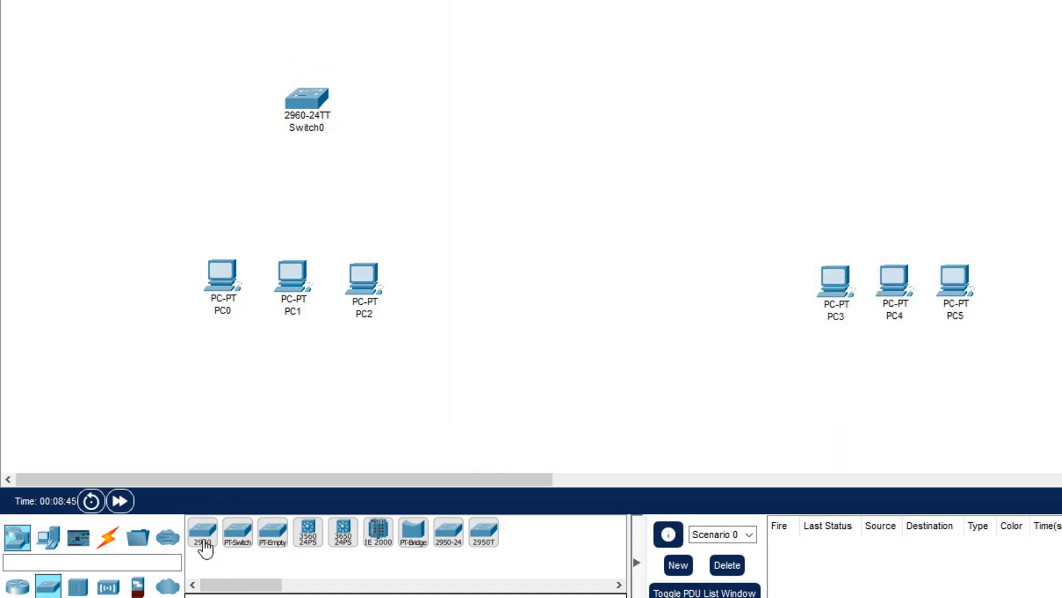
# - Place a second 2960 switch above PC3, PC4 and PC5, and fine-tune the positions of both switches
pyautogui.click(200, 537)
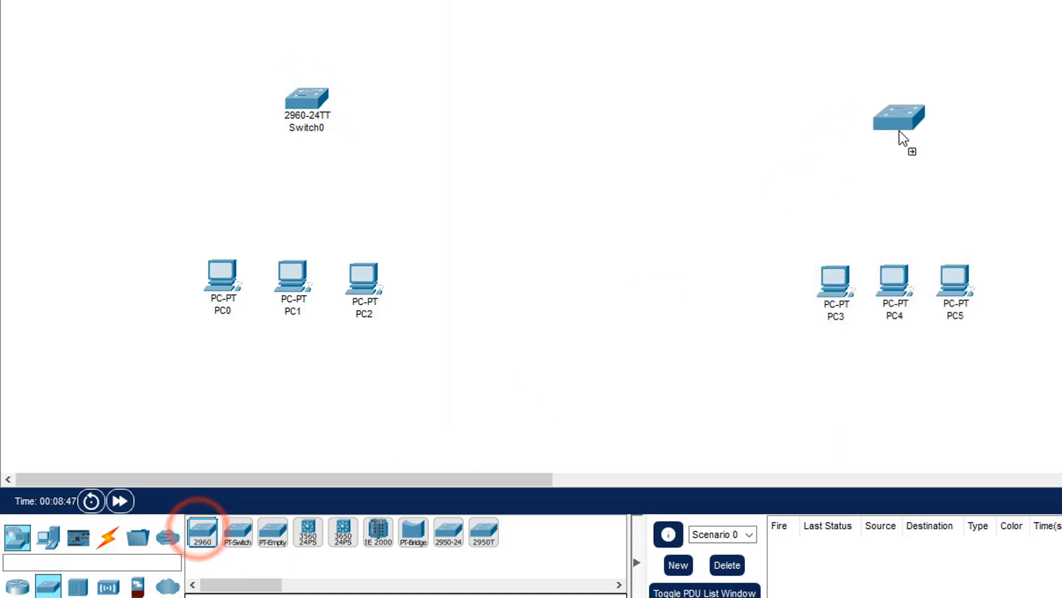
pyautogui.click(897, 130)
pyautogui.click(894, 126)
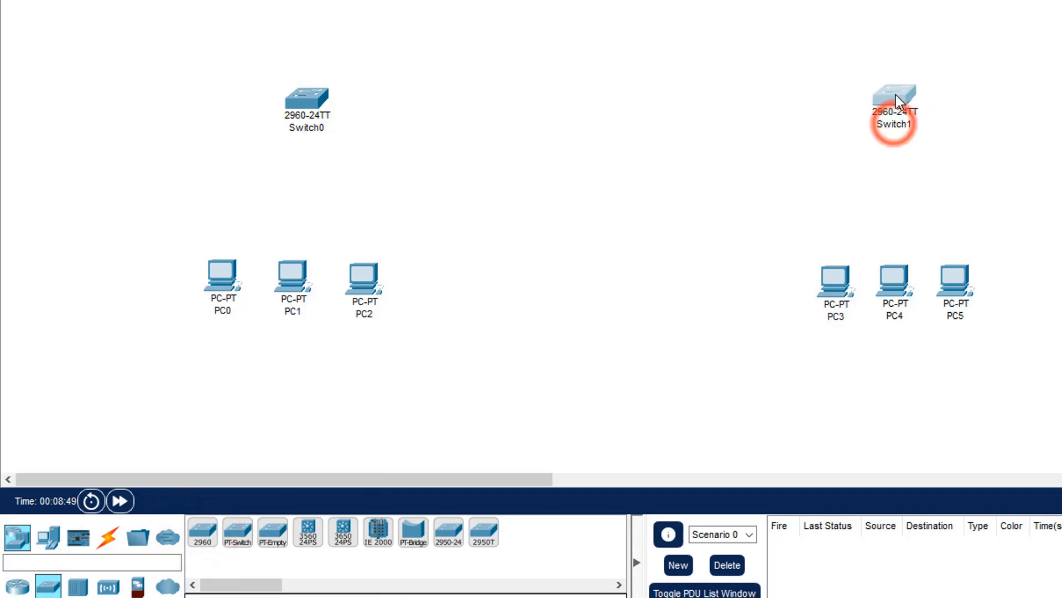
pyautogui.click(626, 169)
pyautogui.moveTo(296, 102); pyautogui.dragTo(307, 89)
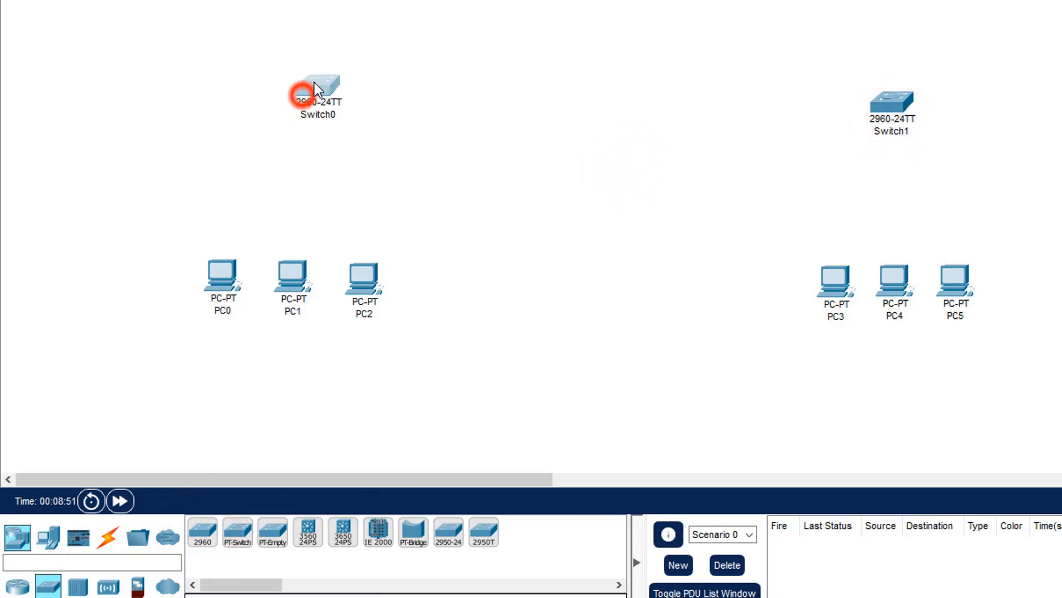
pyautogui.click(555, 112)
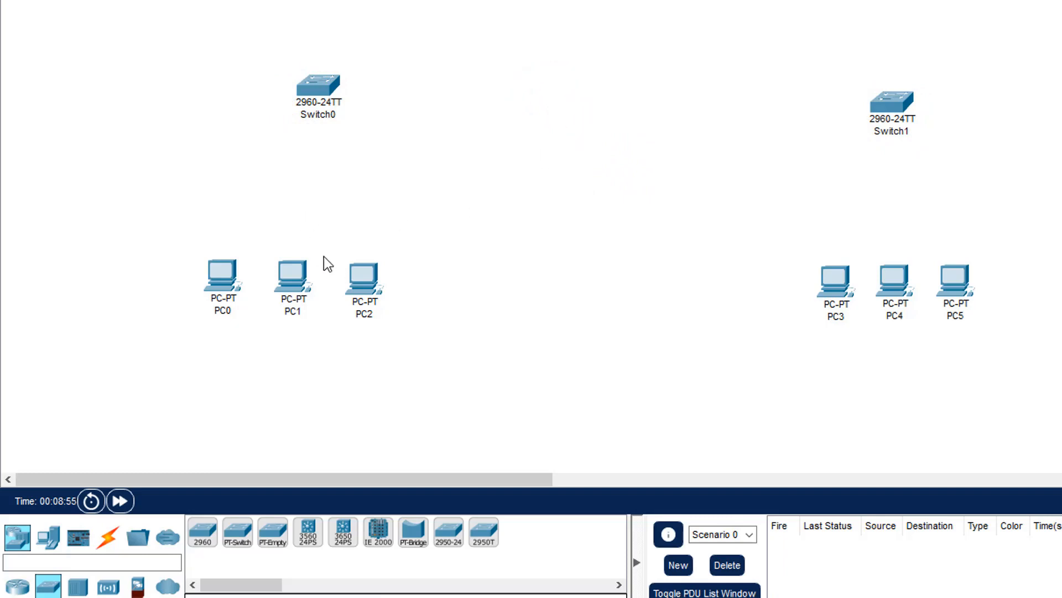
# - Connect Switch0's FastEthernet0/1 port to PC0's FastEthernet0 port with a Copper Straight-Through cable
pyautogui.click(111, 538)
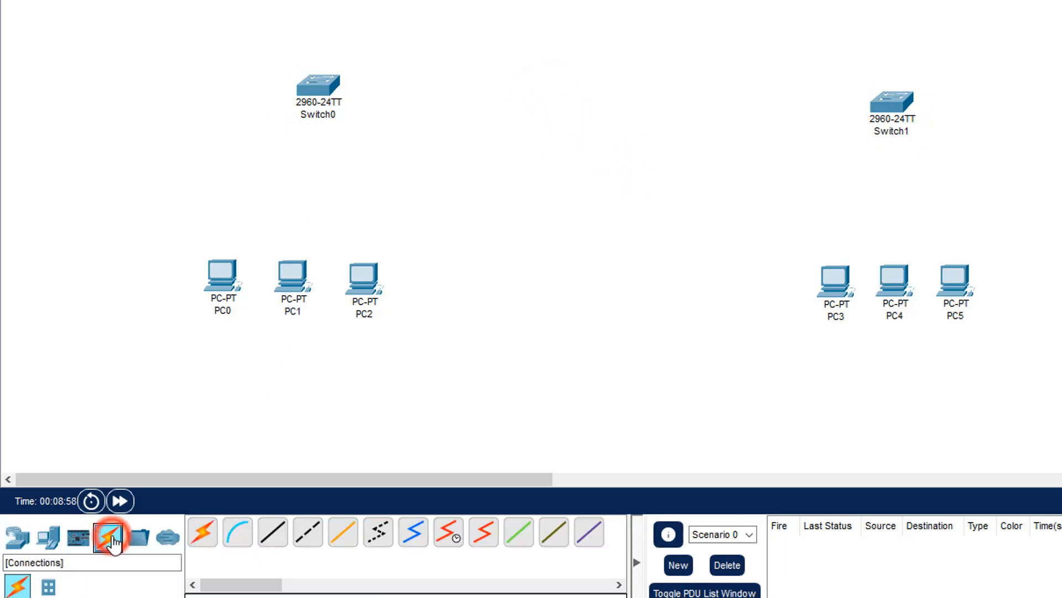
pyautogui.click(272, 541)
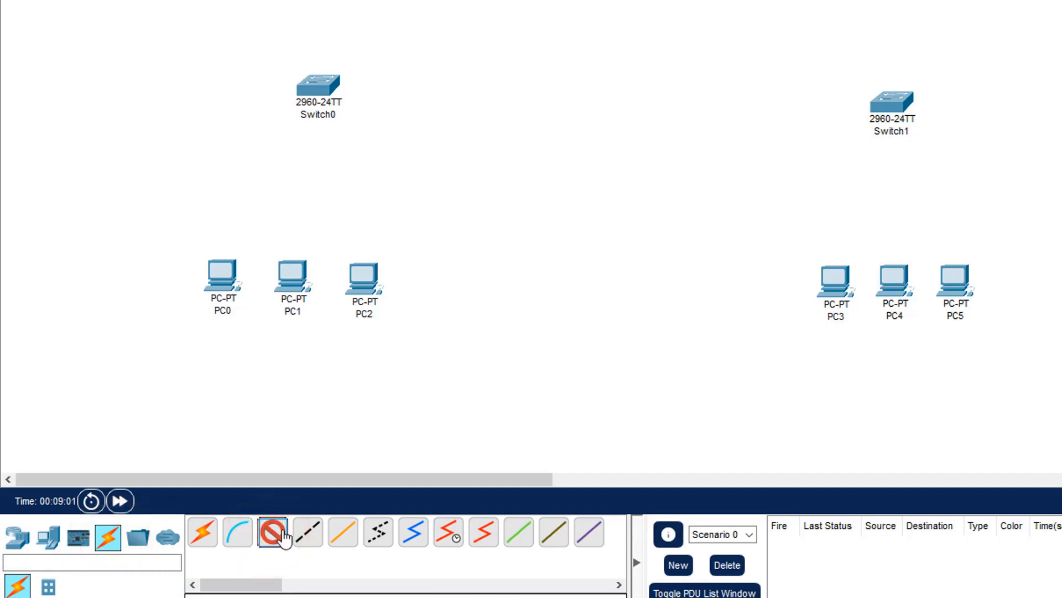
pyautogui.click(323, 83)
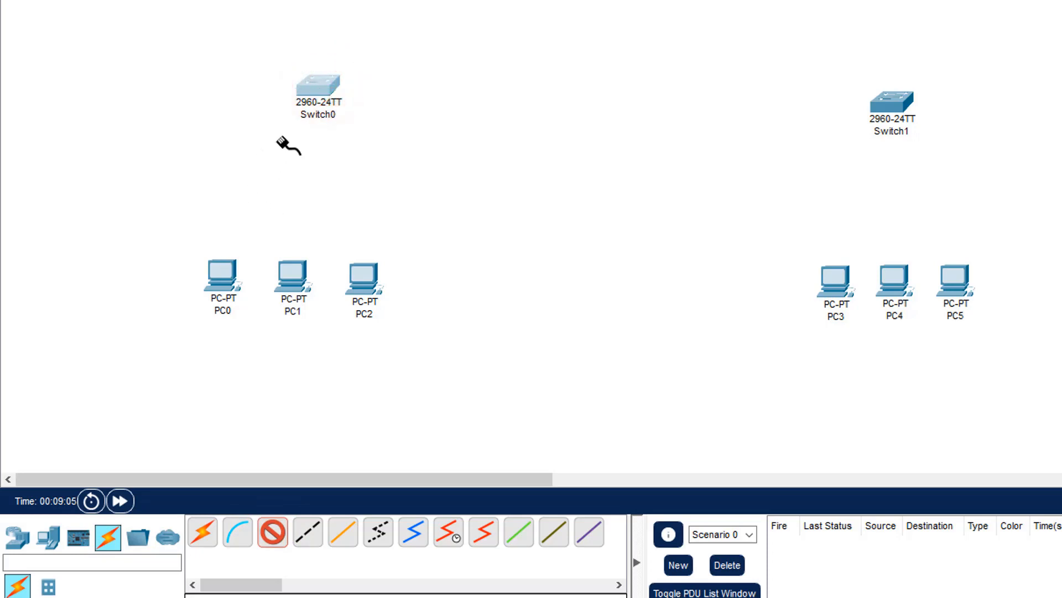
pyautogui.click(324, 83)
pyautogui.click(398, 107)
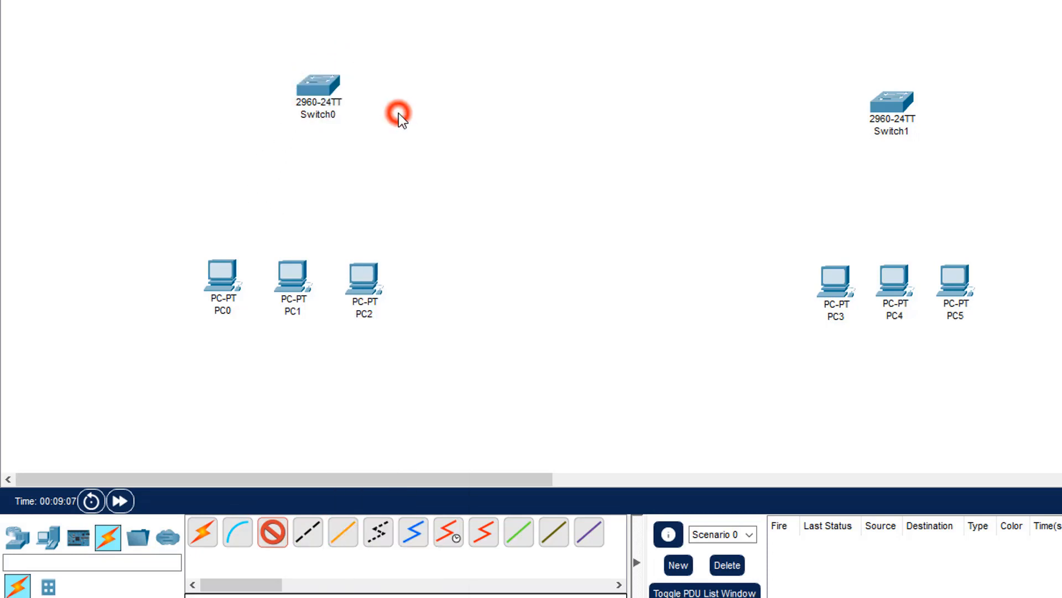
pyautogui.click(221, 271)
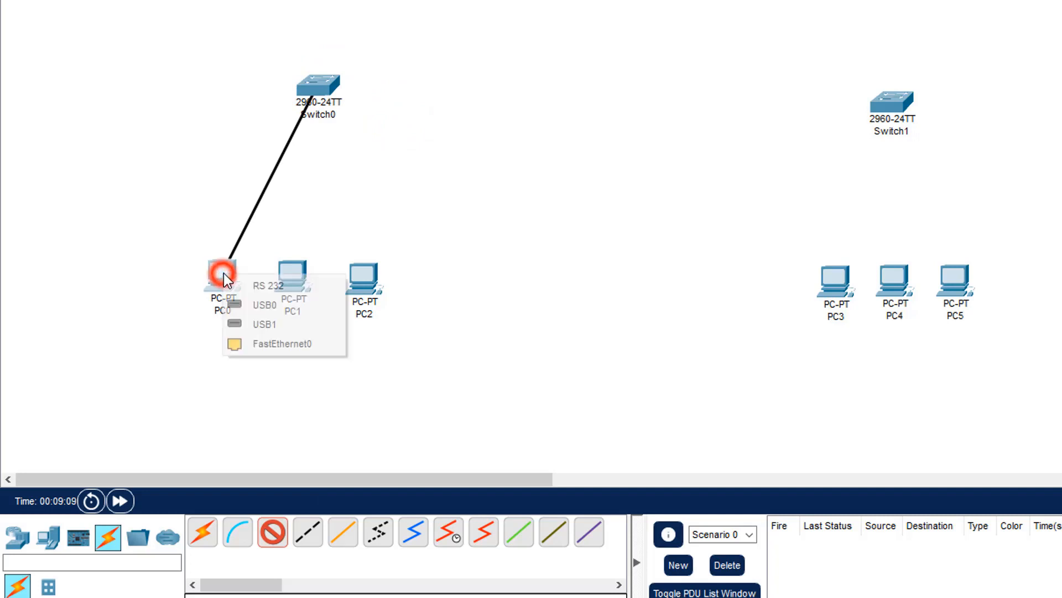
pyautogui.click(262, 348)
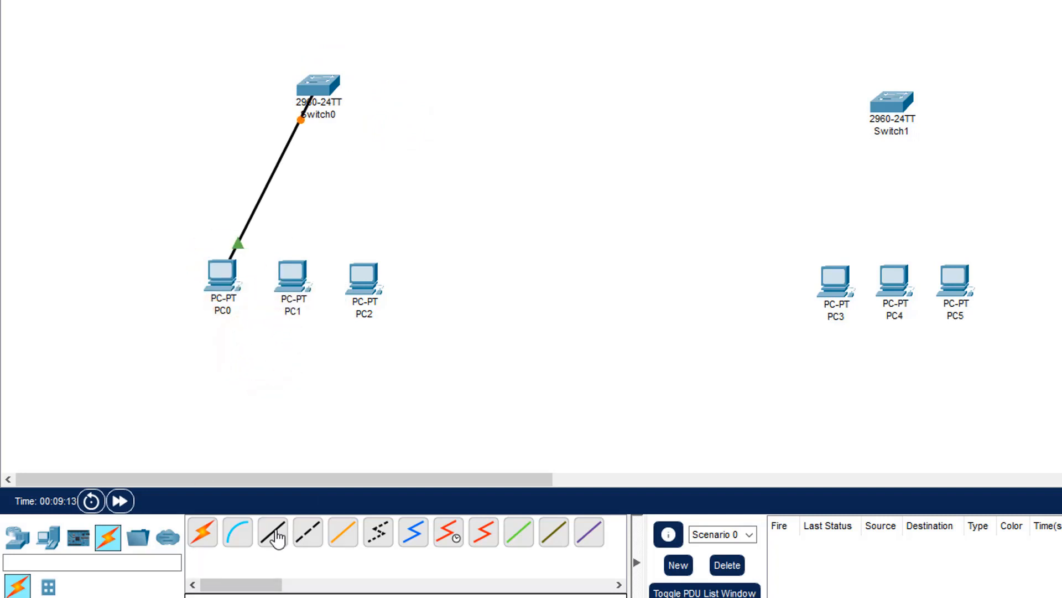
# - Connect Switch0's FastEthernet0/2 port to PC1's FastEthernet0 port with a Copper Straight-Through cable
pyautogui.click(272, 532)
pyautogui.click(317, 97)
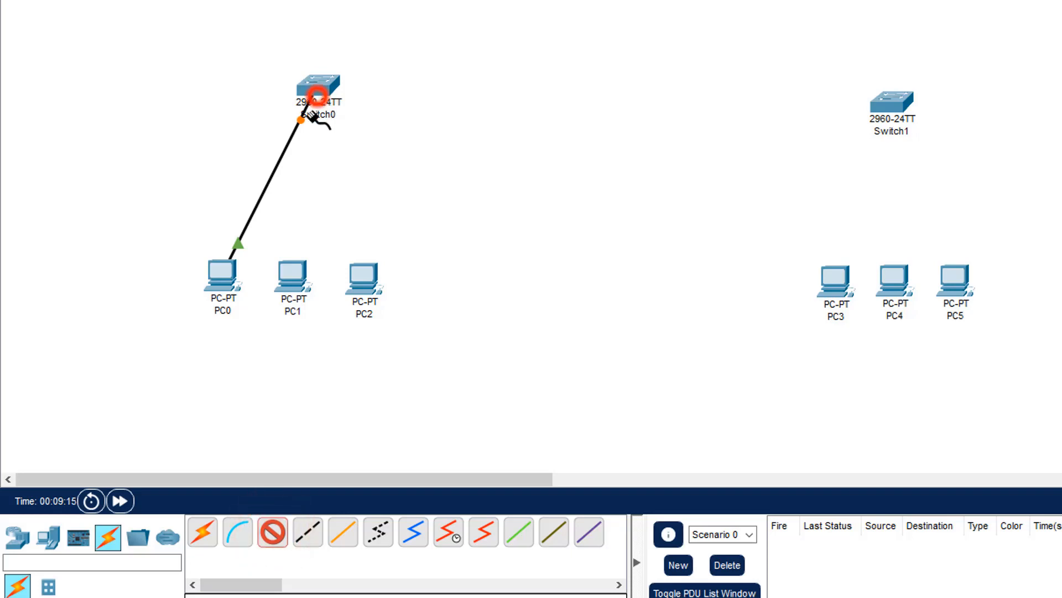
pyautogui.click(312, 97)
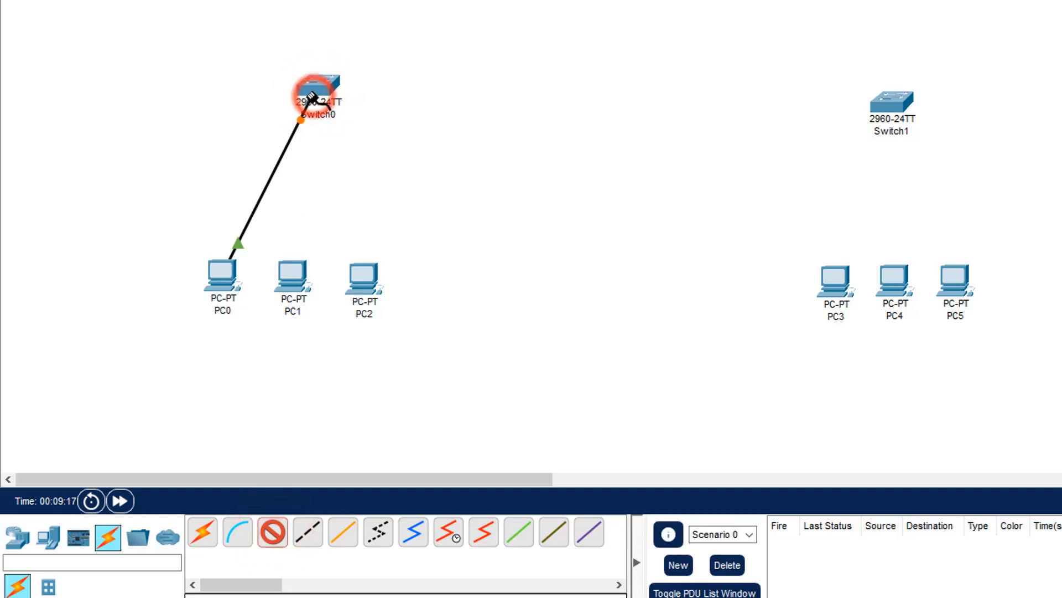
pyautogui.click(385, 122)
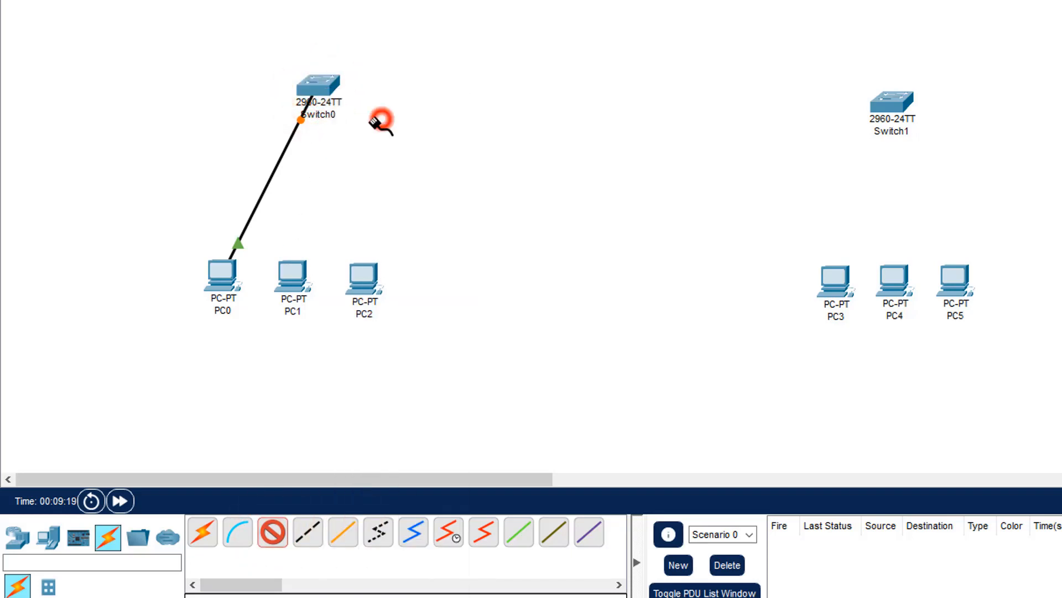
pyautogui.click(291, 285)
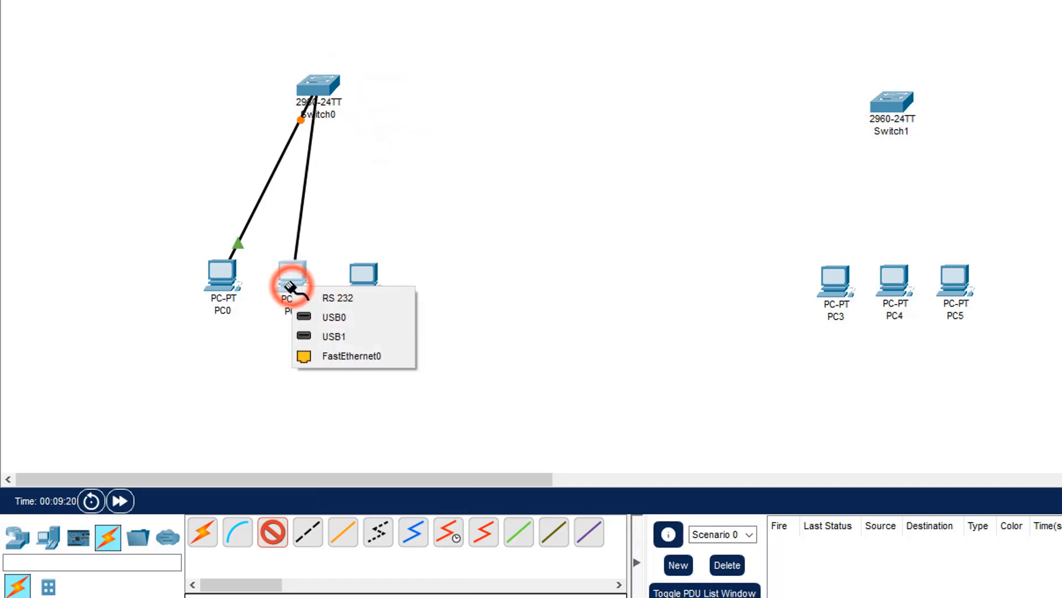
pyautogui.click(322, 357)
# - Connect Switch0's FastEthernet0/3 port to PC2's FastEthernet0 port with a Copper Straight-Through cable
pyautogui.click(275, 531)
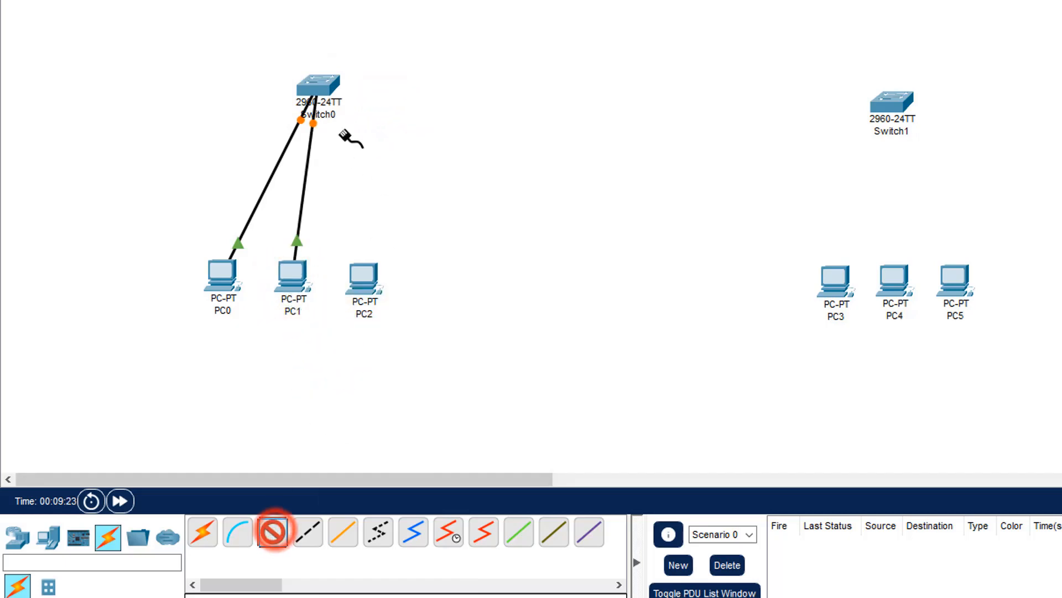
pyautogui.click(323, 90)
pyautogui.click(401, 126)
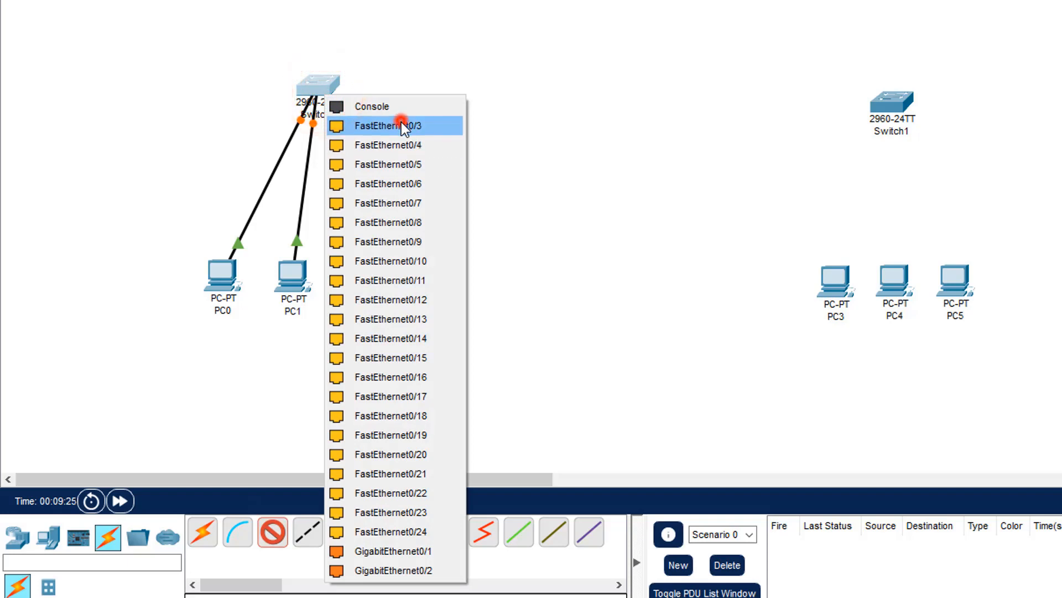
pyautogui.click(362, 276)
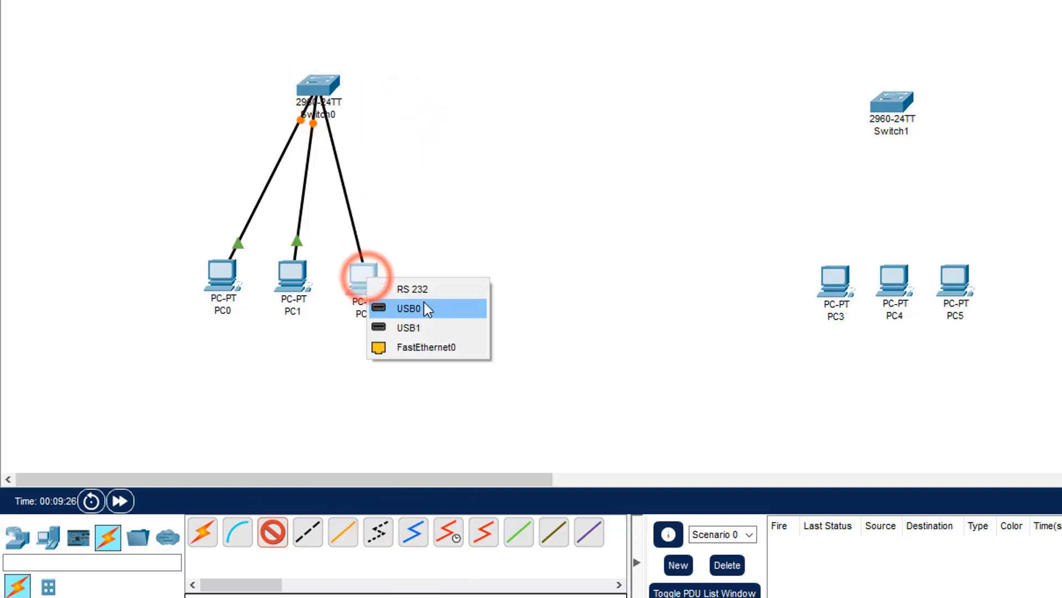
pyautogui.click(418, 350)
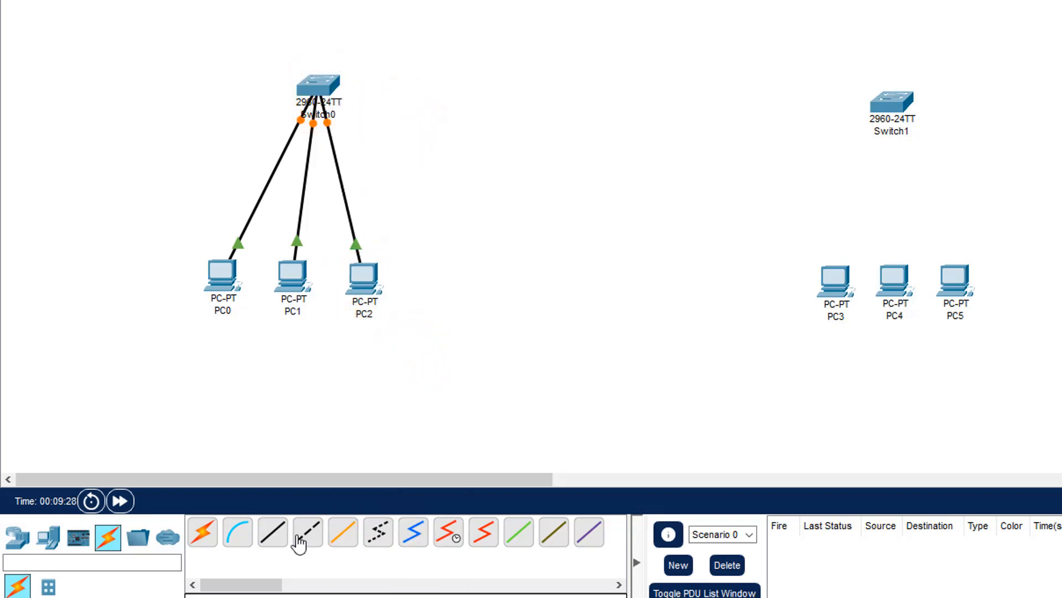
# - Connect Switch1's FastEthernet0/1 port to PC5's FastEthernet0 port with a Copper Straight-Through cable
pyautogui.click(272, 536)
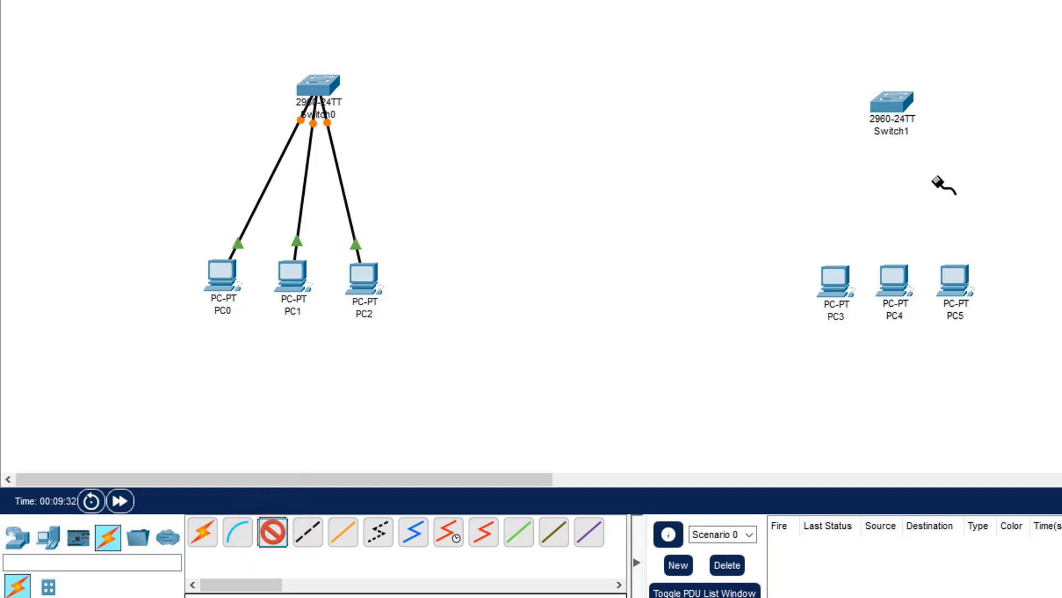
pyautogui.click(904, 104)
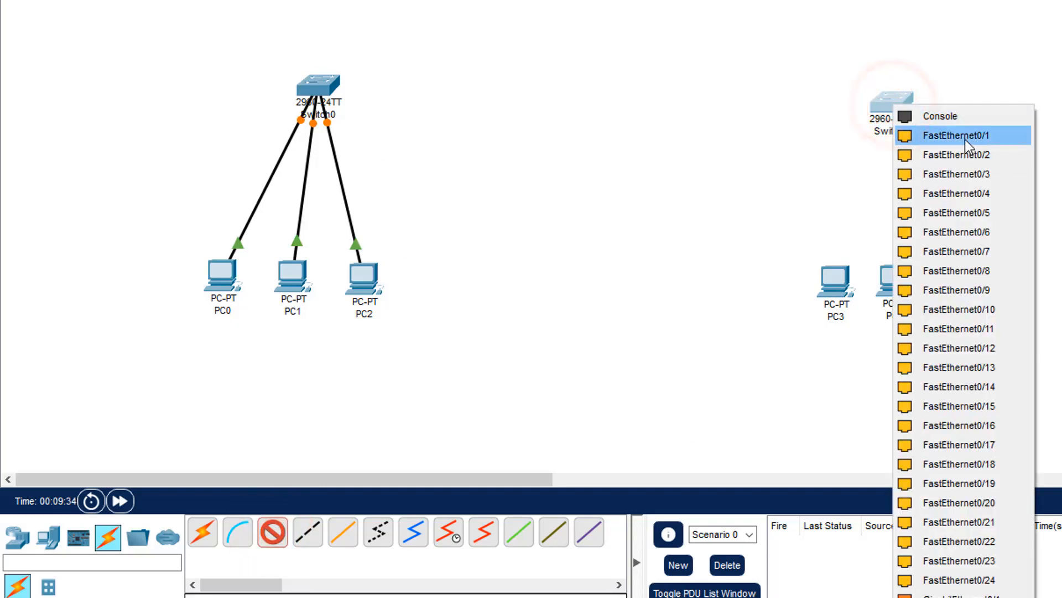
pyautogui.click(963, 135)
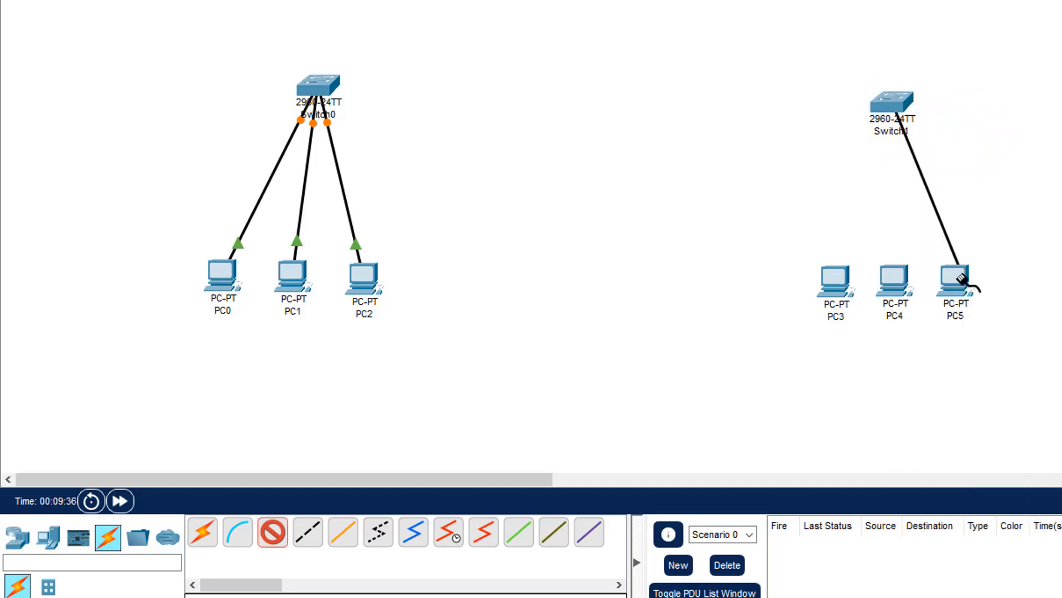
pyautogui.click(960, 278)
pyautogui.click(1013, 347)
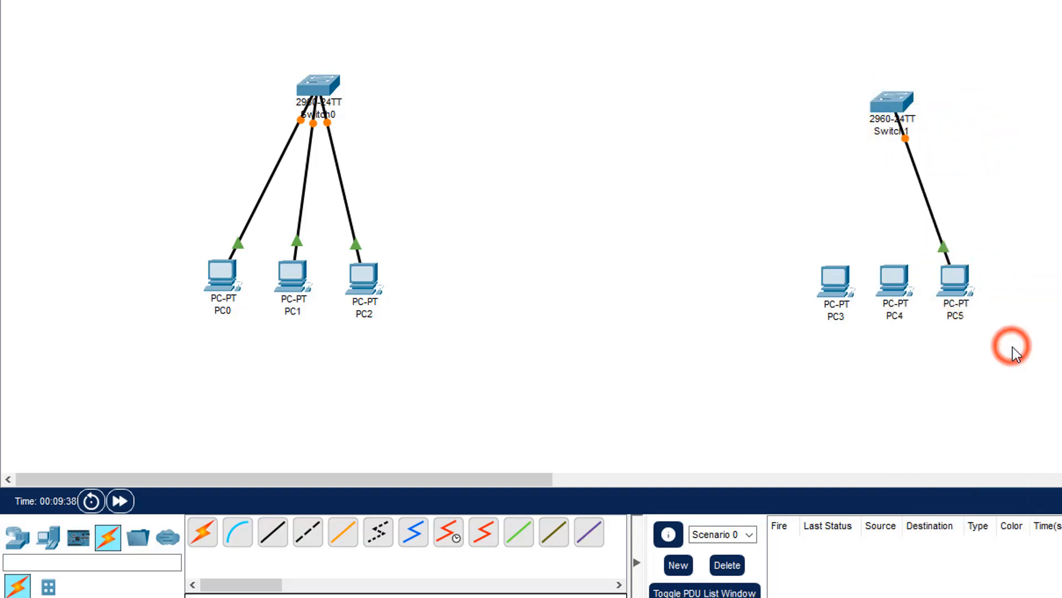
# - Connect Switch1's FastEthernet0/2 port to PC4's FastEthernet0 port with a Copper Straight-Through cable
pyautogui.click(273, 531)
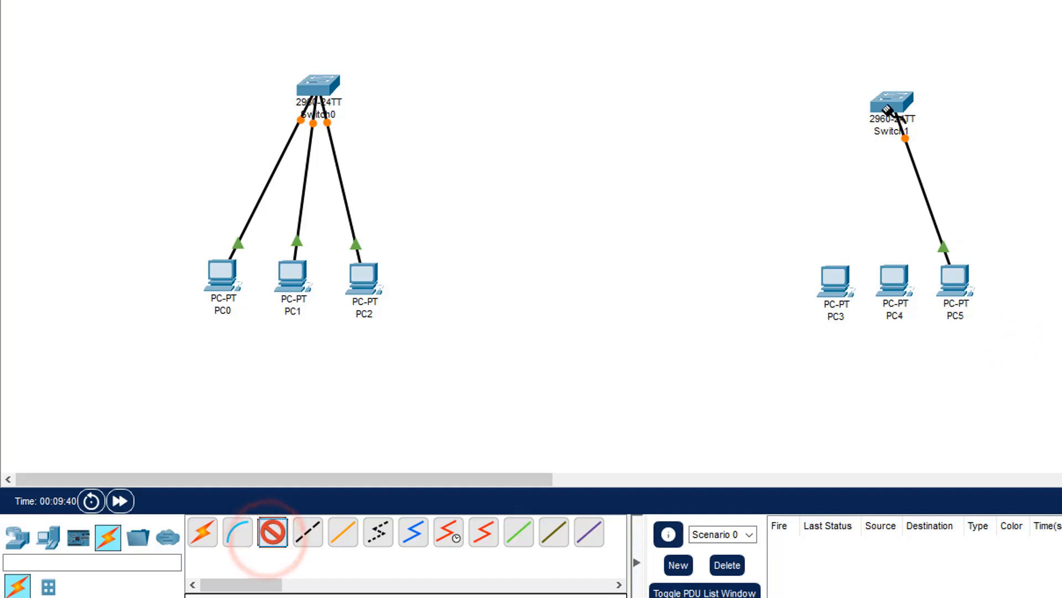
pyautogui.click(890, 108)
pyautogui.click(931, 141)
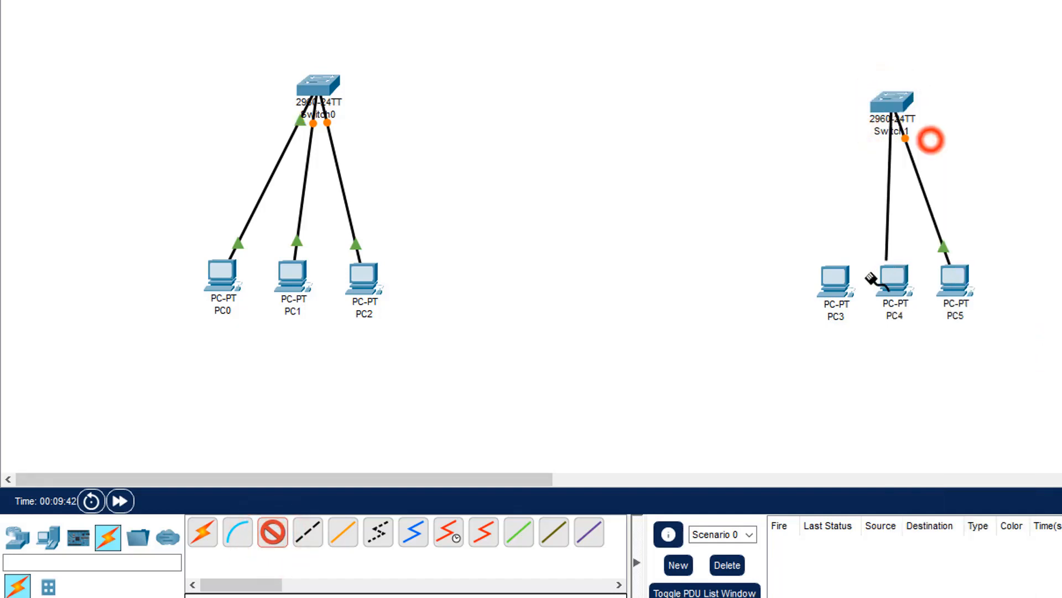
pyautogui.click(889, 279)
pyautogui.click(934, 358)
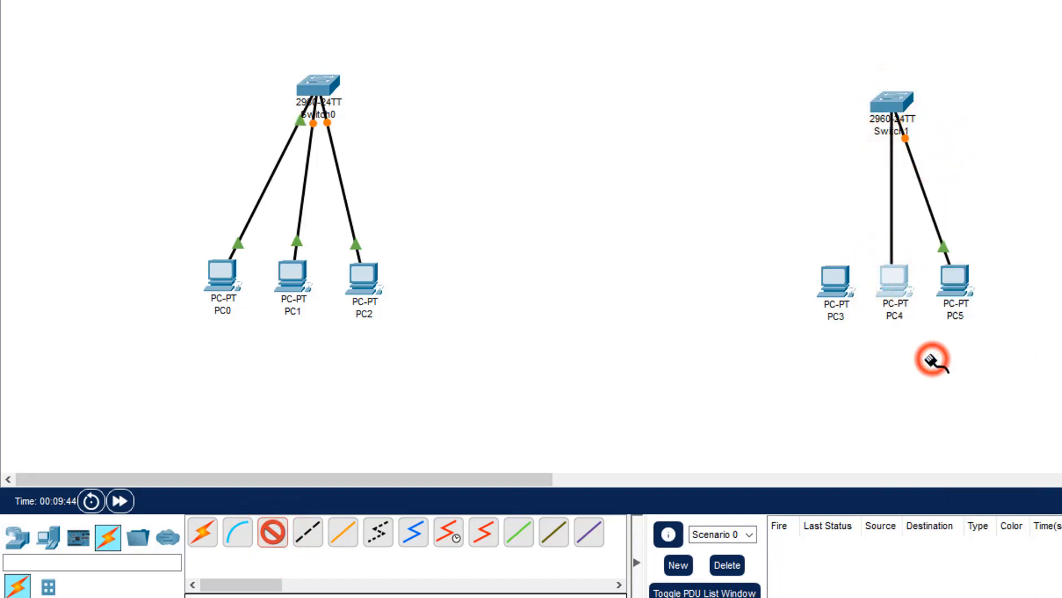
pyautogui.click(896, 292)
pyautogui.click(937, 362)
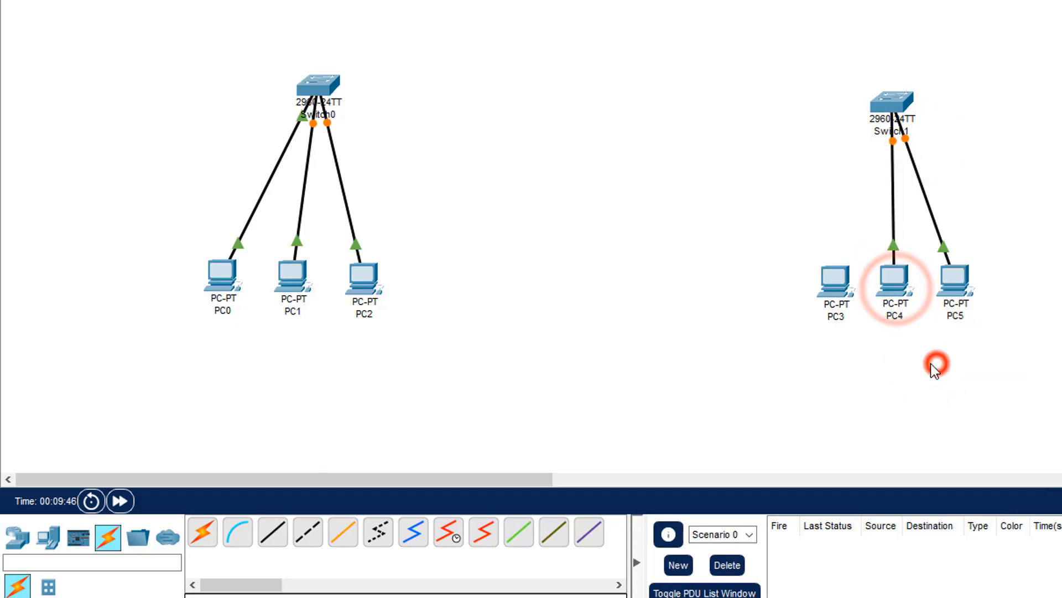
# - Connect Switch1's FastEthernet0/3 port to PC3's FastEthernet0 port with a Copper Straight-Through cable
pyautogui.click(271, 533)
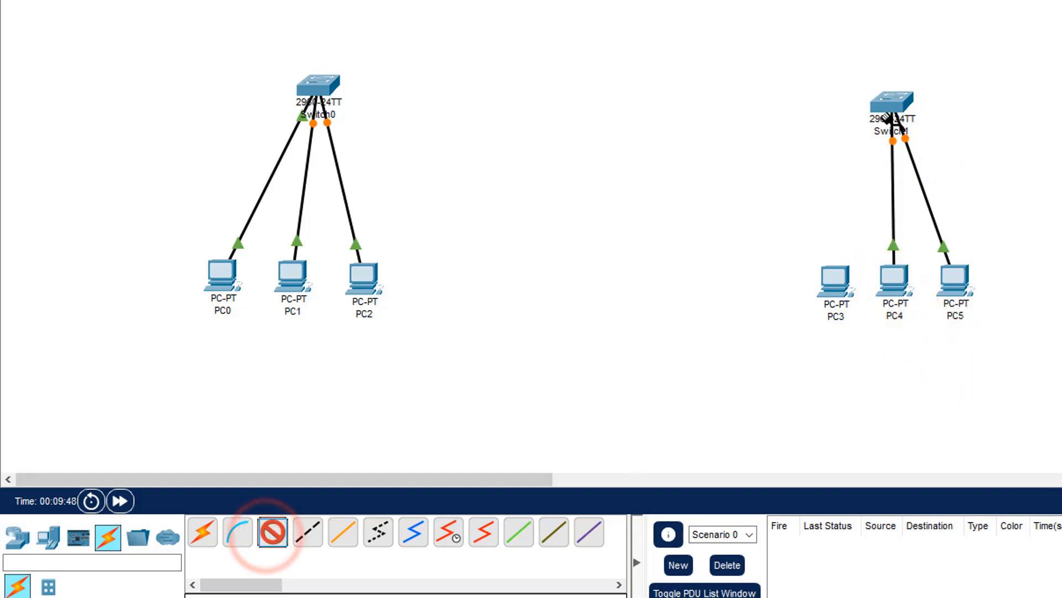
pyautogui.click(886, 115)
pyautogui.click(894, 106)
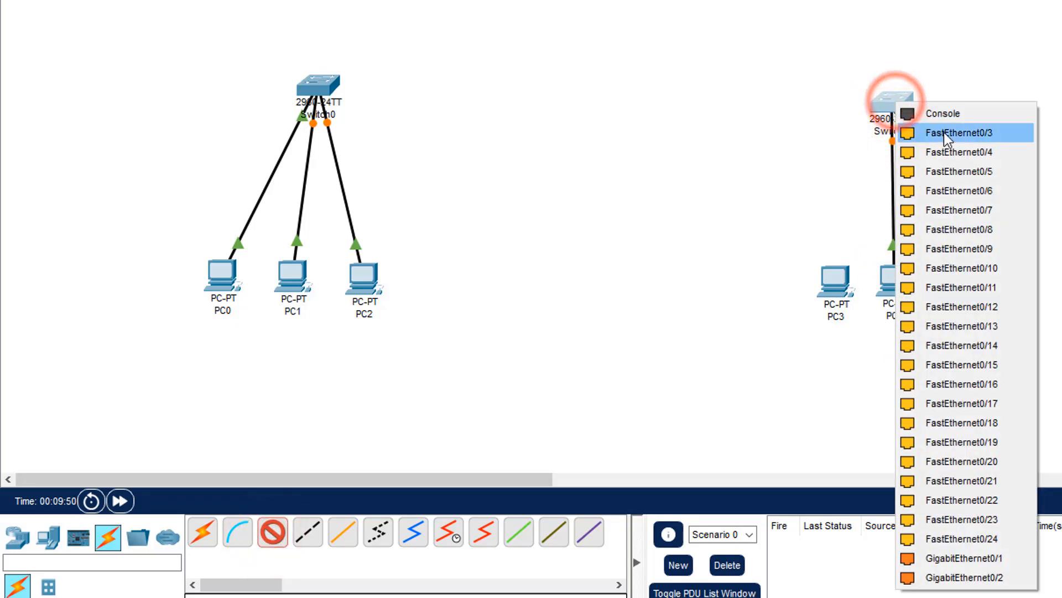
pyautogui.click(944, 132)
pyautogui.click(833, 280)
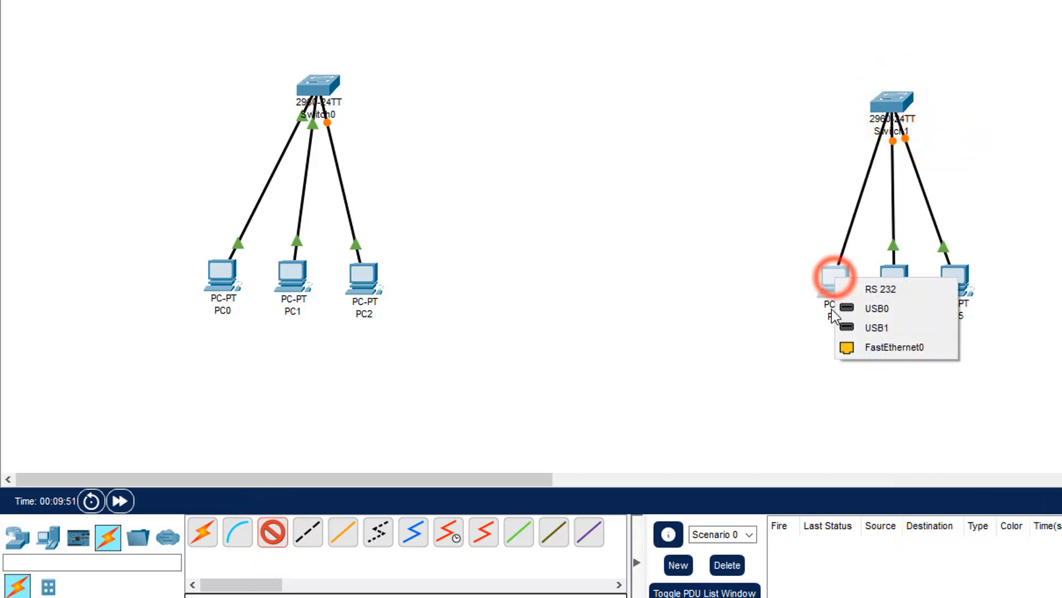
pyautogui.click(865, 352)
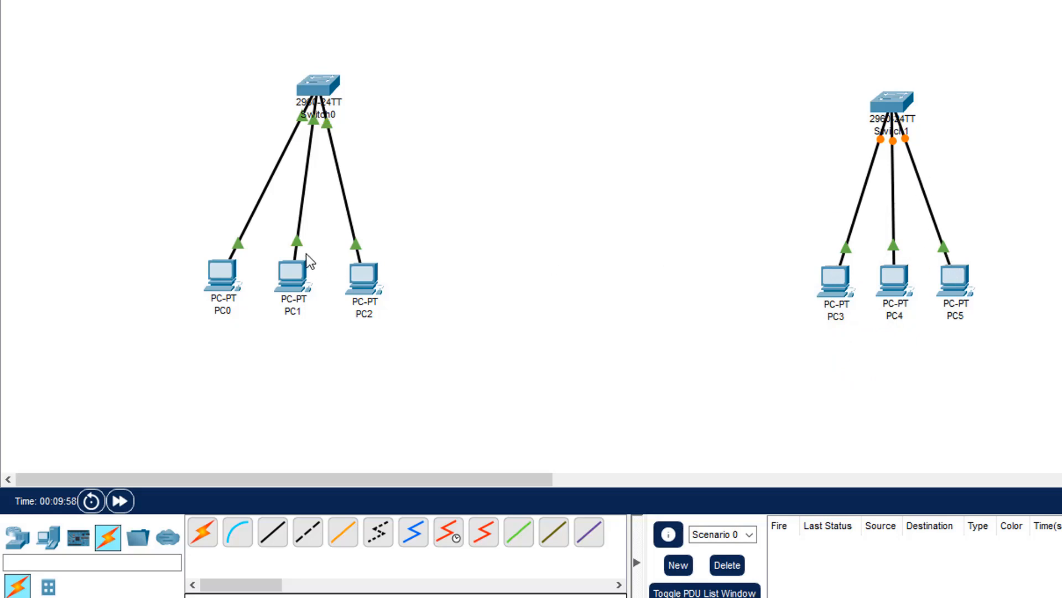
pyautogui.click(601, 299)
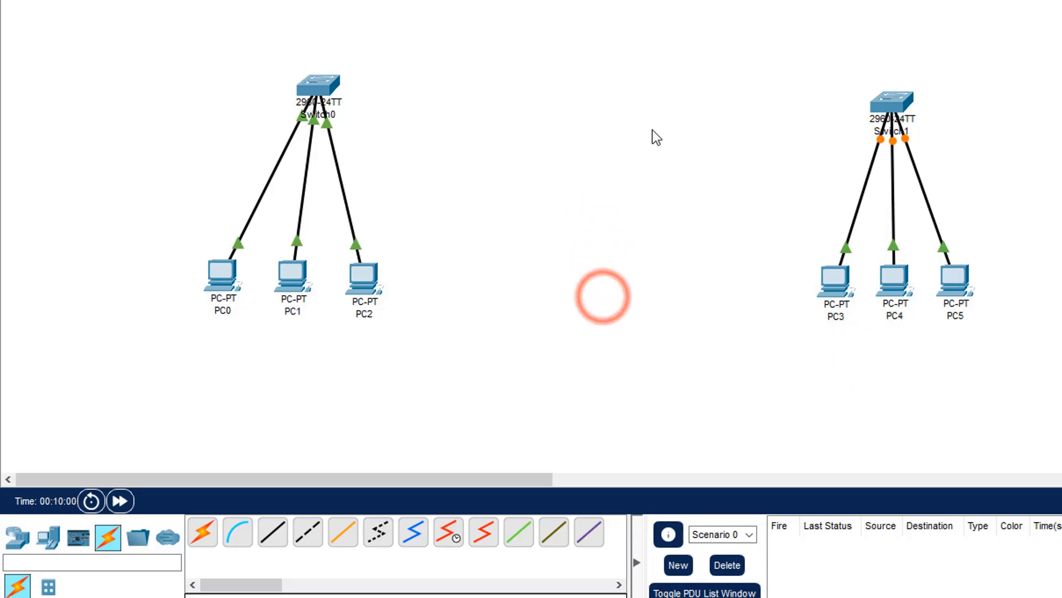
pyautogui.click(597, 213)
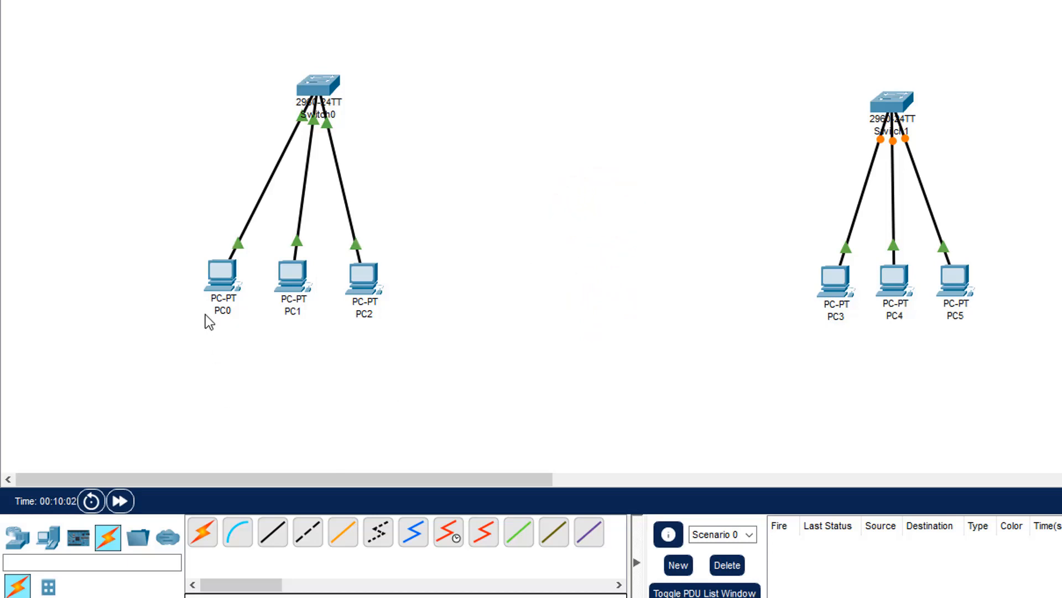
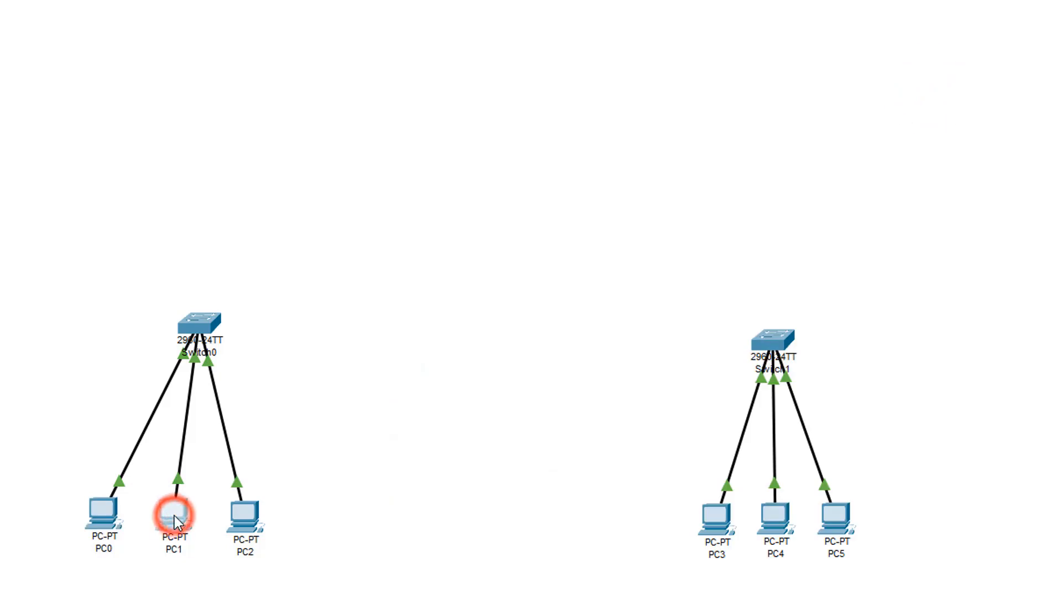
# - Assign PC1 the static IPv4 address 192.168.50.3, copied from the Notepad list, with subnet mask 255.255.255.0
pyautogui.click(471, 120)
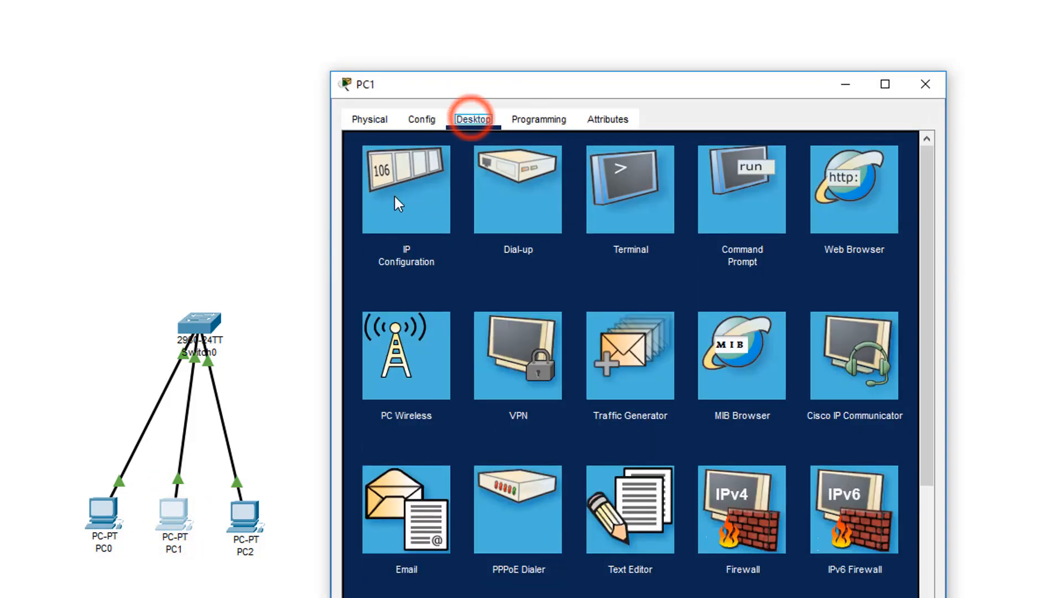
pyautogui.click(394, 194)
pyautogui.click(574, 246)
pyautogui.click(570, 243)
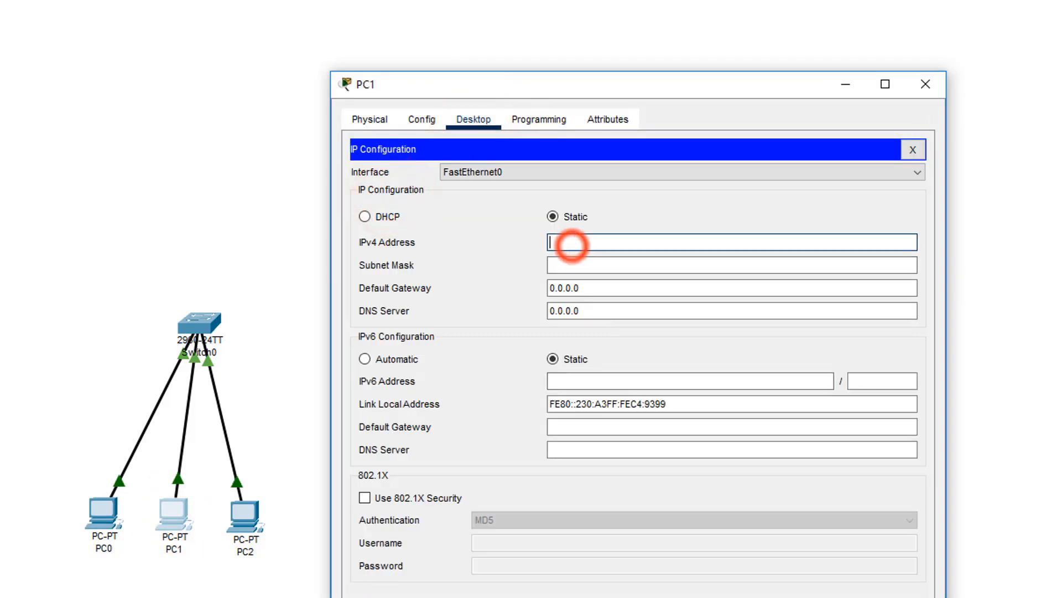
pyautogui.hotkey('alt', 'Tab')
pyautogui.moveTo(762, 420); pyautogui.dragTo(584, 420)
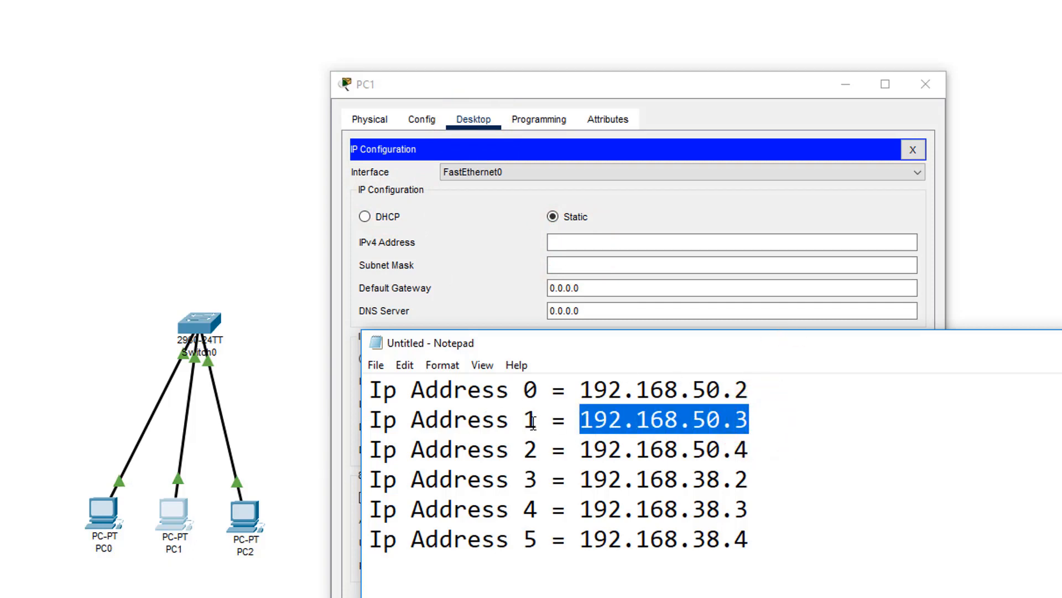
pyautogui.rightClick(657, 419)
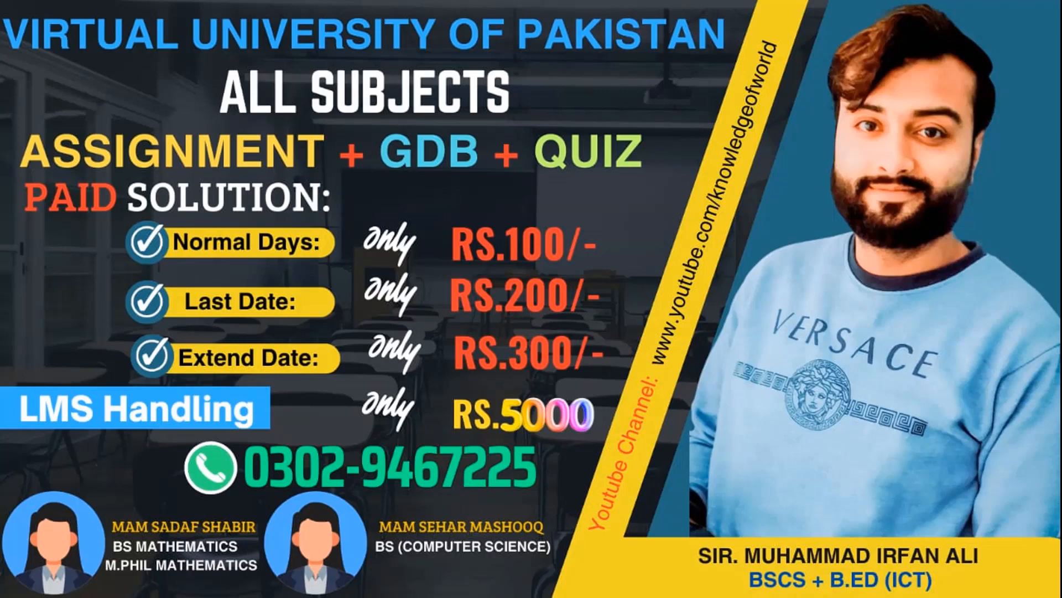
pyautogui.click(723, 463)
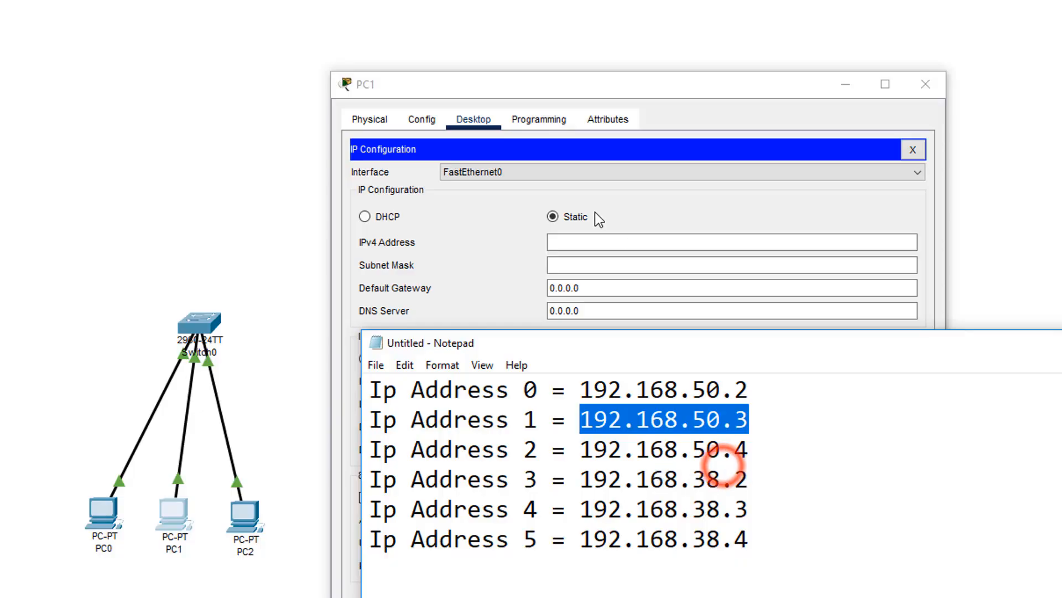
pyautogui.click(569, 242)
pyautogui.rightClick(570, 243)
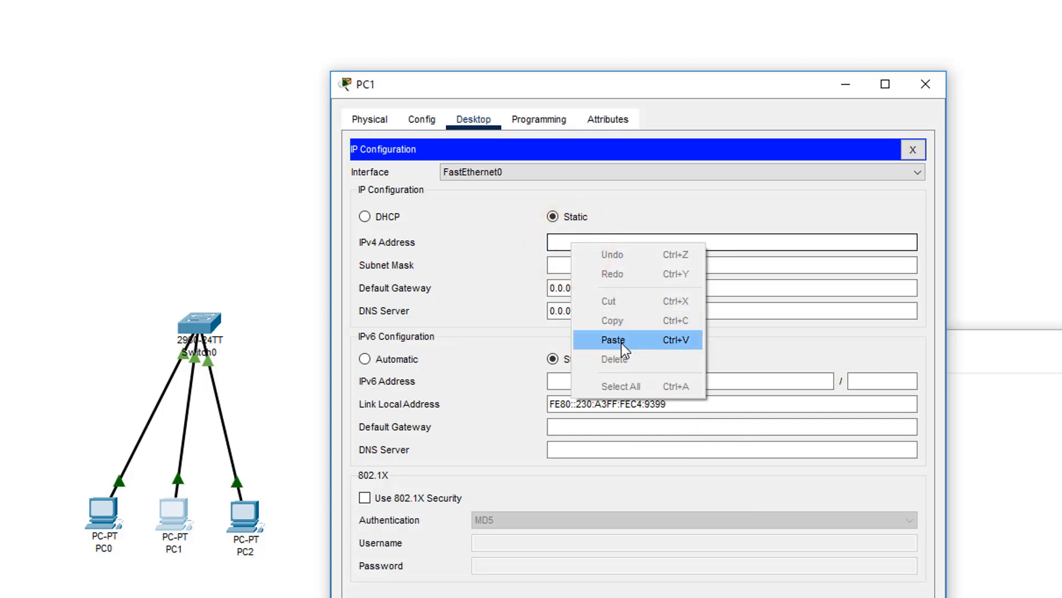
pyautogui.click(623, 340)
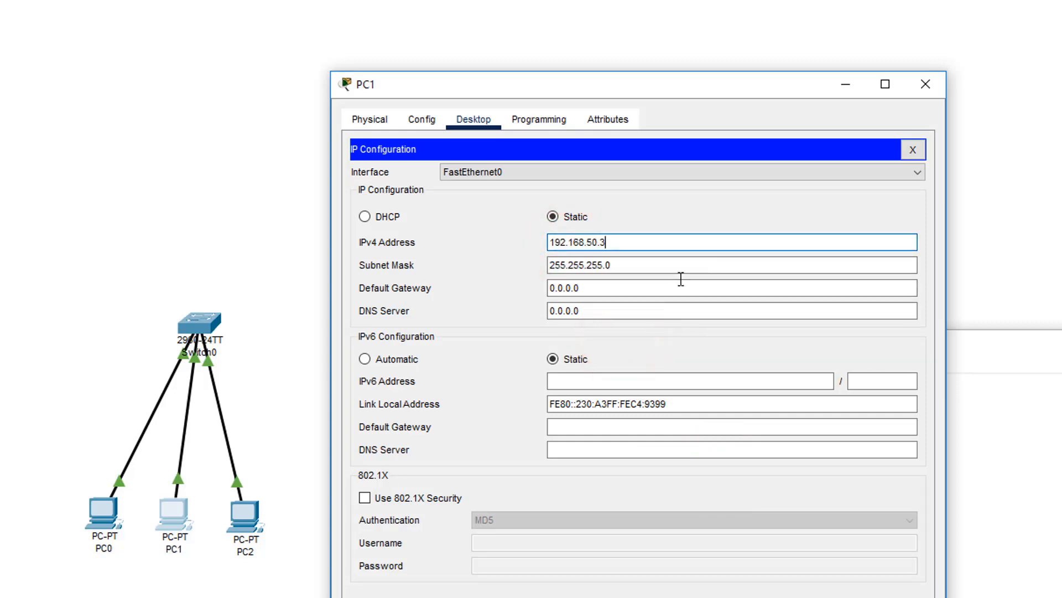
pyautogui.click(925, 84)
# - Assign PC2 the static IPv4 address 192.168.50.4, copied from the Notepad list, with subnet mask 255.255.255.0
pyautogui.click(247, 524)
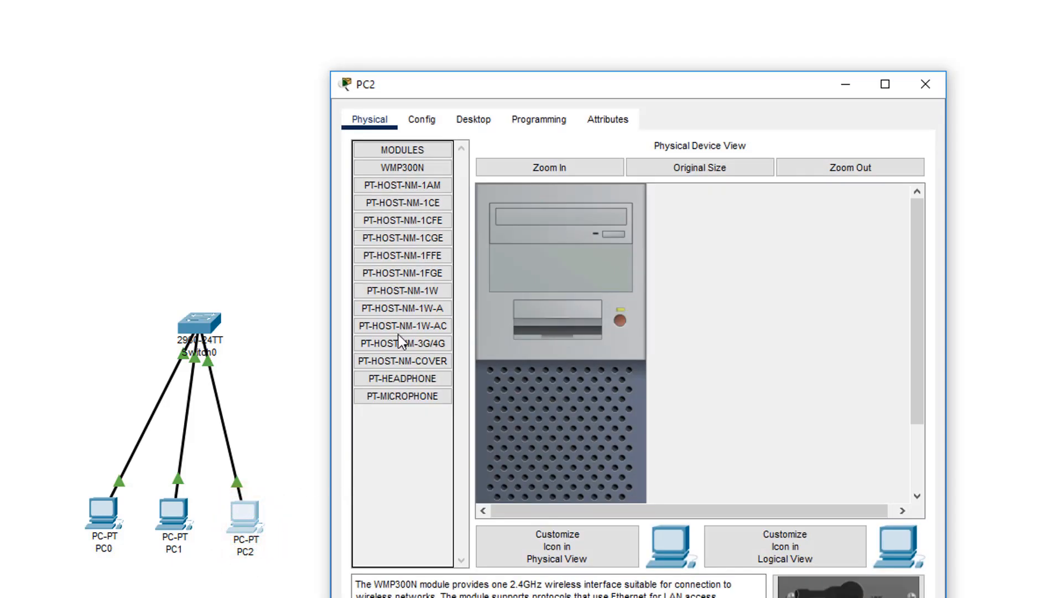
pyautogui.click(468, 122)
pyautogui.click(425, 170)
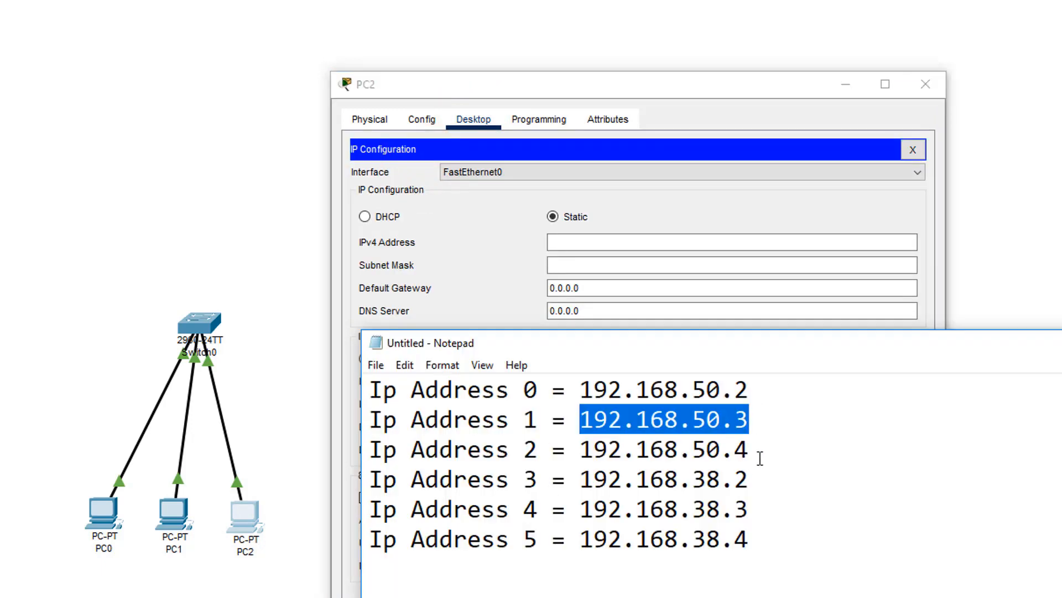
pyautogui.moveTo(758, 449); pyautogui.dragTo(587, 449)
pyautogui.click(736, 449)
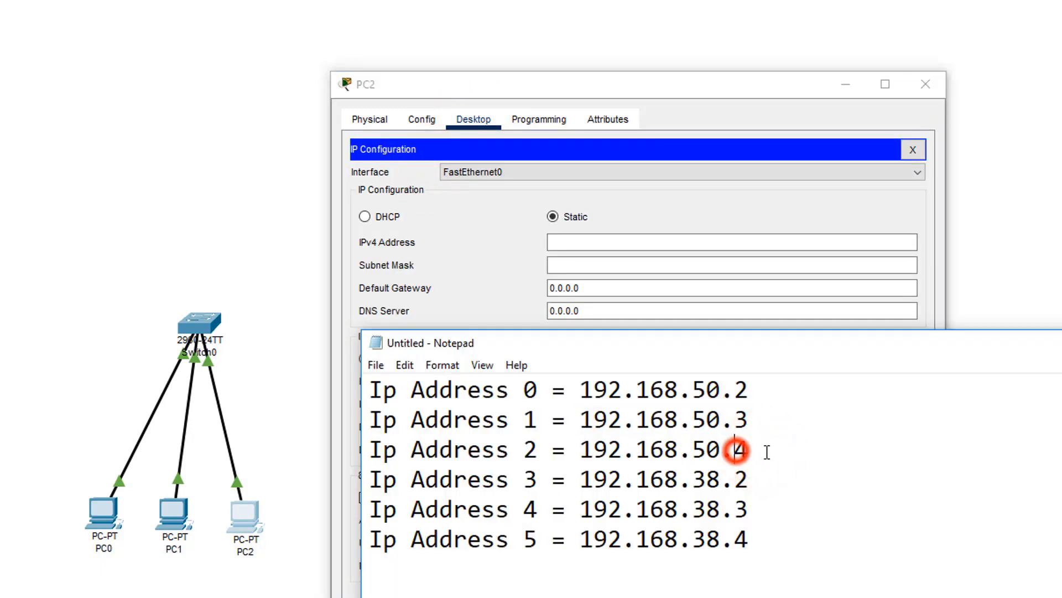
pyautogui.moveTo(767, 451); pyautogui.dragTo(580, 449)
pyautogui.rightClick(612, 450)
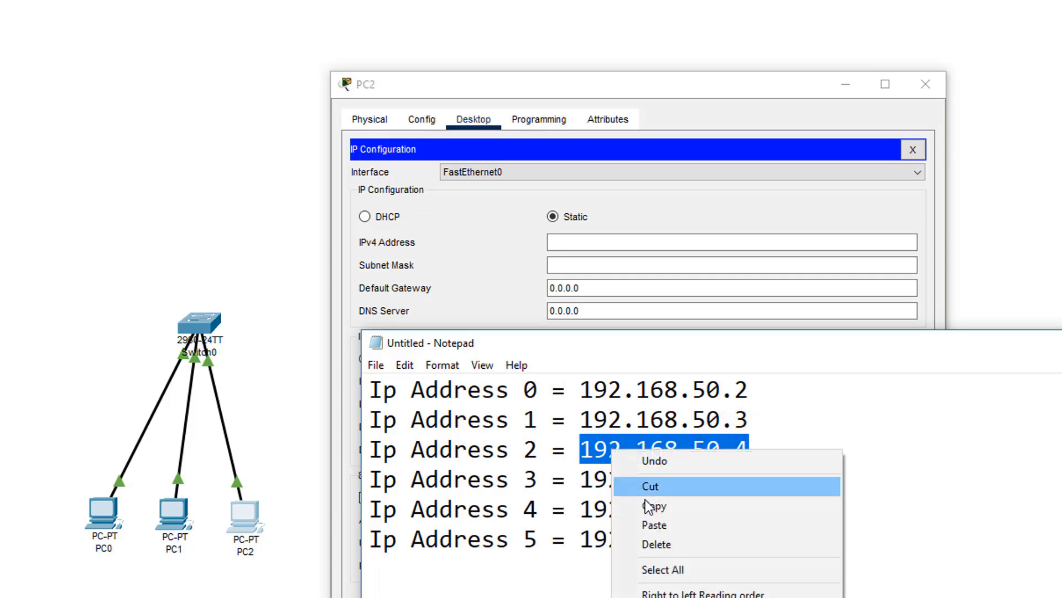
pyautogui.click(655, 505)
pyautogui.click(593, 240)
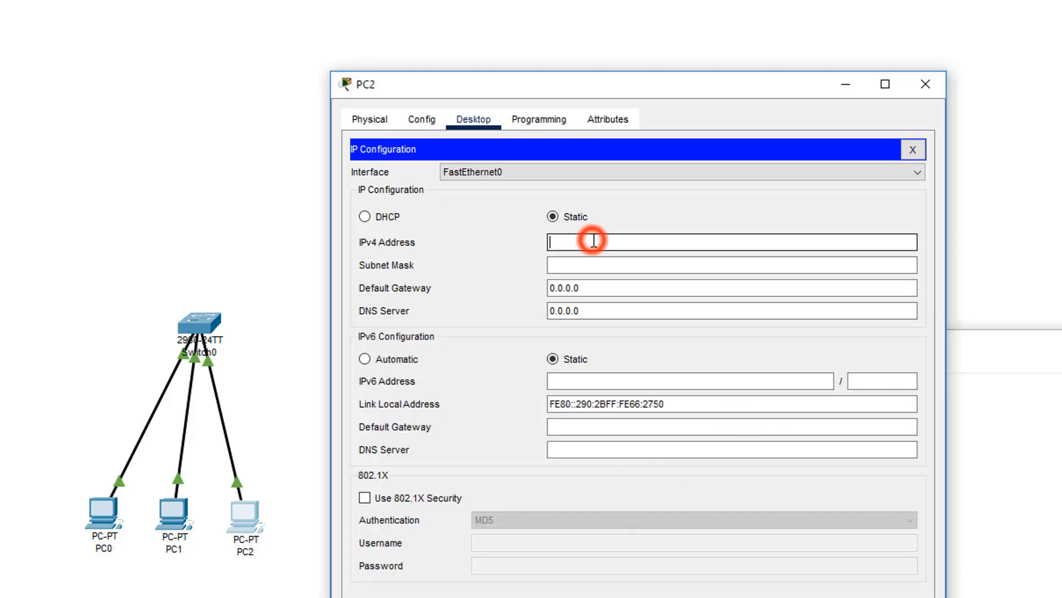
pyautogui.rightClick(593, 240)
pyautogui.click(640, 336)
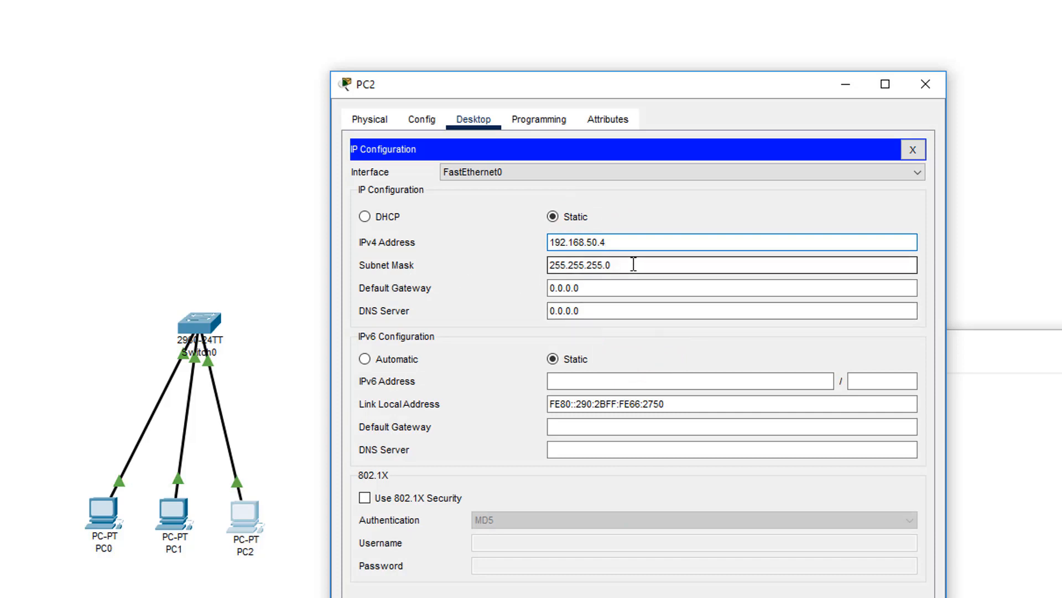
pyautogui.click(934, 88)
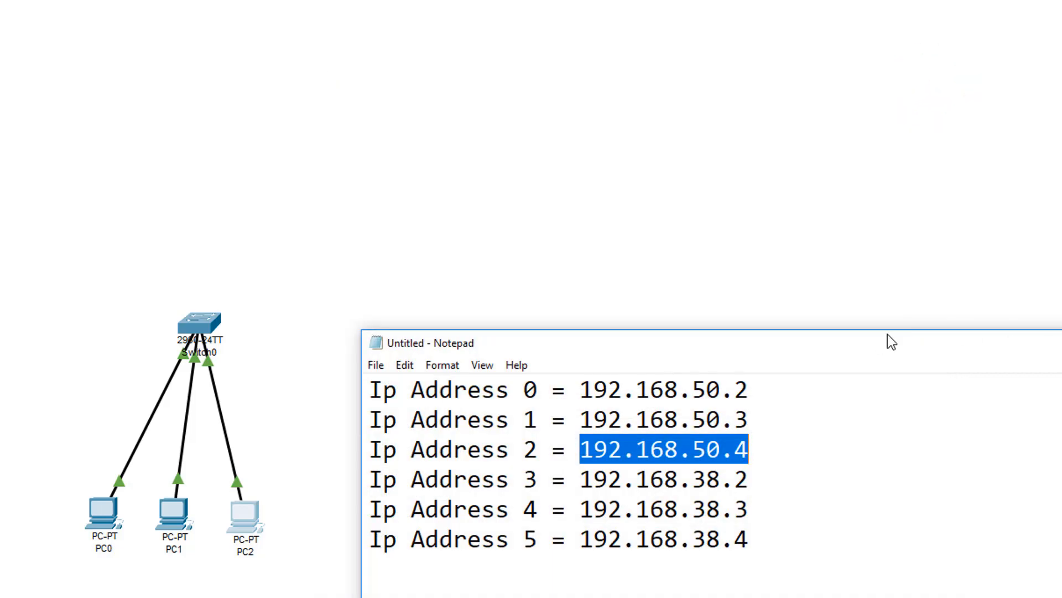
# - Put the Notepad list away and run ipconfig in PC0's Command Prompt to check its address settings
pyautogui.click(1061, 342)
pyautogui.click(426, 317)
pyautogui.scroll(-1, 344, 471)
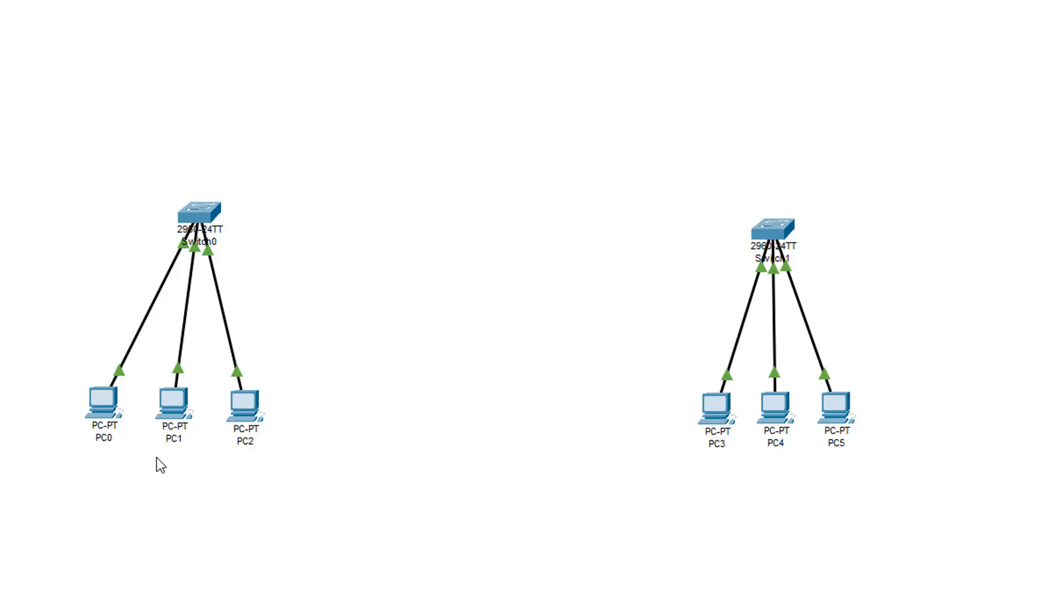
pyautogui.click(100, 407)
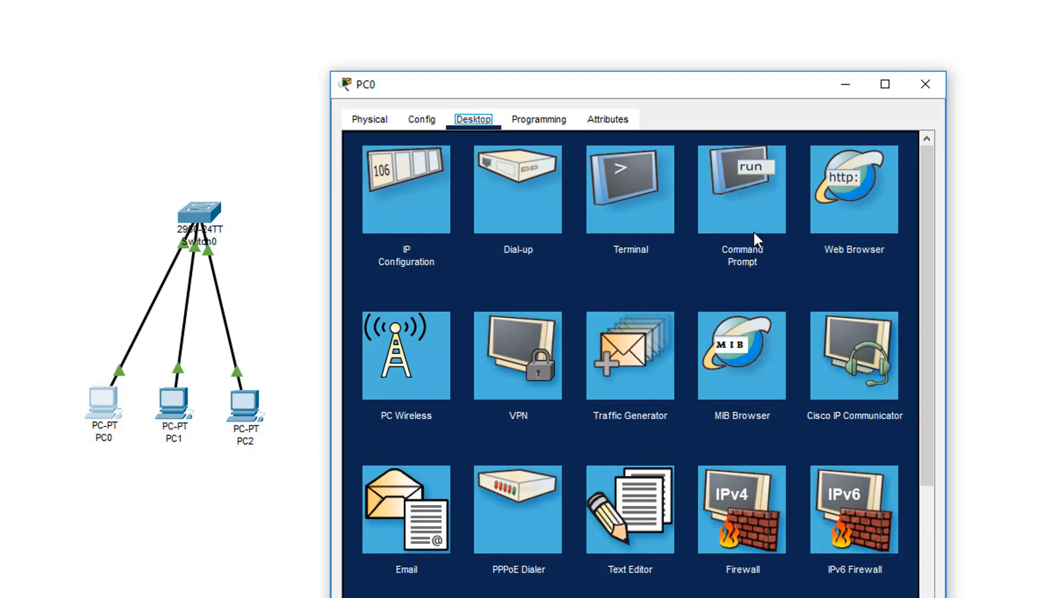
pyautogui.click(751, 191)
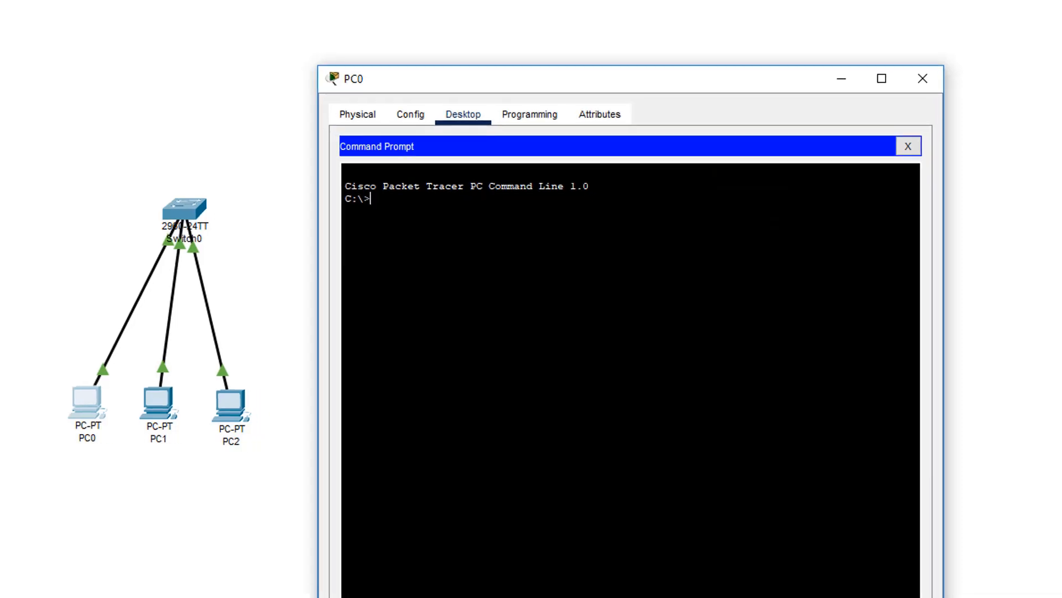
pyautogui.write('ip')
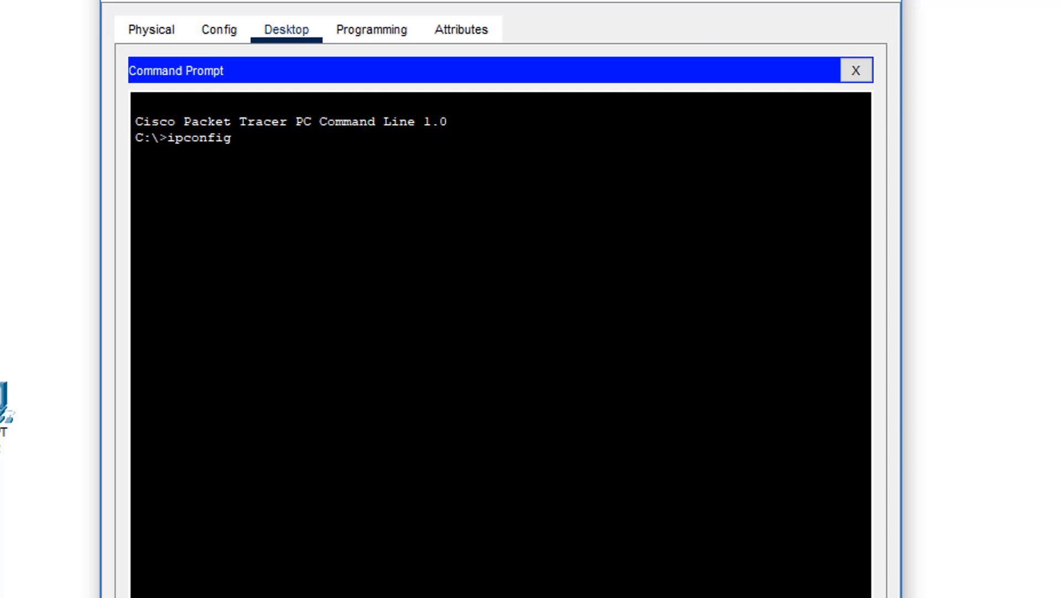
pyautogui.write('config')
pyautogui.press('Return')
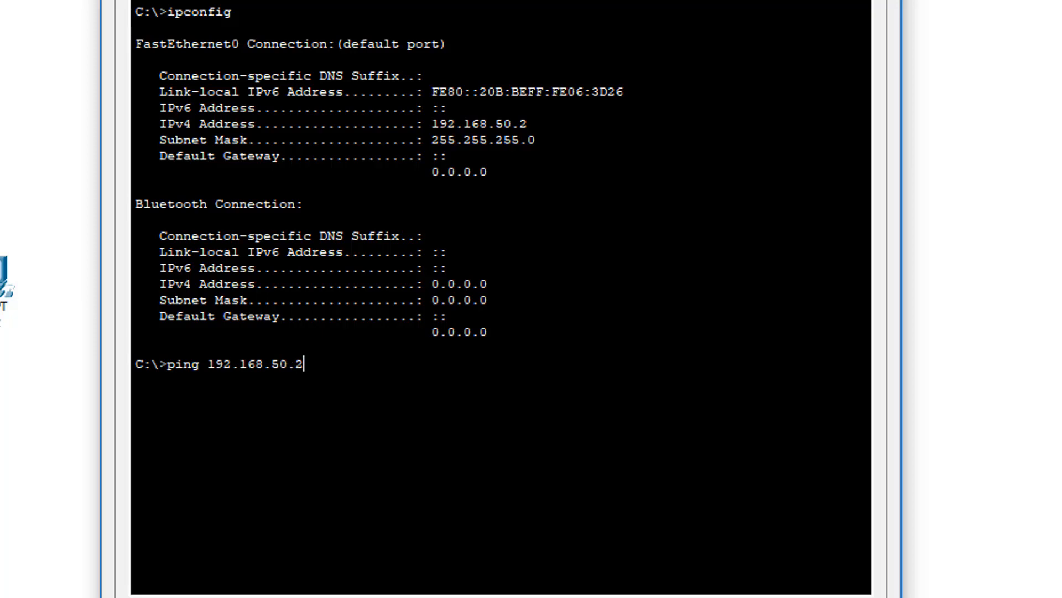
# - Check the address against the Notepad list, ping 192.168.50.2 from PC0's Command Prompt, and close PC0's window
pyautogui.hotkey('alt', 'Tab')
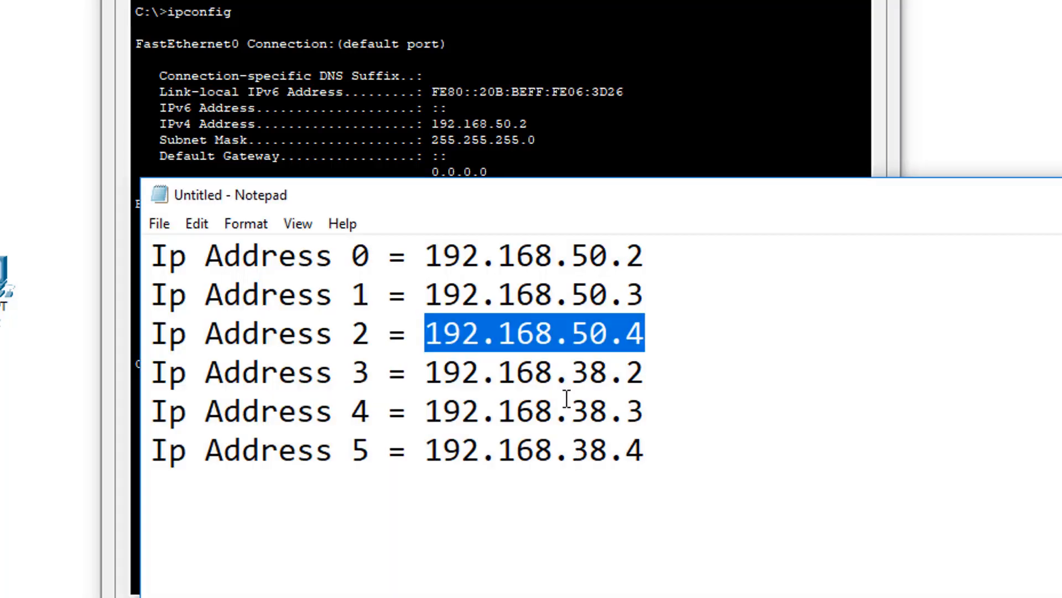
pyautogui.click(674, 263)
pyautogui.moveTo(602, 197); pyautogui.dragTo(1061, 177)
pyautogui.click(324, 368)
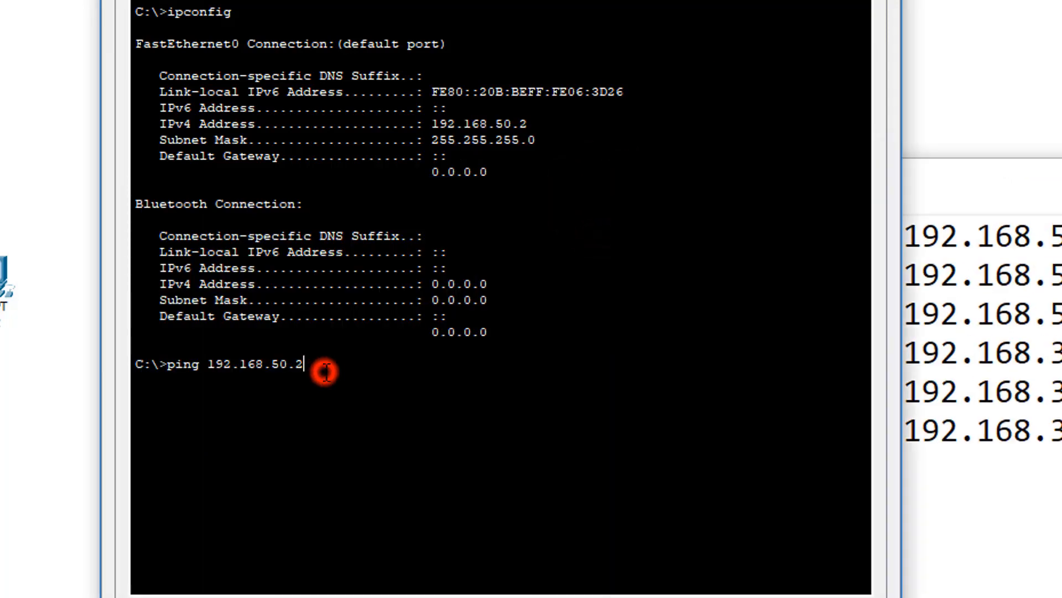
pyautogui.press('Return')
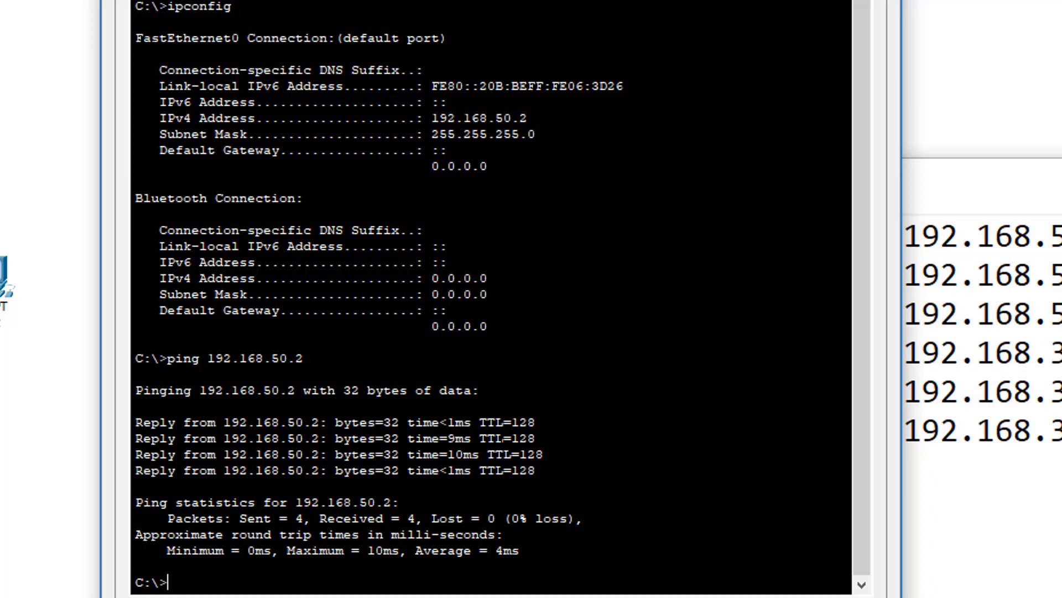
pyautogui.click(876, 1)
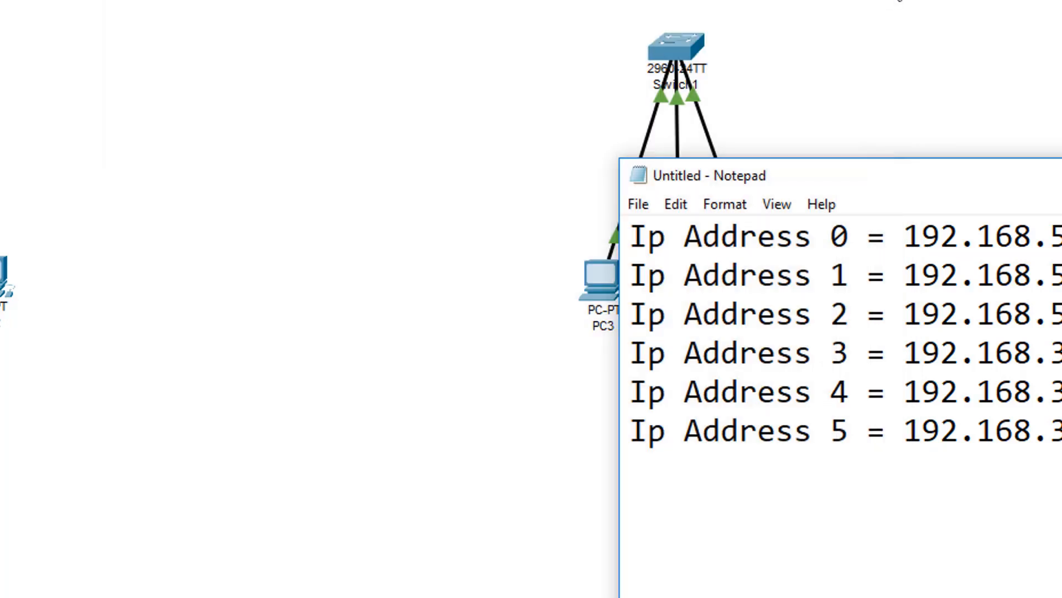
# - Assign PC3 the static IPv4 address 192.168.38.2, copied from the Notepad list, with subnet mask 255.255.255.0
pyautogui.click(474, 247)
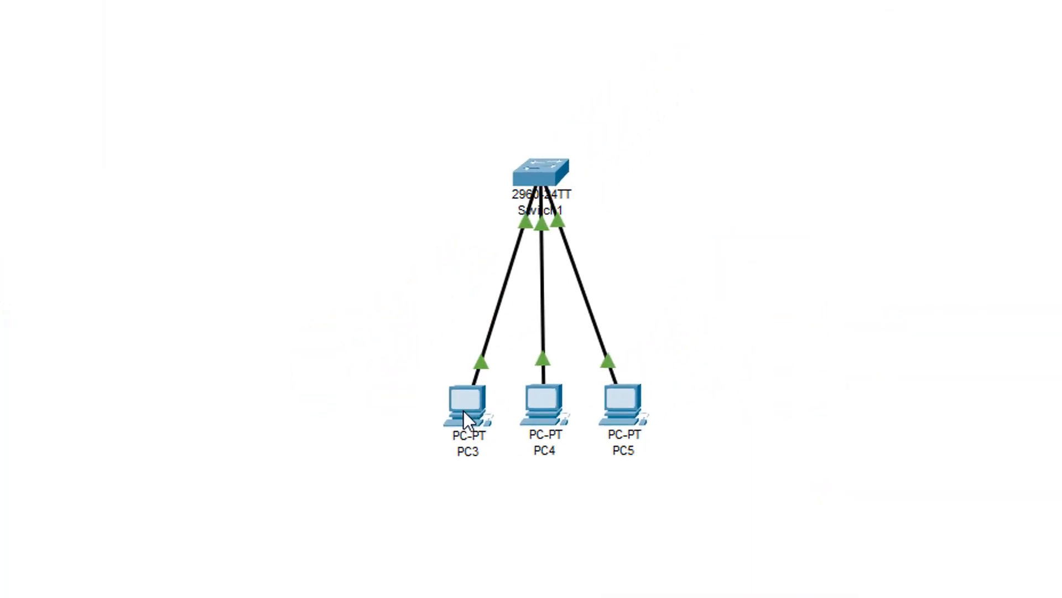
pyautogui.click(601, 286)
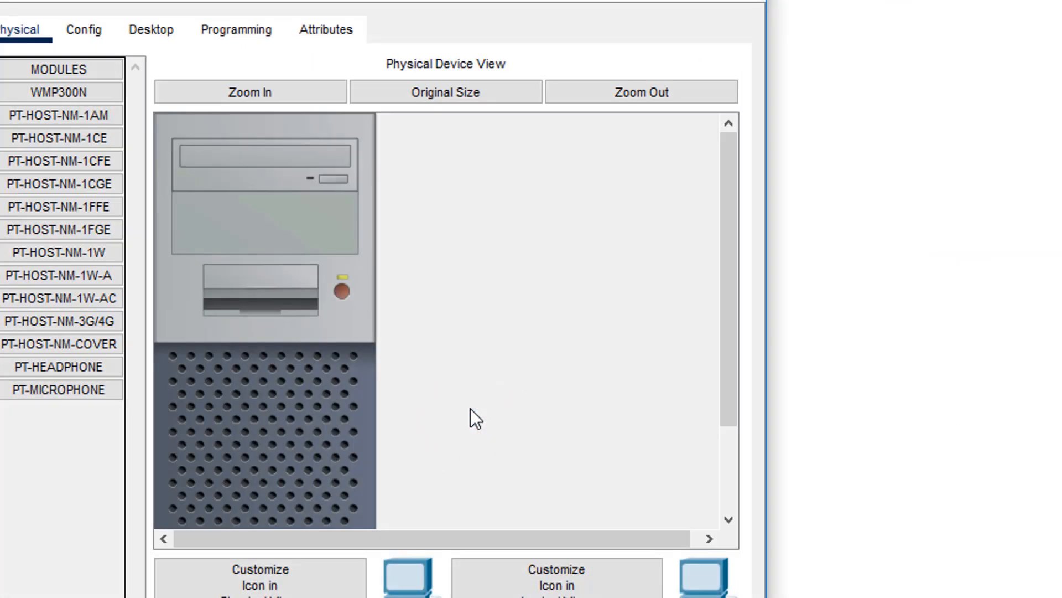
pyautogui.click(148, 29)
pyautogui.click(74, 126)
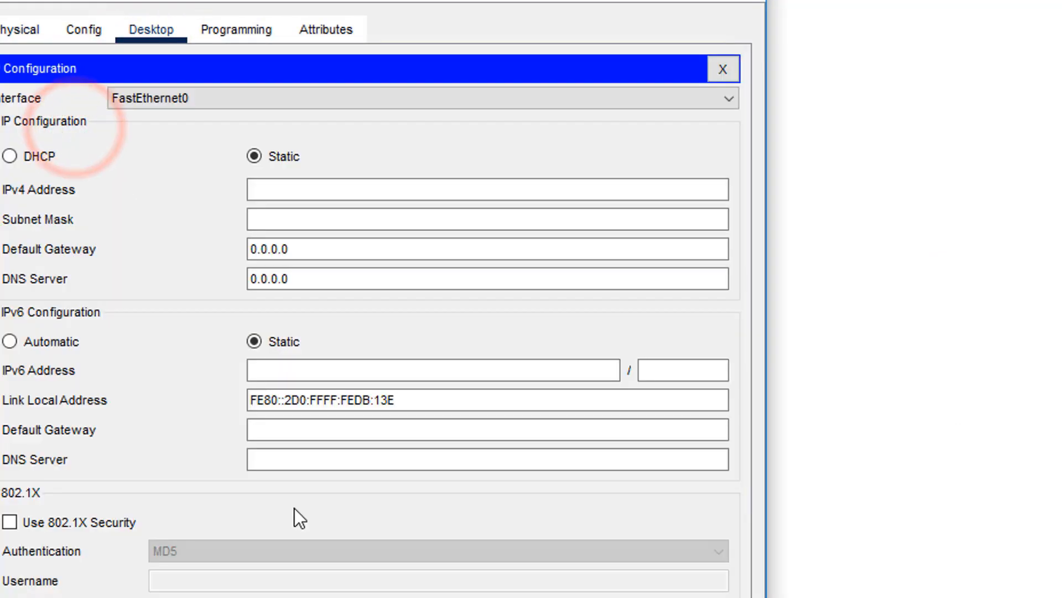
pyautogui.click(265, 597)
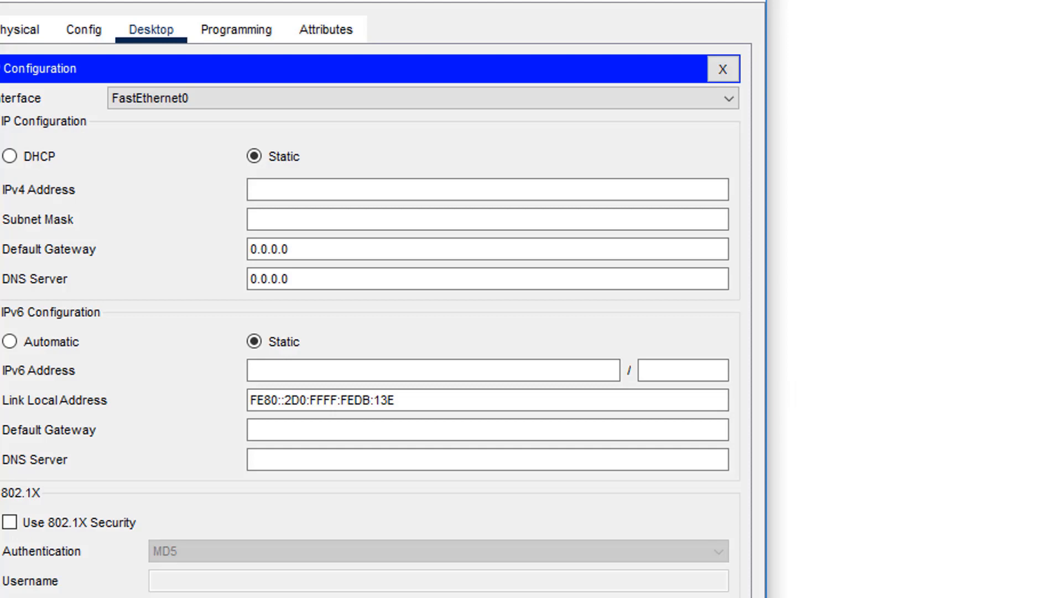
pyautogui.hotkey('alt', 'Tab')
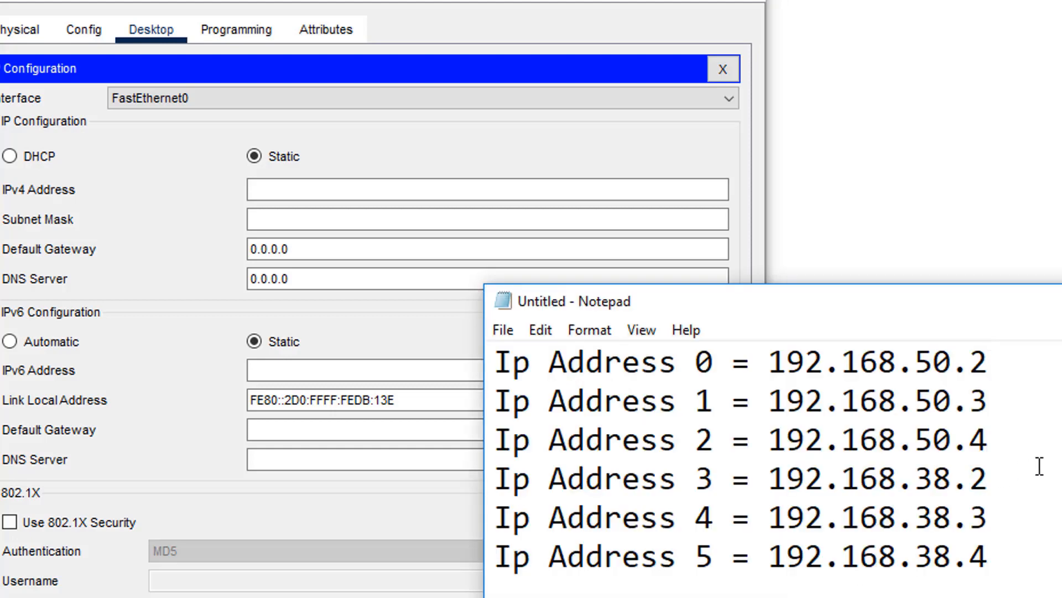
pyautogui.moveTo(1006, 479); pyautogui.dragTo(775, 484)
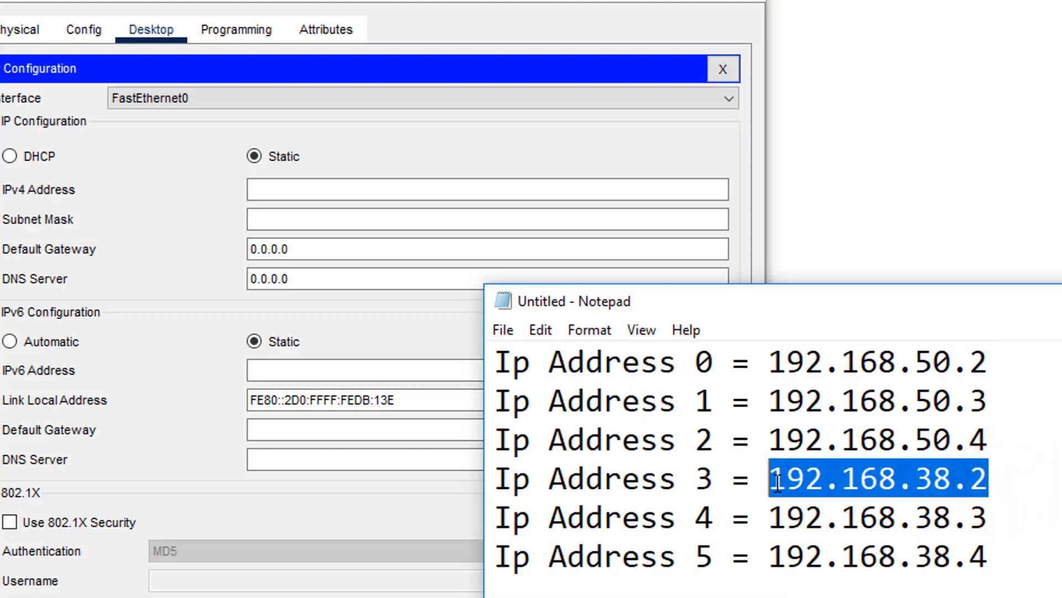
pyautogui.rightClick(784, 480)
pyautogui.click(814, 553)
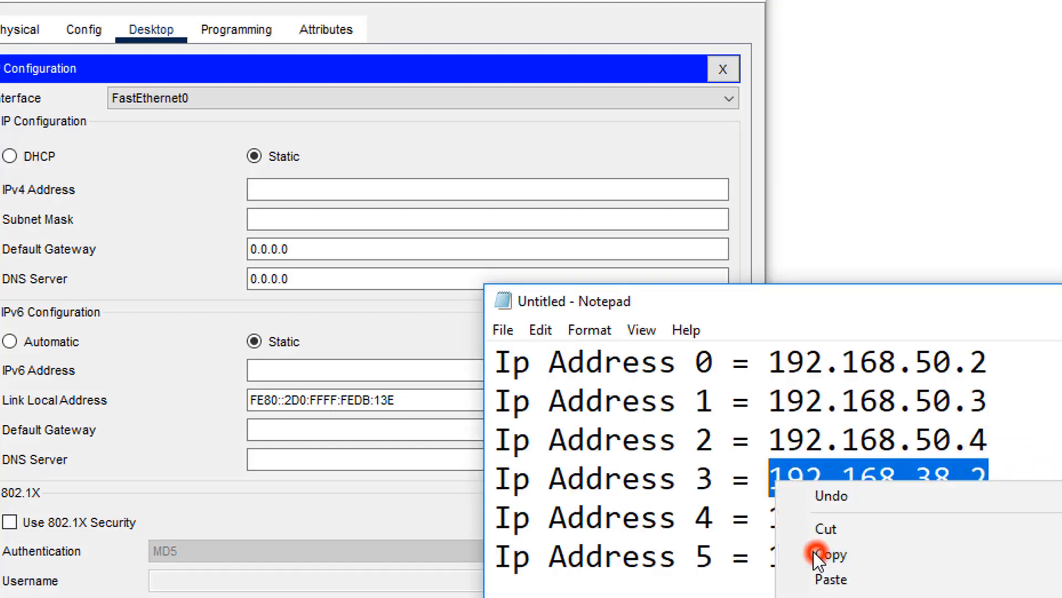
pyautogui.rightClick(304, 185)
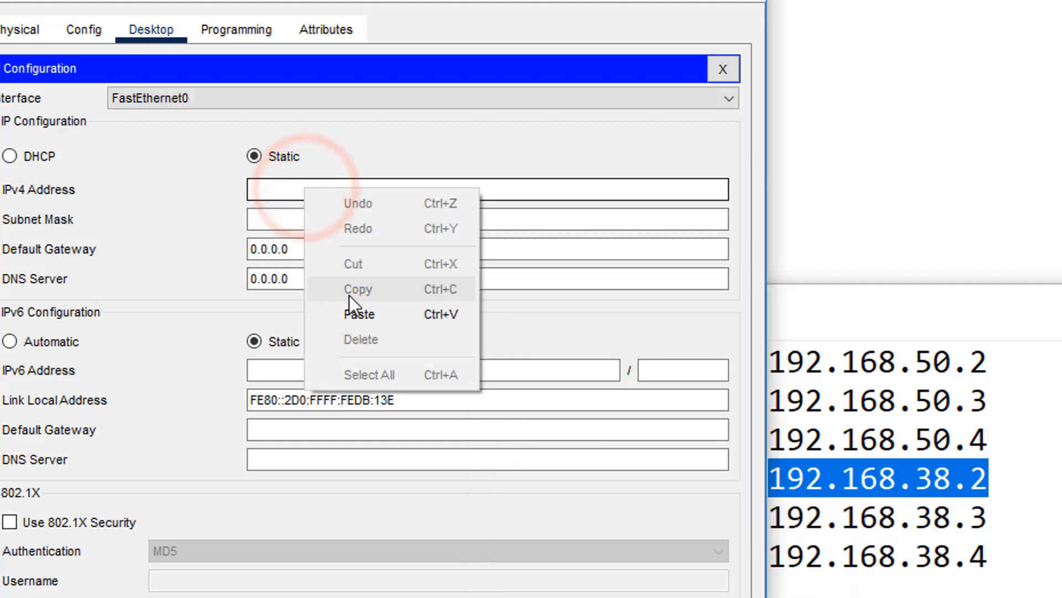
pyautogui.click(351, 310)
pyautogui.press('Tab')
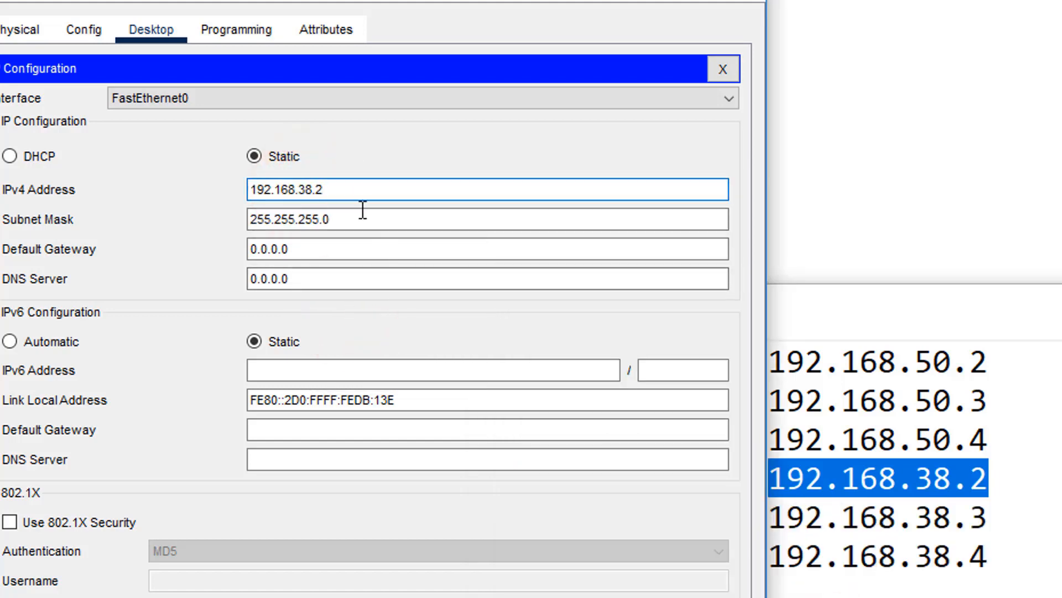
# - Close PC3's window and assign PC4 the static IPv4 address 192.168.38.3, copied from the Notepad list, with subnet mask 255.255.255.0
pyautogui.click(741, 3)
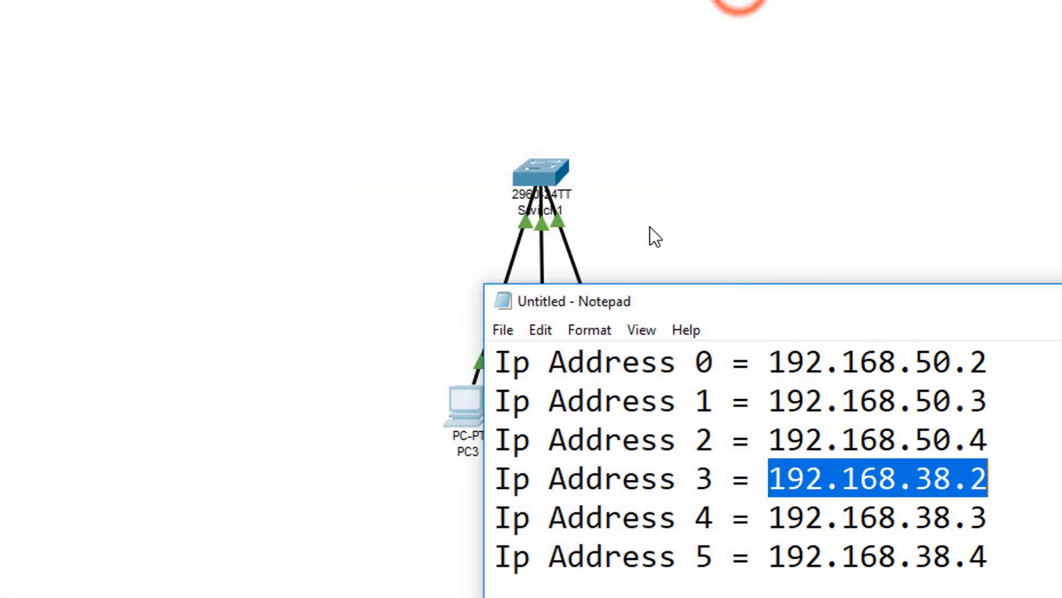
pyautogui.click(799, 171)
pyautogui.click(547, 418)
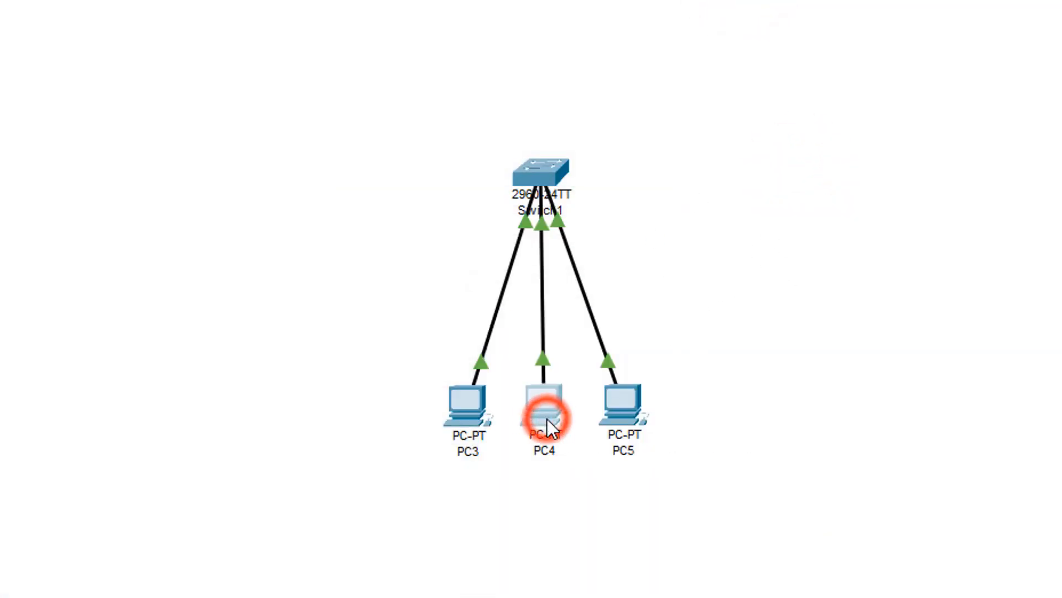
pyautogui.click(145, 36)
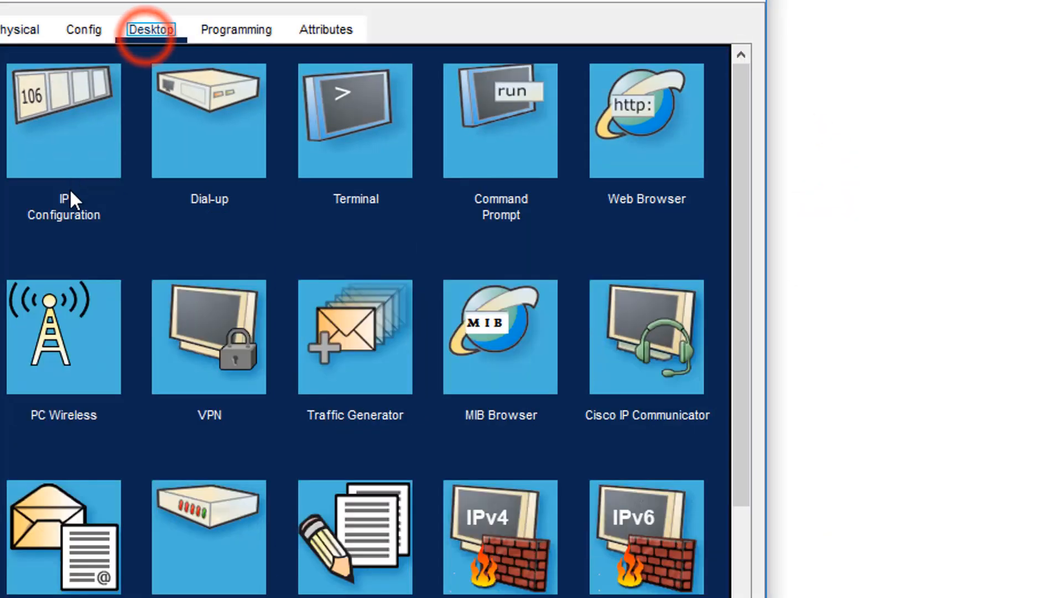
pyautogui.click(49, 145)
pyautogui.hotkey('alt', 'Tab')
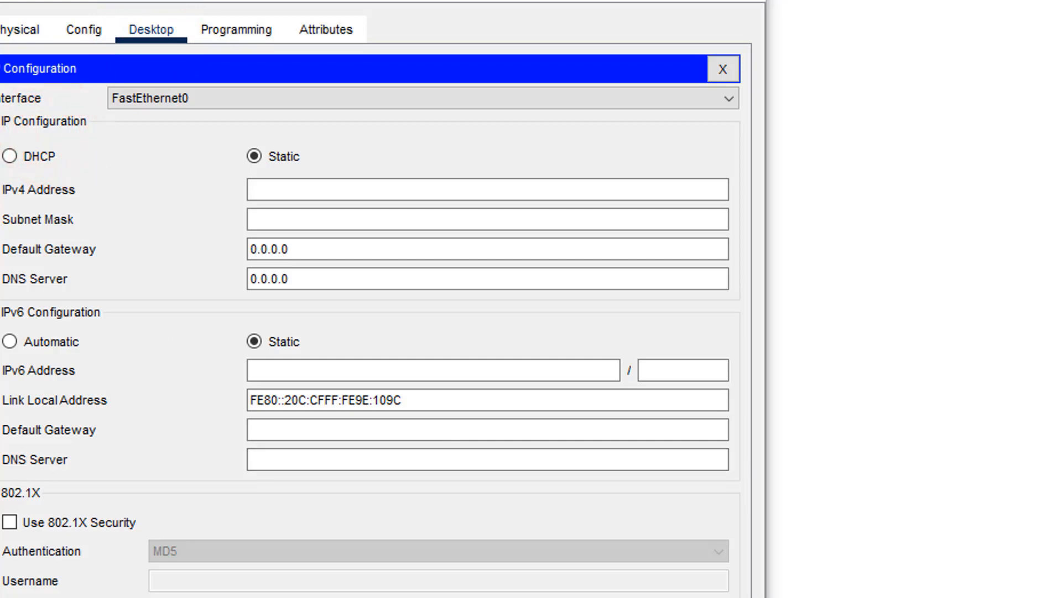
pyautogui.moveTo(1005, 519); pyautogui.dragTo(770, 519)
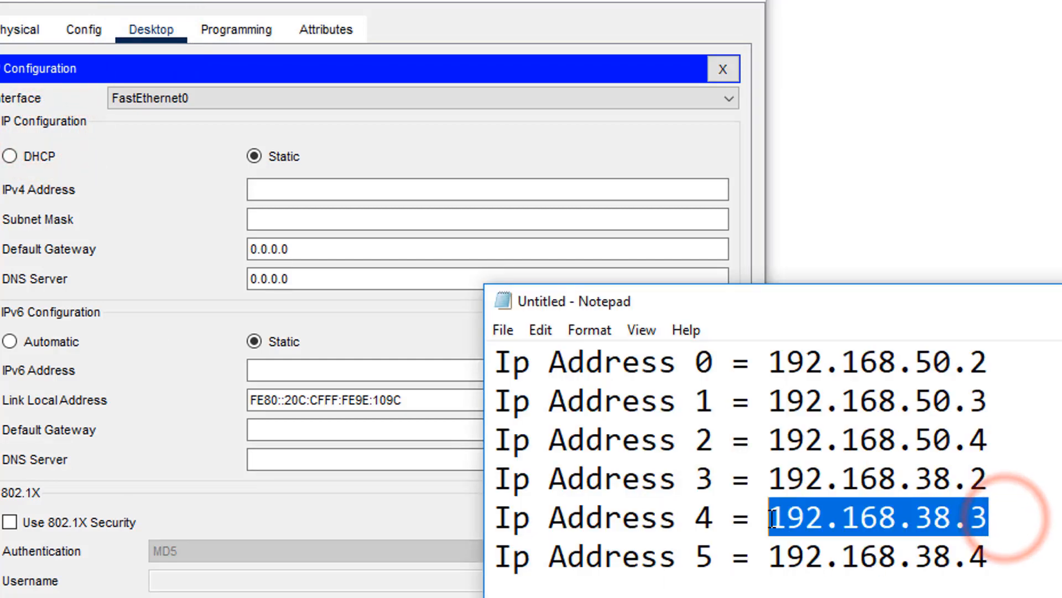
pyautogui.rightClick(803, 517)
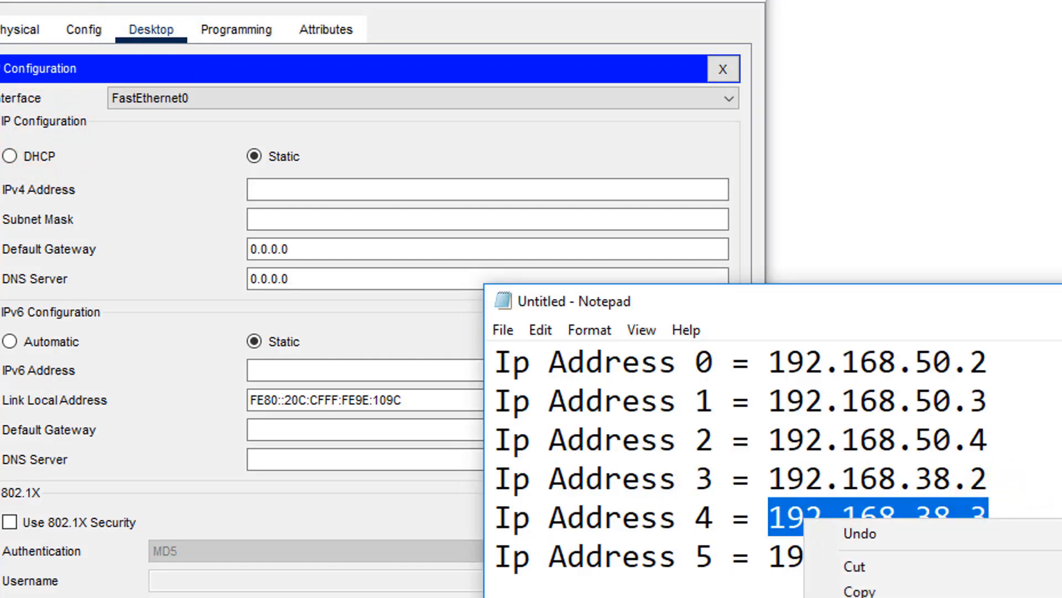
pyautogui.click(858, 591)
pyautogui.click(291, 190)
pyautogui.rightClick(291, 190)
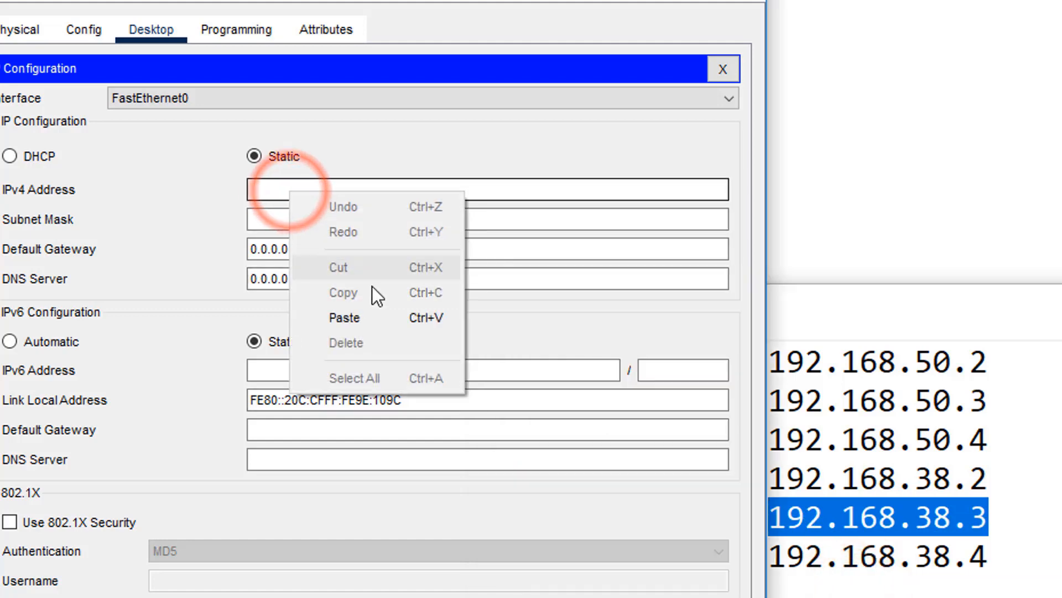
pyautogui.click(347, 320)
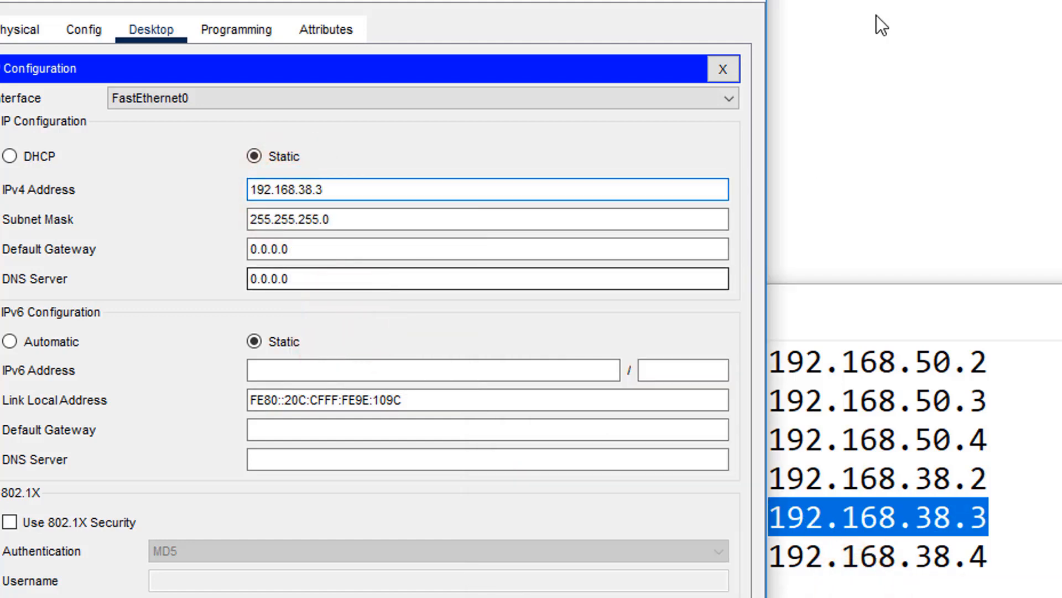
pyautogui.click(744, 0)
pyautogui.click(899, 9)
pyautogui.click(813, 166)
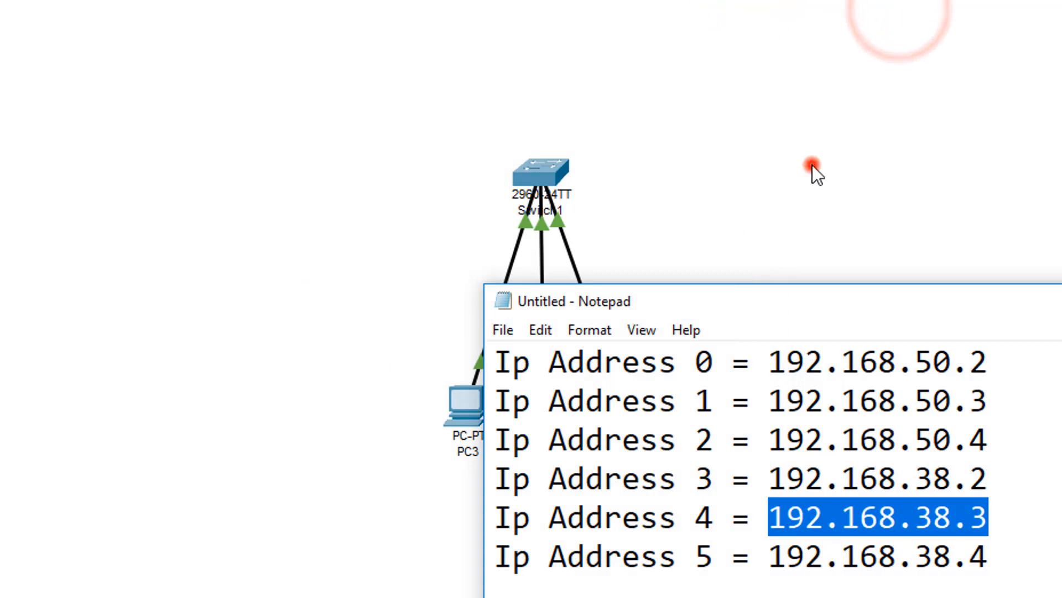
# - Assign PC5 the static IPv4 address 192.168.38.4, copied from the Notepad list, with subnet mask 255.255.255.0
pyautogui.click(619, 410)
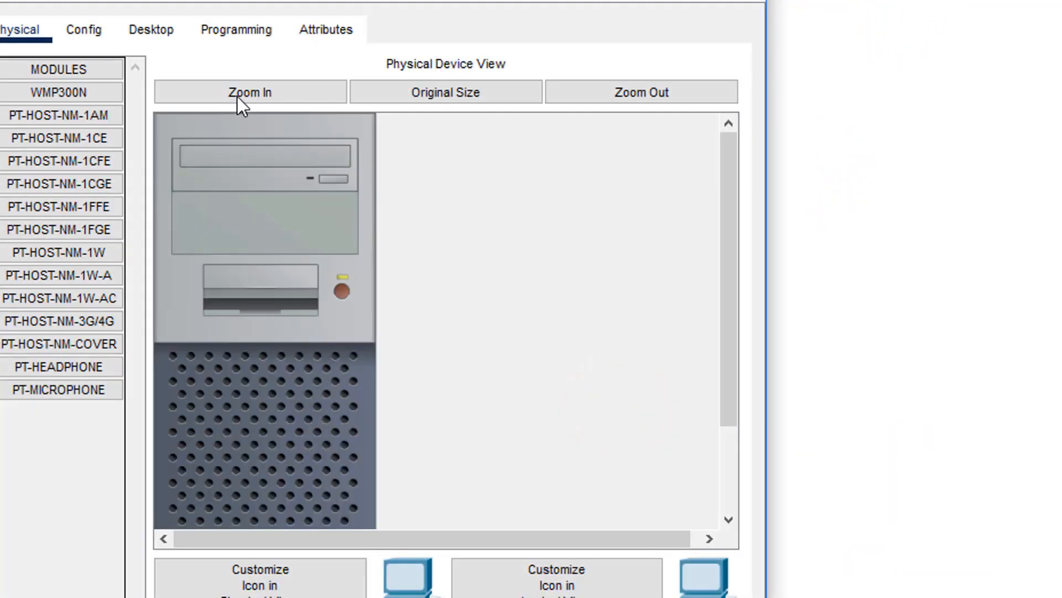
pyautogui.click(150, 34)
pyautogui.click(50, 157)
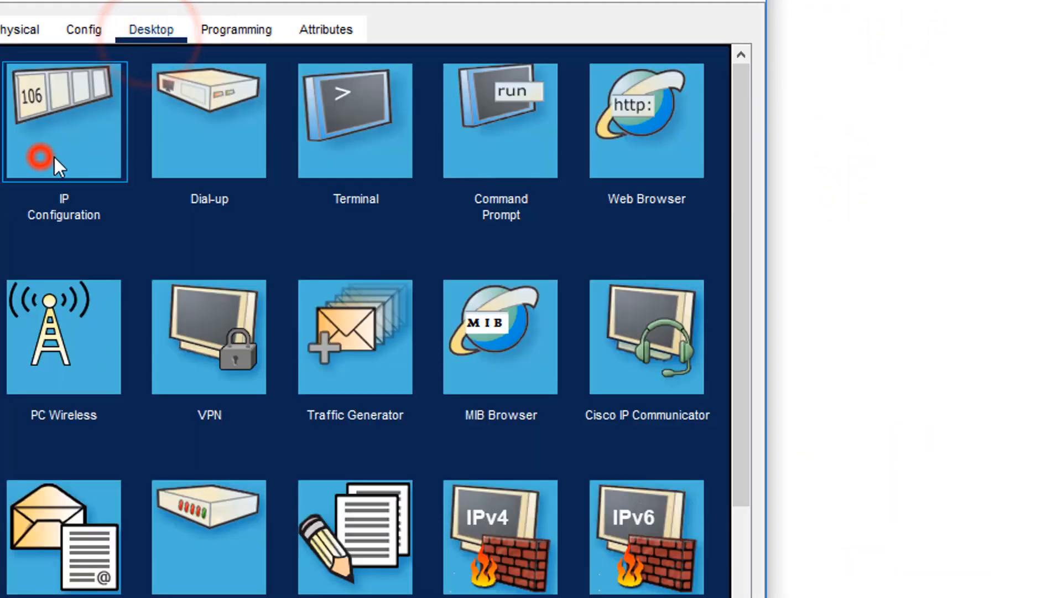
pyautogui.click(304, 191)
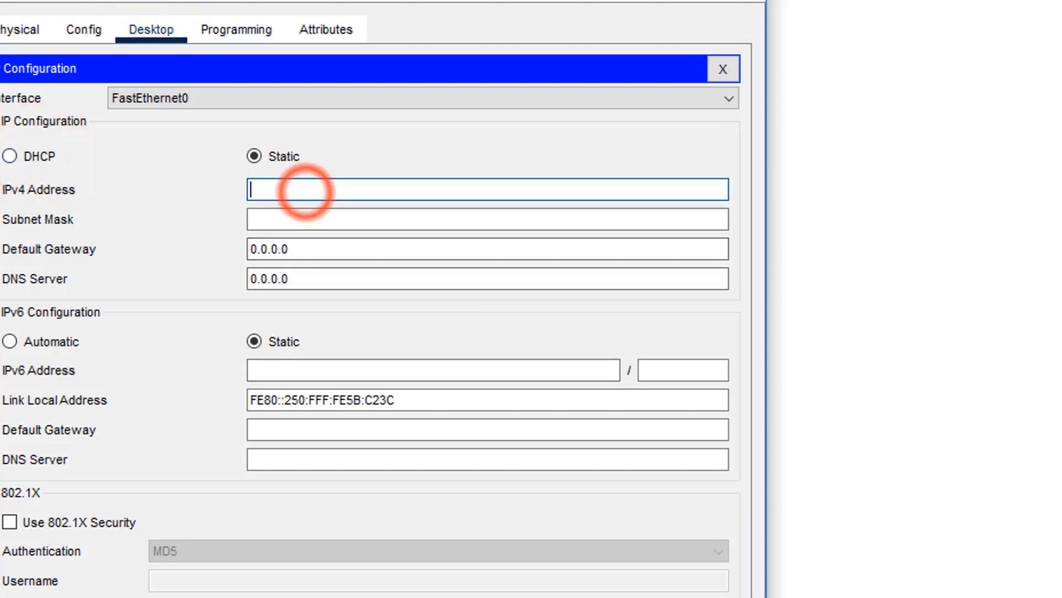
pyautogui.hotkey('alt', 'Tab')
pyautogui.moveTo(1035, 568); pyautogui.dragTo(772, 556)
pyautogui.rightClick(825, 556)
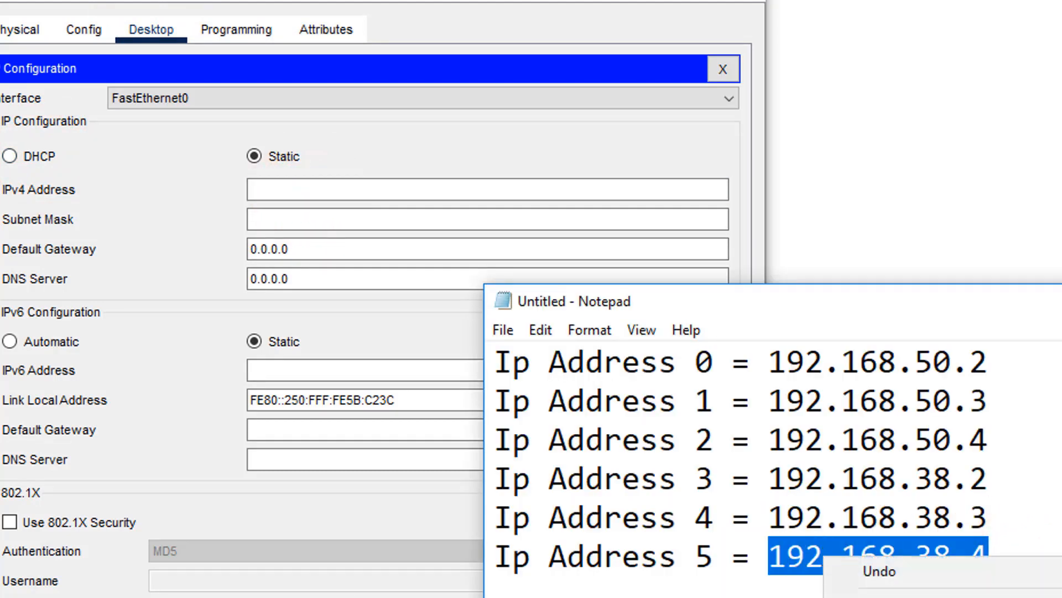
pyautogui.hotkey('ctrl', 'c')
pyautogui.click(299, 186)
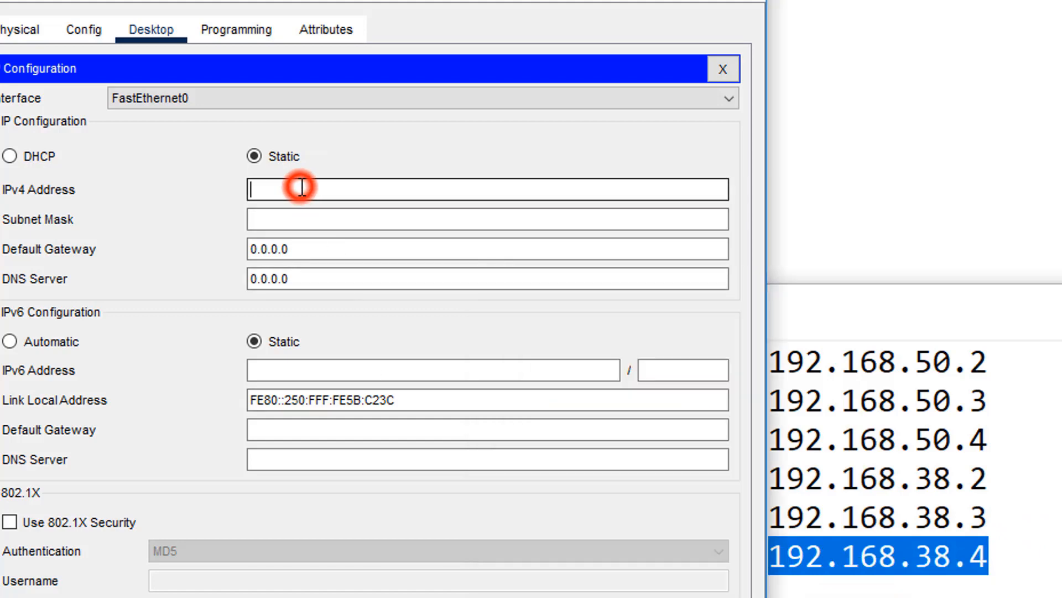
pyautogui.rightClick(300, 188)
pyautogui.click(358, 306)
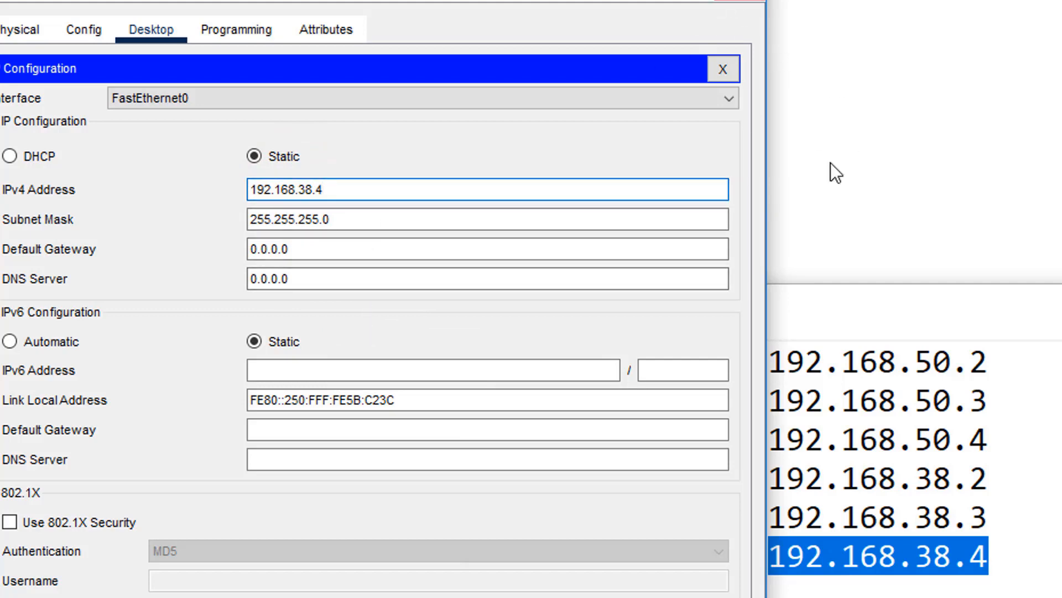
pyautogui.click(738, 1)
pyautogui.click(852, 142)
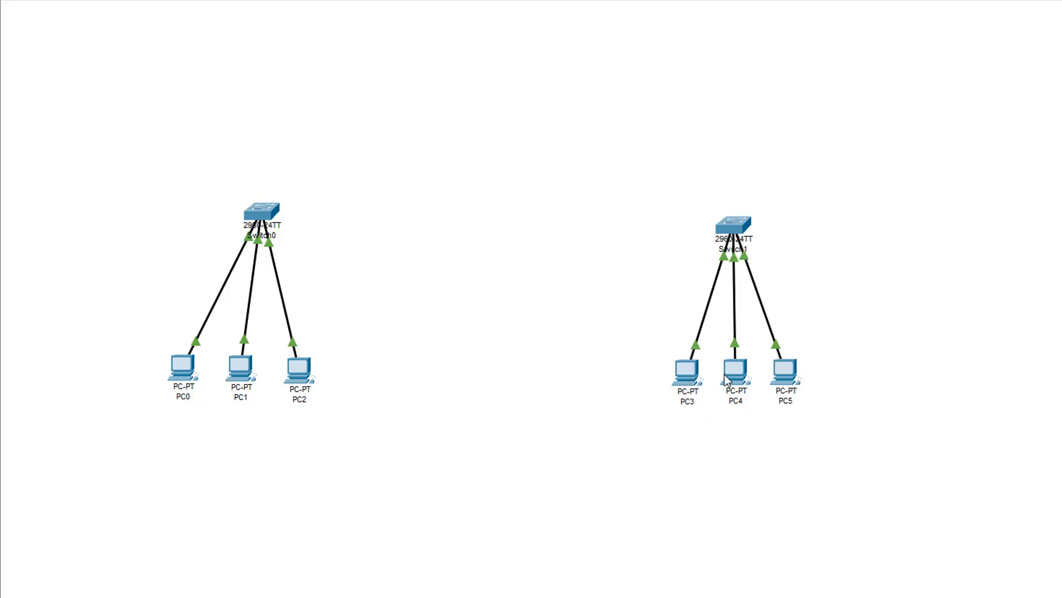
# - Run ipconfig in PC3's Command Prompt to check its address settings
pyautogui.click(303, 434)
pyautogui.click(696, 426)
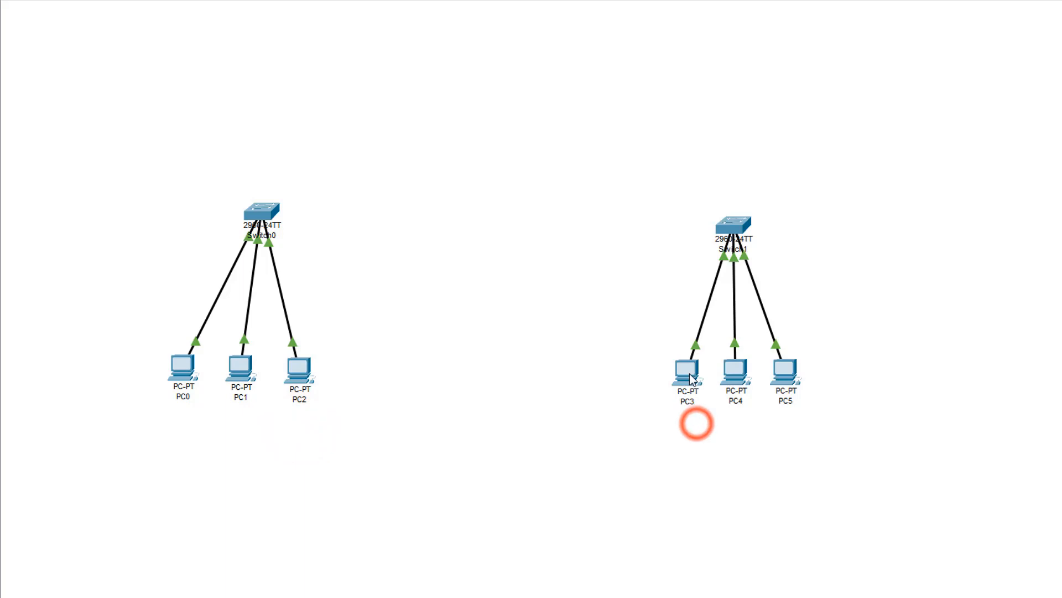
pyautogui.click(648, 387)
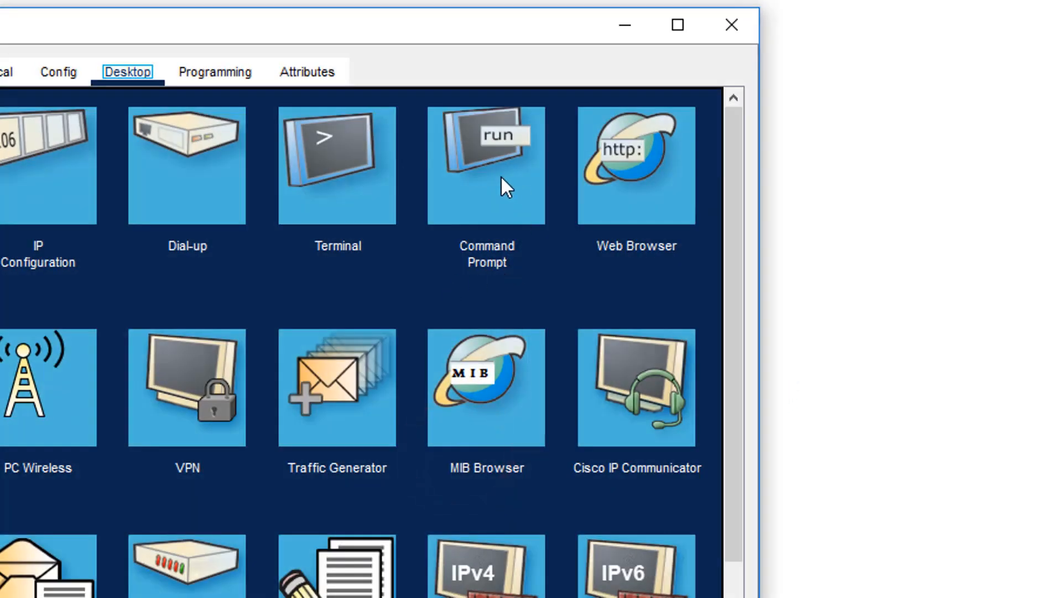
pyautogui.click(501, 175)
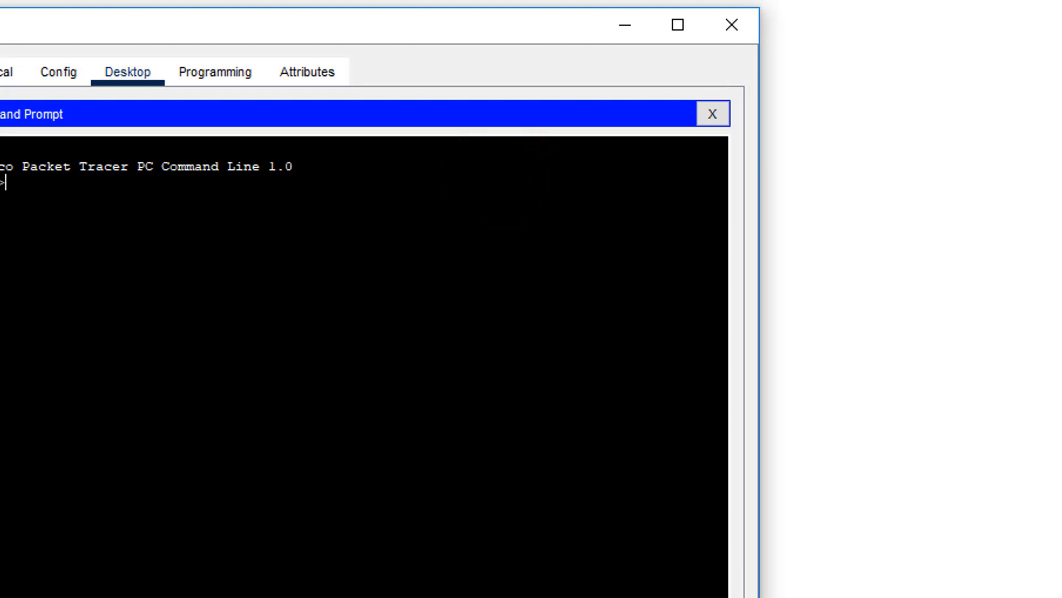
pyautogui.write('ip')
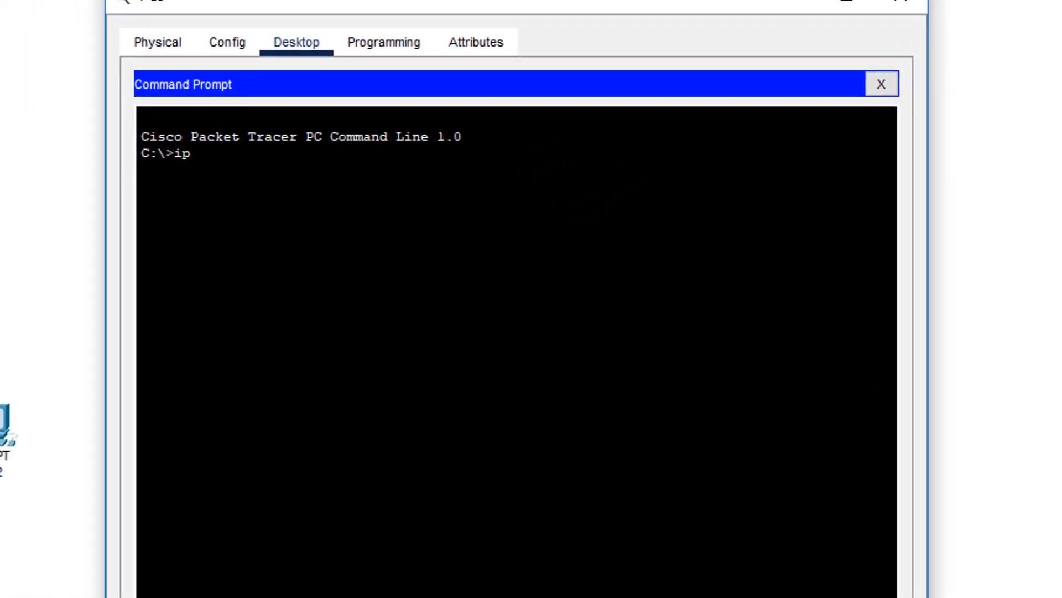
pyautogui.write('config')
pyautogui.press('Return')
# - Check the PC3 to PC5 addresses in the Notepad list and ping 192.168.38.2 from PC3's Command Prompt
pyautogui.write('p')
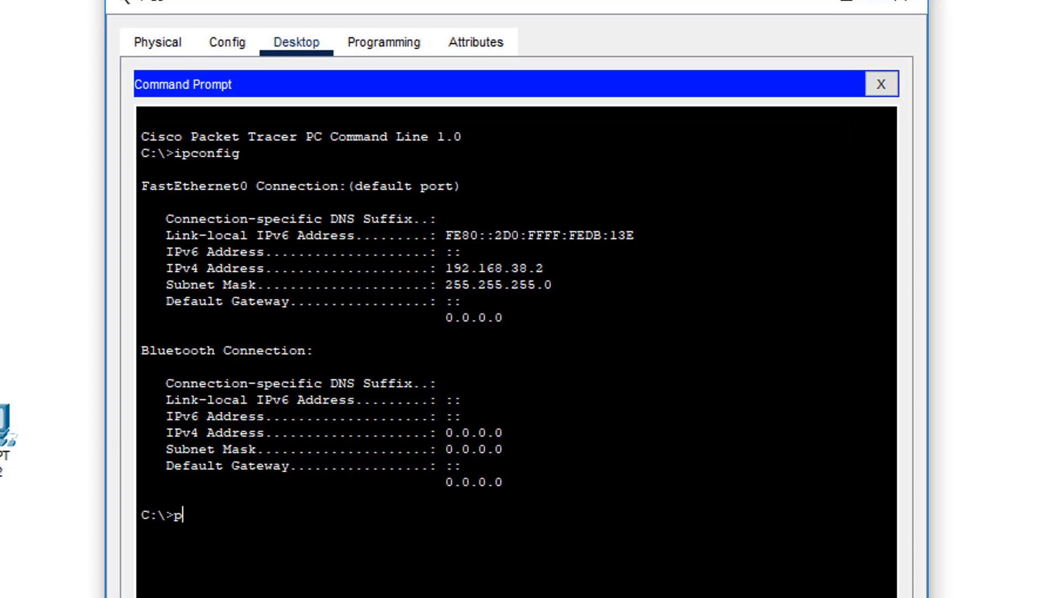
pyautogui.write('ing')
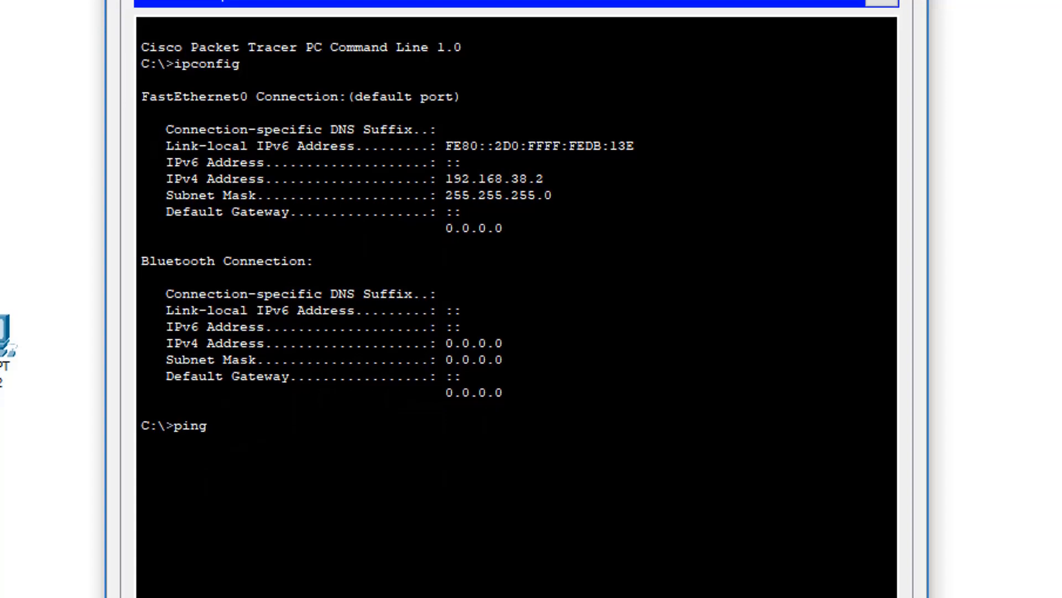
pyautogui.hotkey('alt', 'Tab')
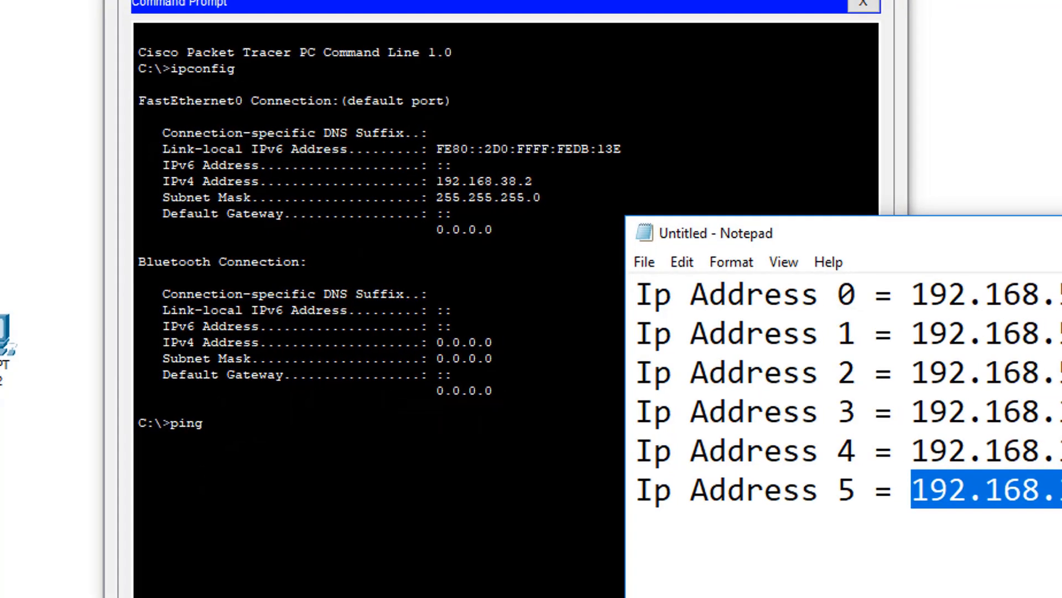
pyautogui.moveTo(1014, 396); pyautogui.dragTo(813, 410)
pyautogui.moveTo(1020, 437); pyautogui.dragTo(874, 442)
pyautogui.click(997, 523)
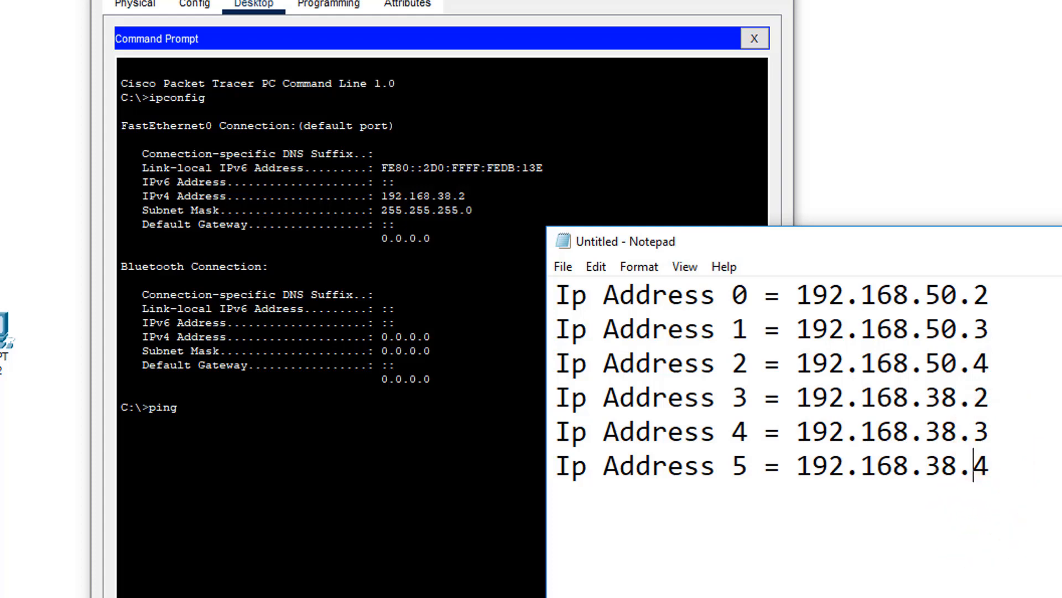
pyautogui.click(209, 401)
pyautogui.write('19')
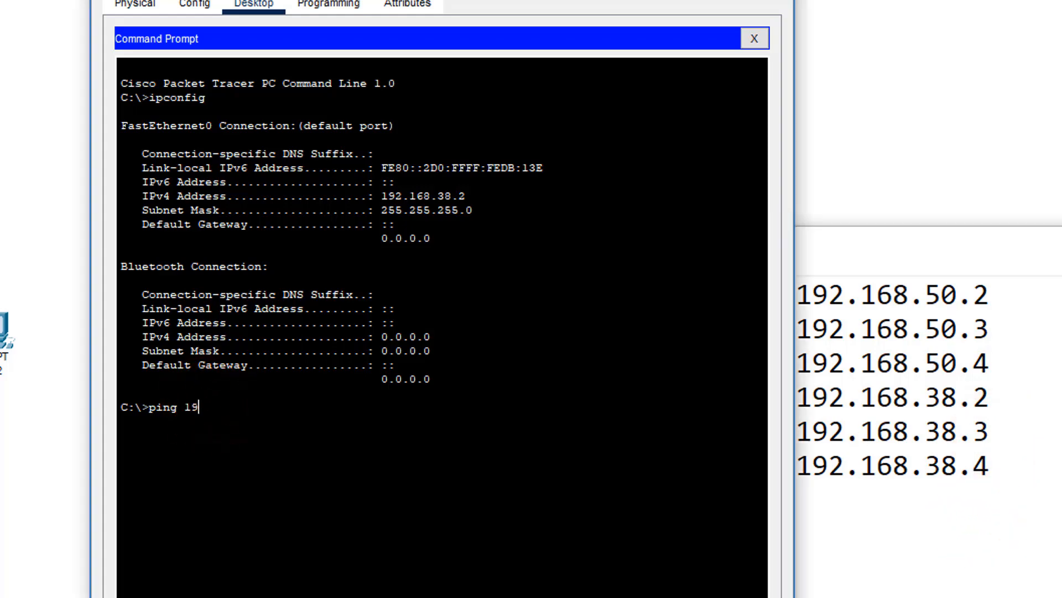
pyautogui.write('2.168.38.2')
pyautogui.press('Return')
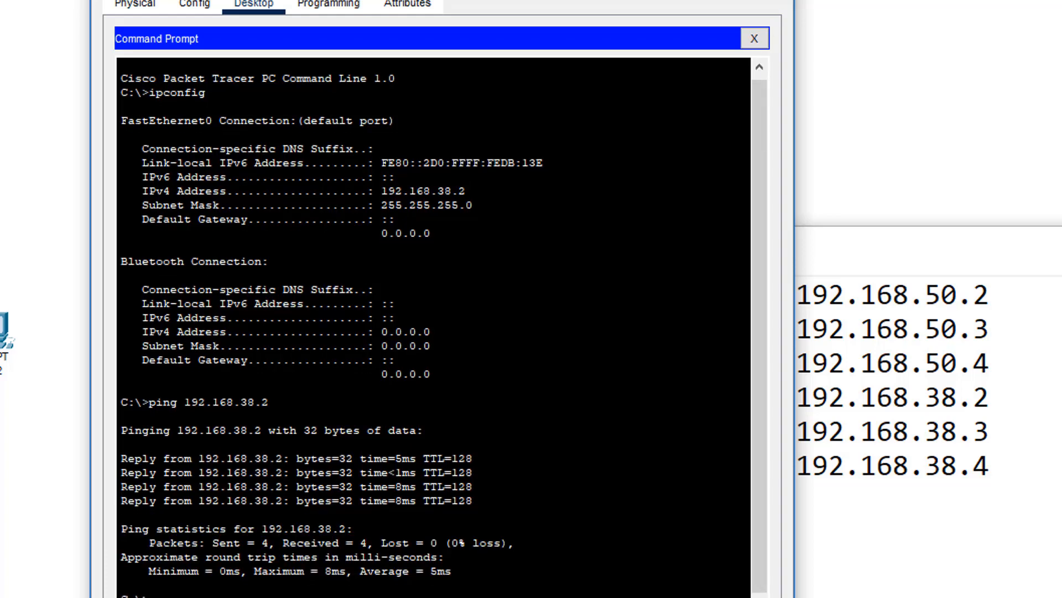
# - Close PC3's window and put the Notepad list away to return to the topology
pyautogui.click(769, 1)
pyautogui.moveTo(872, 246); pyautogui.dragTo(546, 292)
pyautogui.click(1057, 287)
pyautogui.click(866, 175)
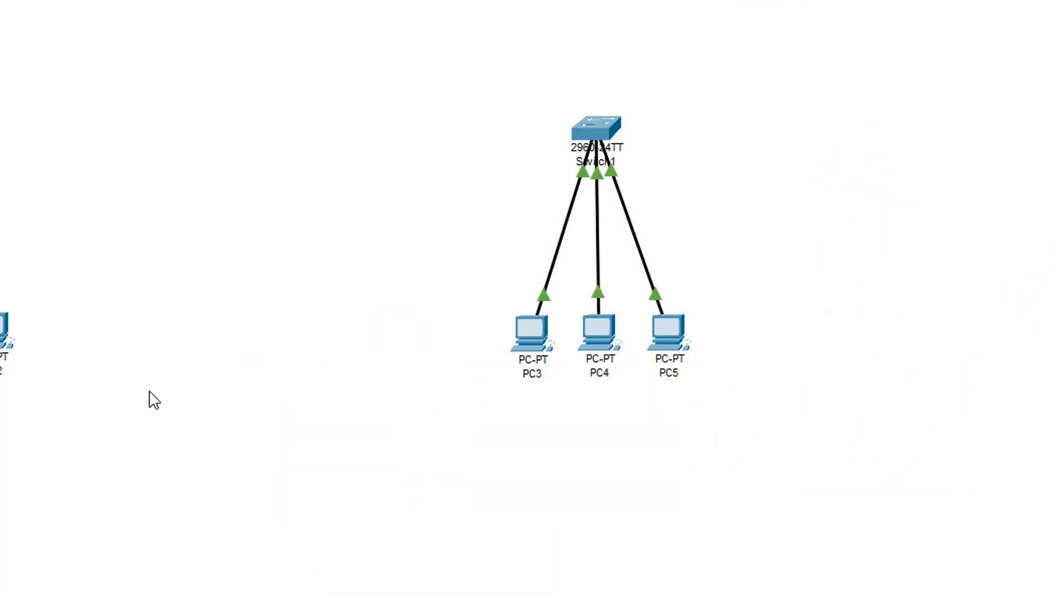
# - Check the router links in the assignment diagram and connect the Router0 cable to FastEthernet0/4 on Switch0
pyautogui.hotkey('alt', 'Tab')
pyautogui.scroll(3, 306, 379)
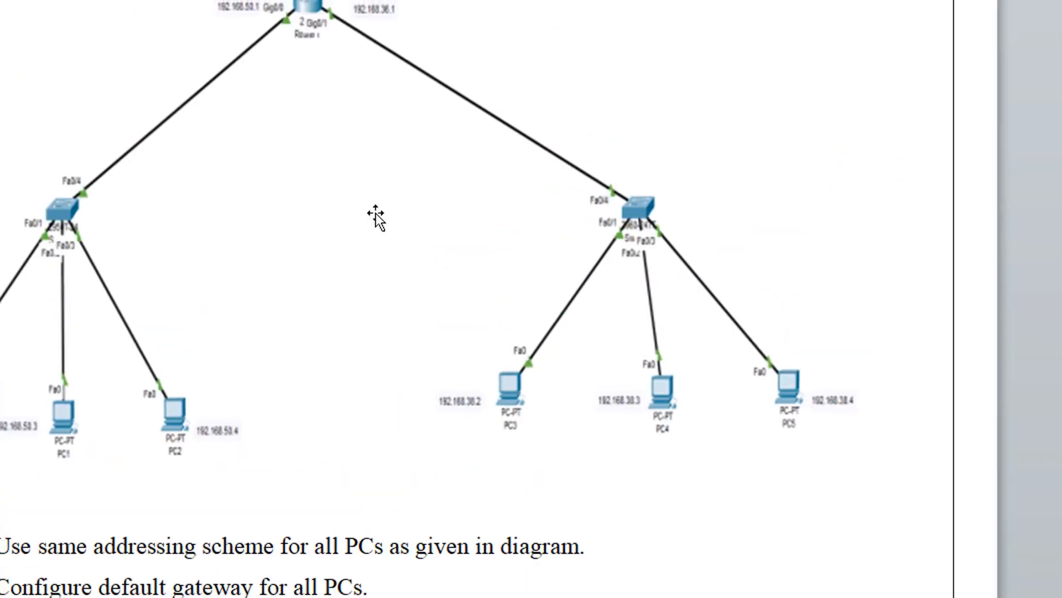
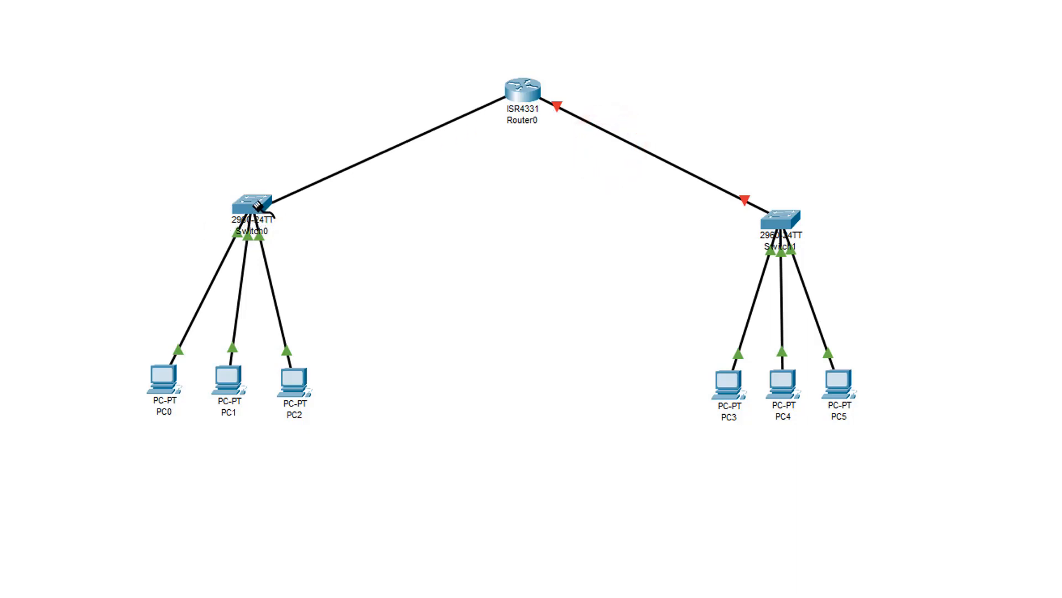
pyautogui.click(257, 201)
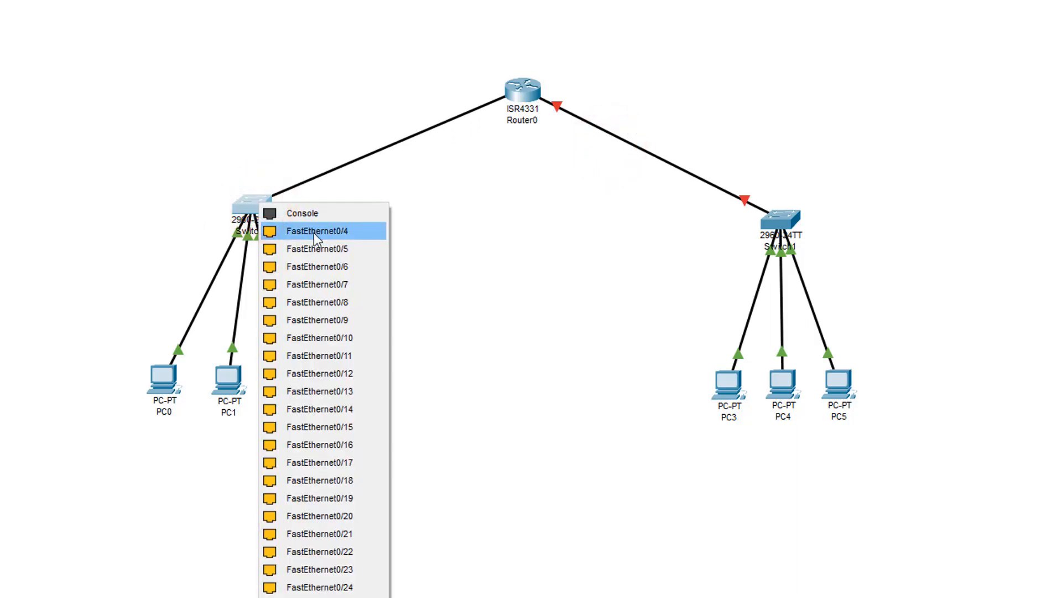
pyautogui.click(314, 231)
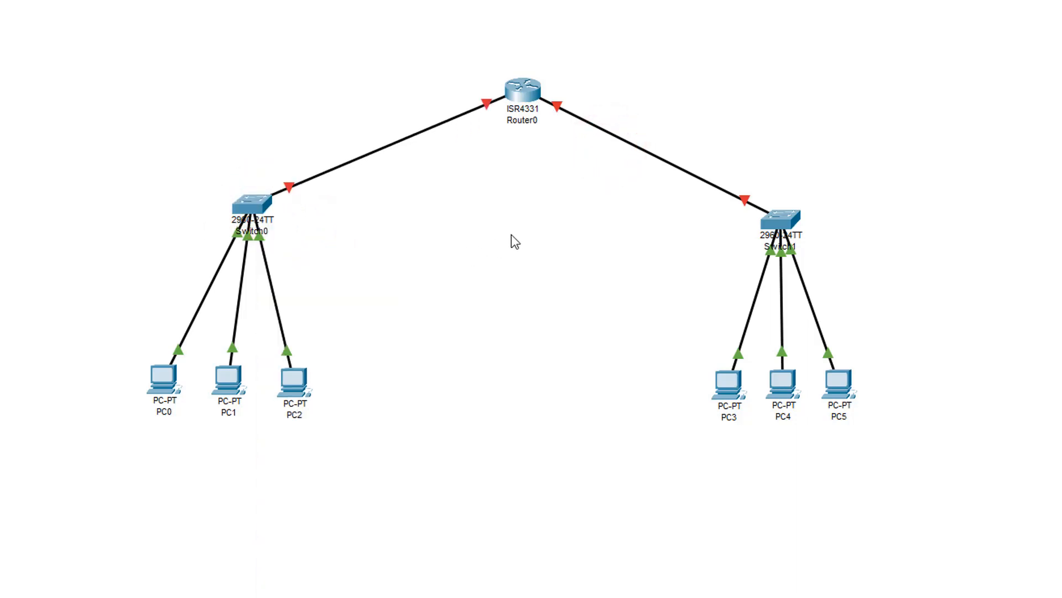
# - Delete the link between Router0 and Switch1 and restore it
pyautogui.click(554, 107)
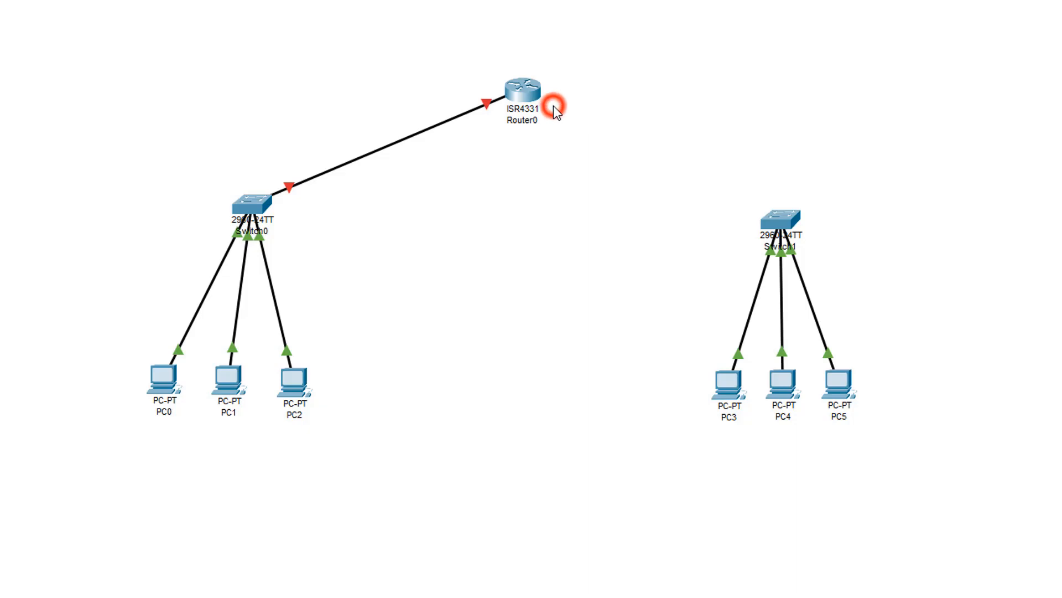
pyautogui.click(526, 86)
pyautogui.click(576, 149)
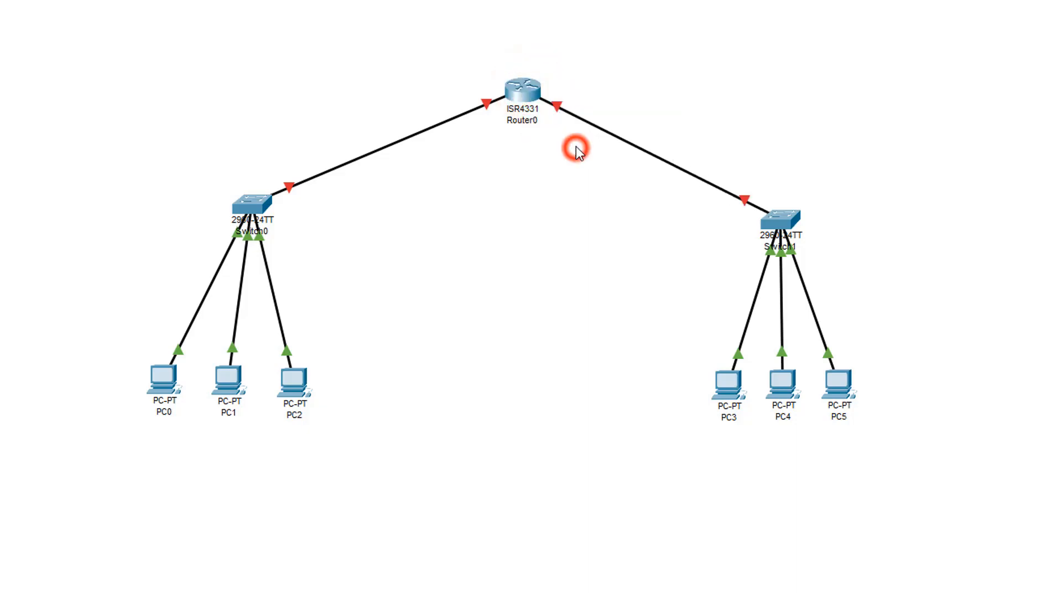
pyautogui.click(567, 257)
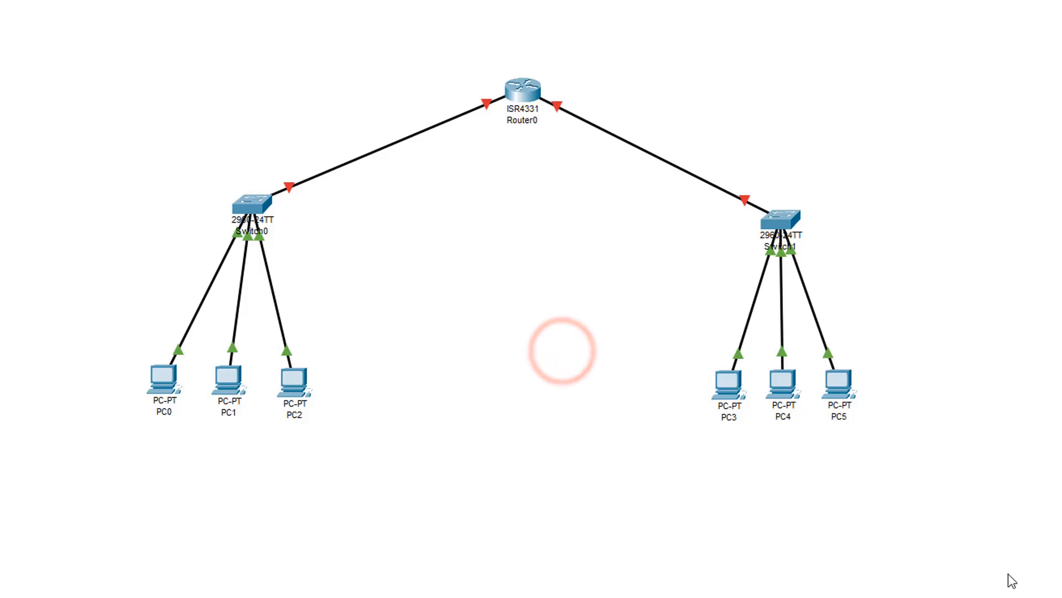
pyautogui.click(507, 254)
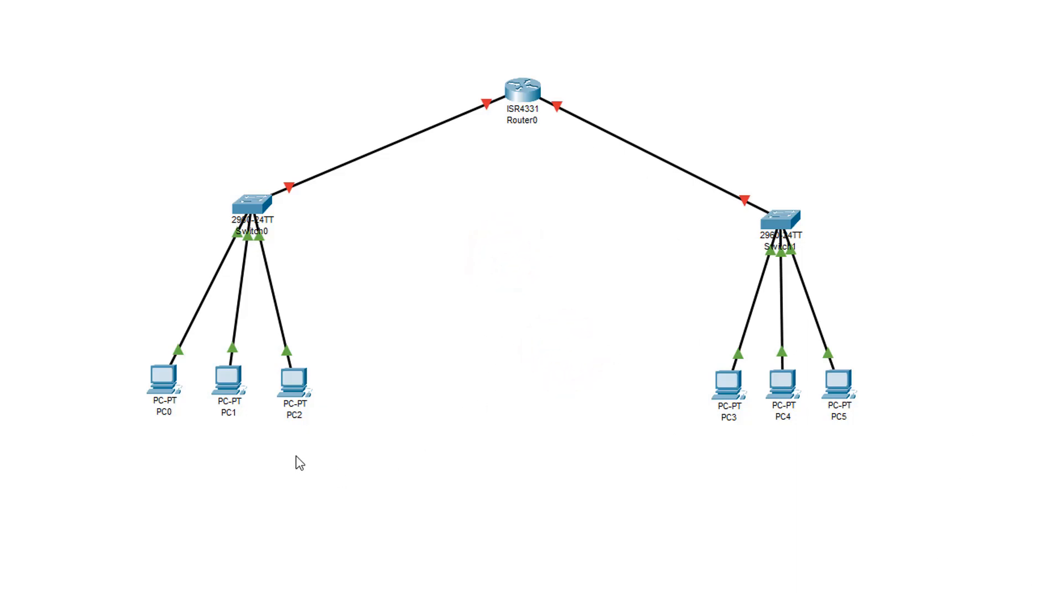
pyautogui.click(166, 384)
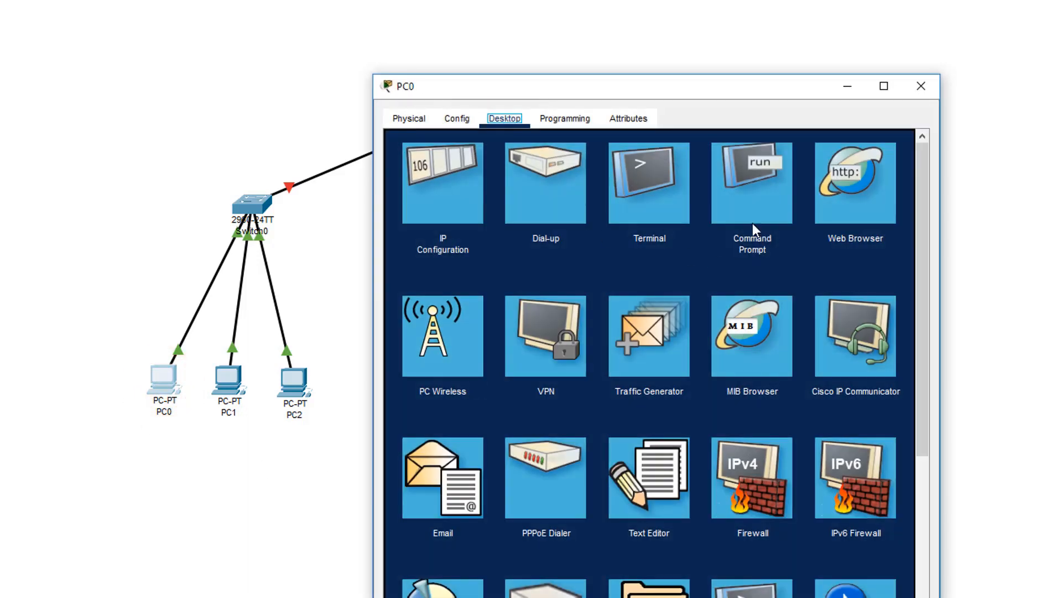
pyautogui.click(747, 195)
pyautogui.click(921, 86)
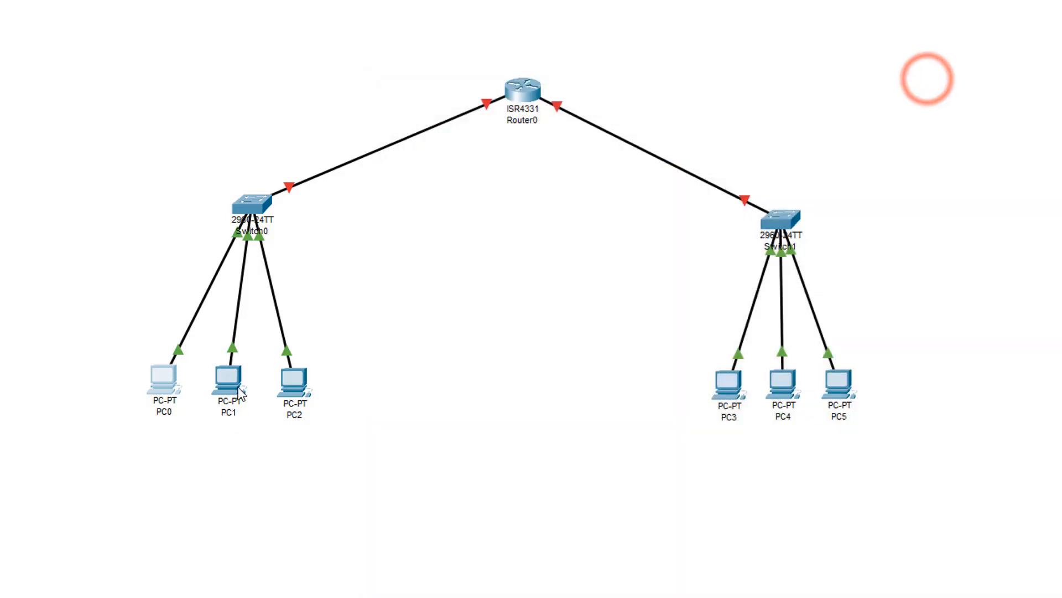
# - Run ipconfig in PC1's Command Prompt to check its IP settings
pyautogui.click(240, 391)
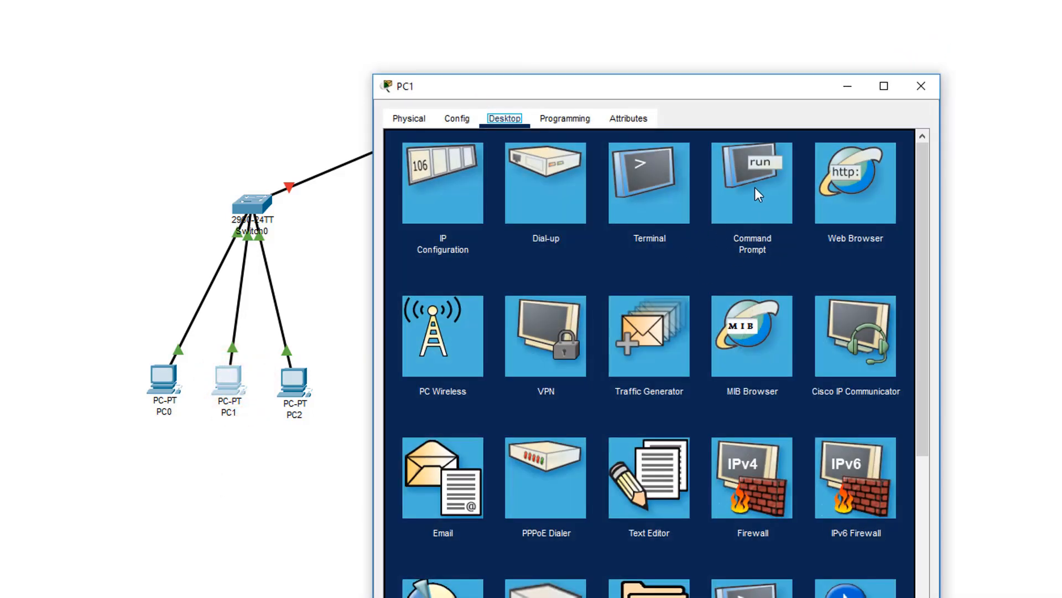
pyautogui.click(758, 194)
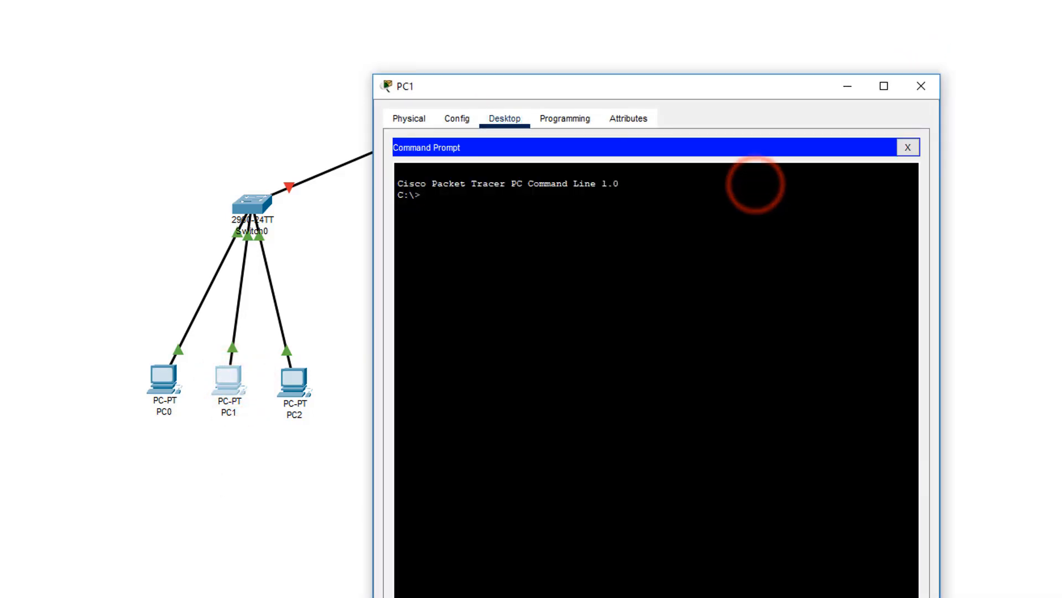
pyautogui.click(454, 203)
pyautogui.write('ip')
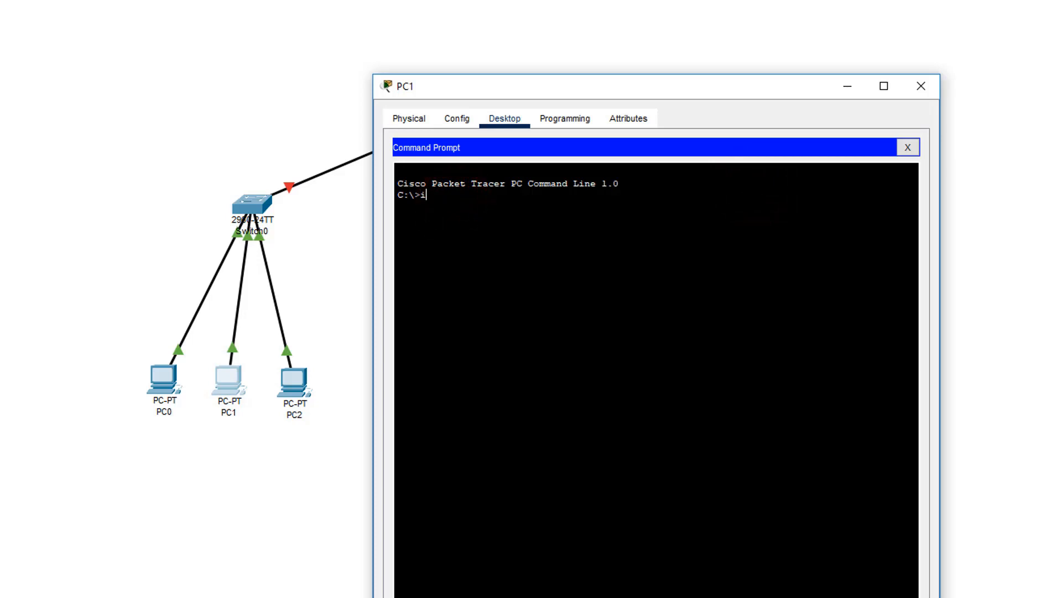
pyautogui.click(540, 85)
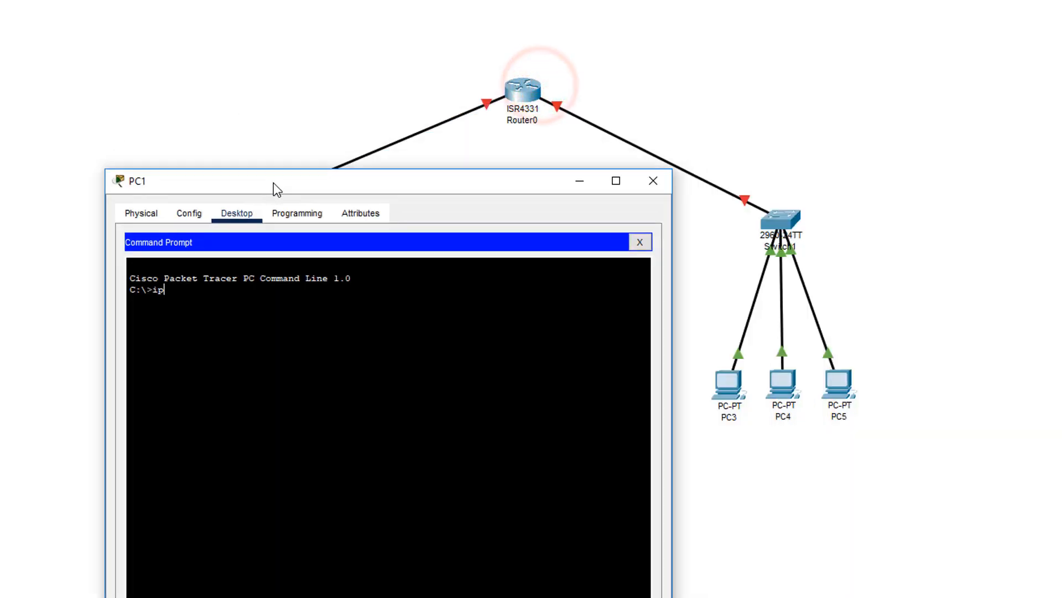
pyautogui.write('config')
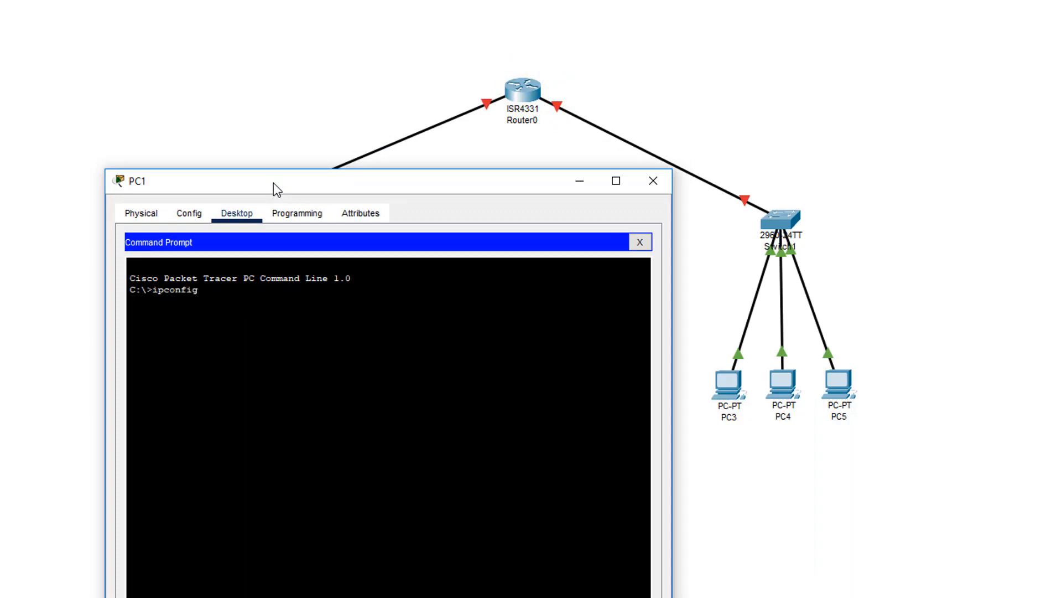
pyautogui.press('Return')
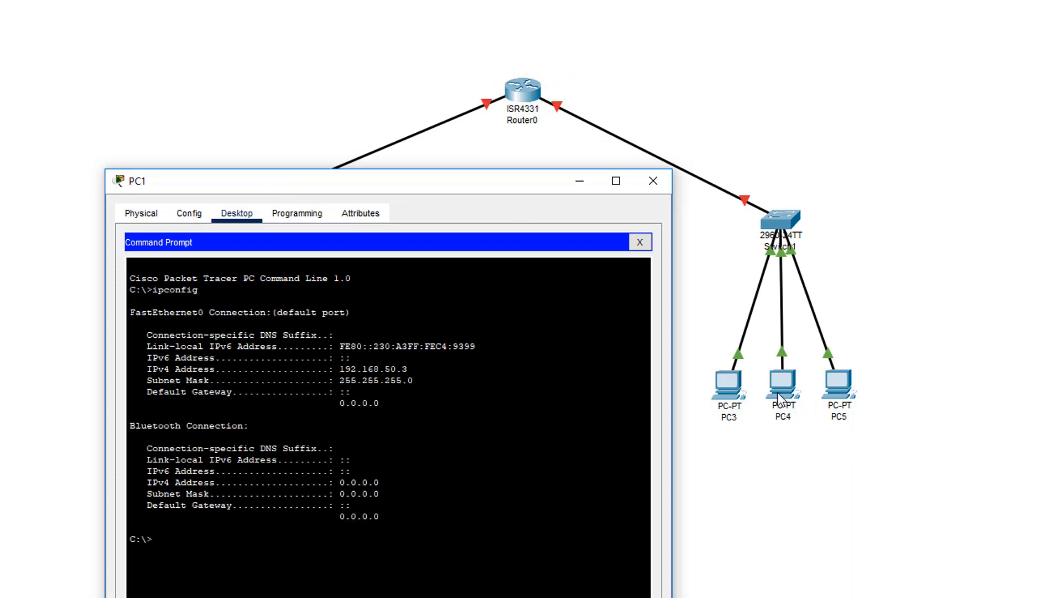
# - Ping 192.168.38.3 from PC1's Command Prompt and close PC1's window
pyautogui.write('ping 192.168.38.3')
pyautogui.press('Return')
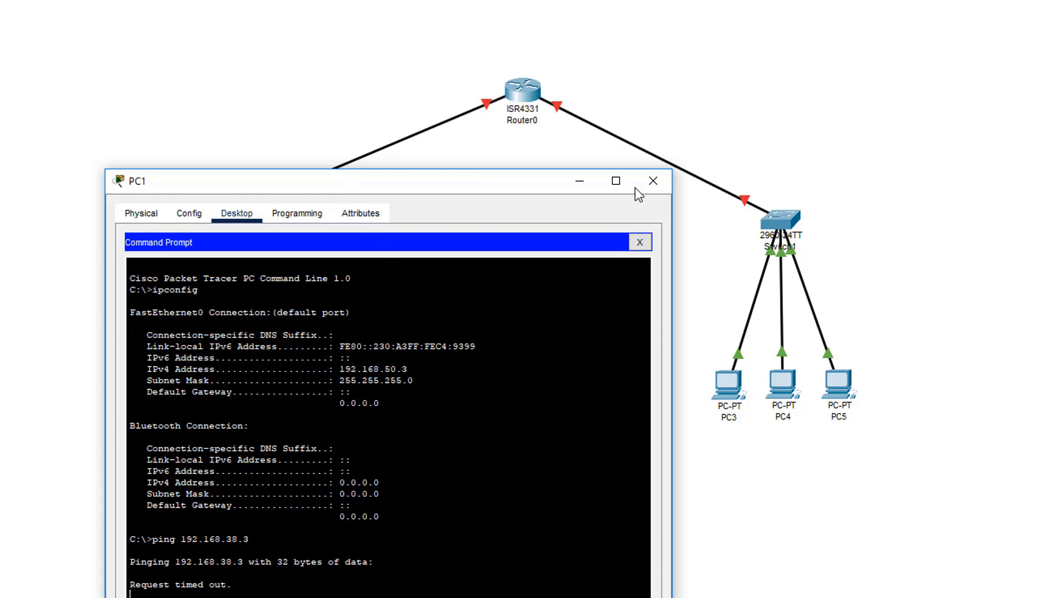
pyautogui.click(654, 181)
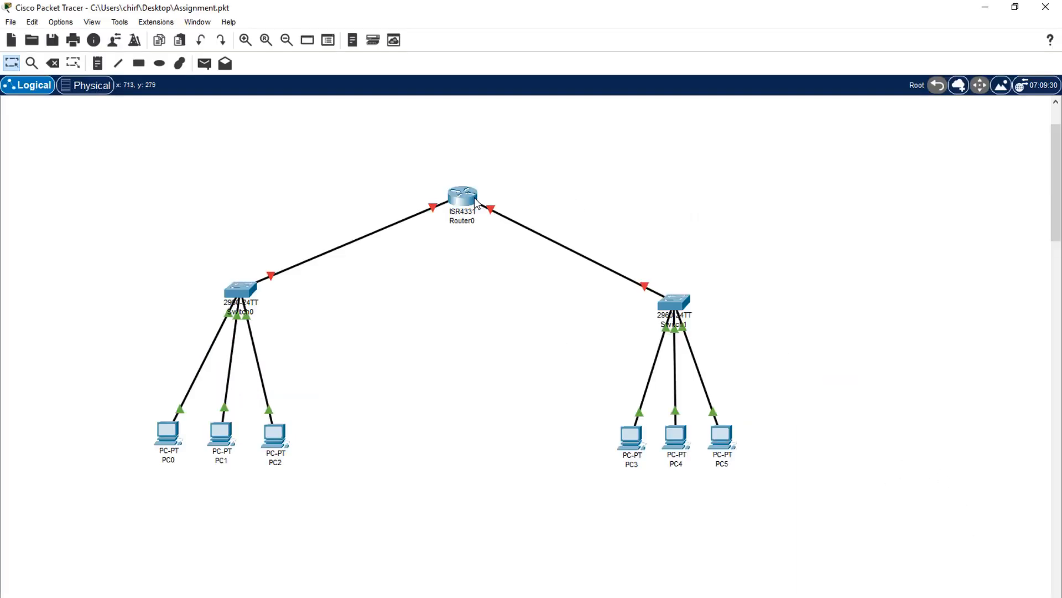
# - Examine the ports and power switch in Router0's physical device view
pyautogui.click(474, 200)
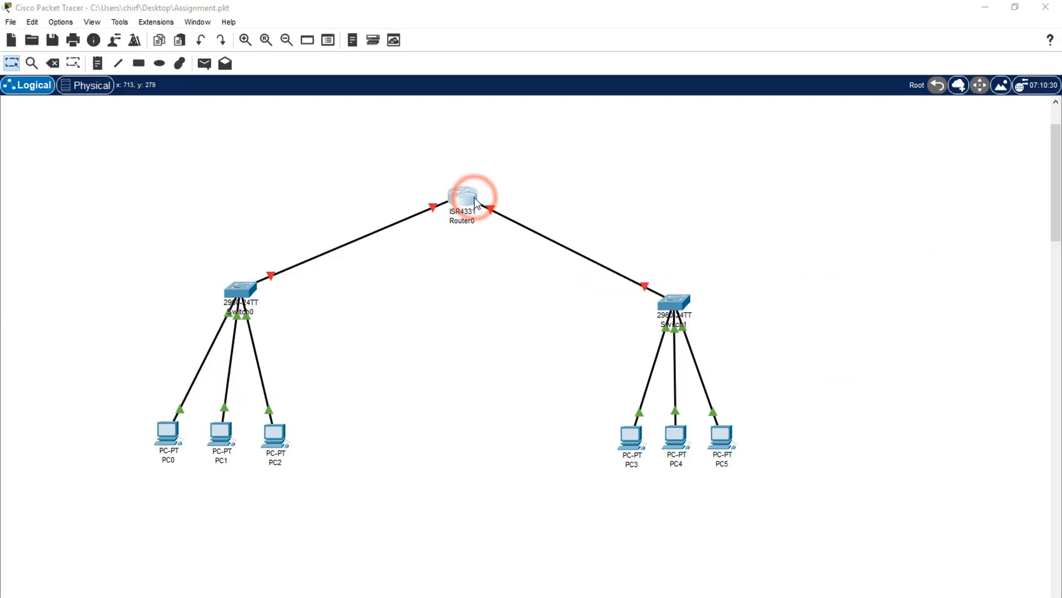
pyautogui.click(490, 255)
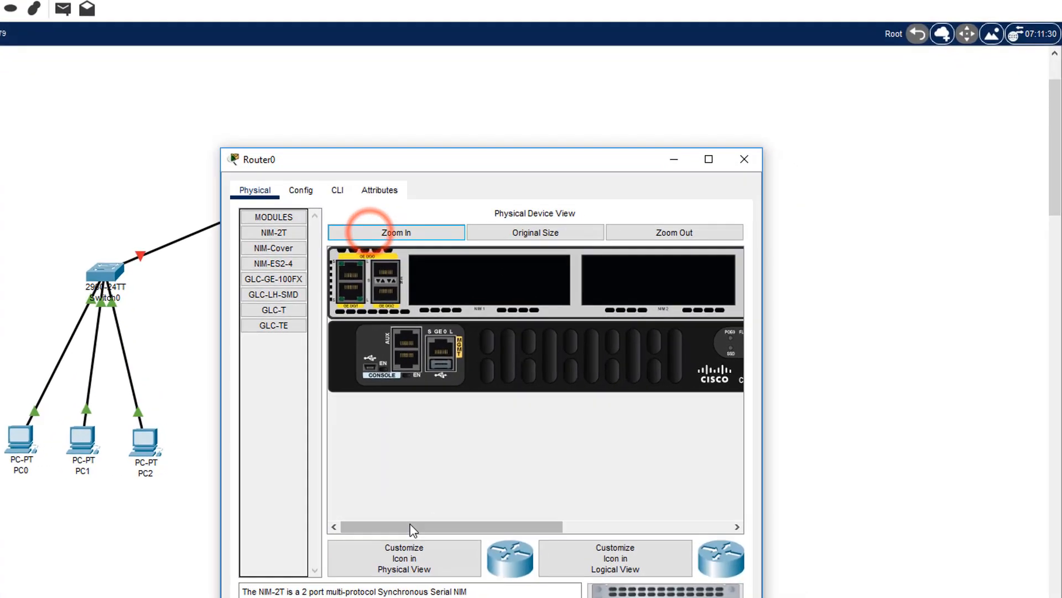
pyautogui.moveTo(500, 505); pyautogui.dragTo(694, 513)
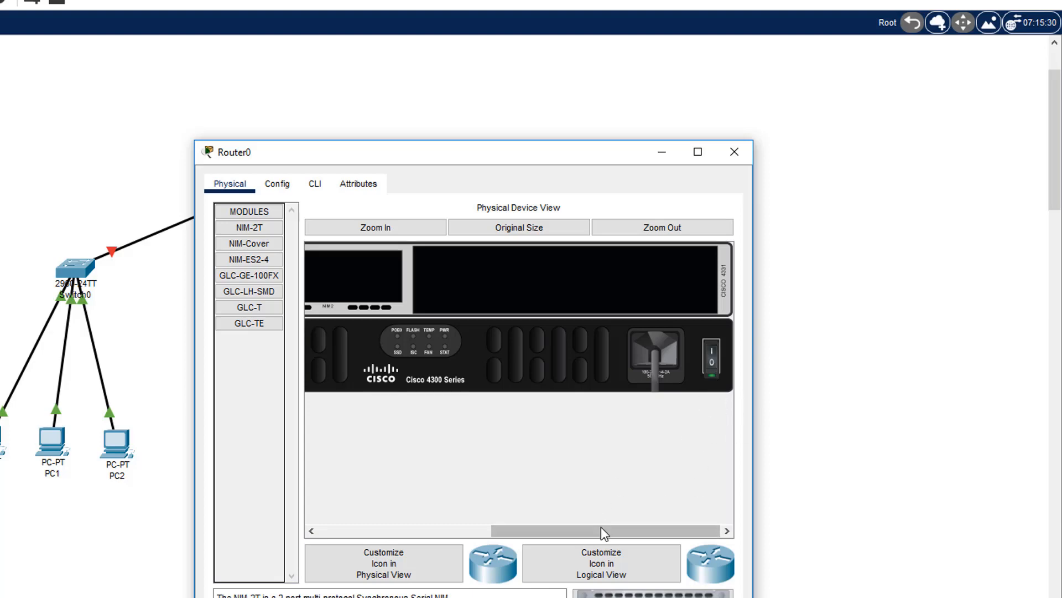
pyautogui.moveTo(597, 530); pyautogui.dragTo(463, 550)
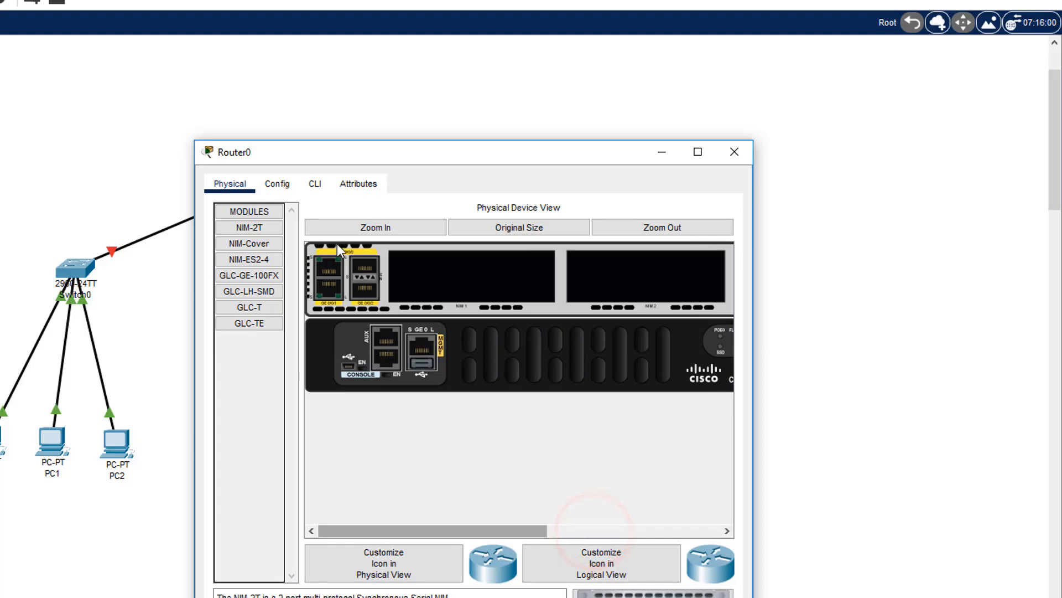
# - Start Router0's command line session, answering no to the initial configuration dialog
pyautogui.click(315, 183)
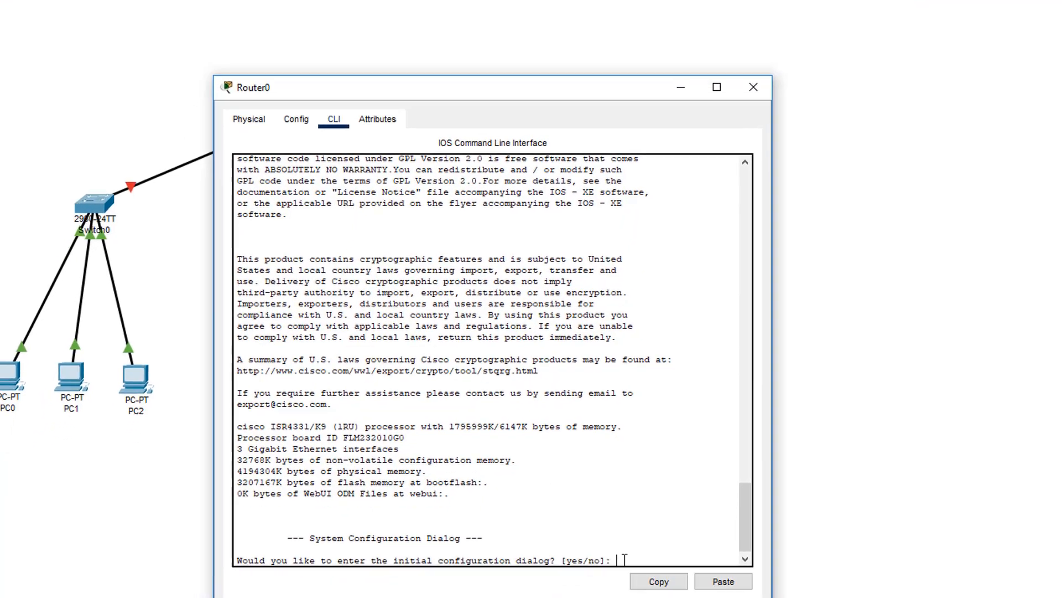
pyautogui.click(624, 560)
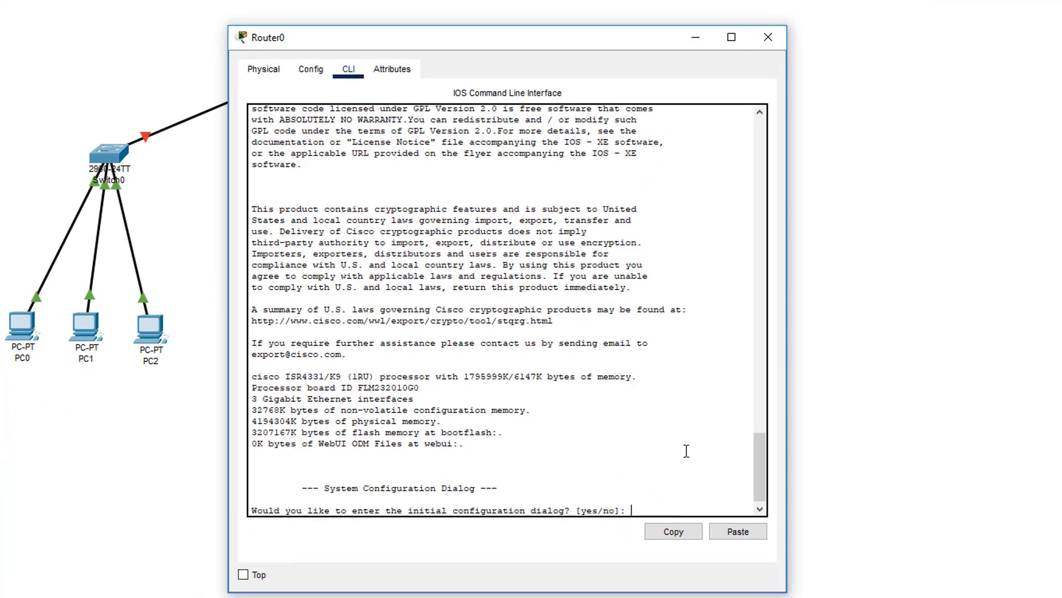
pyautogui.write('no')
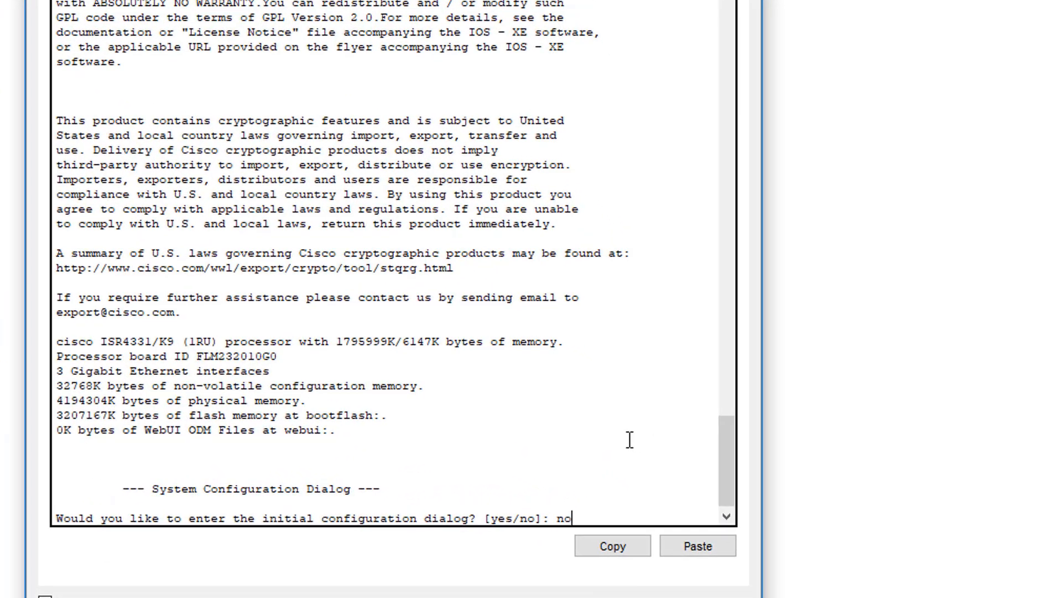
pyautogui.press('Return')
pyautogui.press('Return')
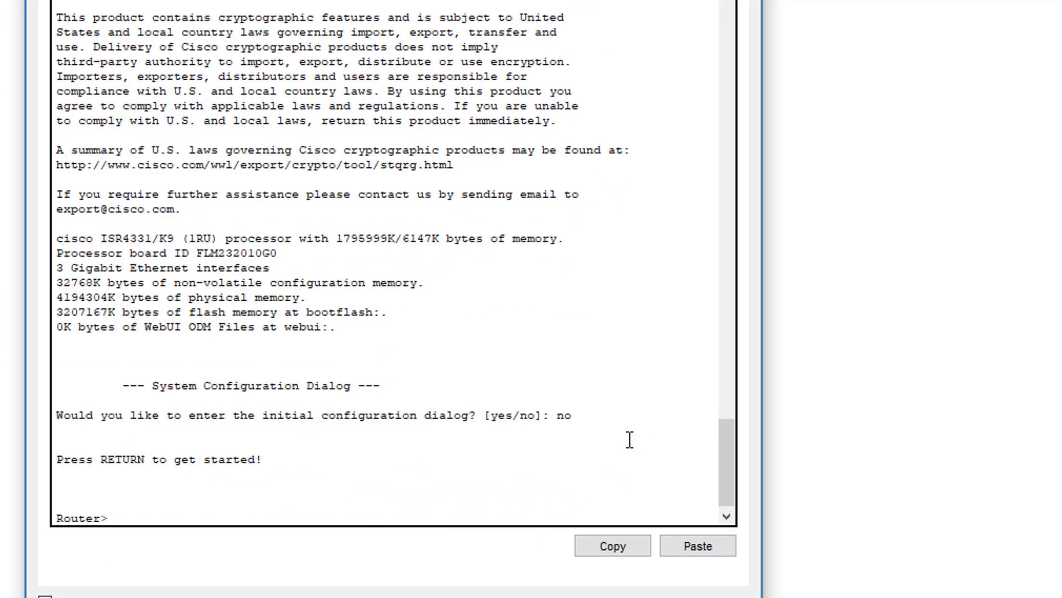
# - Enter privileged and global configuration mode on Router0 with en and conf t, and begin an interface command
pyautogui.write('en')
pyautogui.press('Return')
pyautogui.write('con')
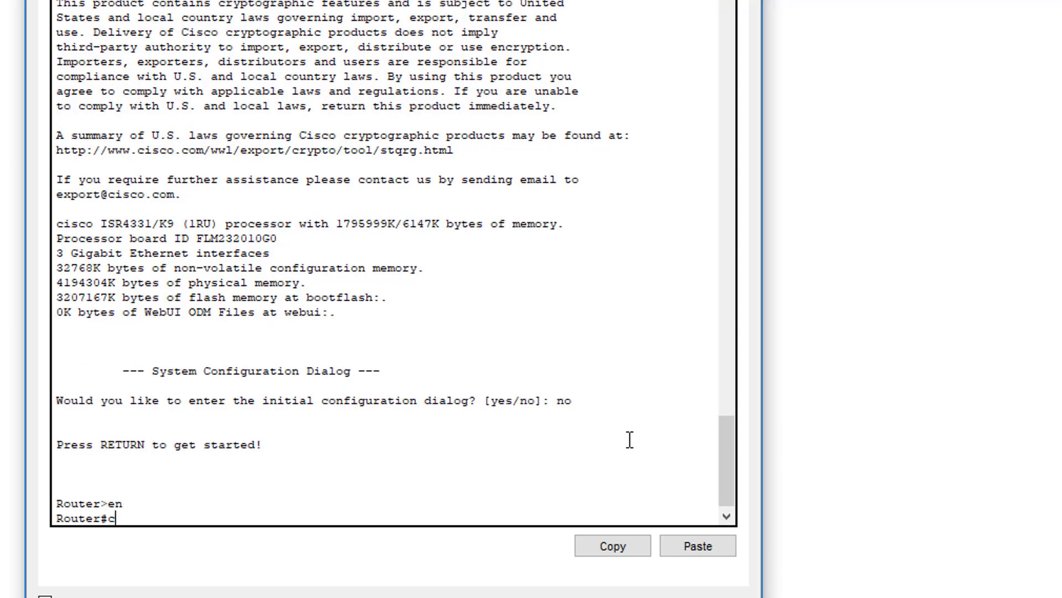
pyautogui.write('f ')
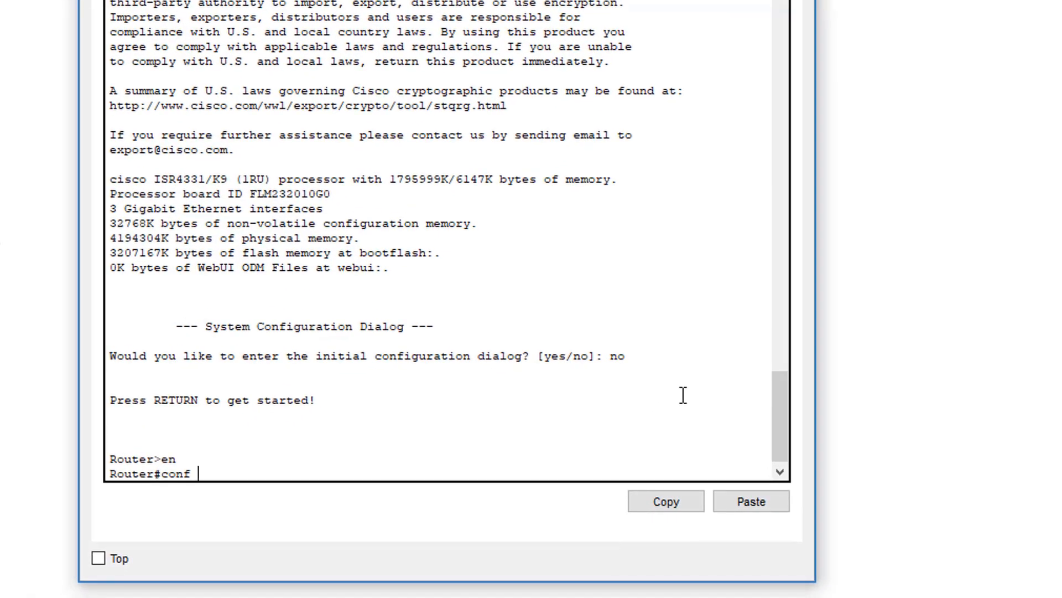
pyautogui.write('t')
pyautogui.press('Return')
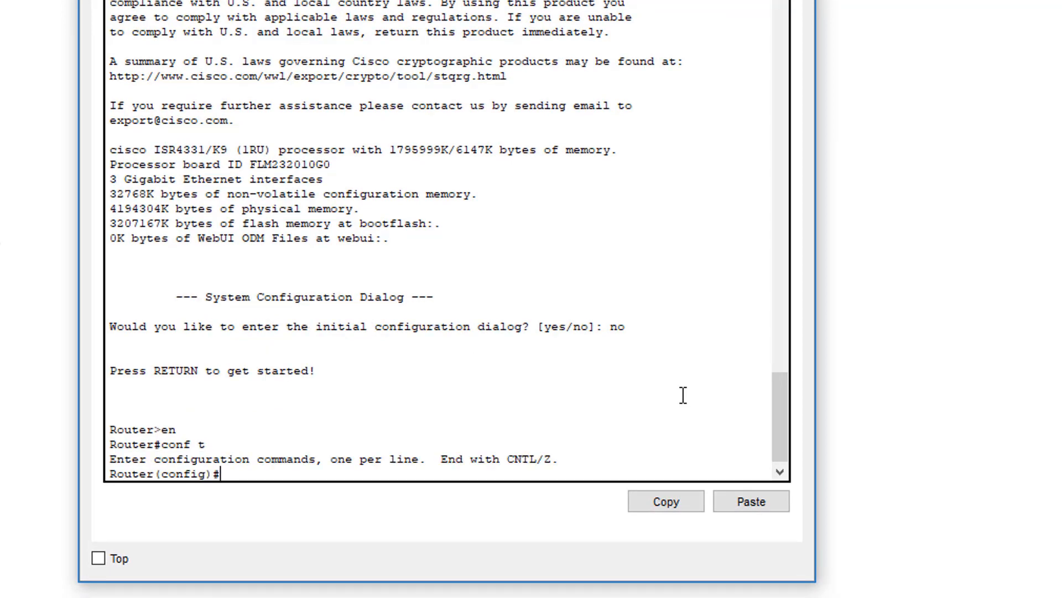
pyautogui.write('interface')
# - Check the names of Router0's available ports by starting a cable connection on the router
pyautogui.click(265, 581)
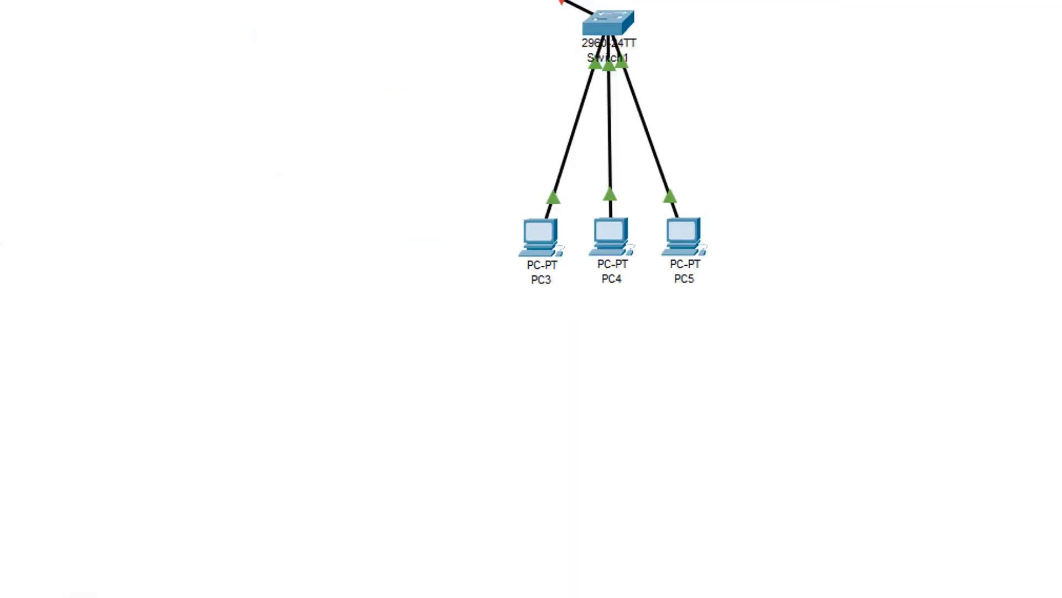
pyautogui.click(337, 87)
pyautogui.click(310, 72)
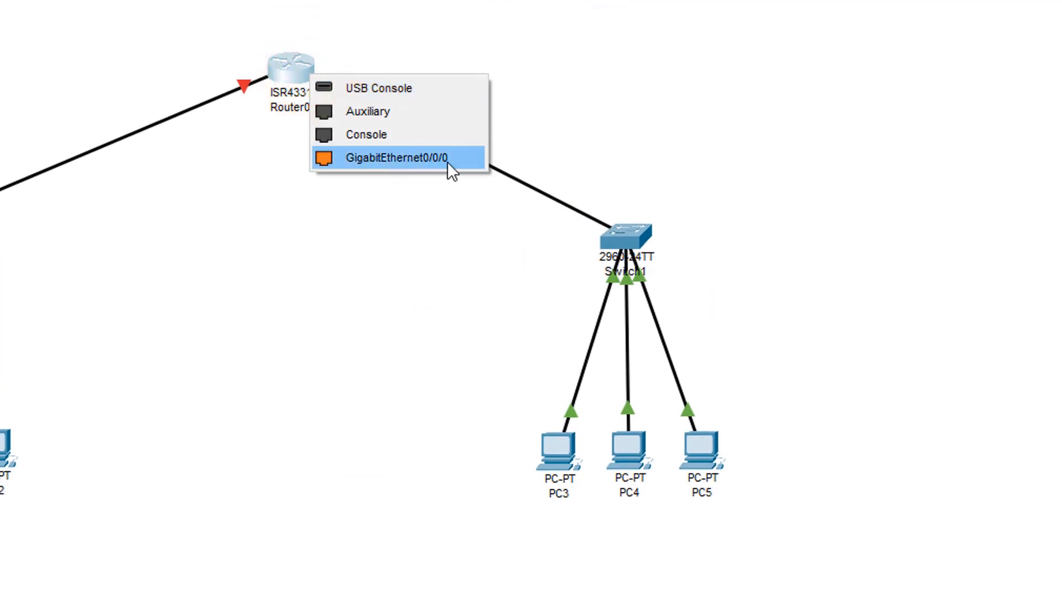
pyautogui.click(432, 246)
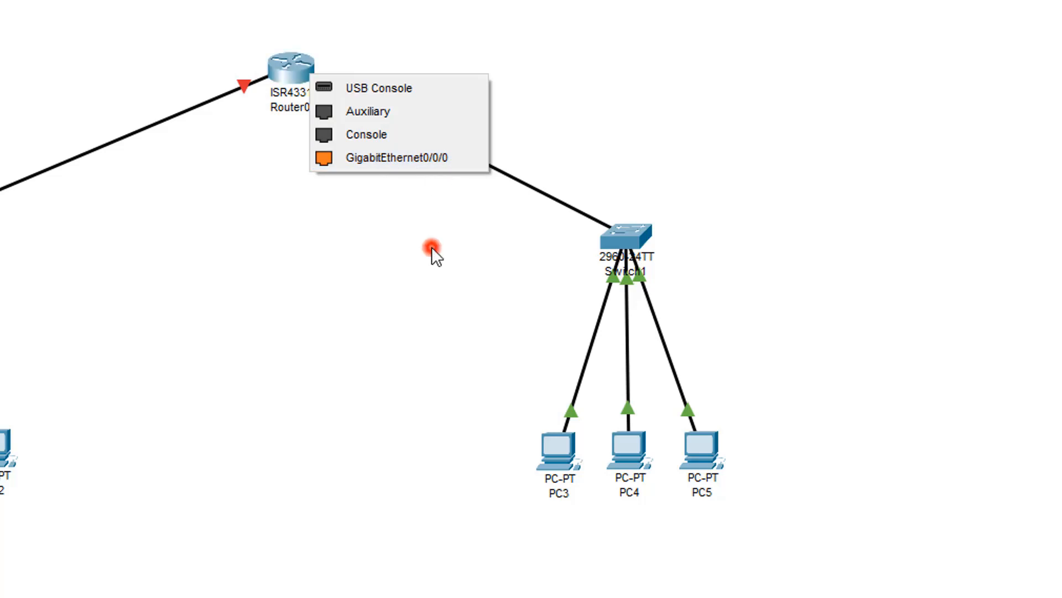
pyautogui.click(305, 62)
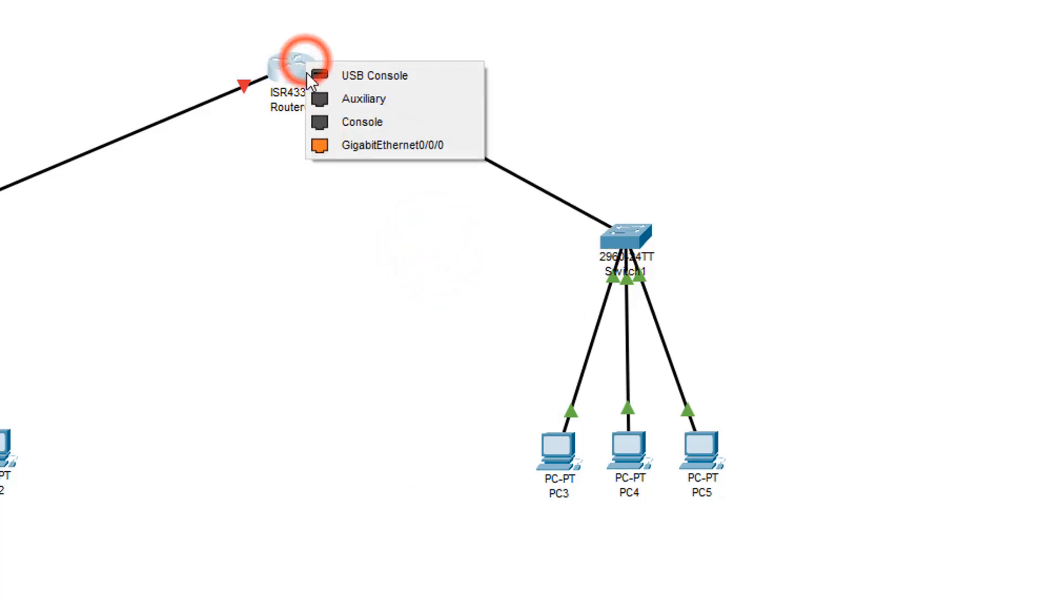
pyautogui.click(361, 145)
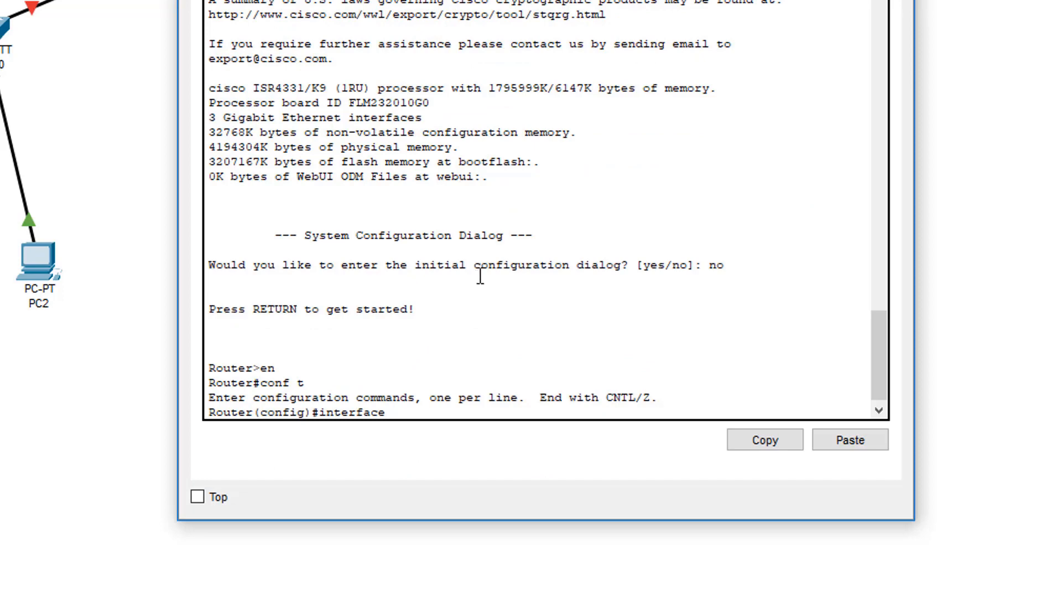
# - Complete the interface command with gigabitEthernet 0/0/0 to enter that interface's configuration on Router0
pyautogui.write('gigabitEthernet')
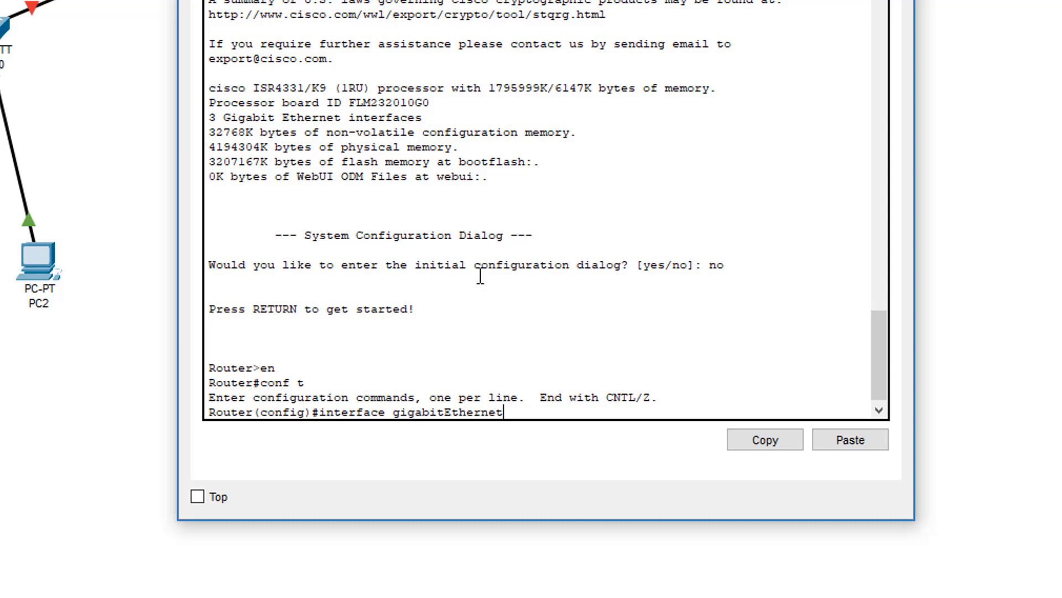
pyautogui.write(' 0/0/0')
pyautogui.press('Return')
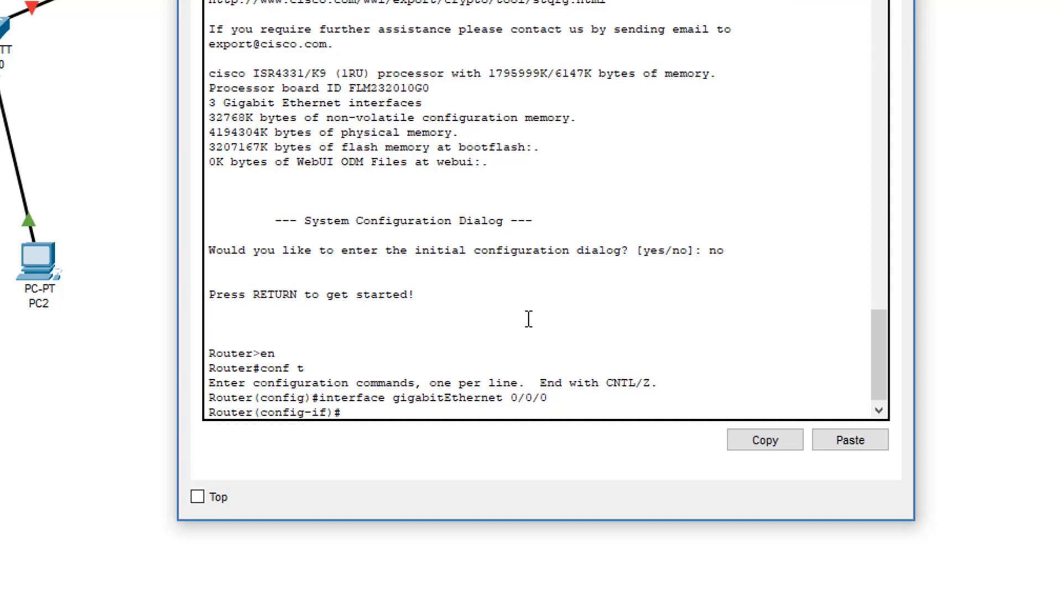
# - Assign IP address 192.168.38.1 with subnet mask 255.255.255.0 to Router0's gigabitEthernet 0/0/0 interface
pyautogui.write('ip address')
pyautogui.click(1061, 171)
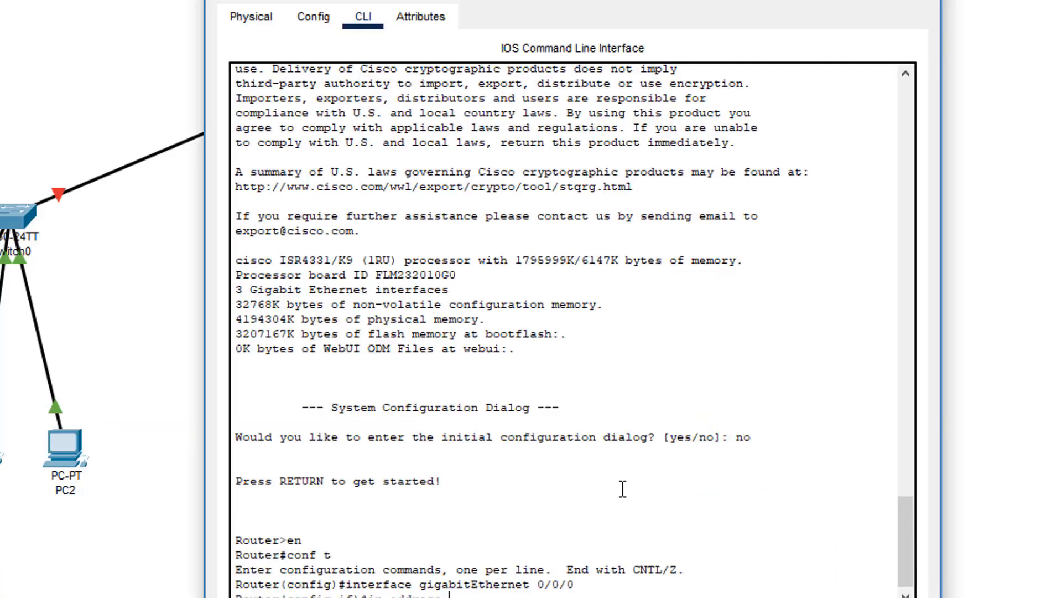
pyautogui.write('ip address 1')
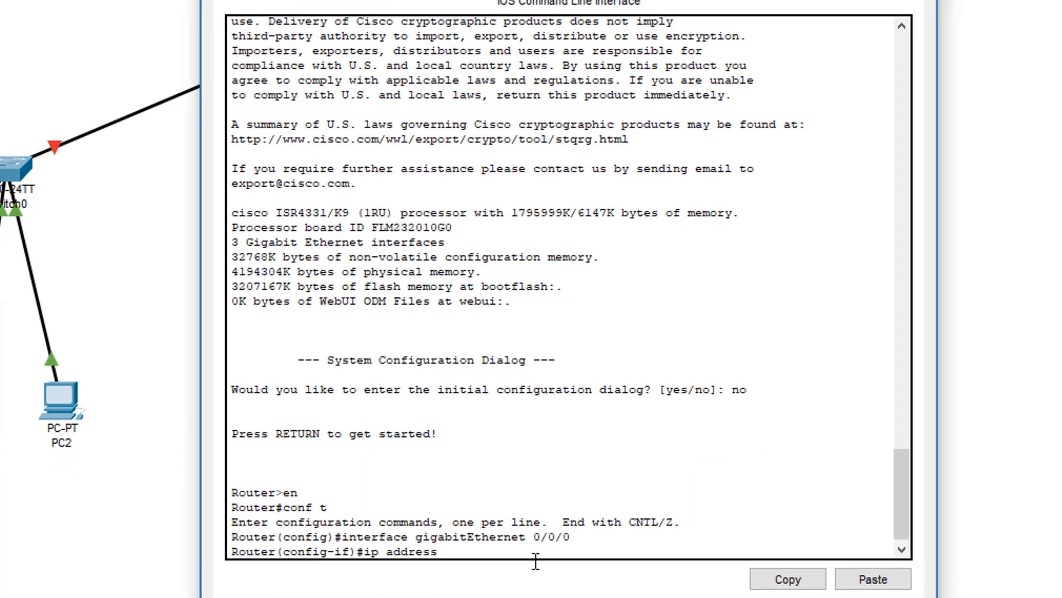
pyautogui.write('92.')
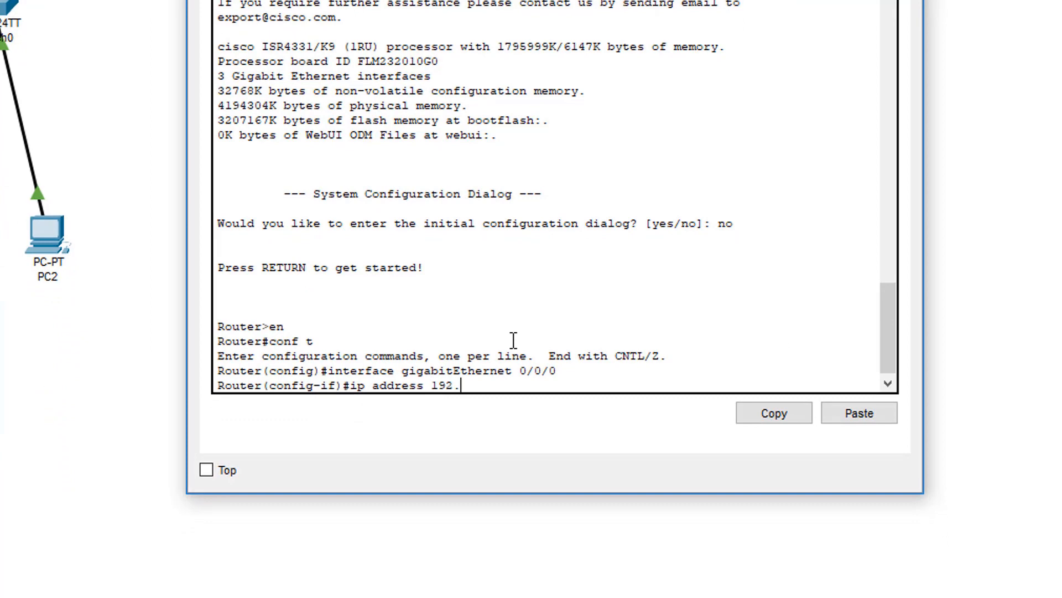
pyautogui.write('168.38.1 255.')
pyautogui.write('255.25')
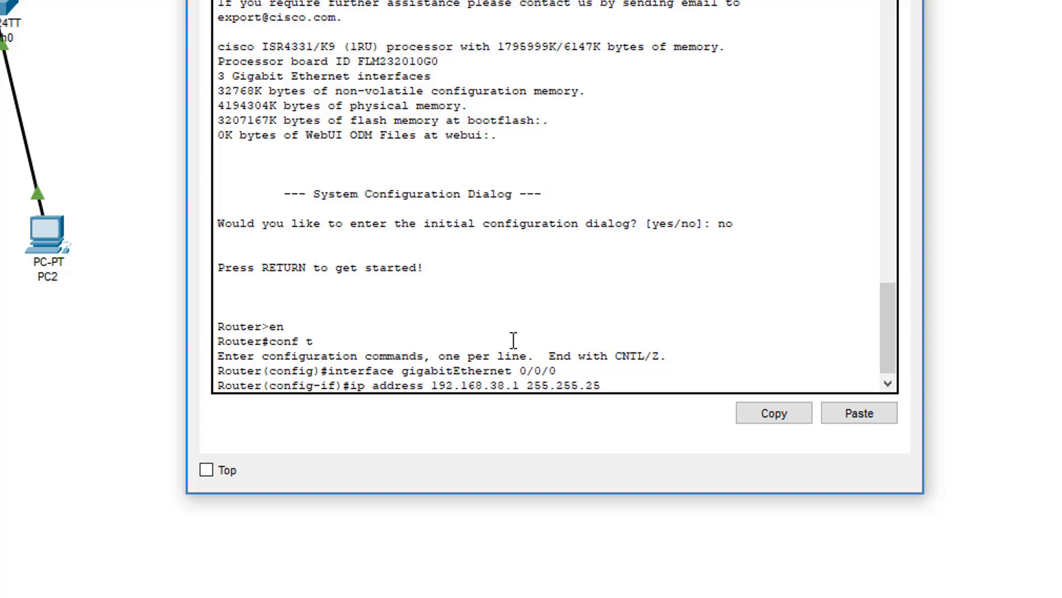
pyautogui.write('5.0')
pyautogui.press('Return')
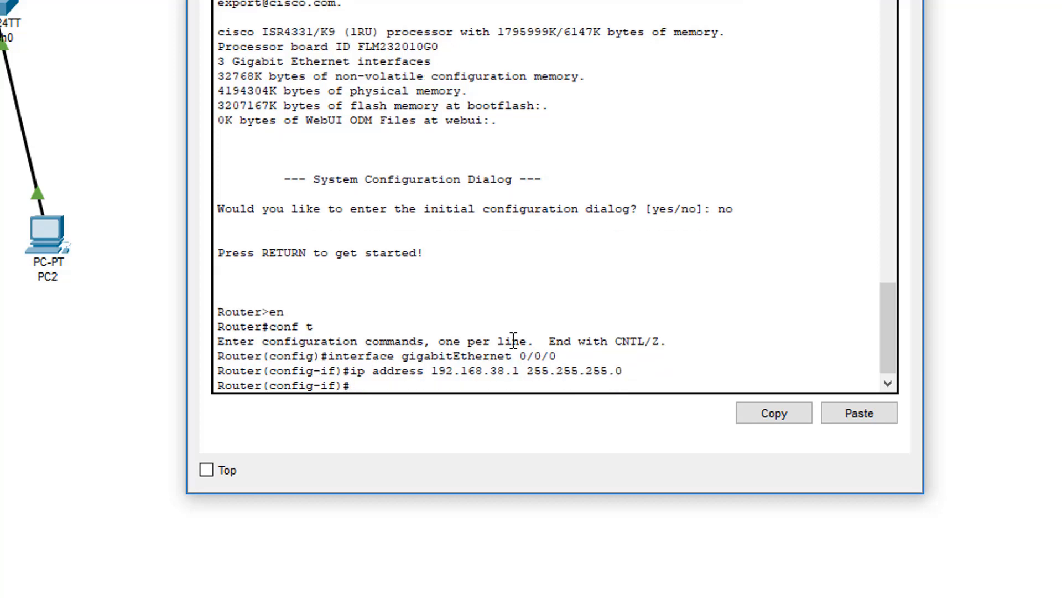
# - Enable Router0's gigabitEthernet 0/0/0 interface with no shut and return to the topology
pyautogui.write('no shut')
pyautogui.press('Return')
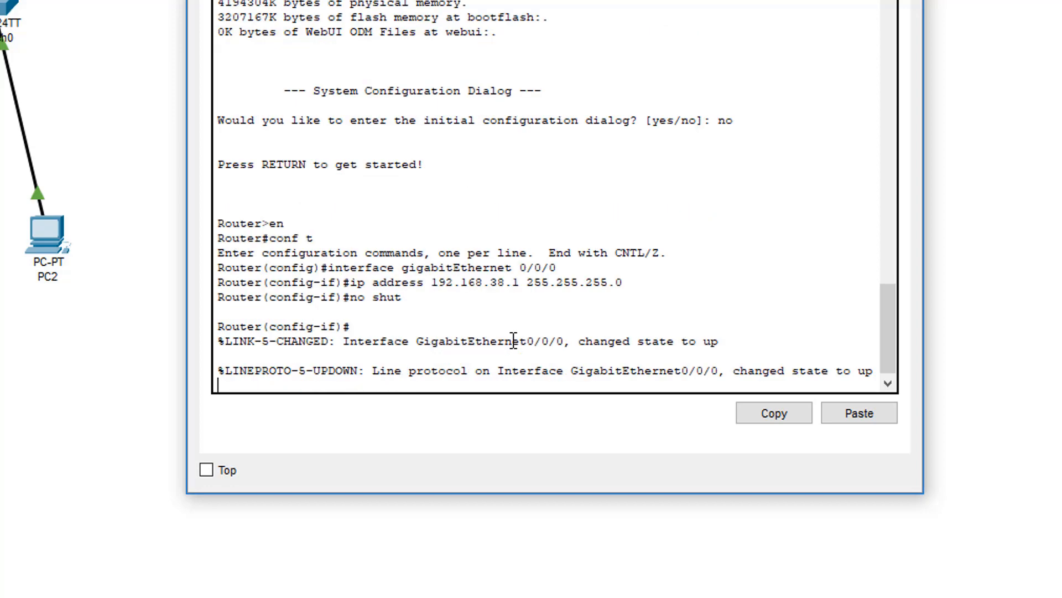
pyautogui.click(907, 0)
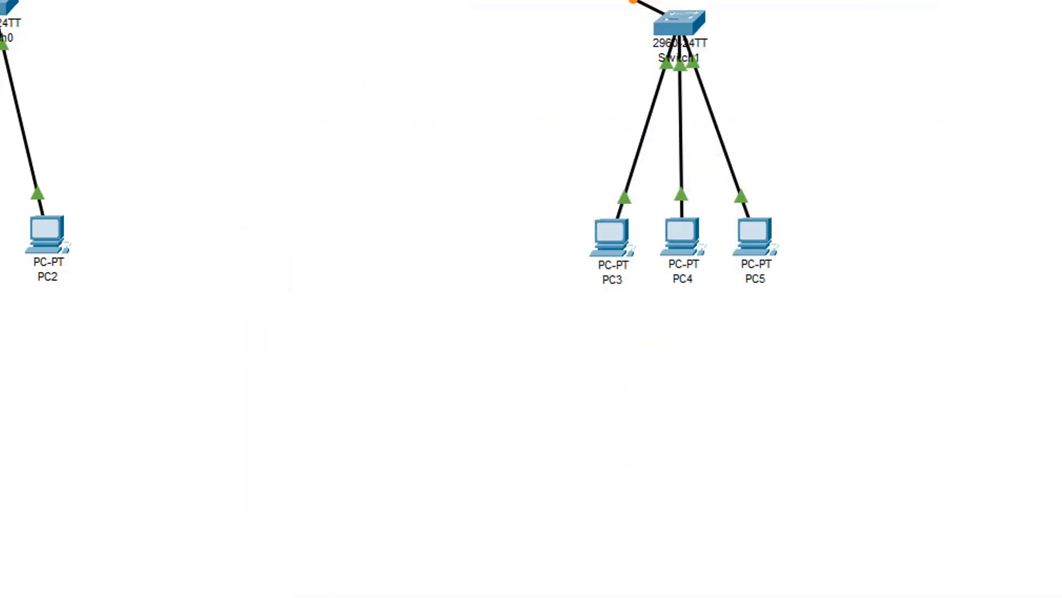
# - Reopen Router0's command line and exit the gigabitEthernet 0/0/0 interface configuration
pyautogui.click(381, 116)
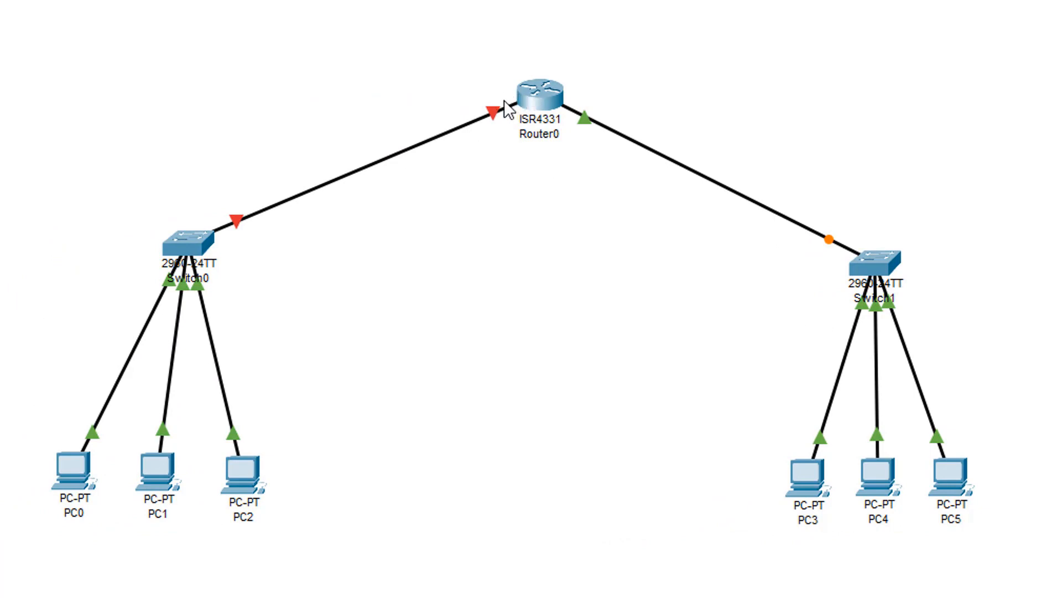
pyautogui.click(519, 96)
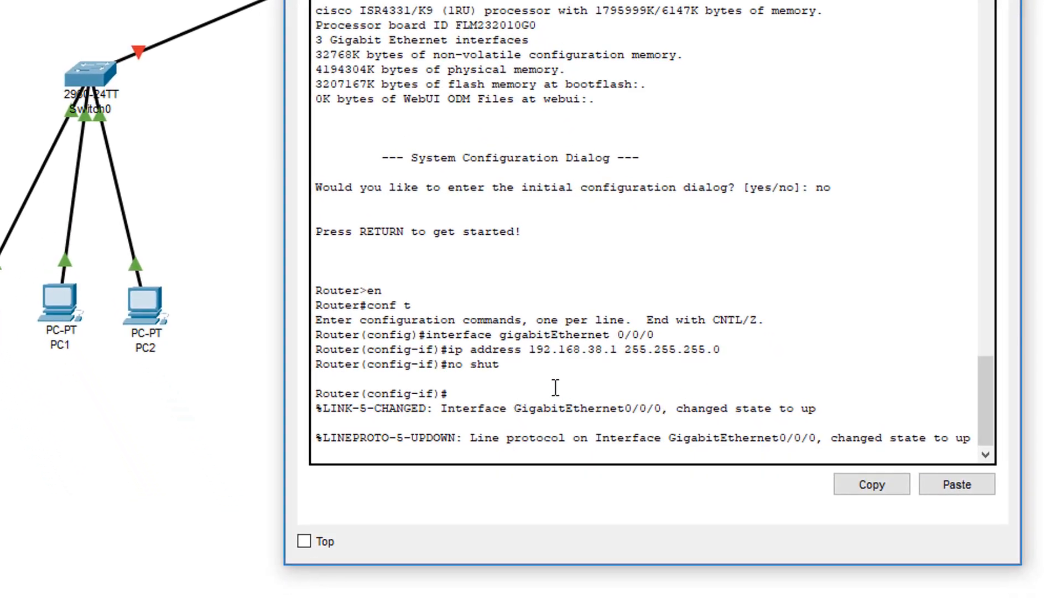
pyautogui.click(833, 431)
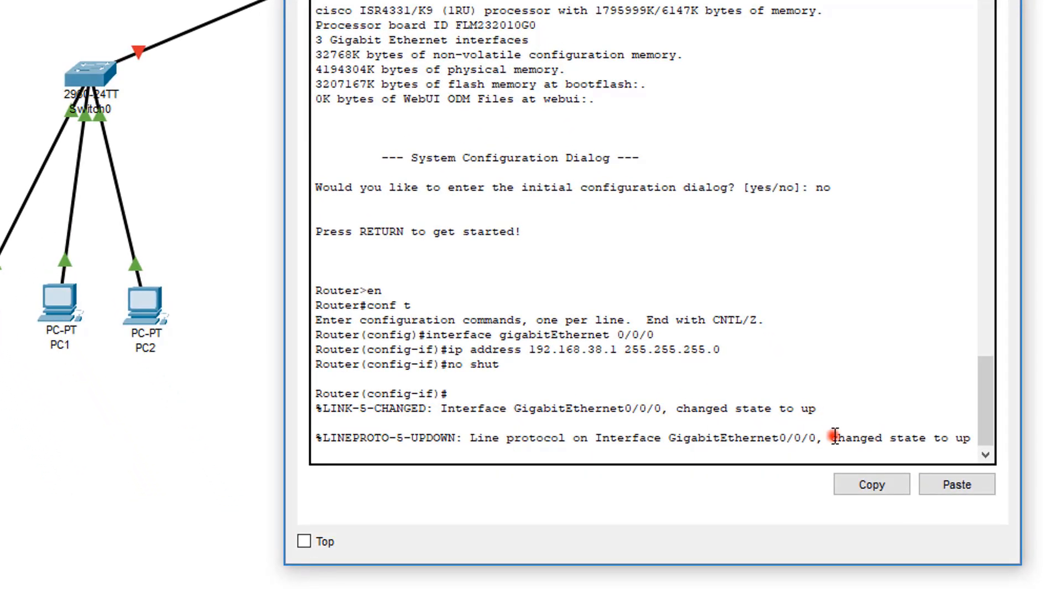
pyautogui.click(963, 444)
pyautogui.press('Return')
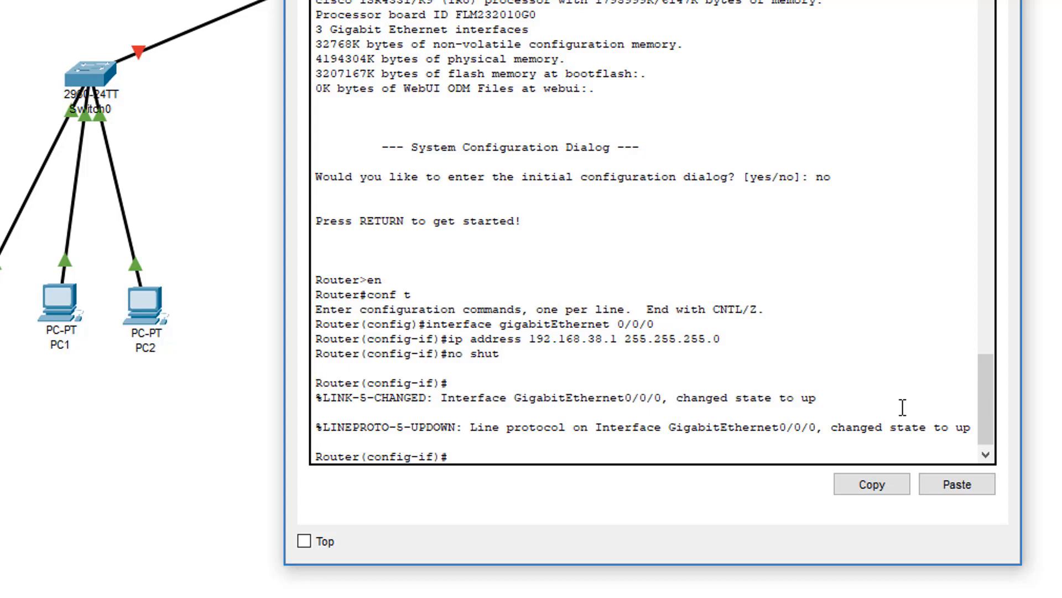
pyautogui.write('exit')
pyautogui.press('Return')
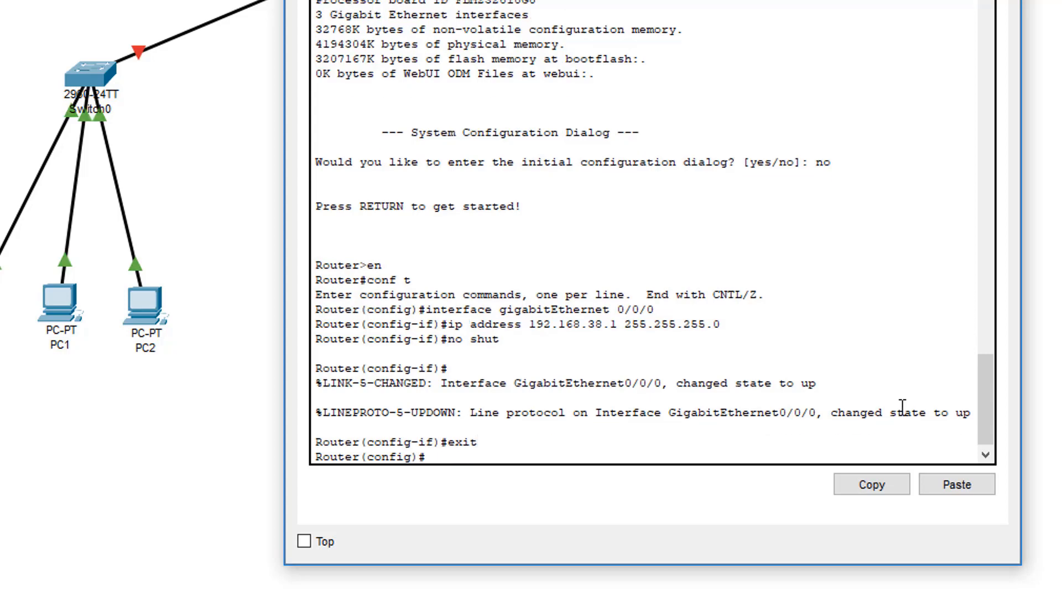
# - Begin the interface command on Router0, then check the port name by reconnecting the Switch0 cable to Router0's GigabitEthernet0/0/1
pyautogui.write('interface g')
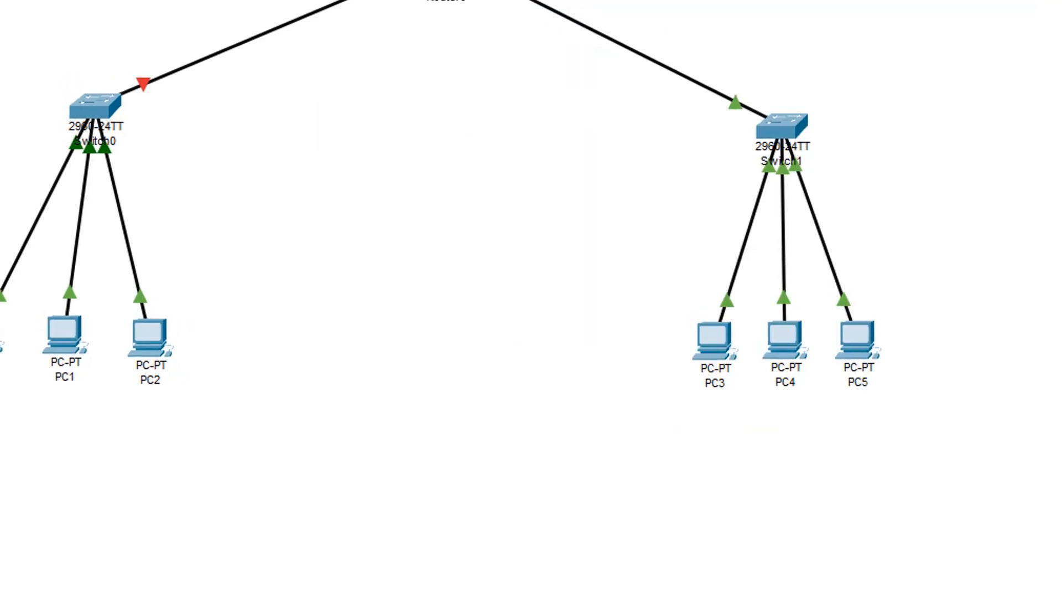
pyautogui.click(508, 146)
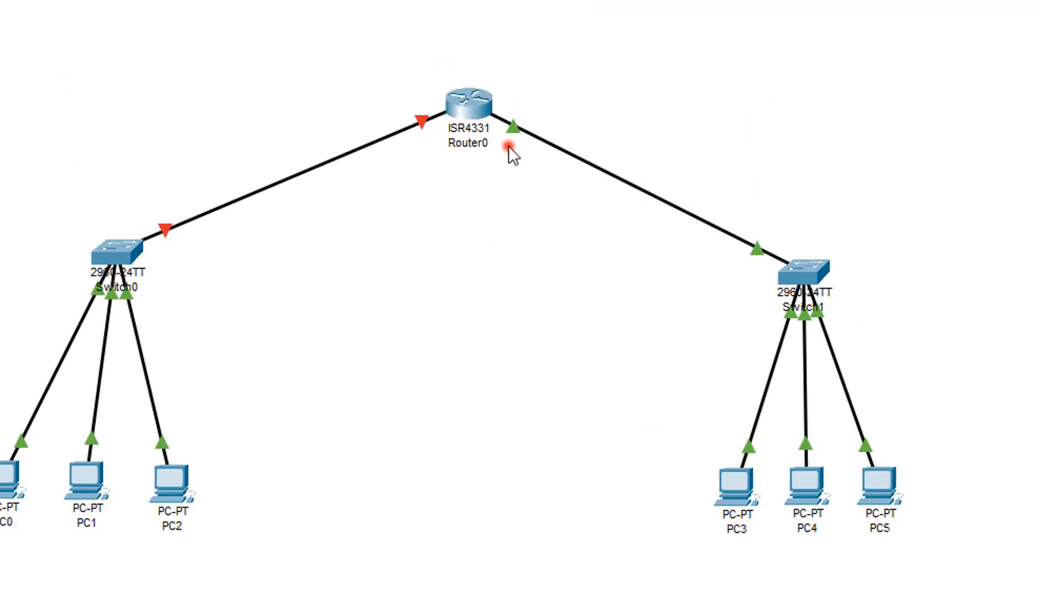
pyautogui.click(424, 119)
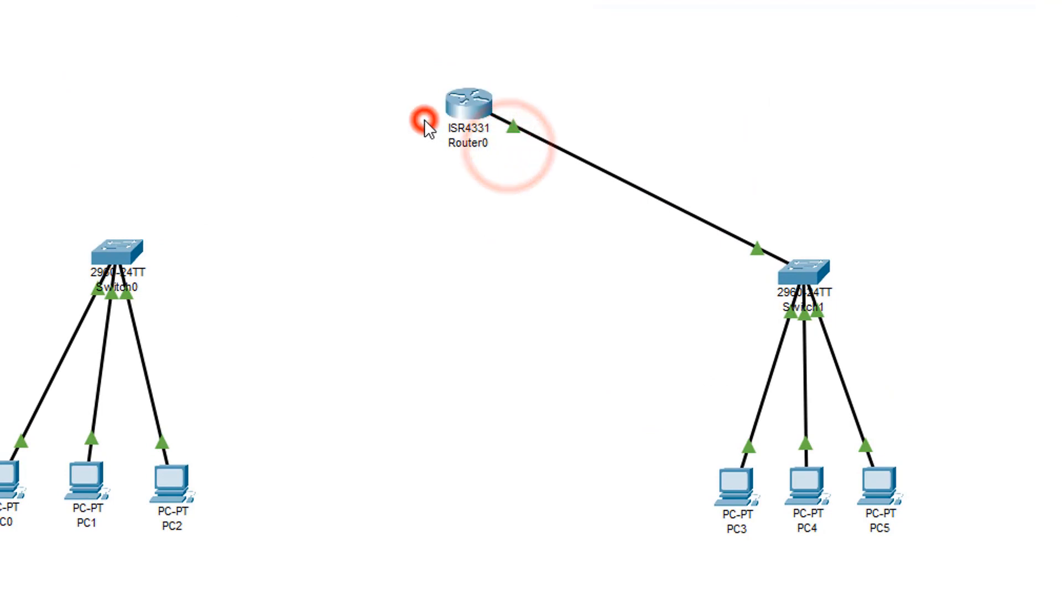
pyautogui.click(454, 105)
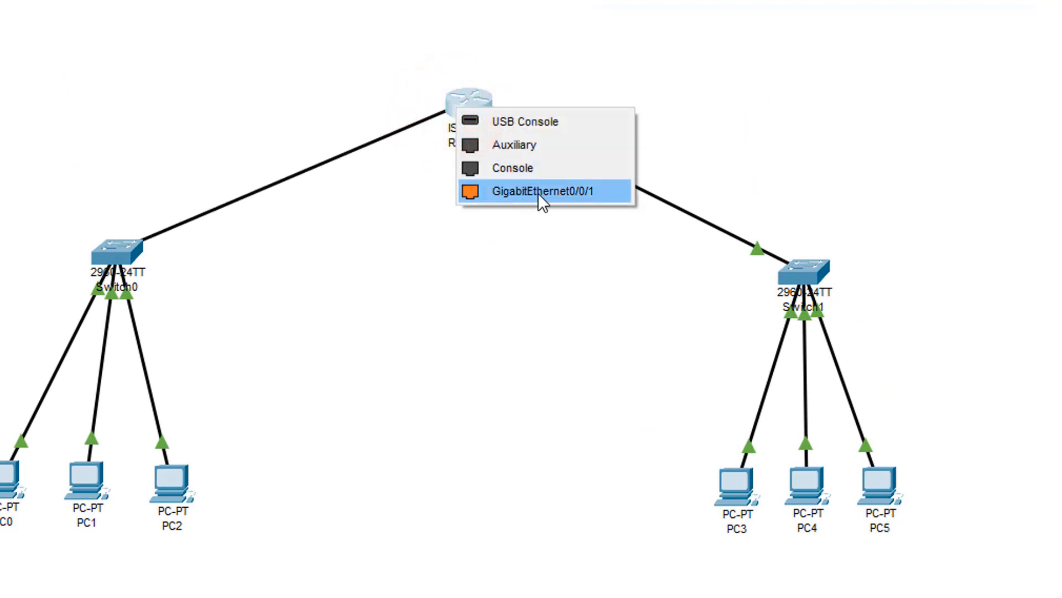
pyautogui.click(586, 195)
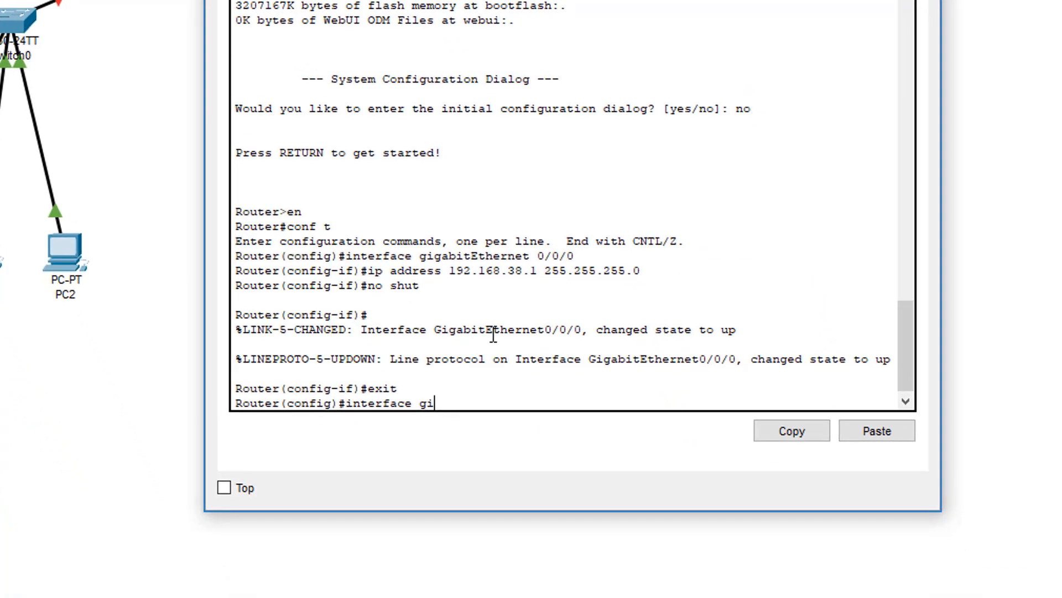
# - Complete the interface command with gigabitEthernet 0/0/1 to enter that interface's configuration on Router0
pyautogui.write('gabitEthernet')
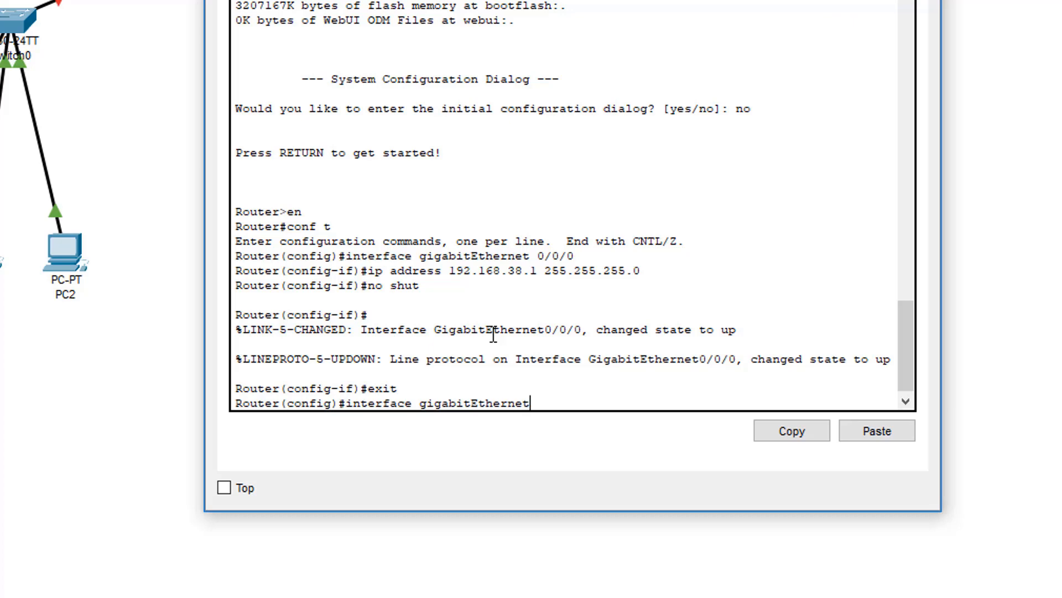
pyautogui.write(' 0/0/1')
pyautogui.press('Return')
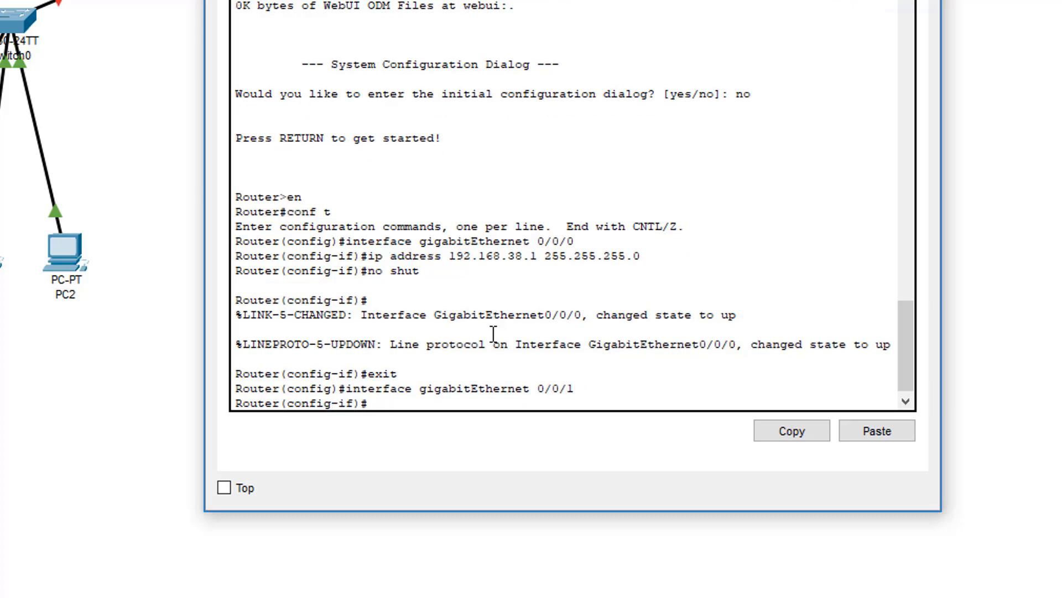
# - Assign IP address 192.168.50.1 with subnet mask 255.255.255.0 to Router0's gigabitEthernet 0/0/1 interface
pyautogui.write('ip address 1')
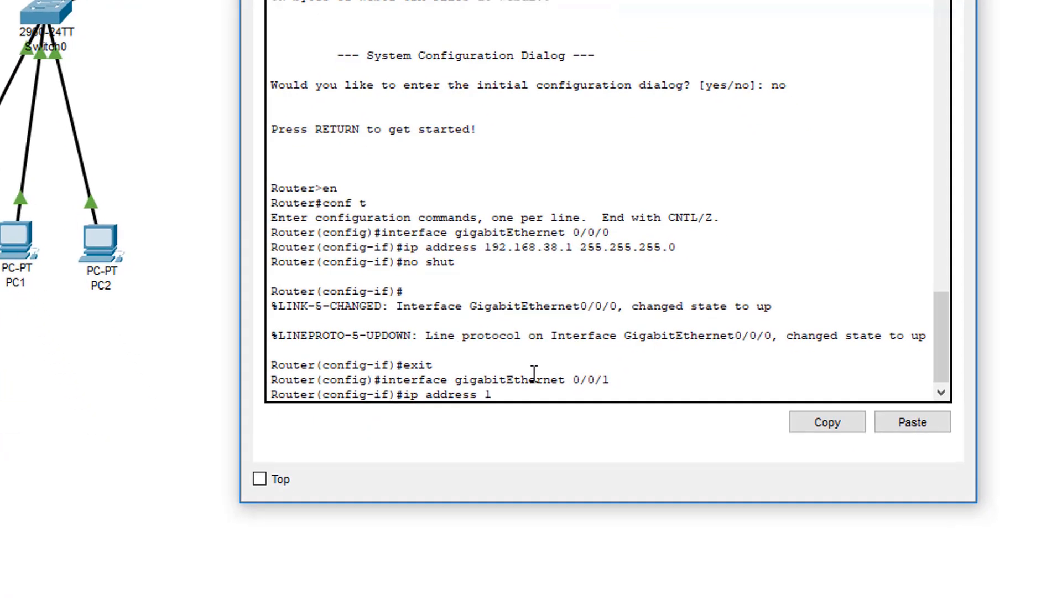
pyautogui.write('92.168.50.1 255.255.255')
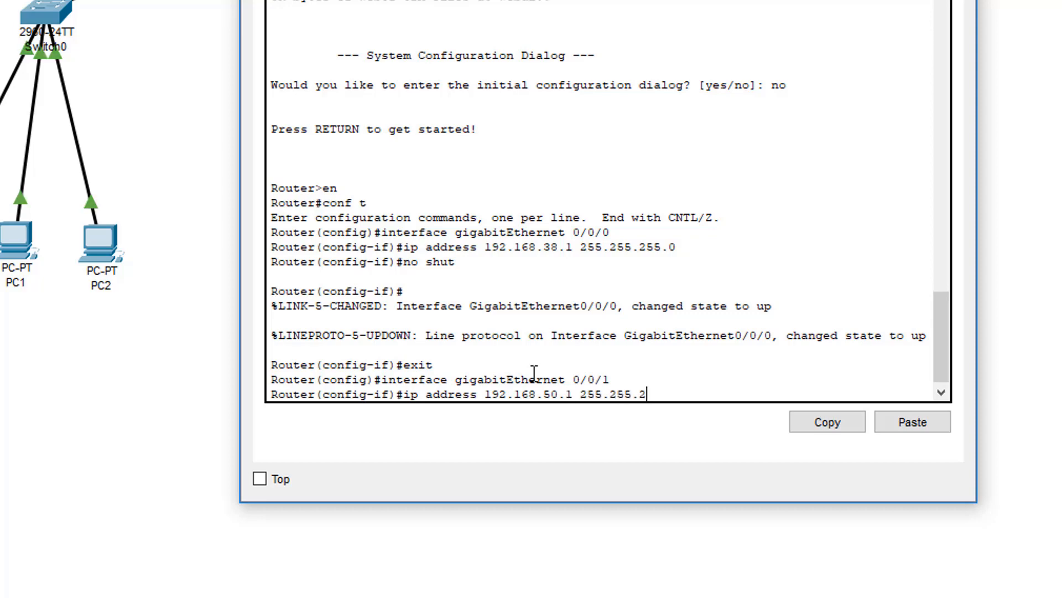
pyautogui.write('.0')
pyautogui.press('Return')
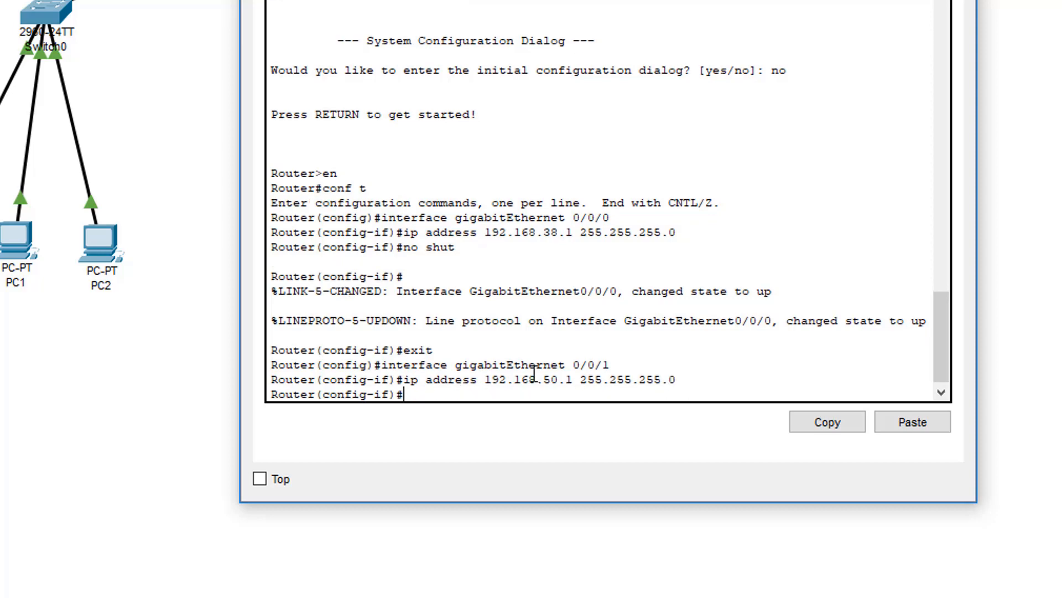
# - Enable Router0's gigabitEthernet 0/0/1 interface with no shut and leave configuration mode with end
pyautogui.write('no shut')
pyautogui.press('Return')
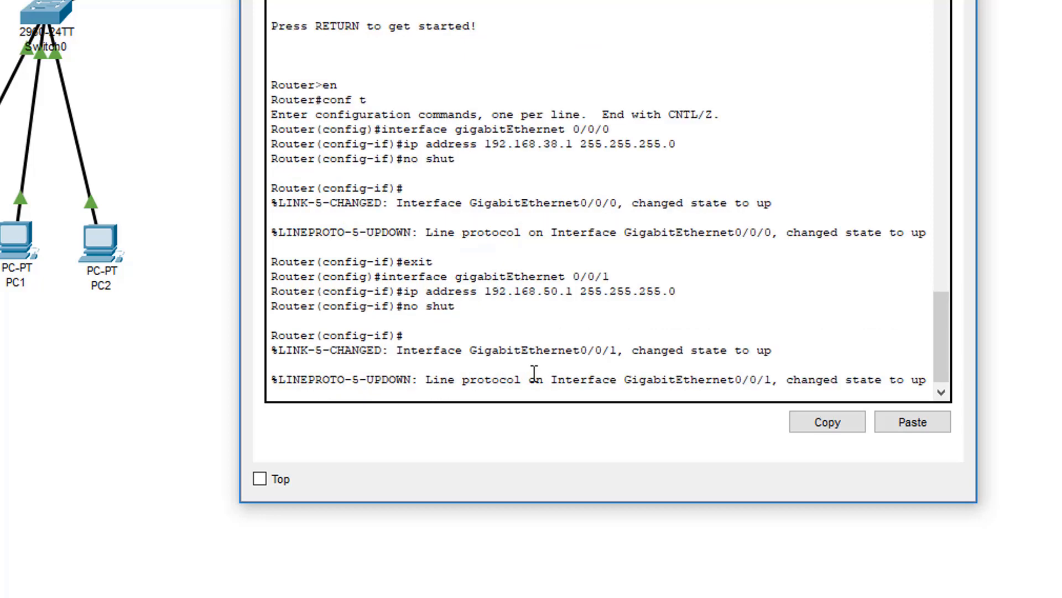
pyautogui.press('Return')
pyautogui.write('end')
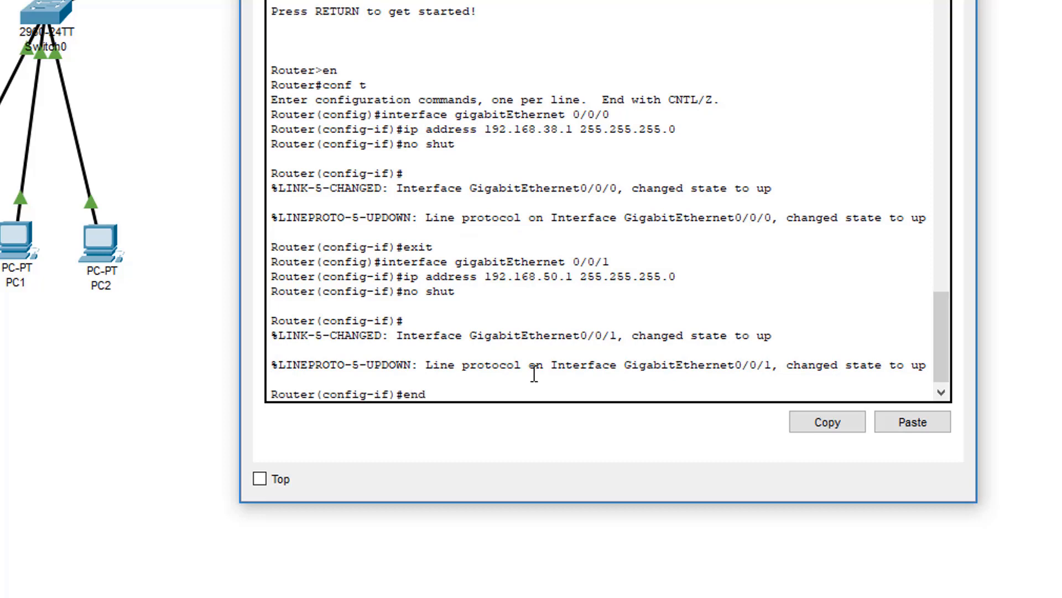
pyautogui.press('Return')
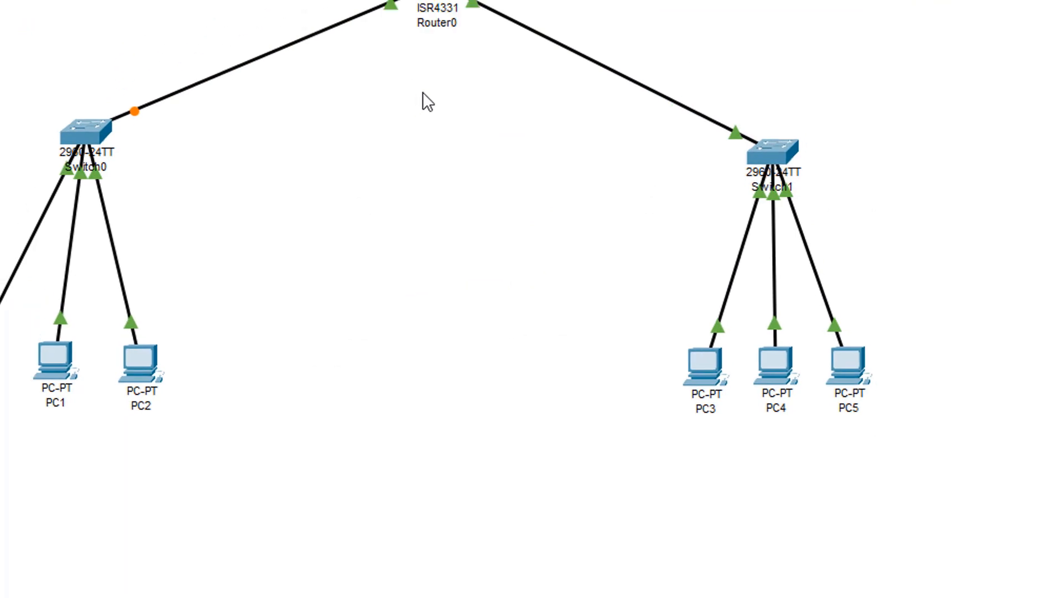
# - Switch to the assignment document in Word and add two blank lines after the Task-1 instructions
pyautogui.click(462, 211)
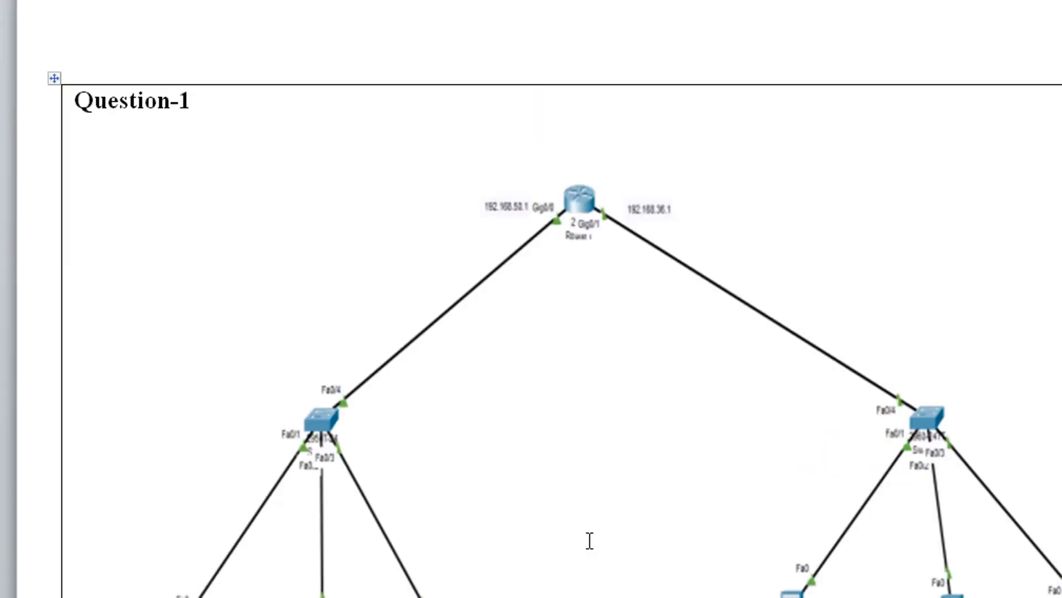
pyautogui.scroll(-10, 588, 540)
pyautogui.click(581, 471)
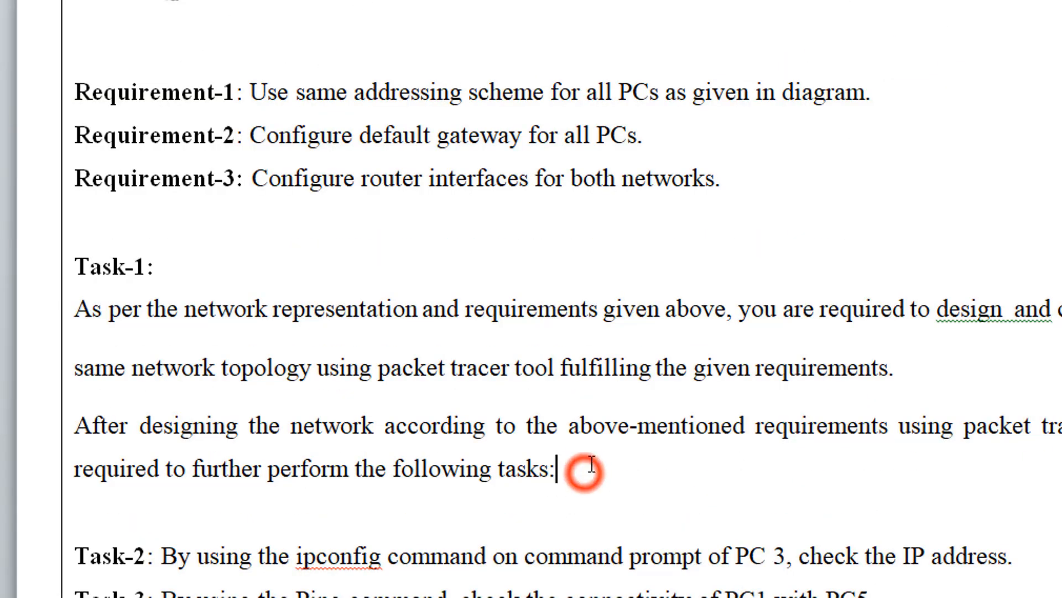
pyautogui.press('Return')
pyautogui.press('Return')
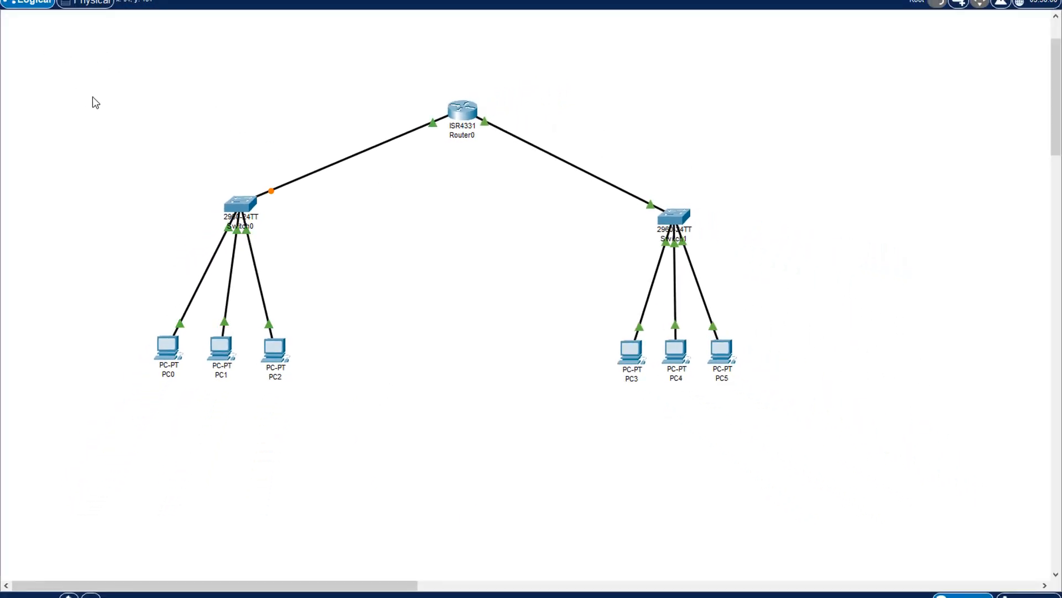
# - Capture a screenshot of the complete network topology in Packet Tracer and paste it below Task-1 in the Word document
pyautogui.press('super+shift+s')
pyautogui.moveTo(56, 28); pyautogui.dragTo(577, 515)
pyautogui.moveTo(655, 518); pyautogui.dragTo(914, 480)
pyautogui.moveTo(473, 590)
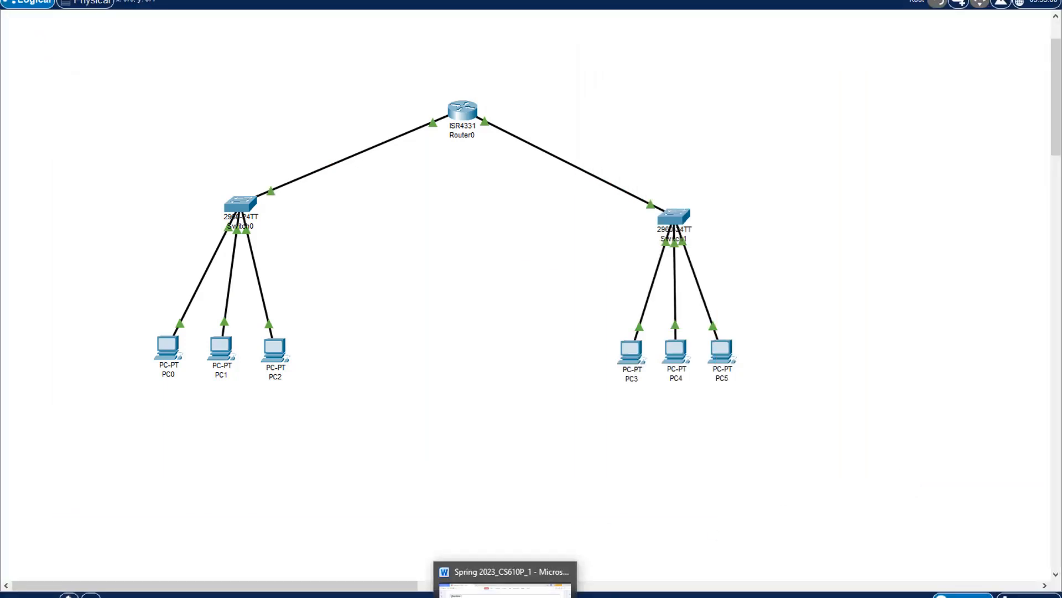
pyautogui.click(462, 567)
pyautogui.click(369, 398)
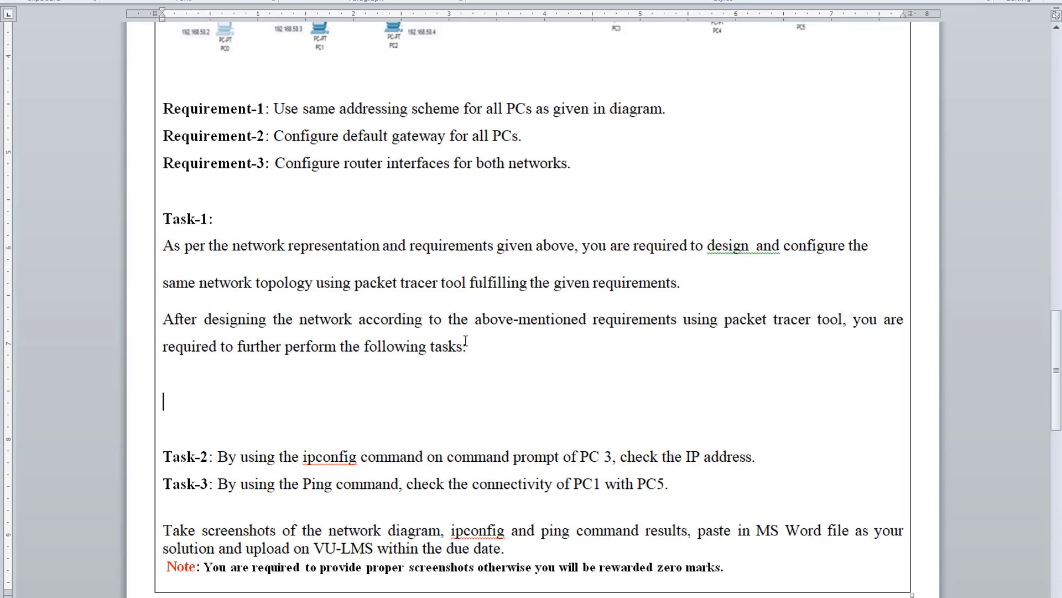
pyautogui.hotkey('ctrl', 'v')
# - Add two blank lines after the Task-2 instruction in the assignment document
pyautogui.scroll(-5, 498, 343)
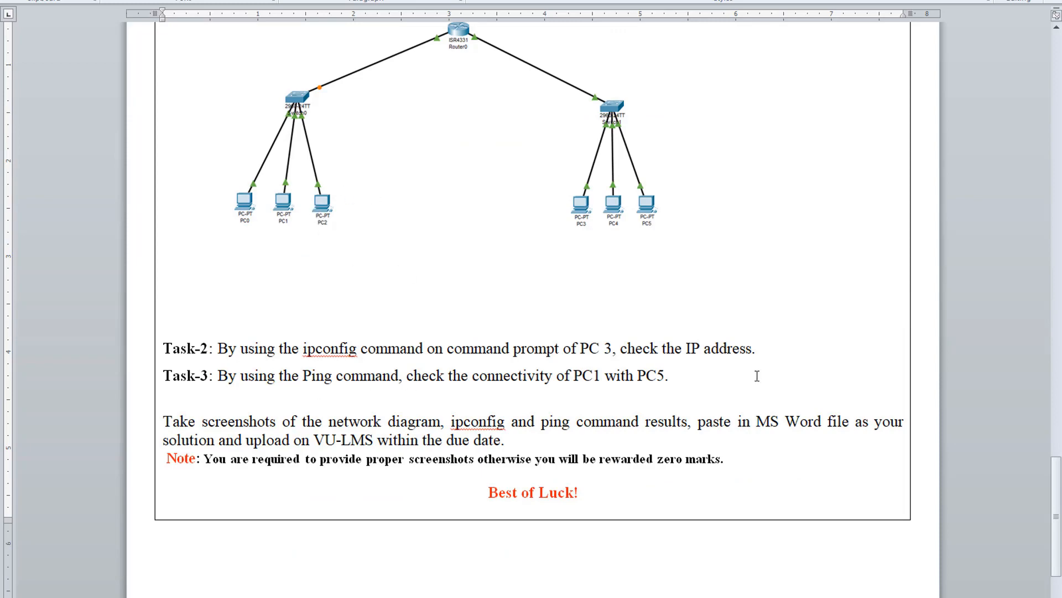
pyautogui.click(773, 348)
pyautogui.press('Return')
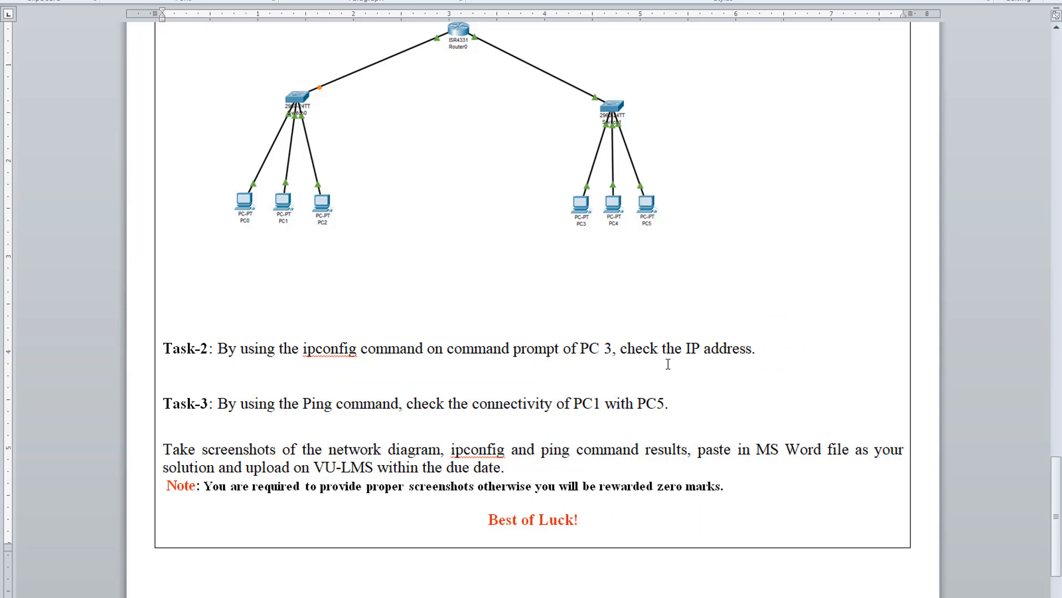
pyautogui.press('Return')
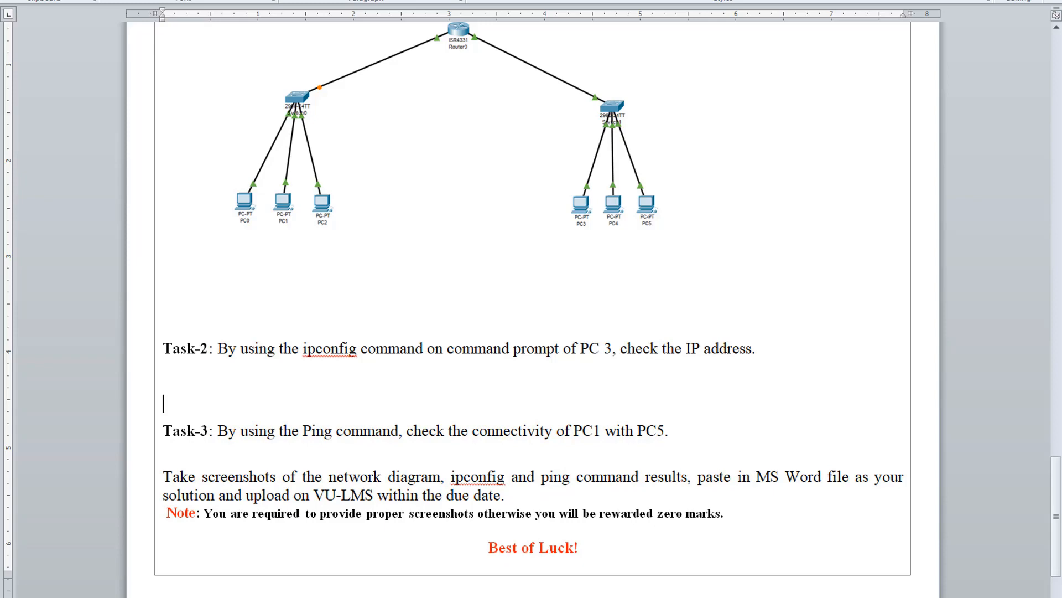
# - Switch back to Packet Tracer, view PC3's IP configuration, and close its window
pyautogui.hotkey('alt', 'Tab')
pyautogui.hotkey('alt', 'Tab')
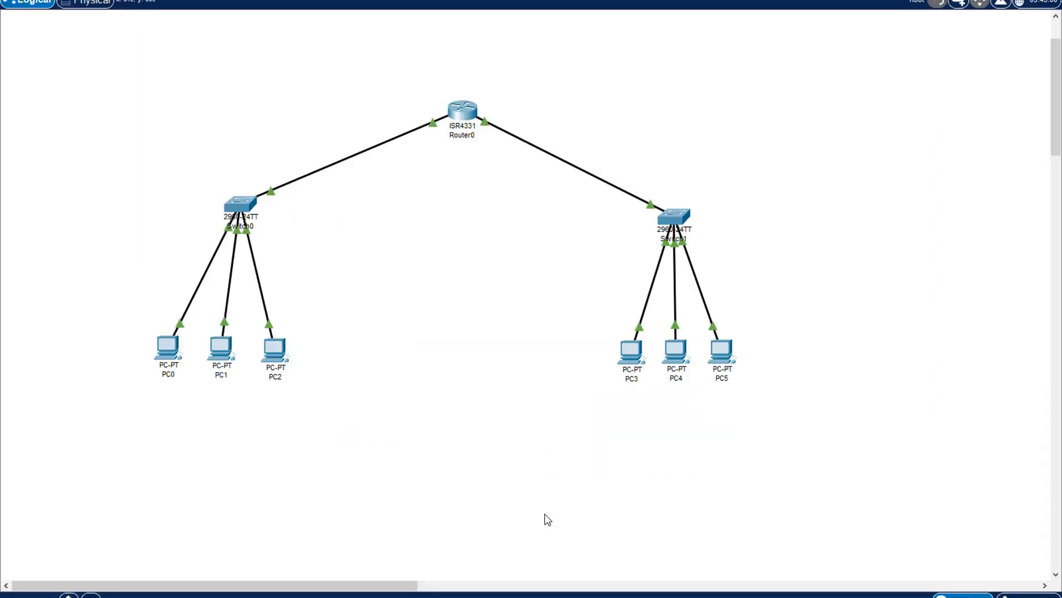
pyautogui.click(631, 352)
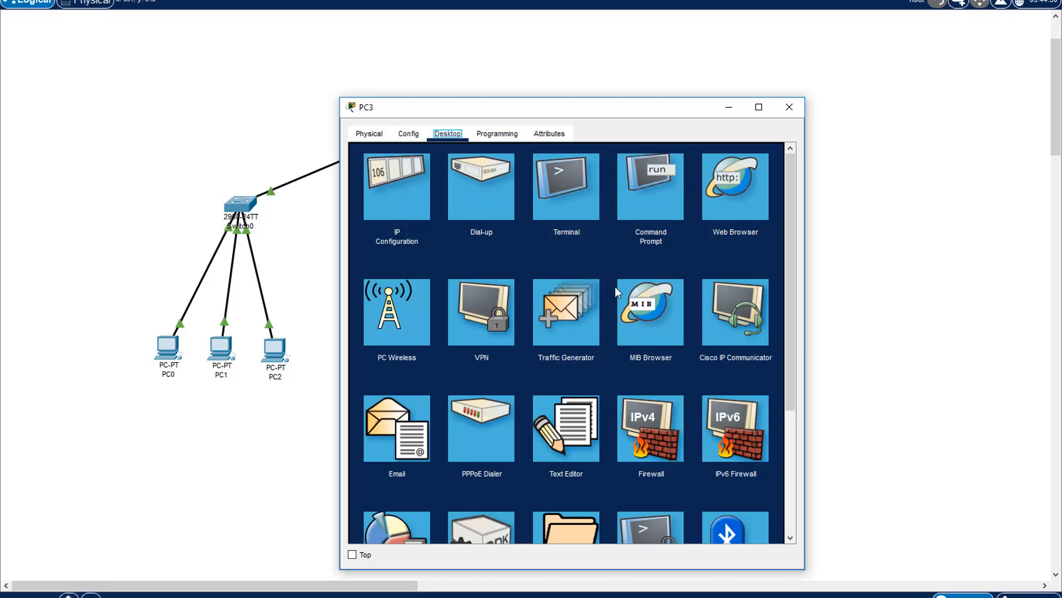
pyautogui.click(415, 193)
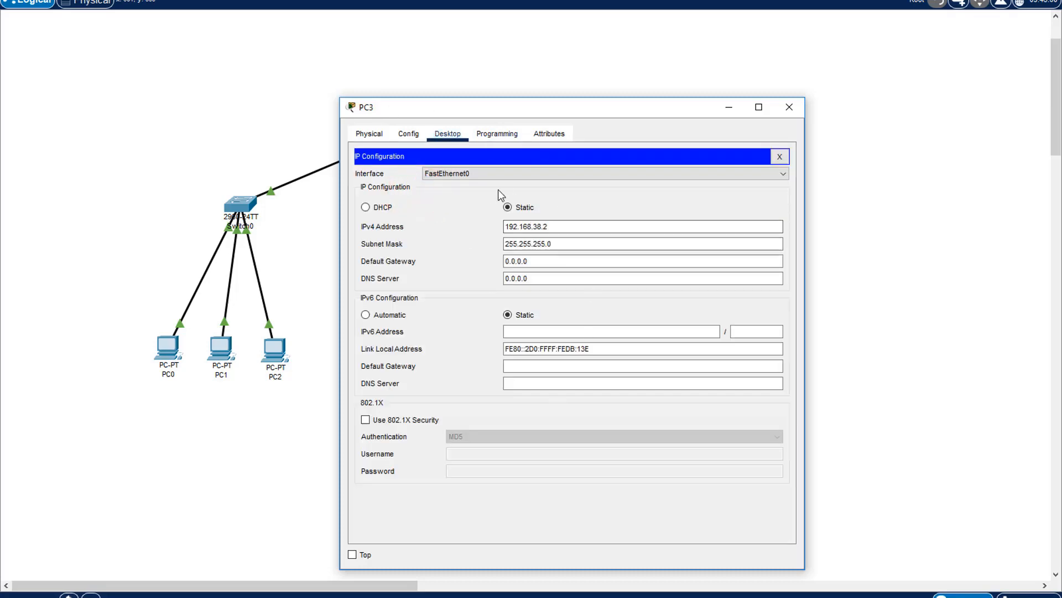
pyautogui.click(790, 107)
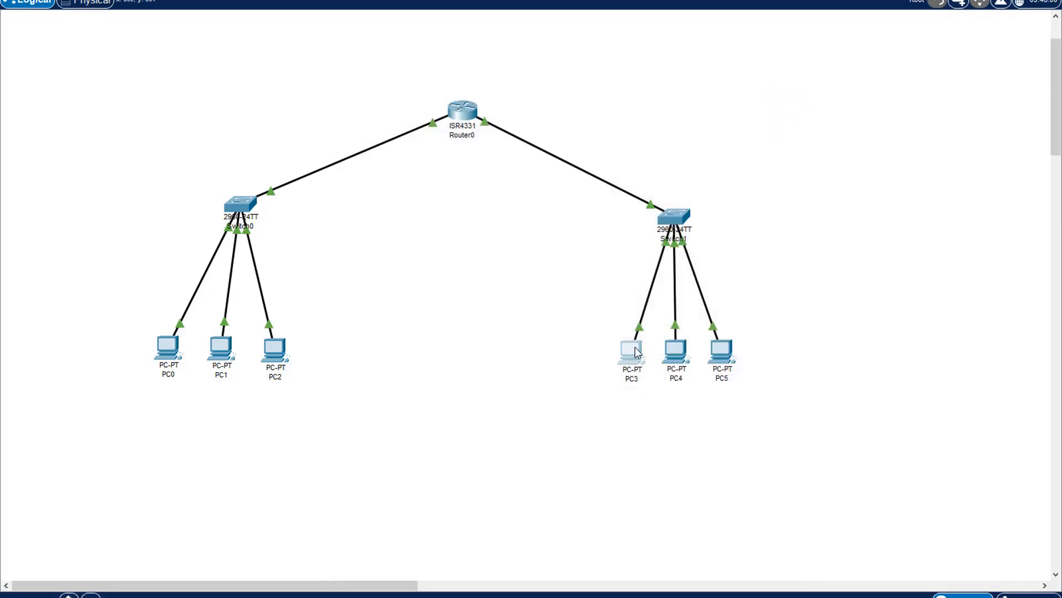
# - Run ipconfig in PC3's command prompt to check its IP address
pyautogui.click(636, 353)
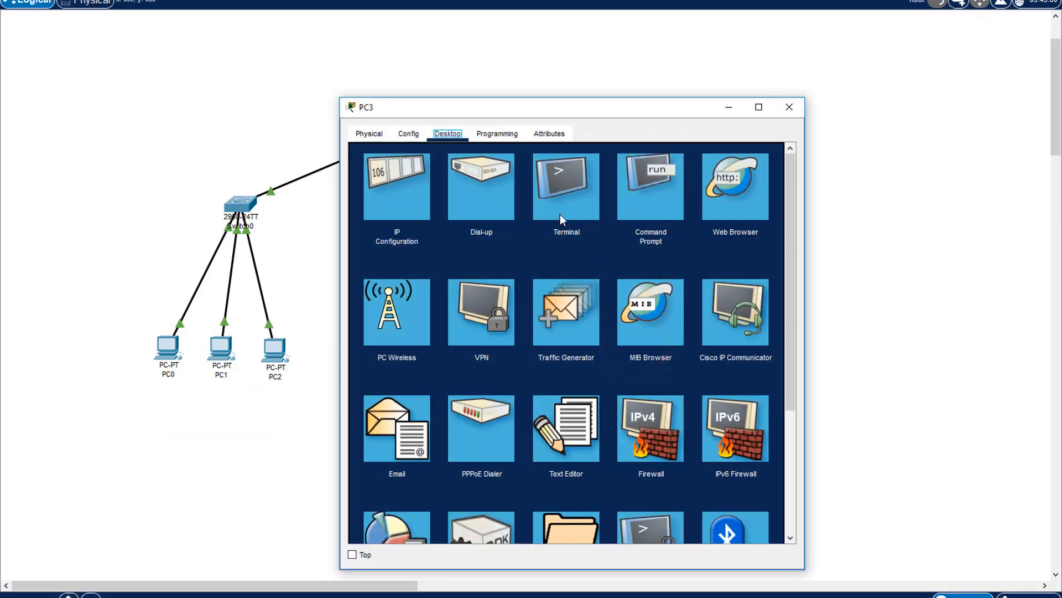
pyautogui.click(655, 204)
pyautogui.scroll(-6, 655, 200)
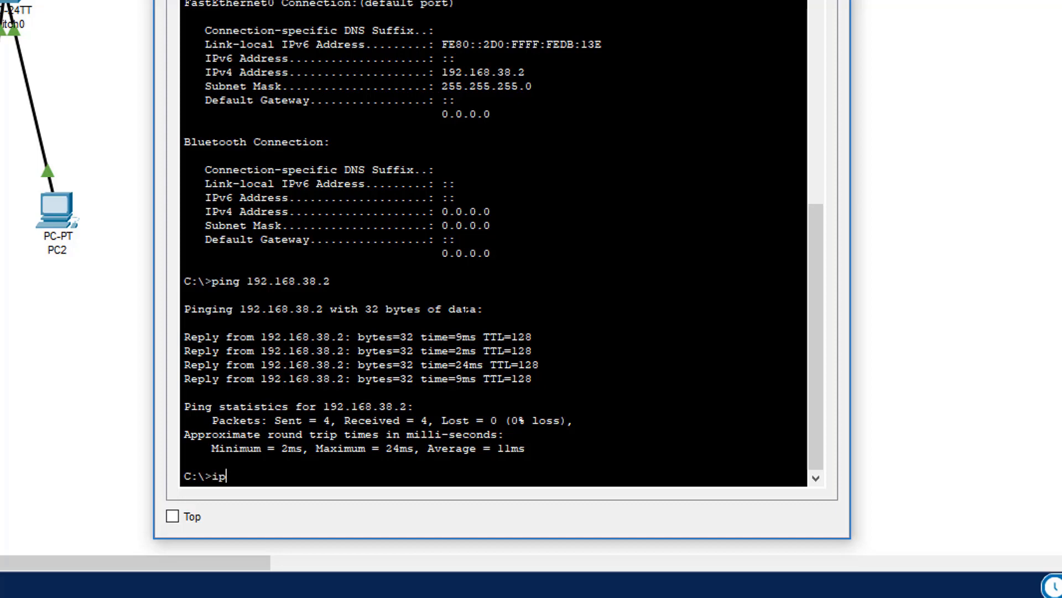
pyautogui.write('onfig')
pyautogui.press('Return')
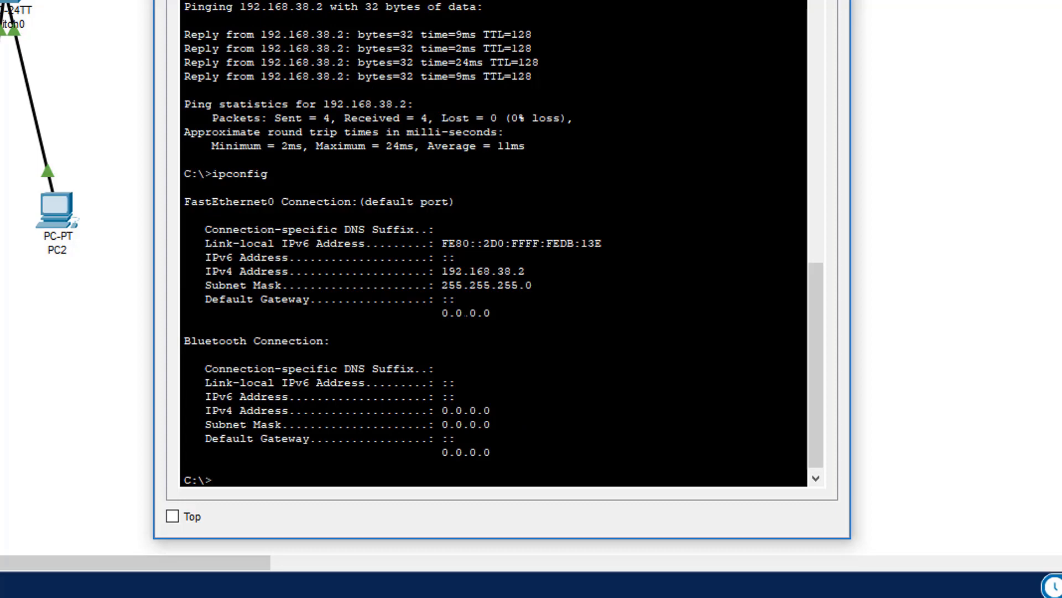
# - Start a ping command in PC3's command prompt and paste in the Ip Address 3 value, 192.168.38.2, copied from the Notepad list
pyautogui.write('ping 192')
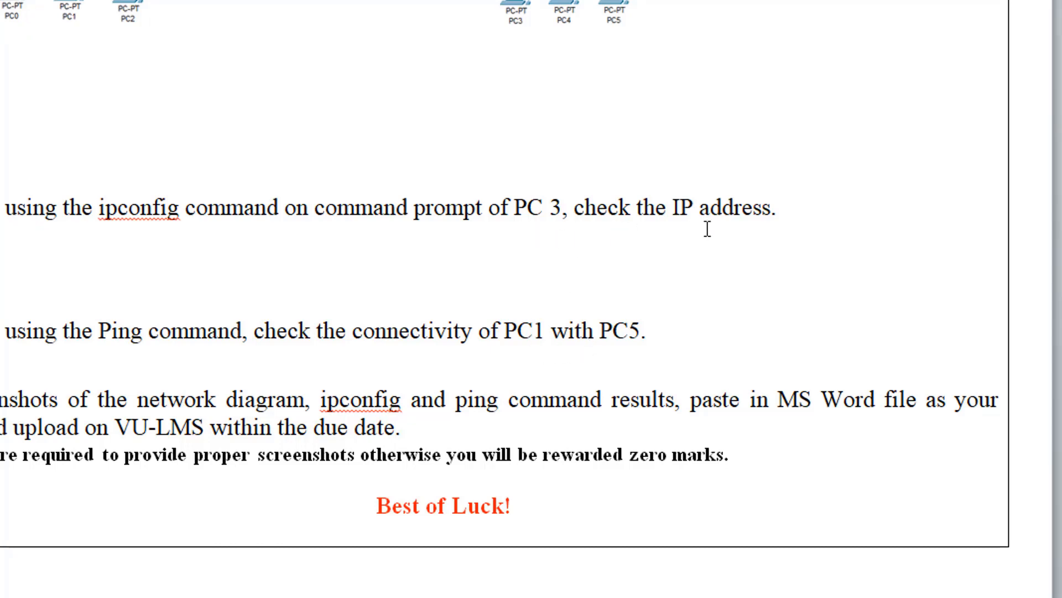
pyautogui.click(542, 597)
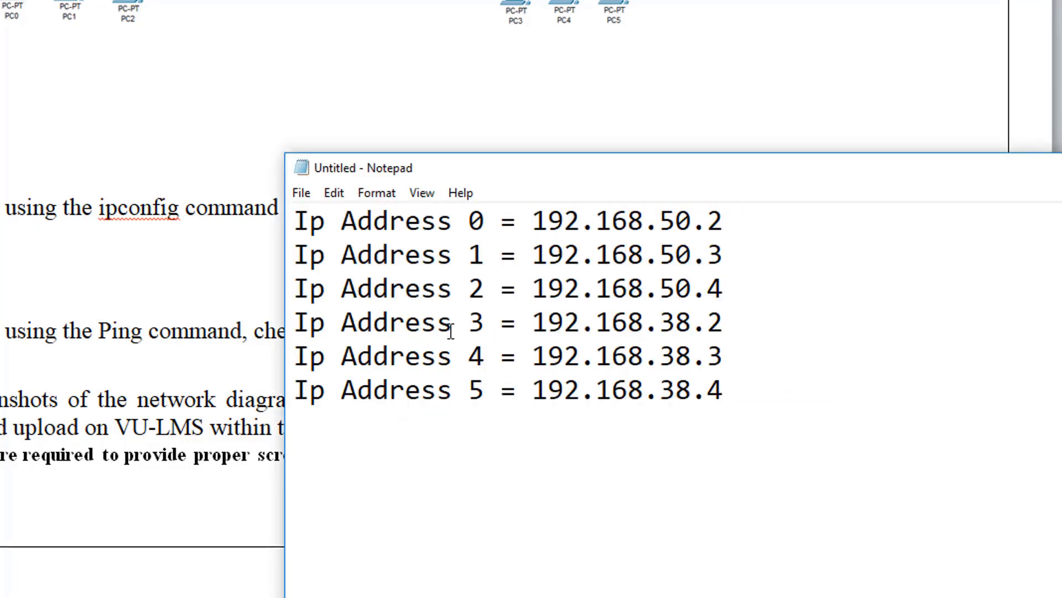
pyautogui.moveTo(729, 323); pyautogui.dragTo(532, 322)
pyautogui.rightClick(552, 316)
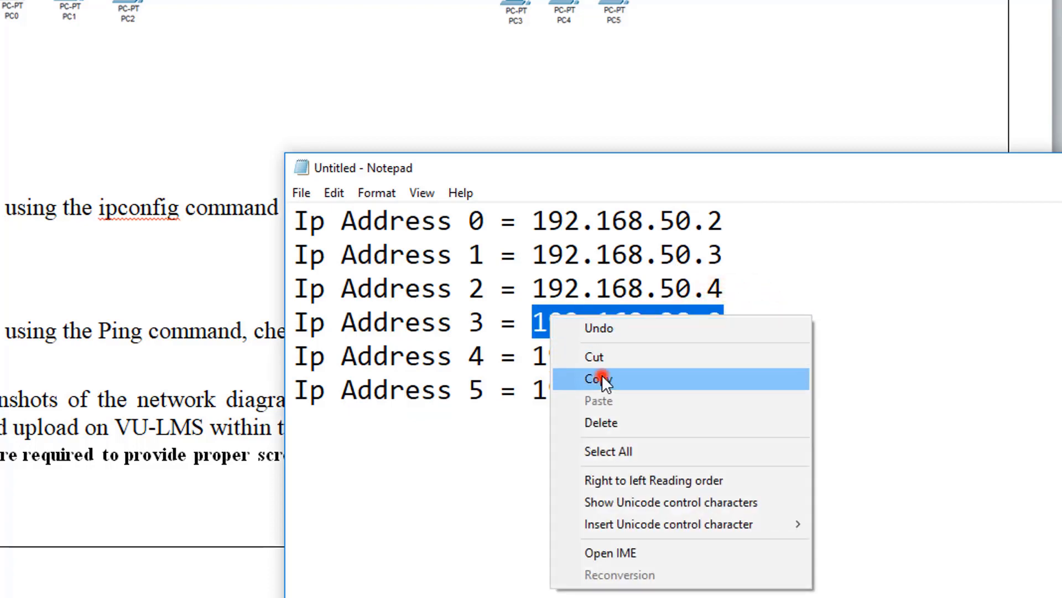
pyautogui.click(602, 374)
pyautogui.click(188, 285)
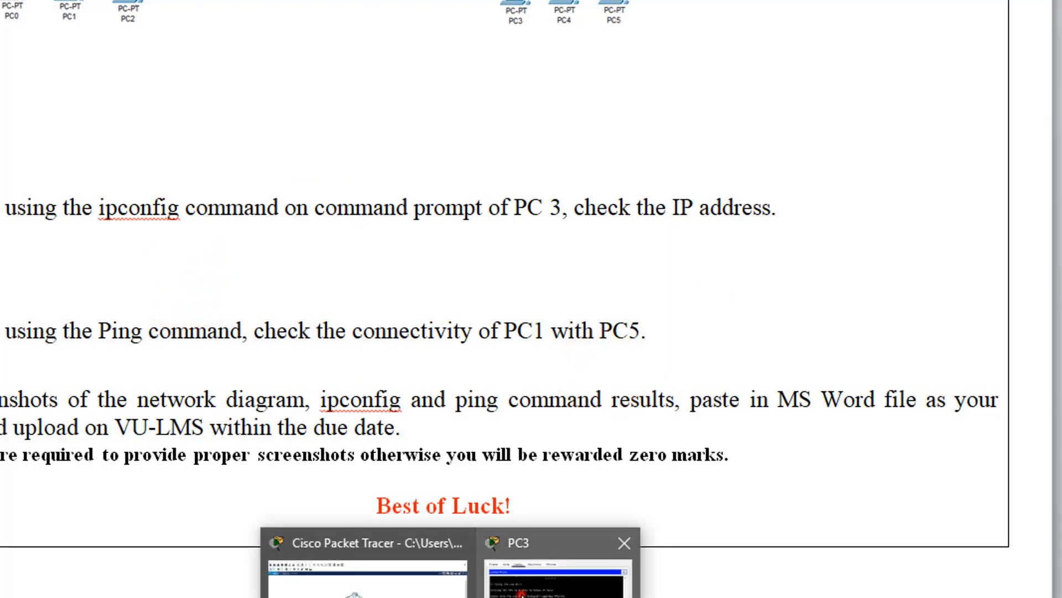
pyautogui.click(520, 578)
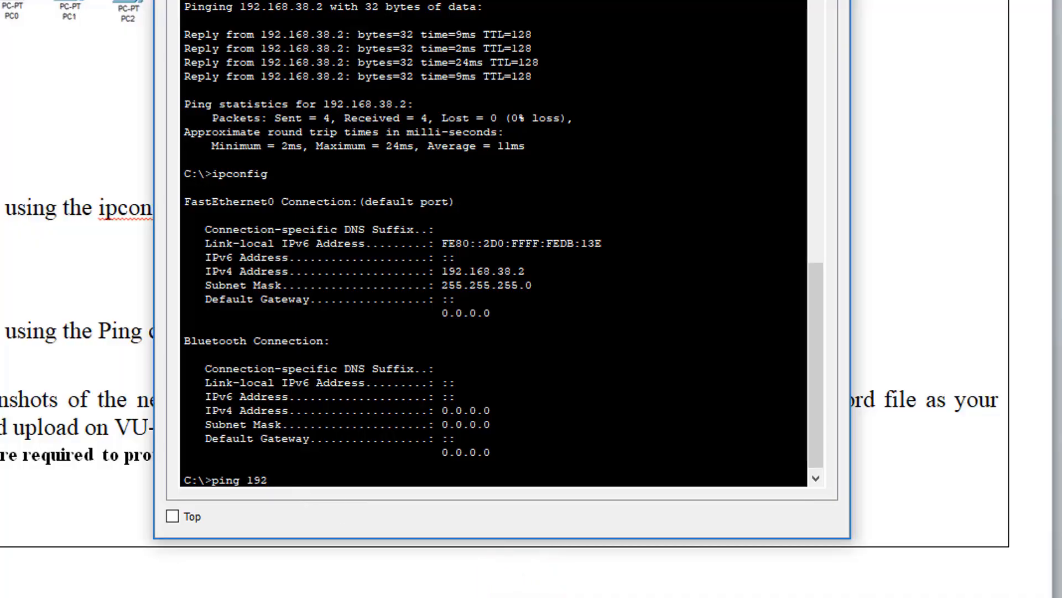
pyautogui.rightClick(285, 475)
pyautogui.click(314, 504)
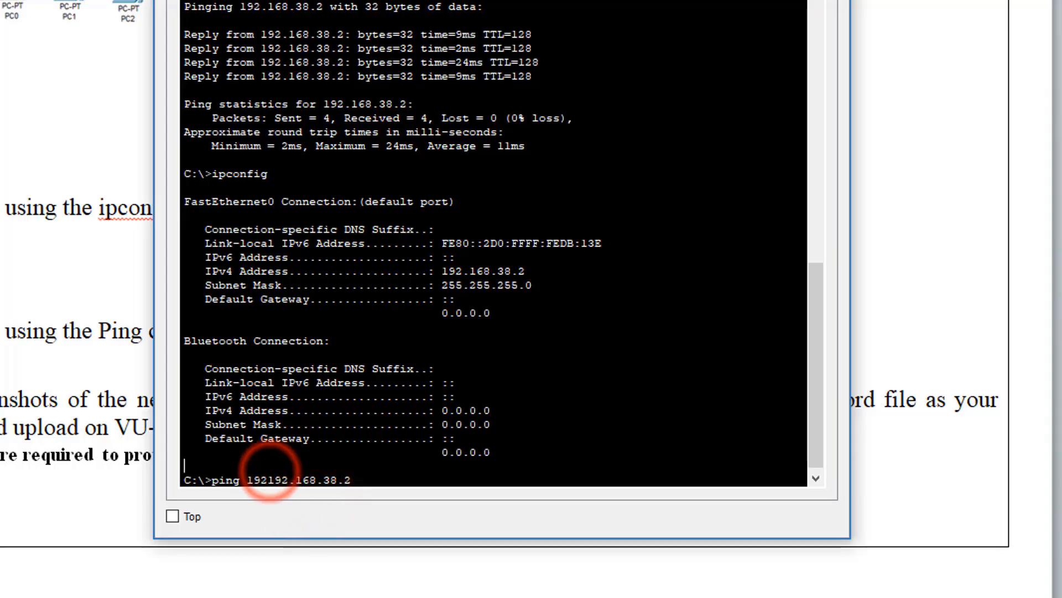
# - Clear the duplicated address from the command line and ping 192.168.38.2 from PC3's command prompt, checking the address in Notepad
pyautogui.click(272, 483)
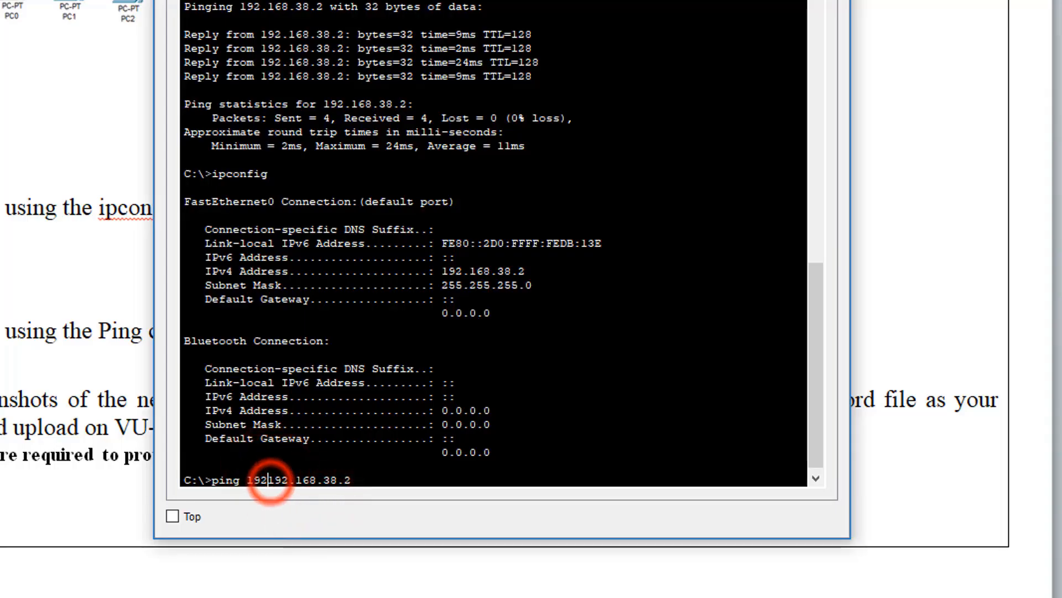
pyautogui.press('BackSpace')
pyautogui.press('BackSpace')
pyautogui.press('BackSpace')
pyautogui.press('BackSpace')
pyautogui.press('BackSpace')
pyautogui.press('BackSpace')
pyautogui.press('BackSpace')
pyautogui.press('BackSpace')
pyautogui.press('BackSpace')
pyautogui.press('BackSpace')
pyautogui.press('BackSpace')
pyautogui.press('BackSpace')
pyautogui.press('BackSpace')
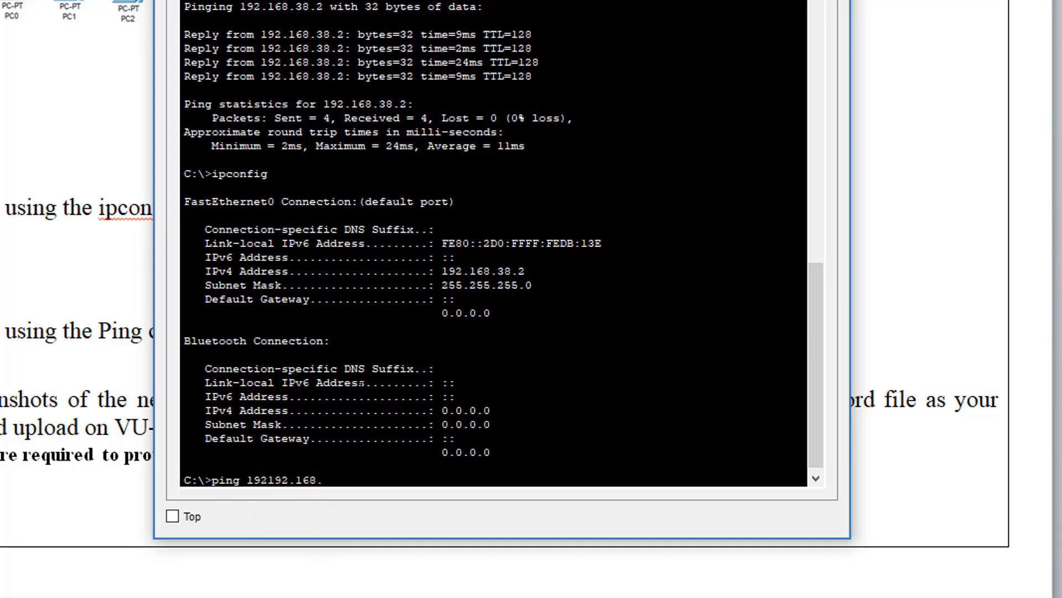
pyautogui.write('2.')
pyautogui.hotkey('alt', 'Tab')
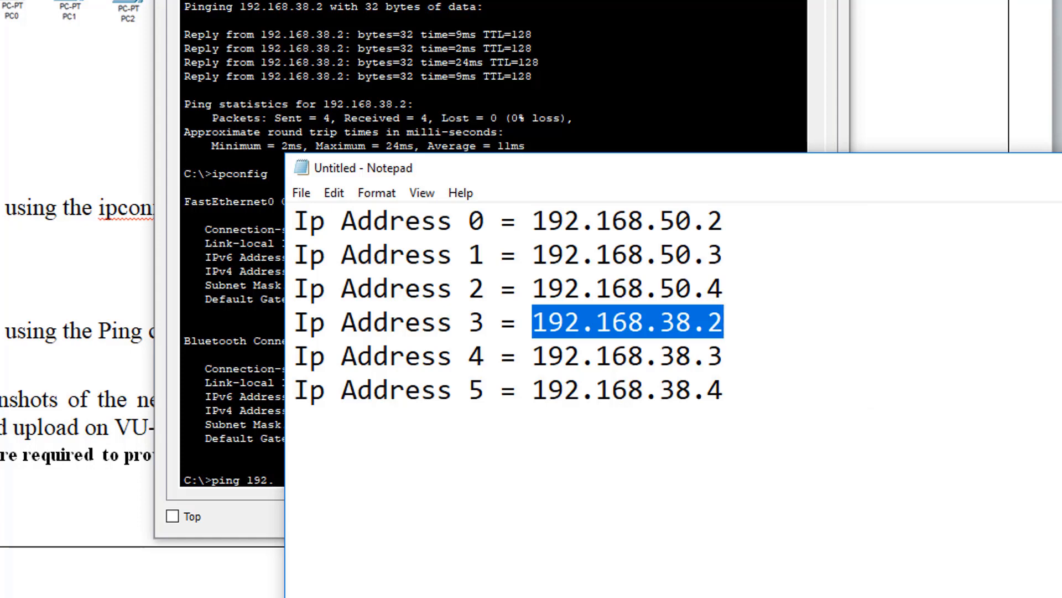
pyautogui.click(360, 596)
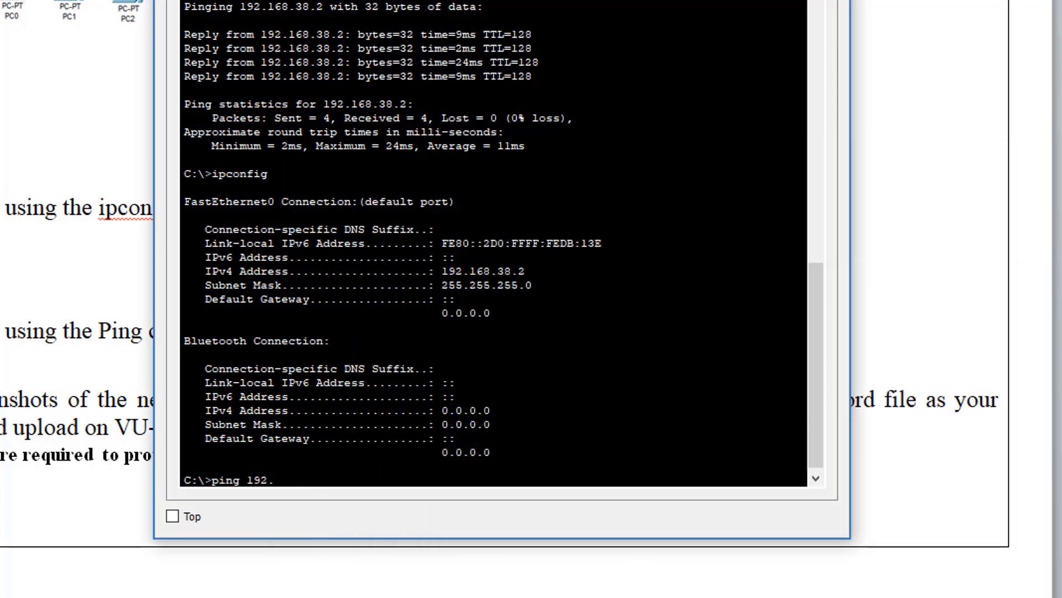
pyautogui.write('168.38.2')
pyautogui.press('Return')
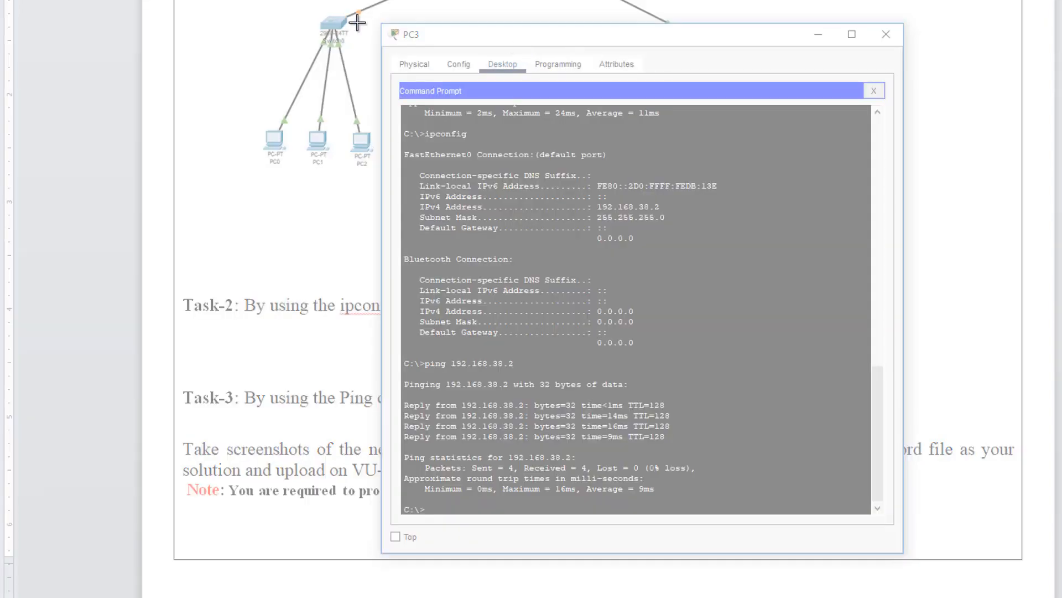
# - Capture PC3's command prompt window as a screenshot, close the window, and paste the image below Task-2 in the Word document
pyautogui.moveTo(373, 17); pyautogui.dragTo(896, 569)
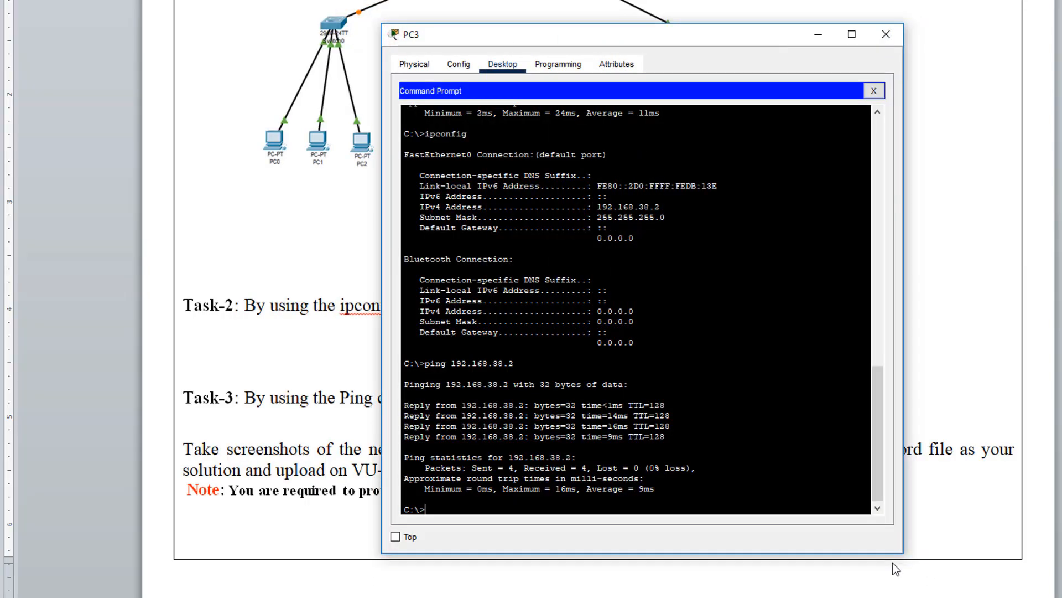
pyautogui.click(885, 34)
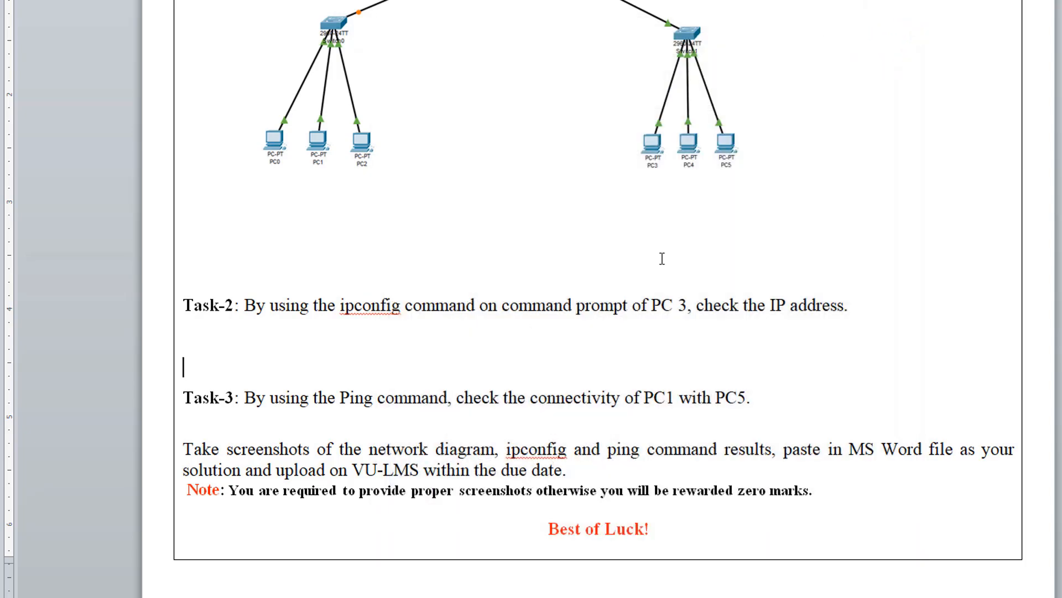
pyautogui.hotkey('ctrl', 'v')
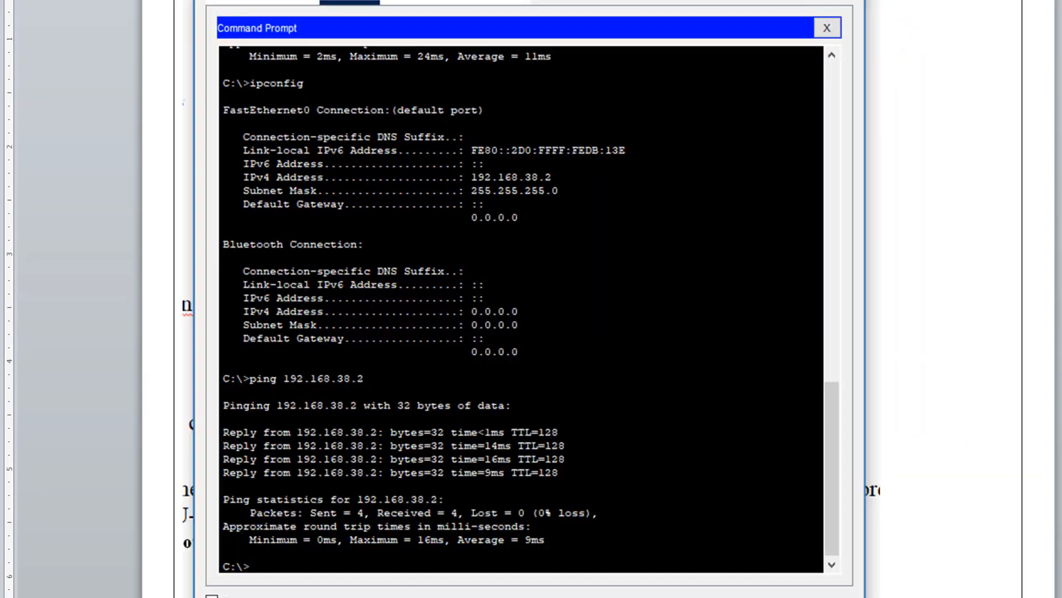
pyautogui.click(946, 220)
pyautogui.scroll(-6, 936, 243)
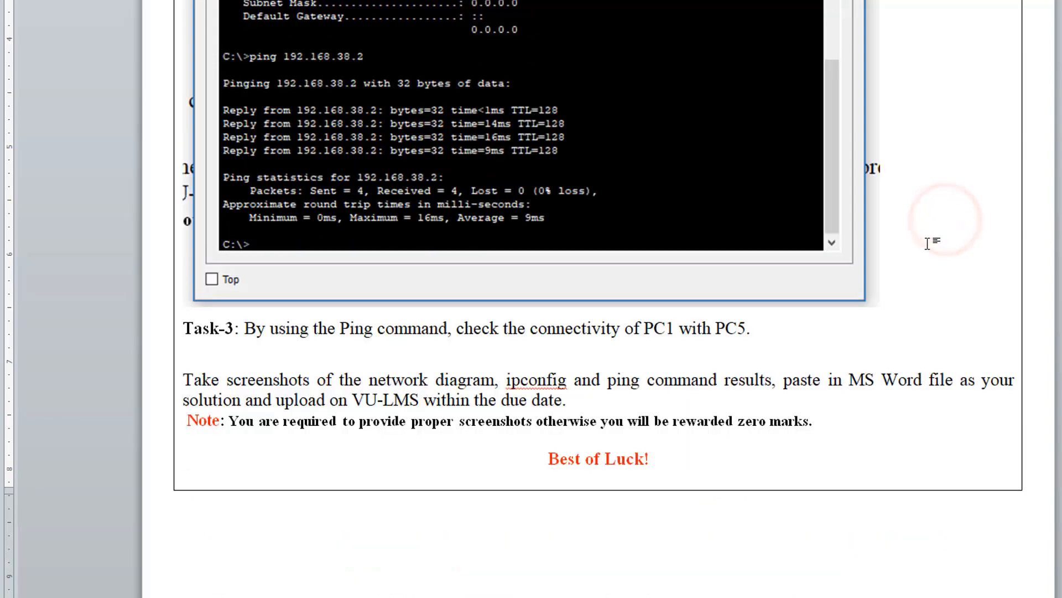
pyautogui.scroll(5, 929, 242)
# - Set the pasted command prompt screenshot's text wrapping to In Front of Text, shrink it, and move it aside from the Task-2 text
pyautogui.click(660, 141)
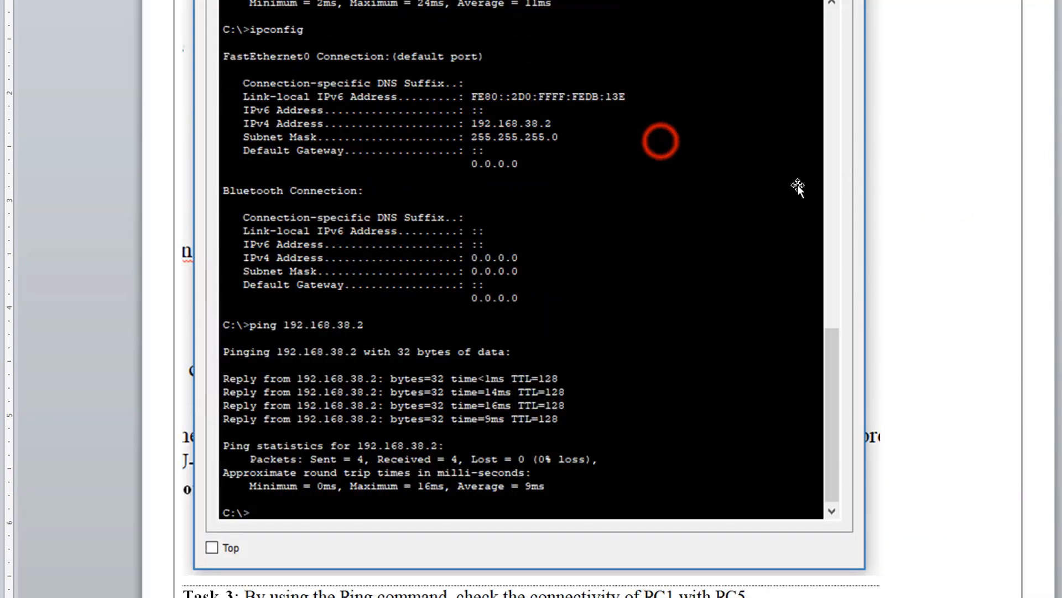
pyautogui.rightClick(676, 178)
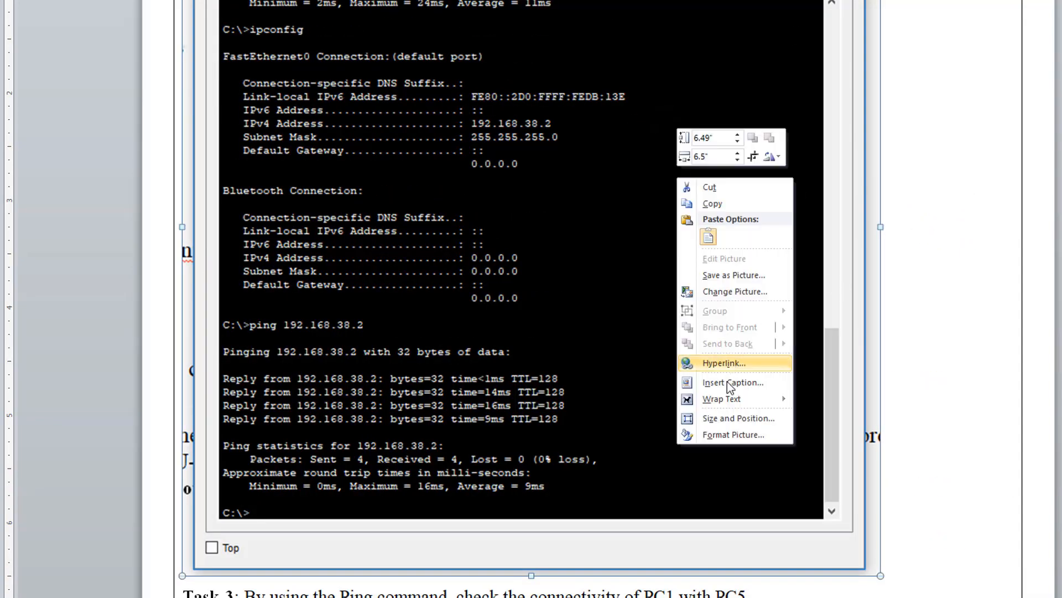
pyautogui.moveTo(722, 399)
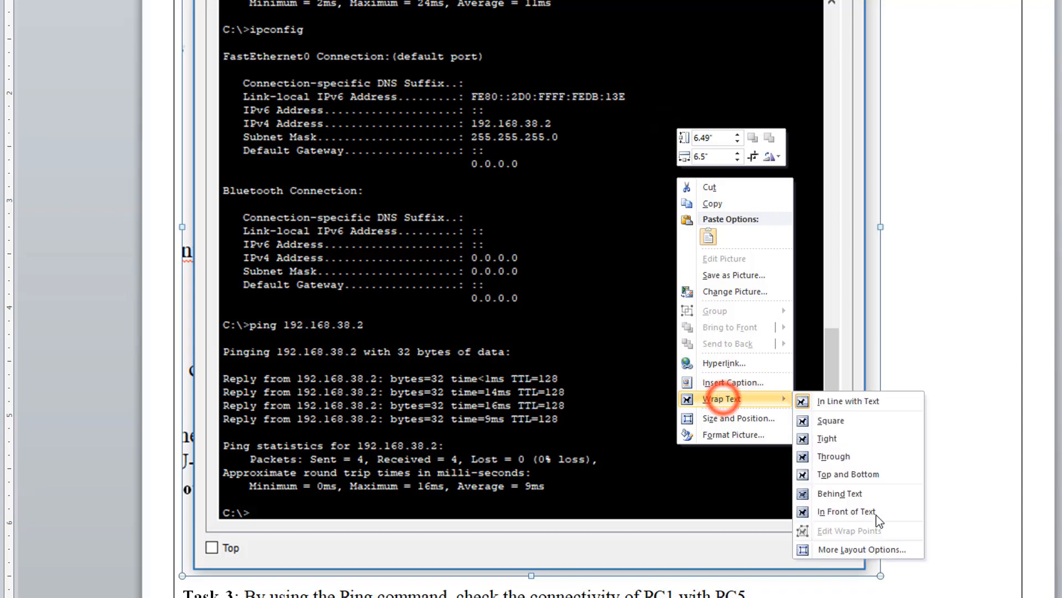
pyautogui.click(830, 512)
pyautogui.moveTo(863, 568); pyautogui.dragTo(586, 281)
pyautogui.moveTo(463, 229); pyautogui.dragTo(851, 425)
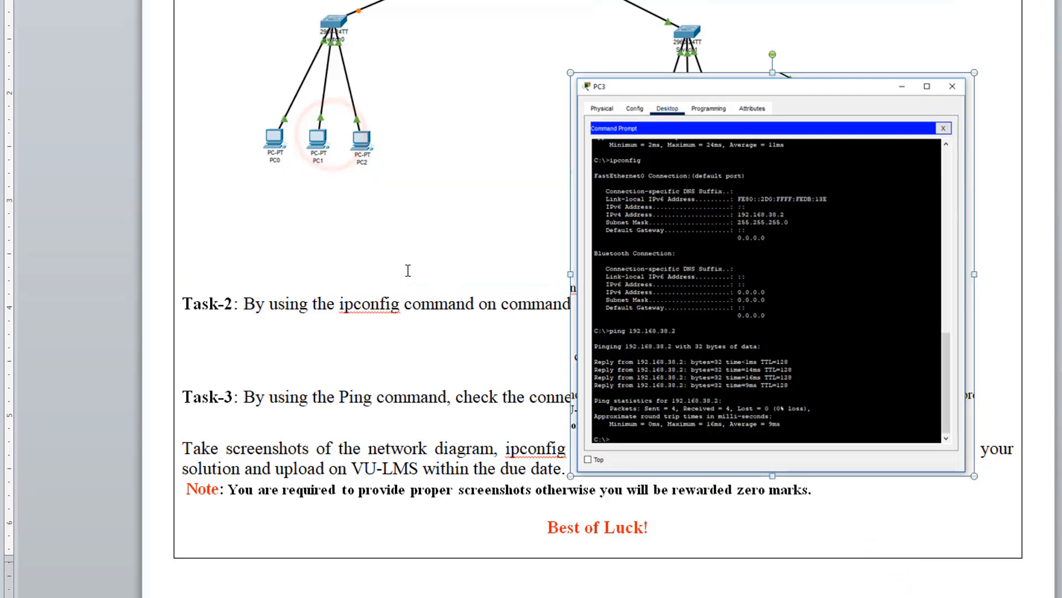
# - Add blank lines below the Task-2 instruction and move the command prompt screenshot into that space above Task-3
pyautogui.click(323, 337)
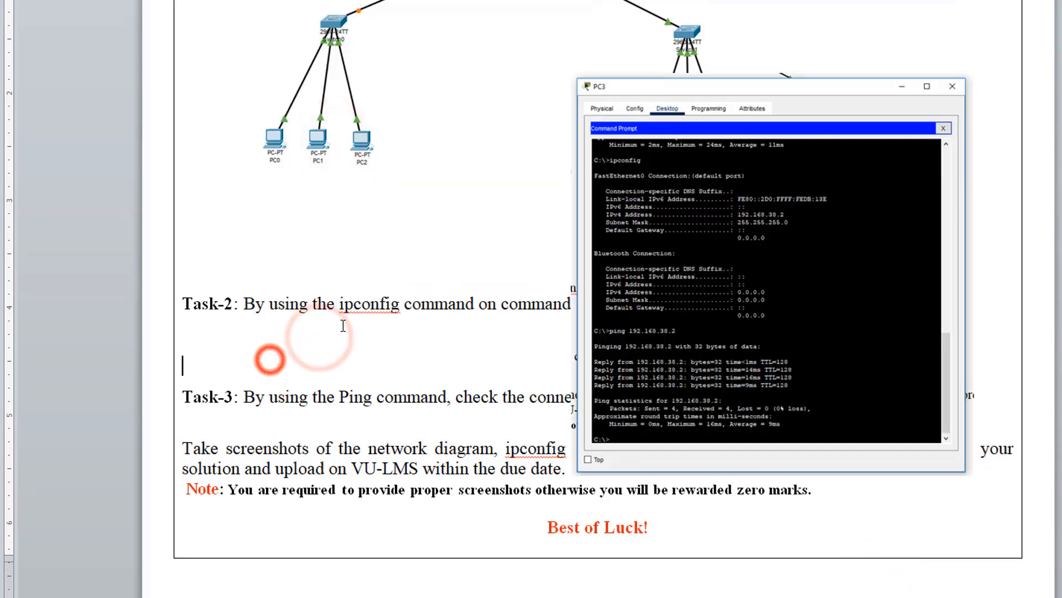
pyautogui.scroll(-1, 345, 325)
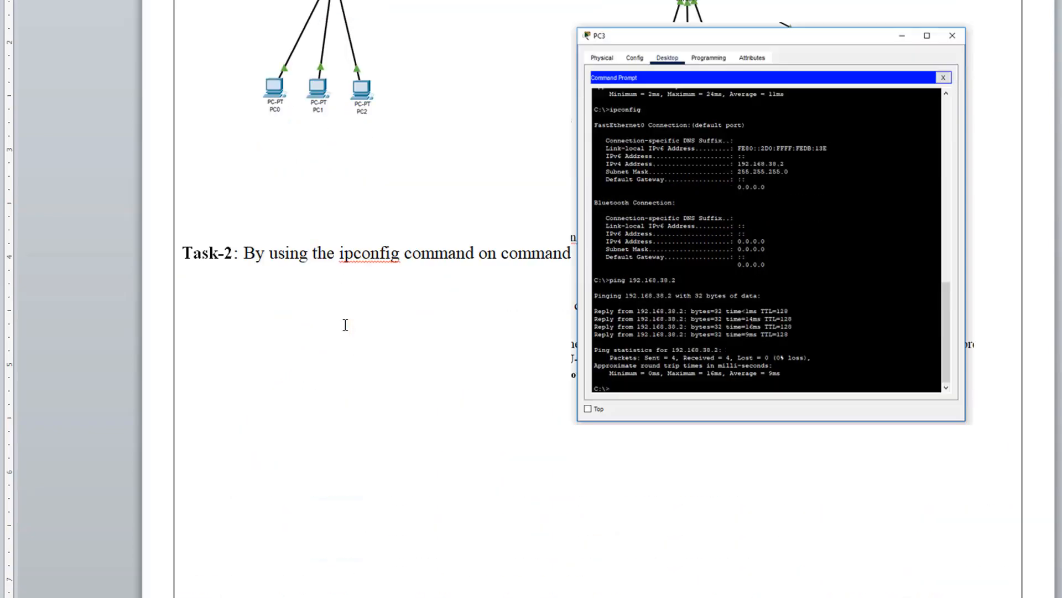
pyautogui.scroll(-2, 356, 322)
pyautogui.moveTo(757, 175); pyautogui.dragTo(548, 429)
pyautogui.click(828, 443)
pyautogui.scroll(-5, 827, 449)
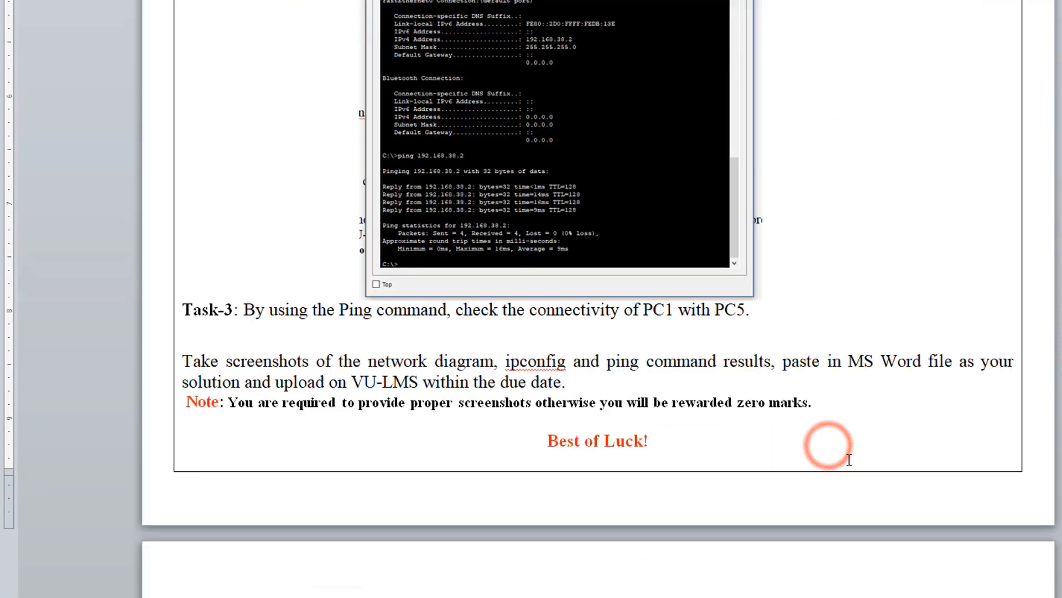
# - Insert nine blank lines before Task-3 so that it starts on the next page
pyautogui.click(195, 285)
pyautogui.press('Return')
pyautogui.press('Return')
pyautogui.press('Return')
pyautogui.press('Return')
pyautogui.press('Return')
pyautogui.press('Return')
pyautogui.press('Return')
pyautogui.press('Return')
pyautogui.press('Return')
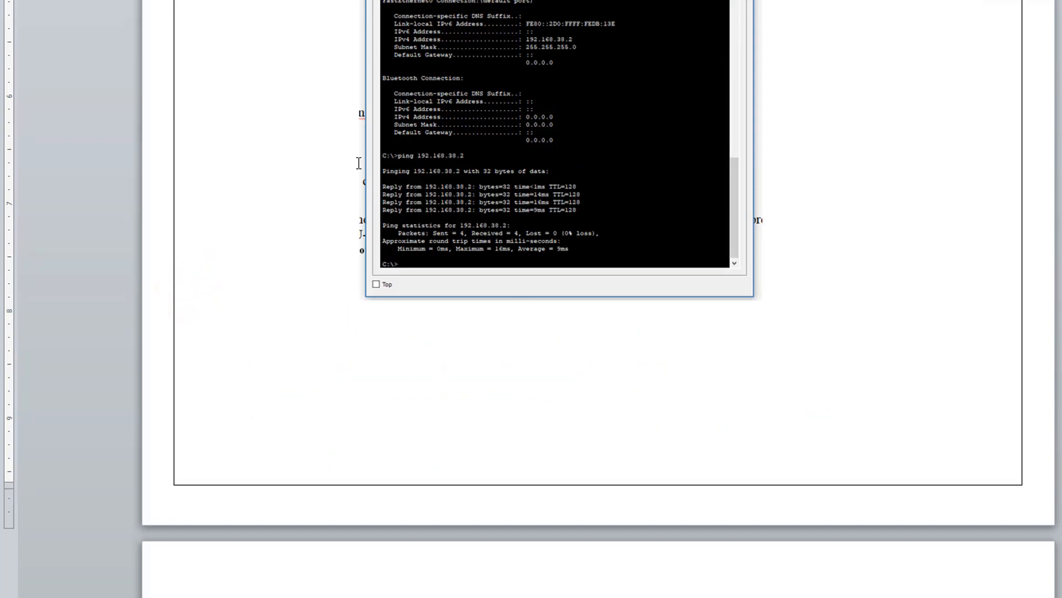
# - Reposition the command prompt screenshot within the blank area under Task-2 and check the page layout
pyautogui.scroll(-4, 294, 147)
pyautogui.scroll(4, 437, 224)
pyautogui.moveTo(528, 159); pyautogui.dragTo(683, 252)
pyautogui.scroll(-3, 683, 252)
pyautogui.scroll(-5, 682, 251)
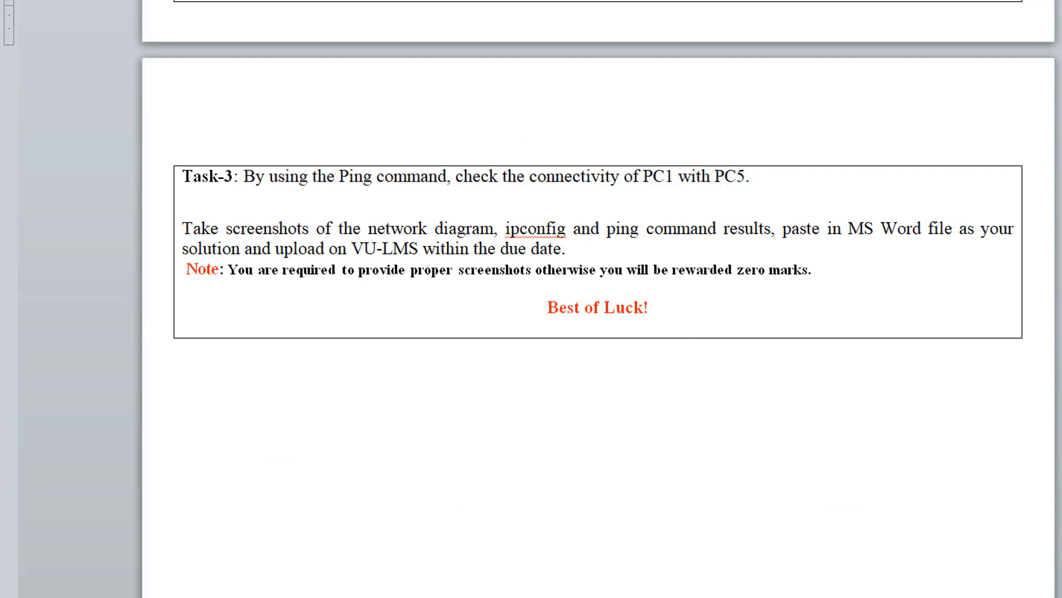
pyautogui.scroll(7, 538, 258)
pyautogui.scroll(-6, 562, 275)
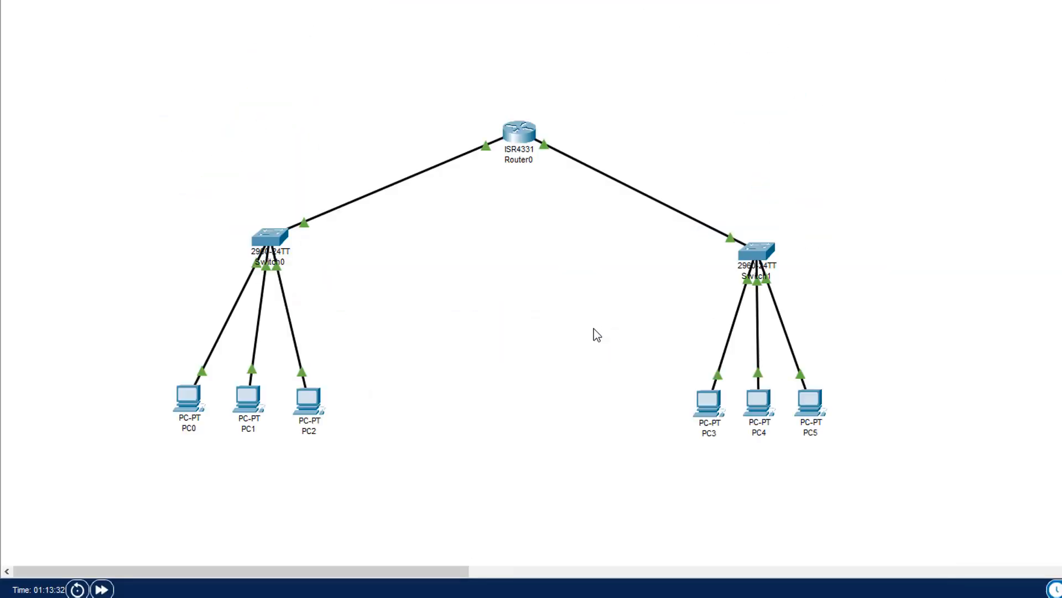
# - Switch to Packet Tracer, set PC0's default gateway to 192.168.50.1, and close its window
pyautogui.click(187, 401)
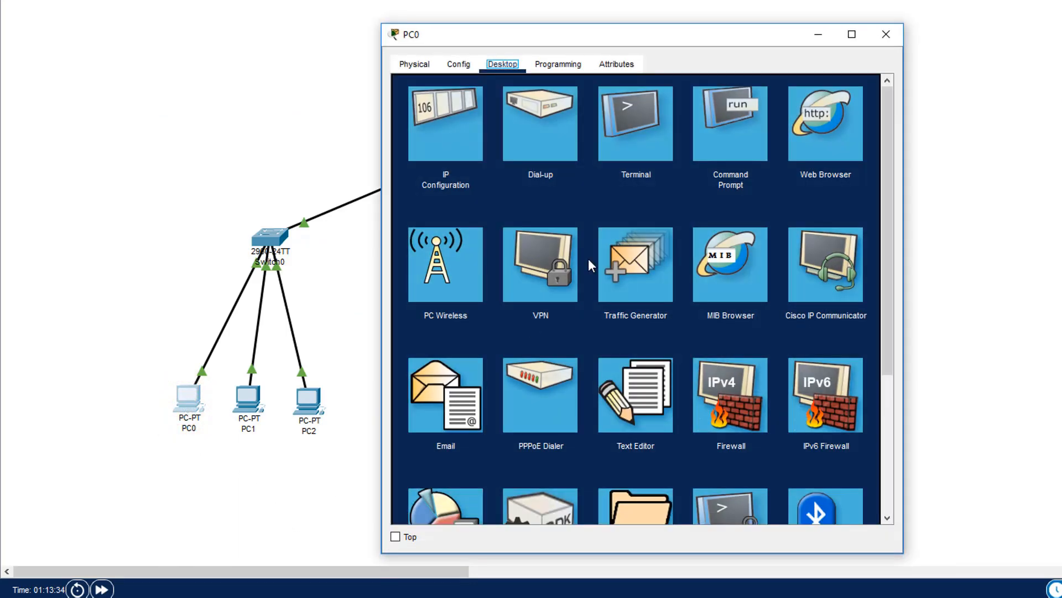
pyautogui.click(439, 145)
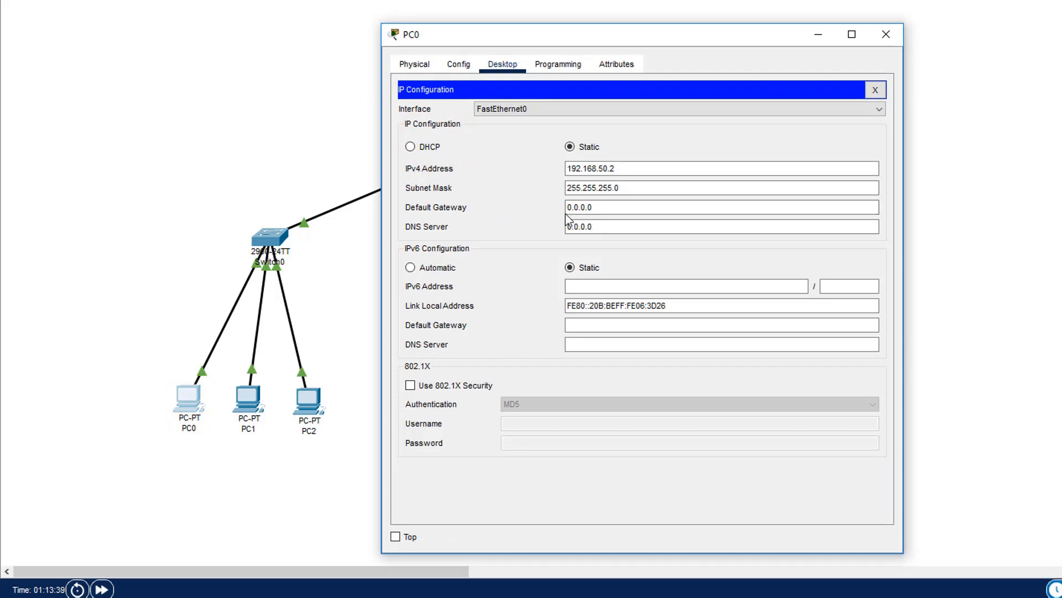
pyautogui.doubleClick(636, 208)
pyautogui.write('192.168.50.1')
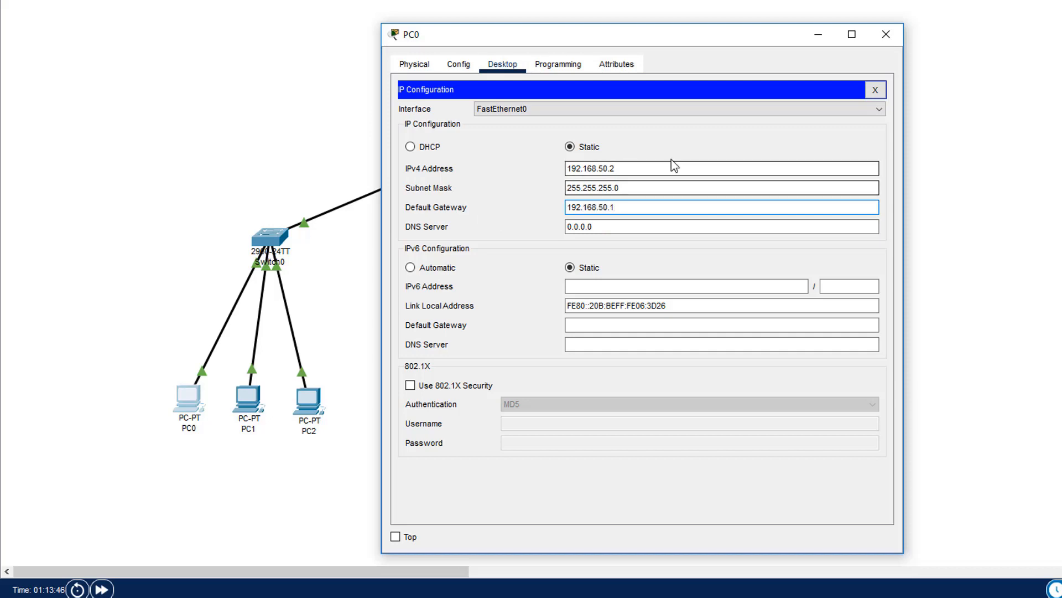
pyautogui.click(885, 34)
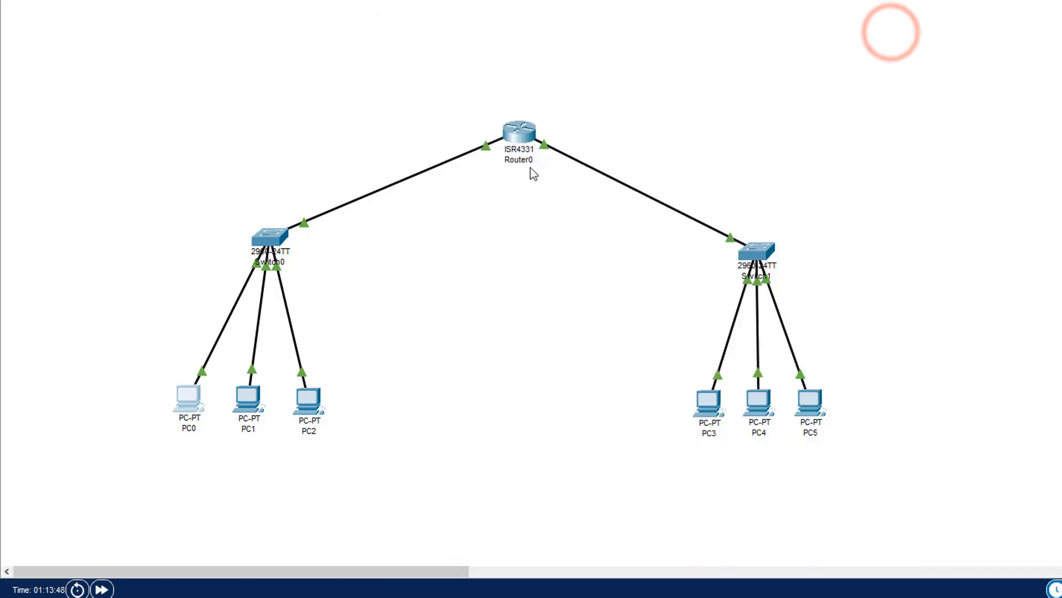
# - Review Router0's command-line history, configuration and physical view, and close its window
pyautogui.click(507, 135)
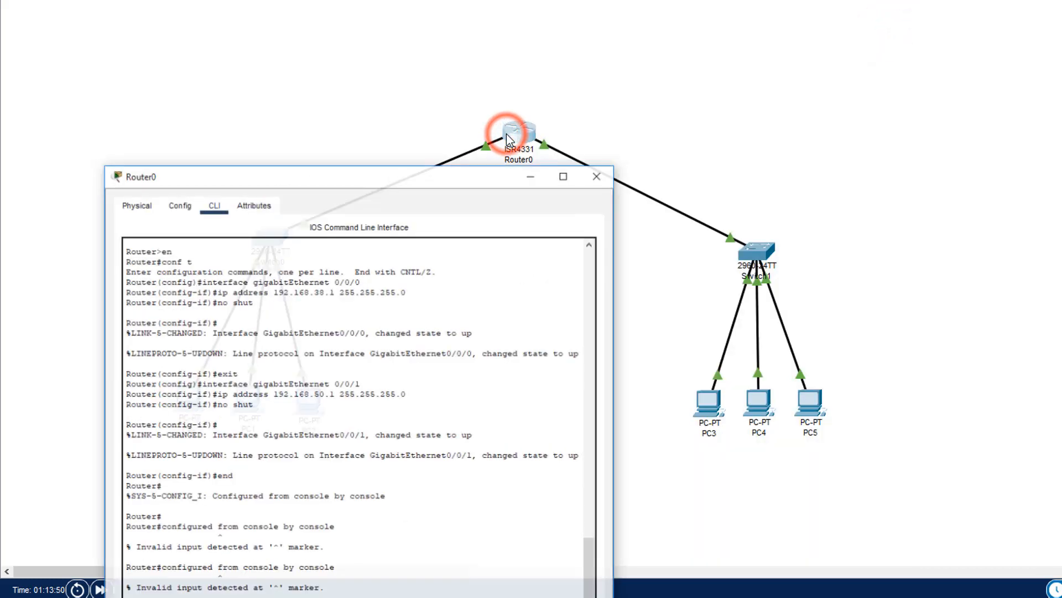
pyautogui.click(162, 193)
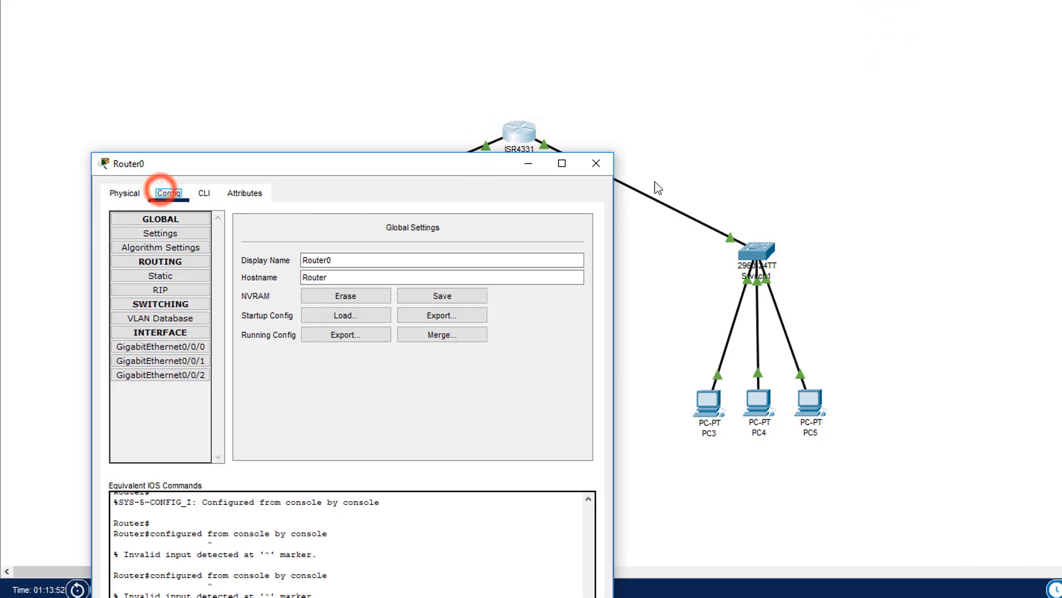
pyautogui.click(123, 193)
pyautogui.click(598, 164)
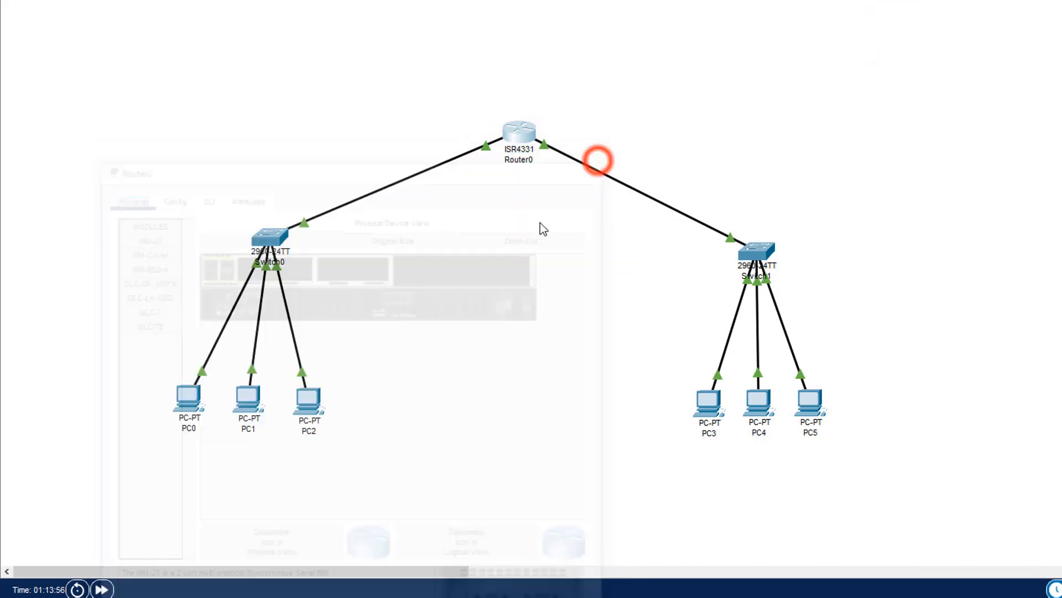
# - Set PC1's default gateway to 192.168.50.1 and close its window
pyautogui.scroll(-3, 351, 344)
pyautogui.click(247, 306)
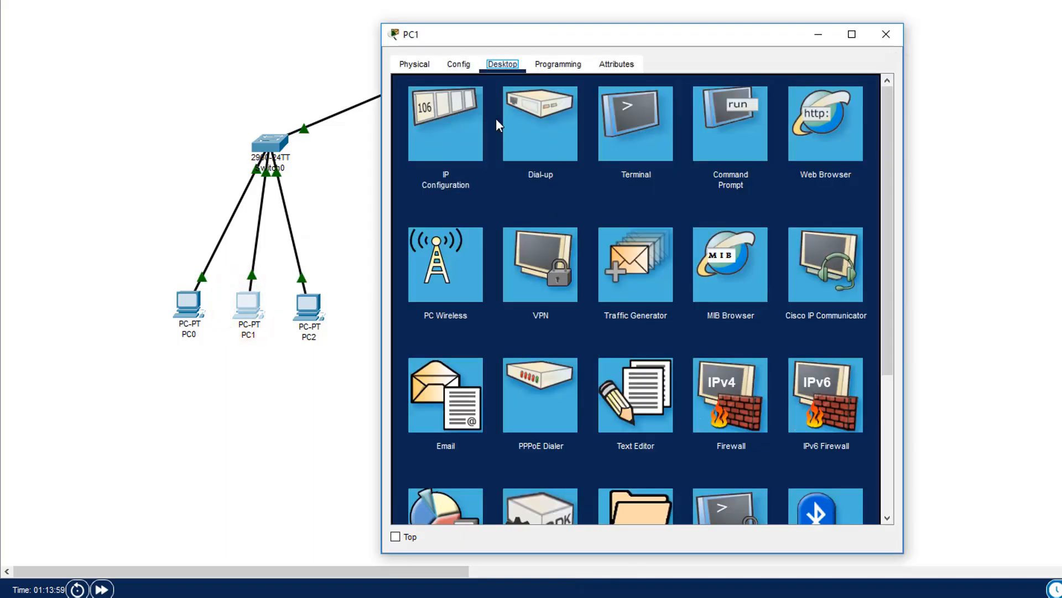
pyautogui.click(450, 126)
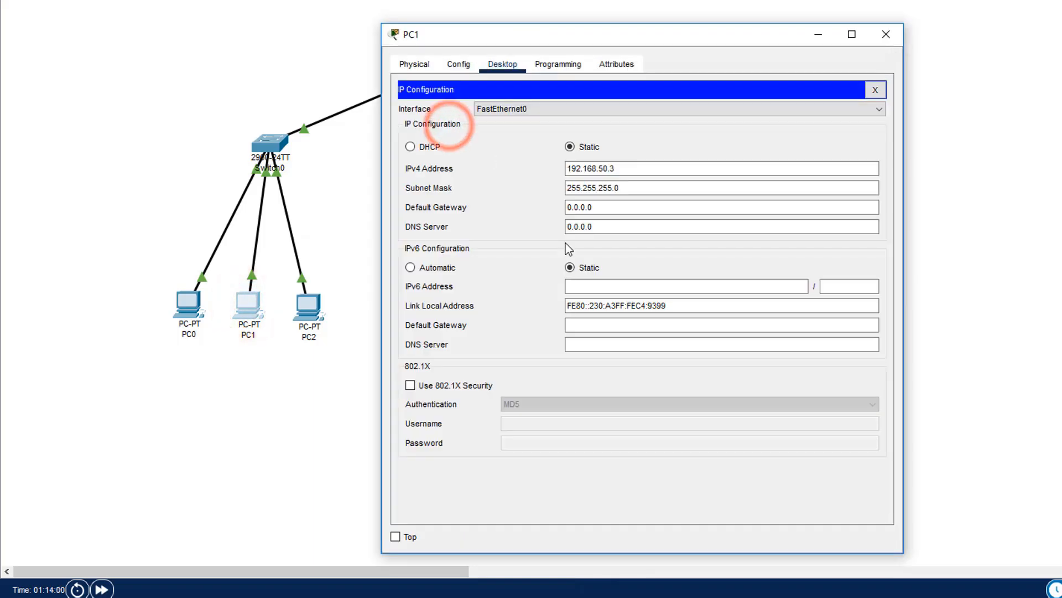
pyautogui.click(603, 206)
pyautogui.hotkey('ctrl', 'a')
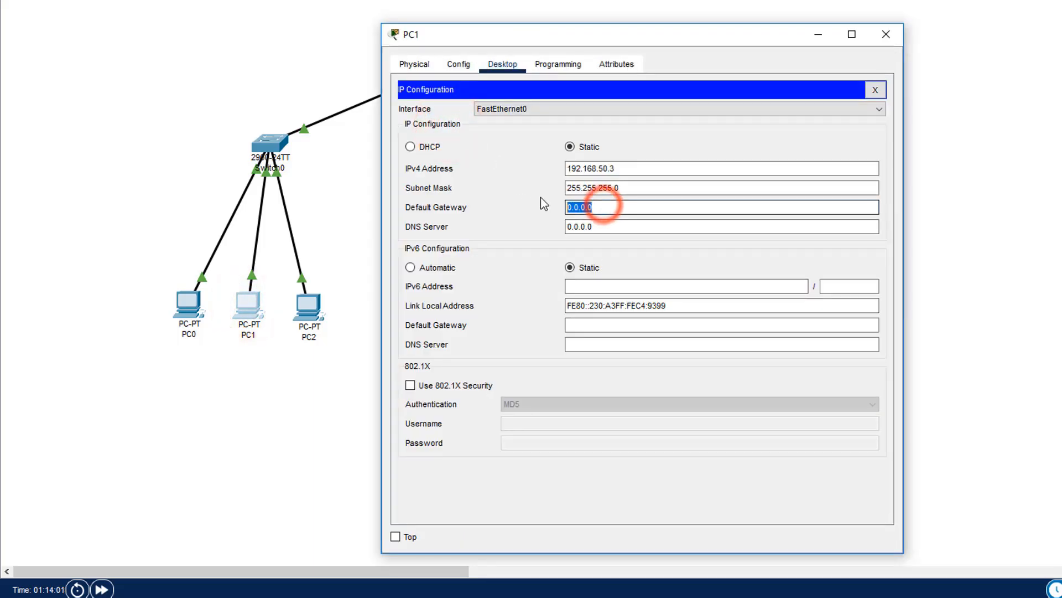
pyautogui.write('192.168.50.1')
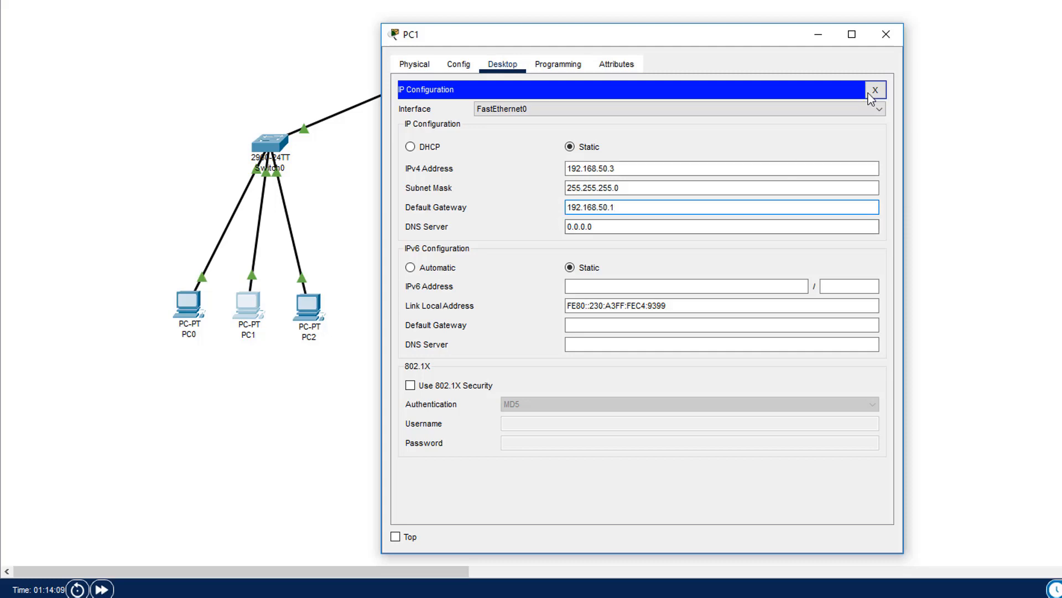
pyautogui.click(887, 35)
# - Set PC2's default gateway to 192.168.50.1 and close its window
pyautogui.click(325, 312)
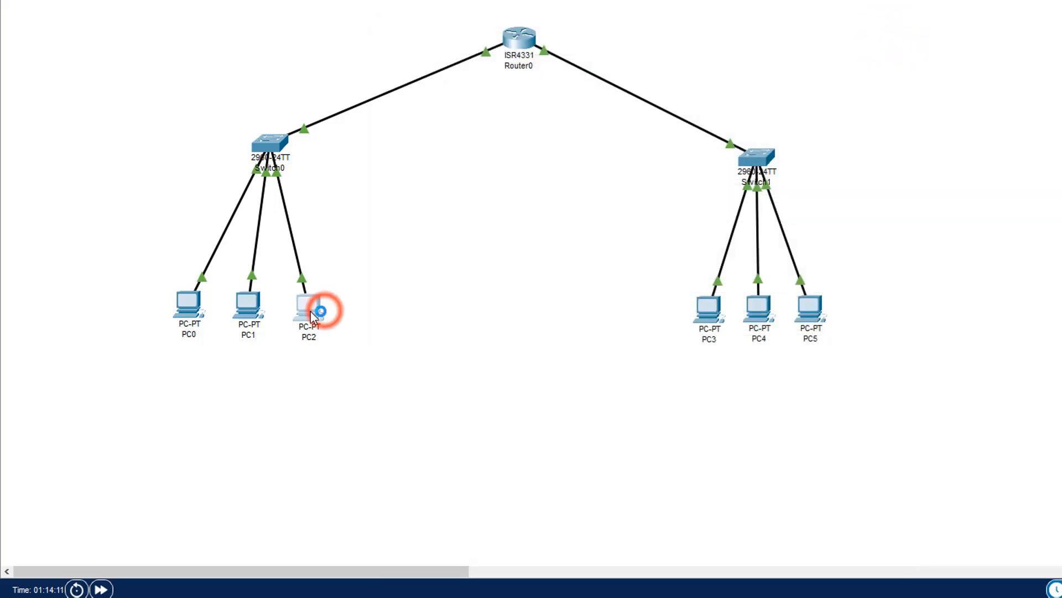
pyautogui.click(456, 131)
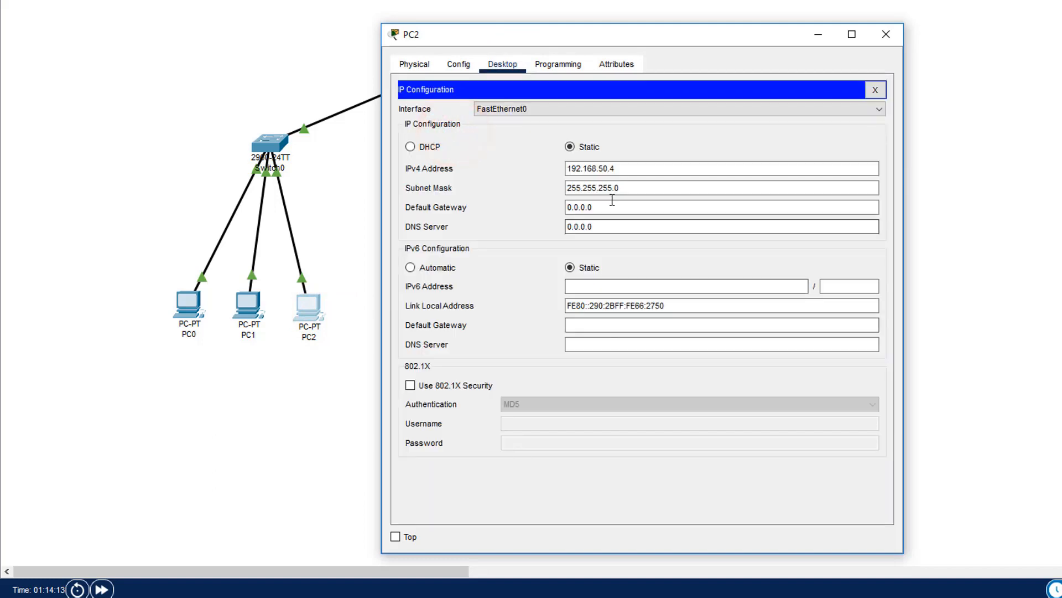
pyautogui.moveTo(603, 207); pyautogui.dragTo(512, 206)
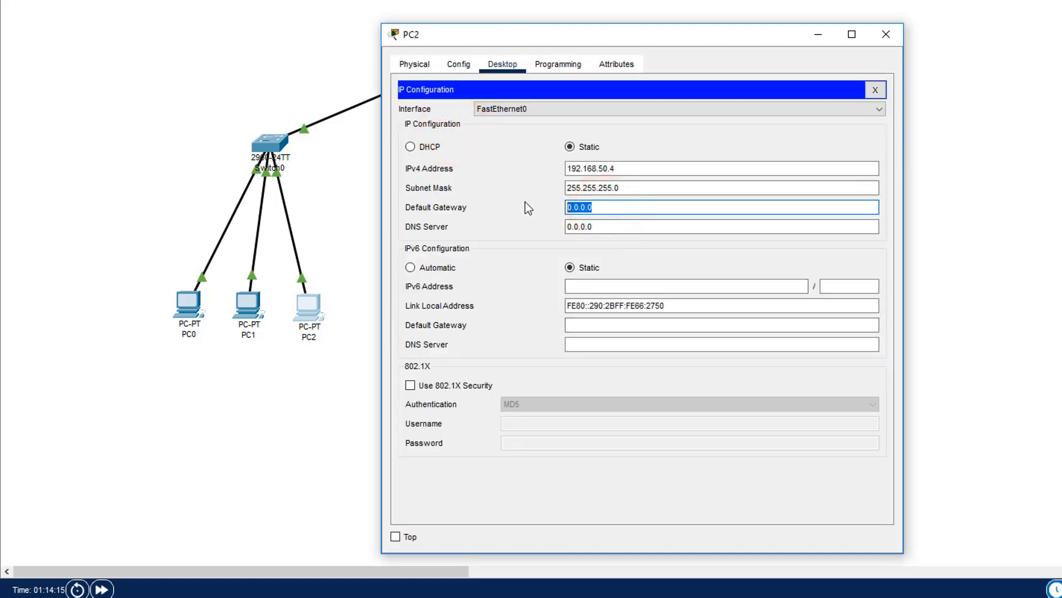
pyautogui.write('192.168.50.1')
pyautogui.click(887, 36)
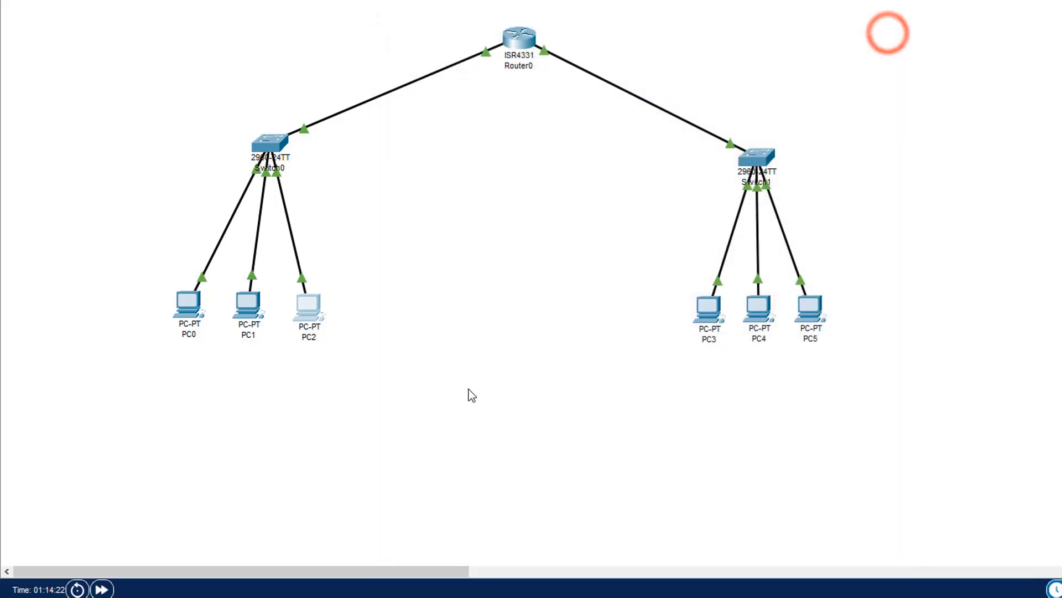
pyautogui.click(473, 381)
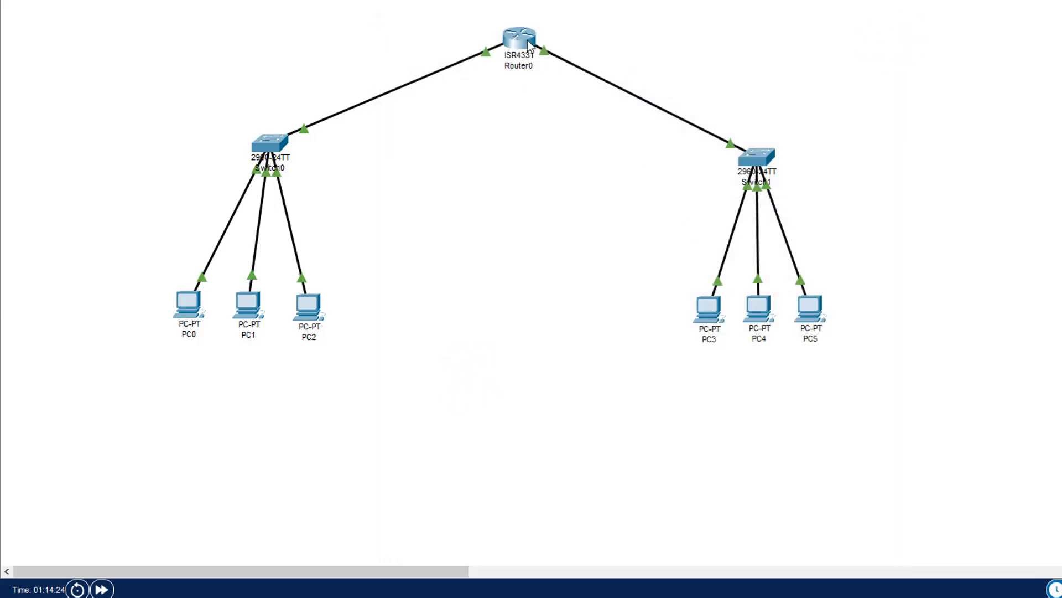
# - Check Router0's interface addresses, set PC3's default gateway to 192.168.38.1, and close its window
pyautogui.moveTo(529, 43)
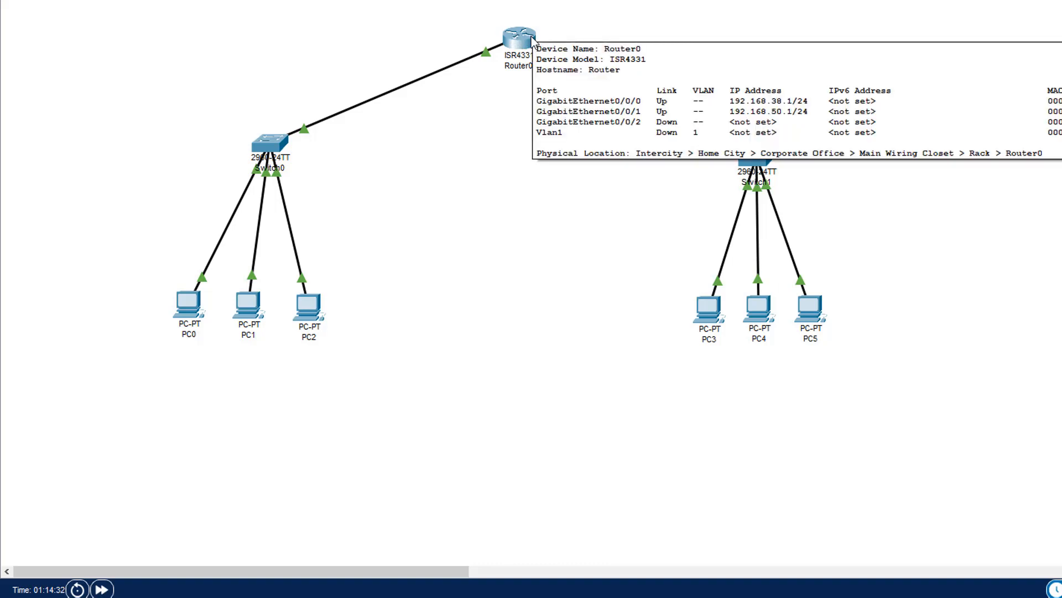
pyautogui.click(709, 309)
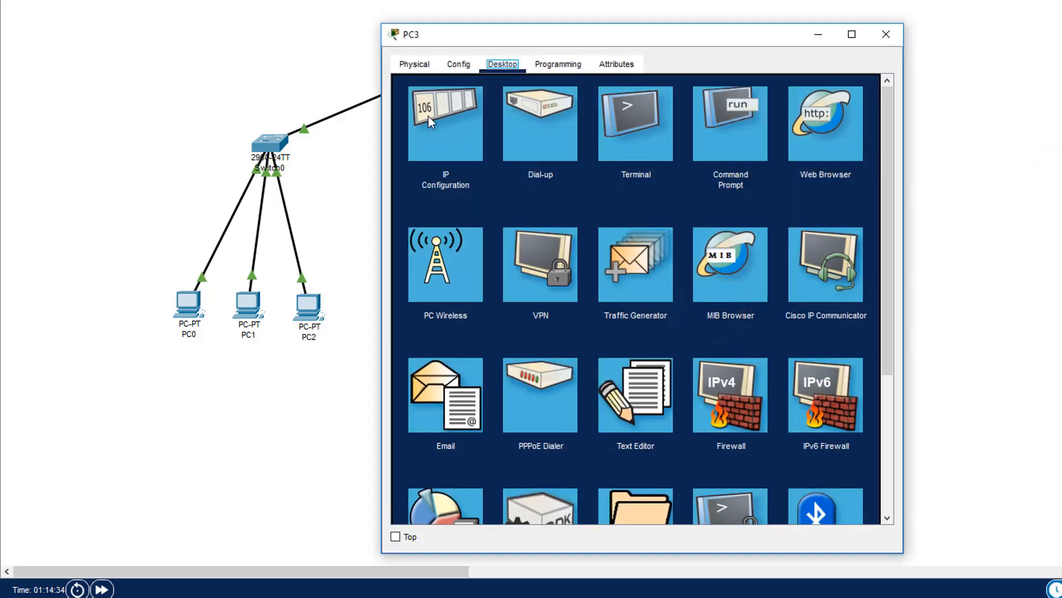
pyautogui.click(429, 111)
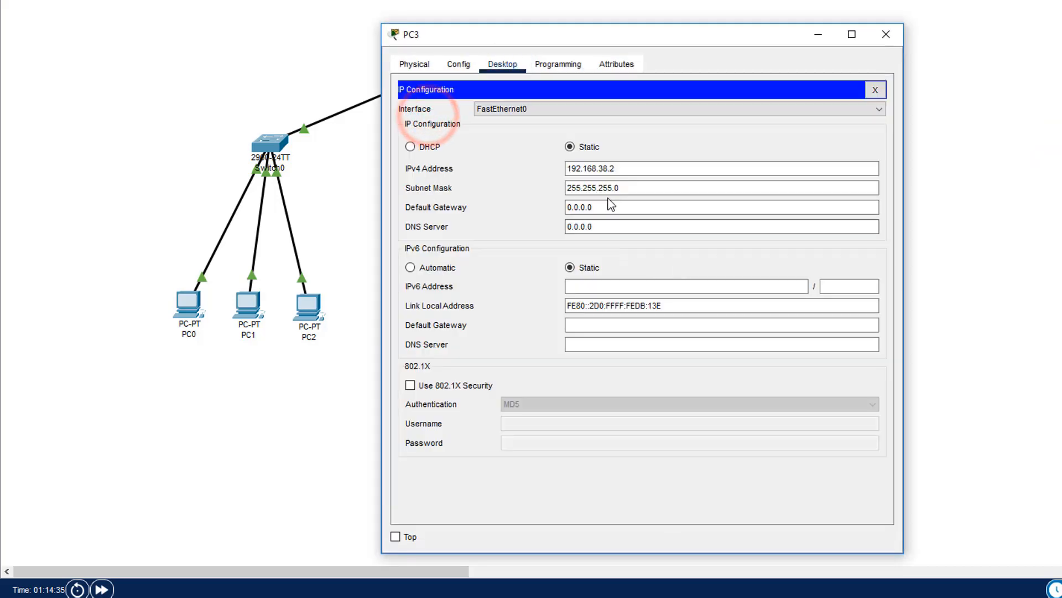
pyautogui.click(632, 207)
pyautogui.hotkey('ctrl', 'a')
pyautogui.write('19')
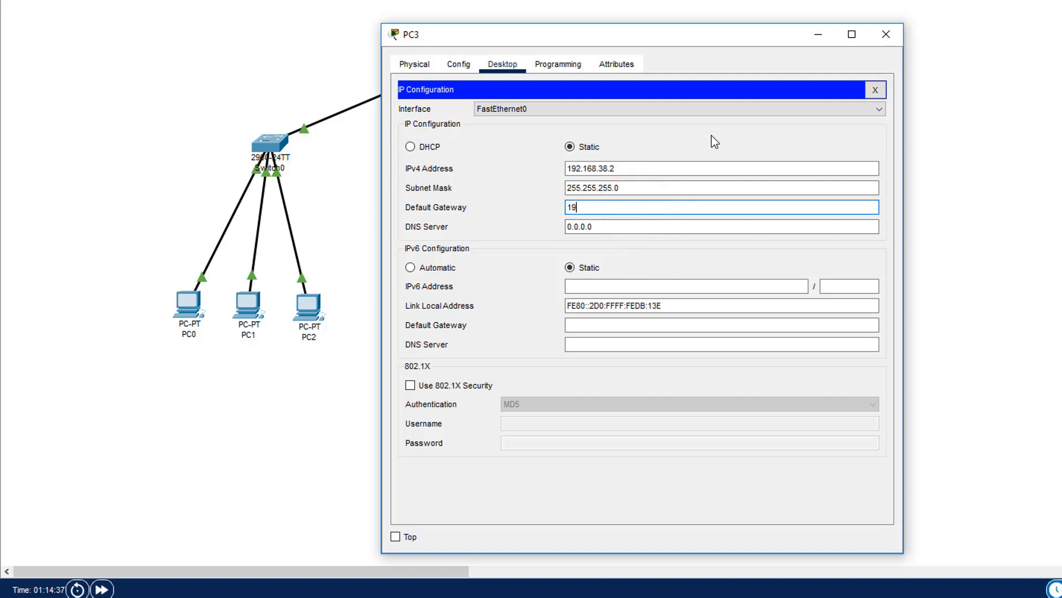
pyautogui.write('2.168.38.14')
pyautogui.press('BackSpace')
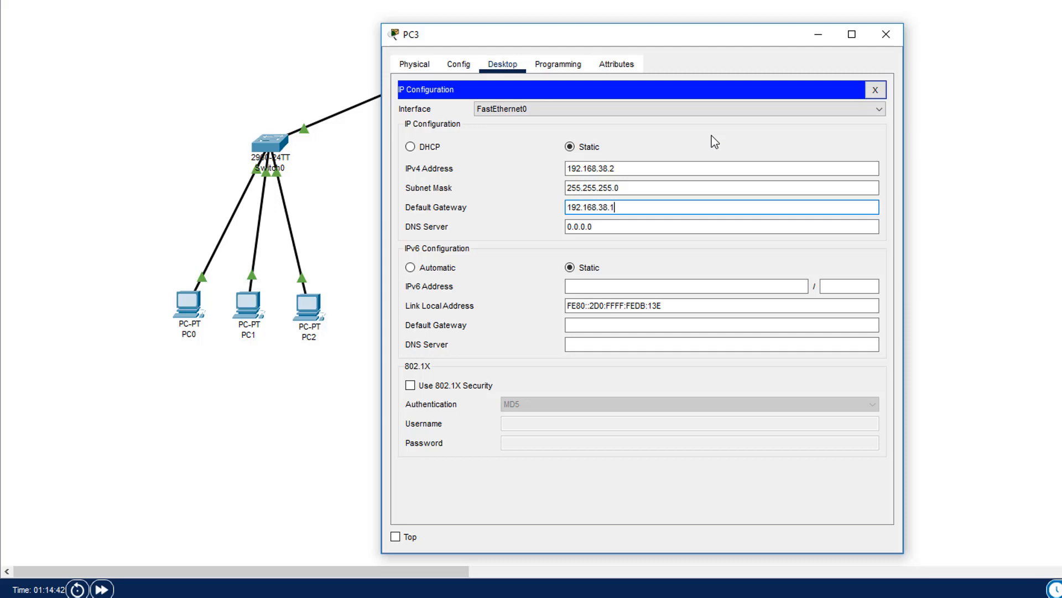
pyautogui.click(885, 33)
# - Set PC4's default gateway to 192.168.38.1 and close its window
pyautogui.click(753, 312)
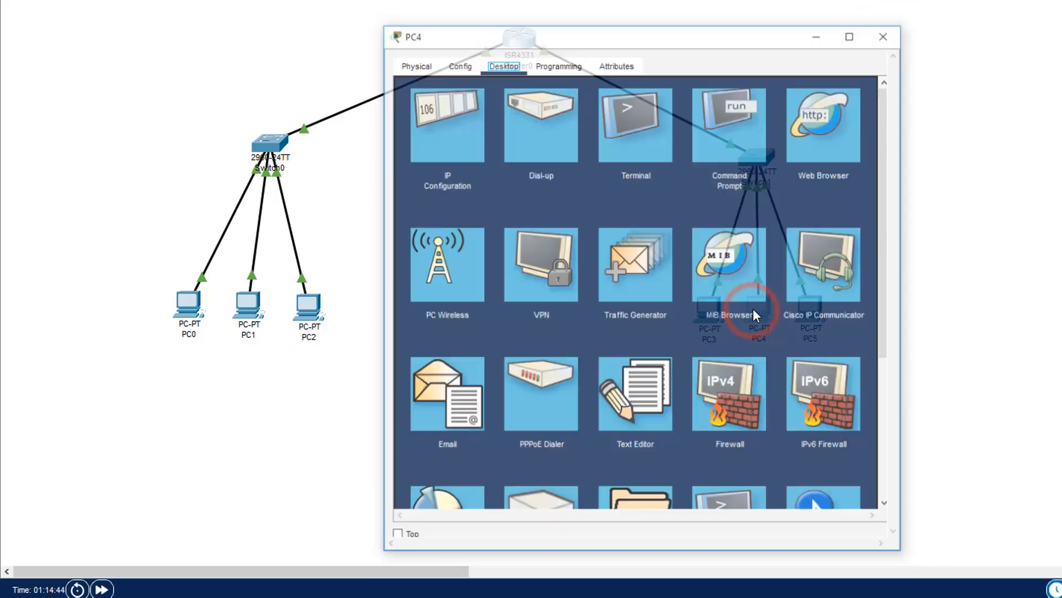
pyautogui.click(448, 131)
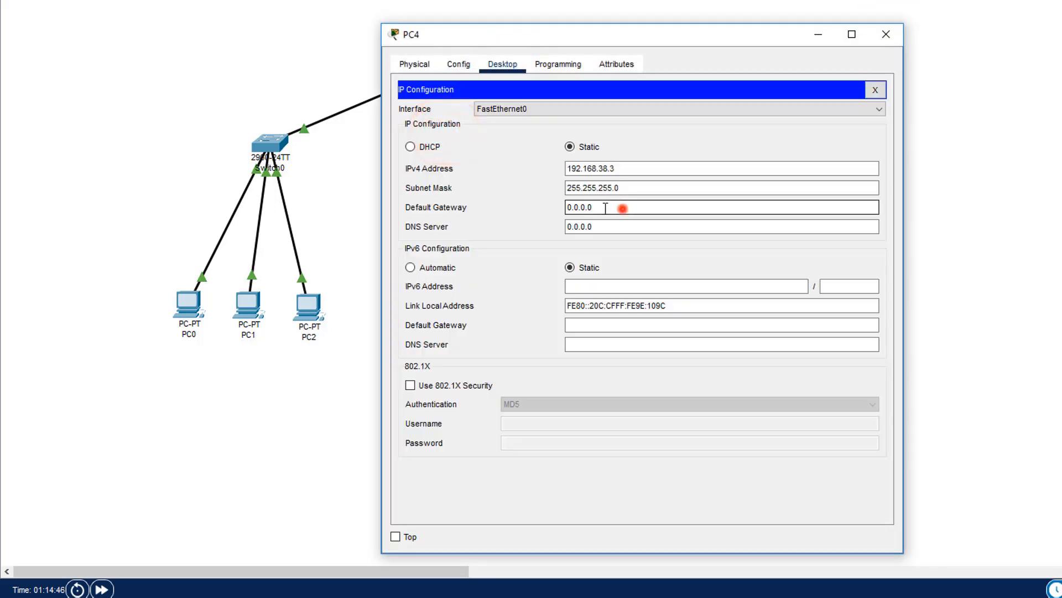
pyautogui.doubleClick(643, 207)
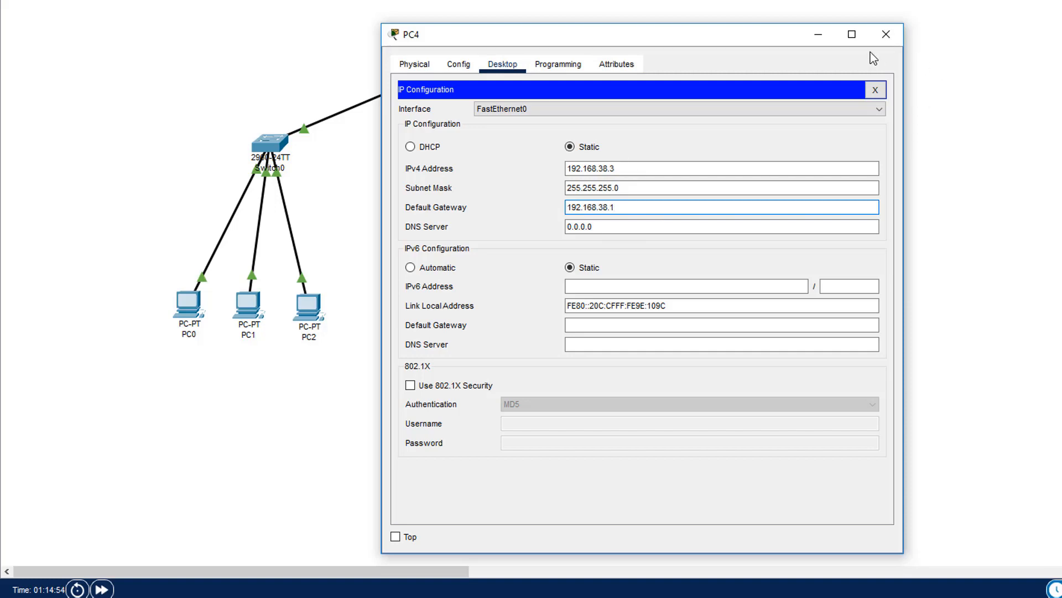
pyautogui.click(886, 34)
# - Set PC5's default gateway to 192.168.38.1 and close its window
pyautogui.click(802, 304)
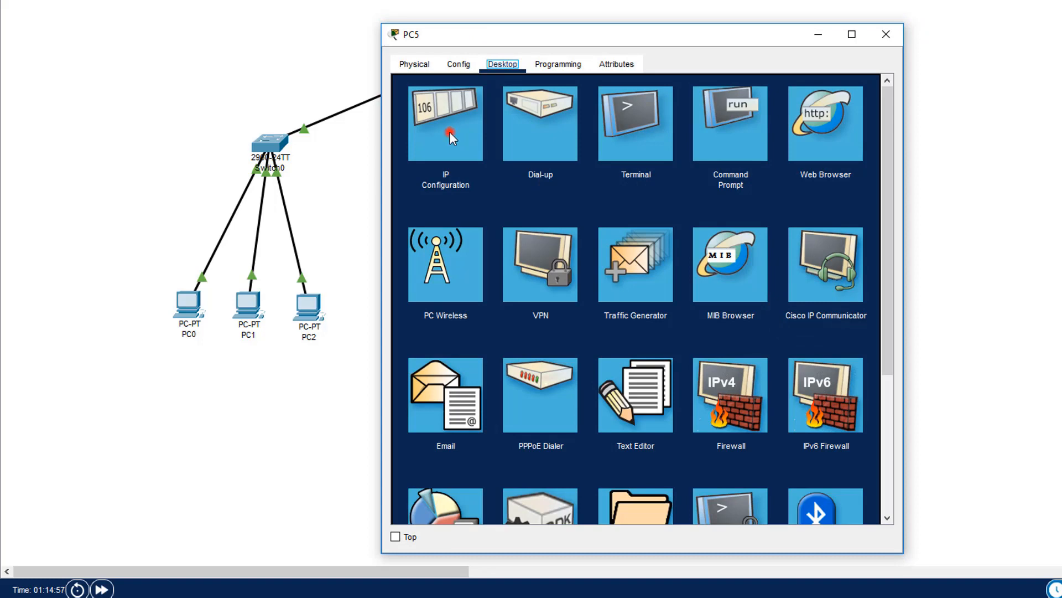
pyautogui.click(450, 134)
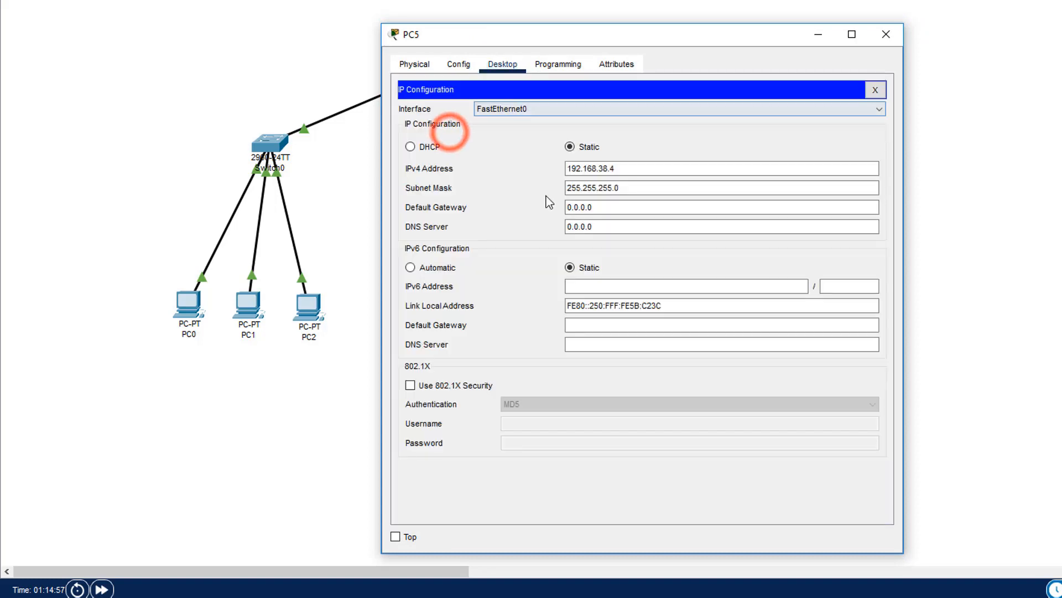
pyautogui.click(612, 207)
pyautogui.write('192.168.38.1')
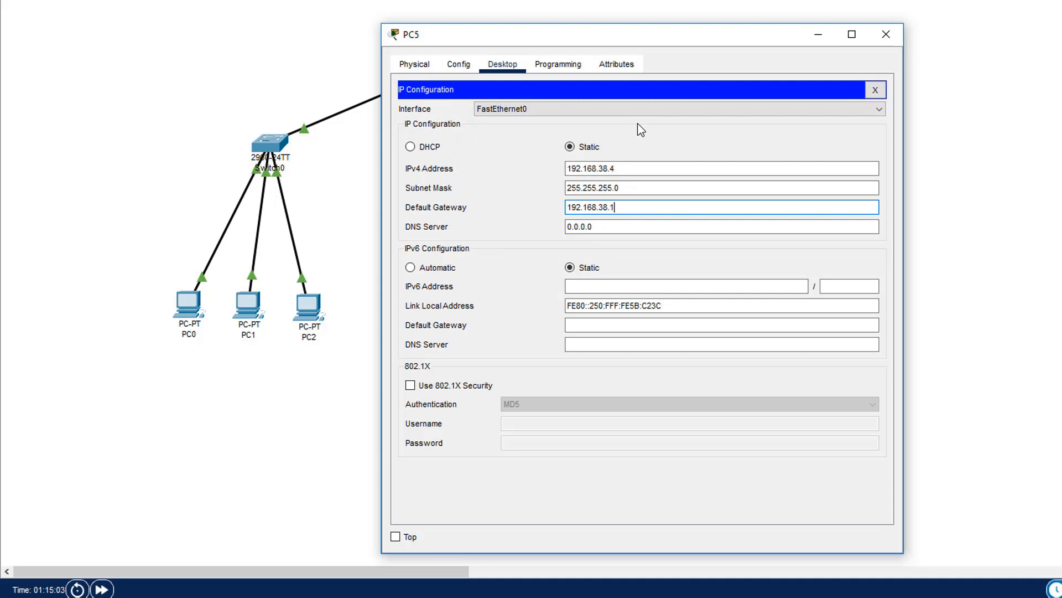
pyautogui.click(897, 35)
pyautogui.click(1006, 363)
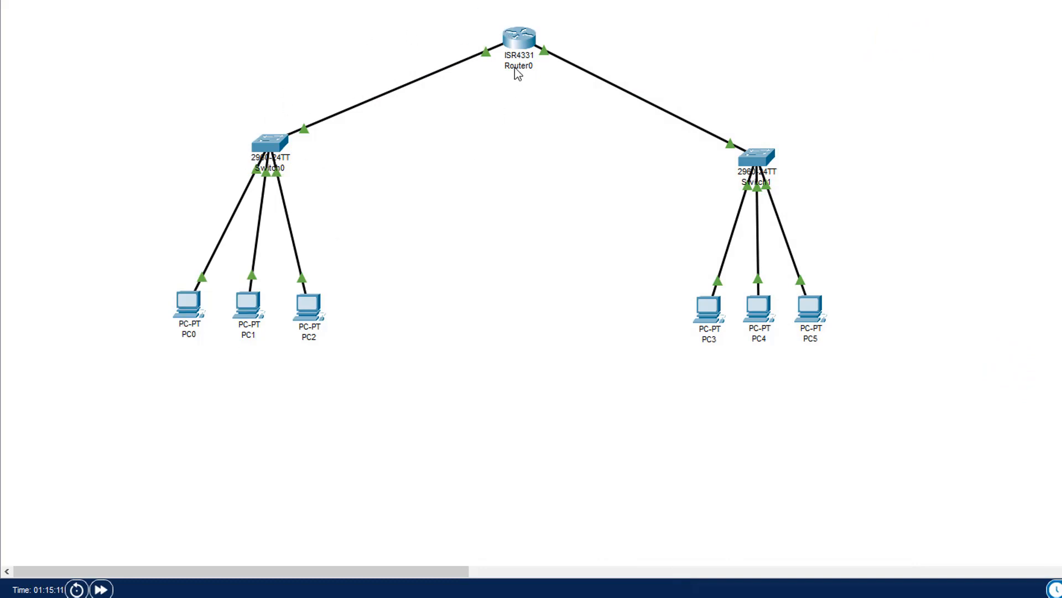
# - Review the network diagram, requirements and Task-3 instructions in the Word assignment, comparing them with the topology in Packet Tracer
pyautogui.click(532, 576)
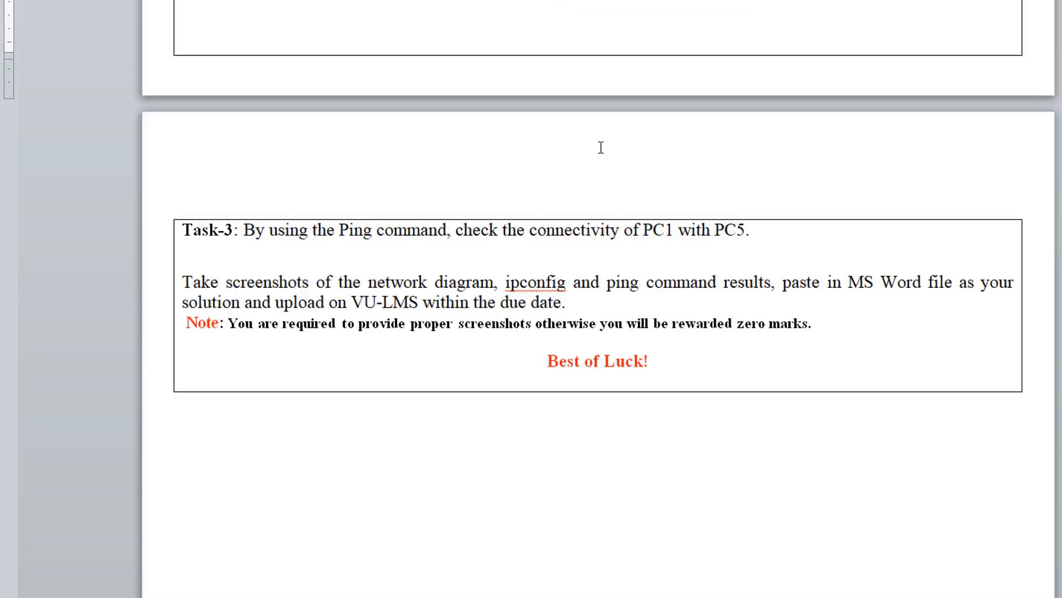
pyautogui.scroll(20, 601, 148)
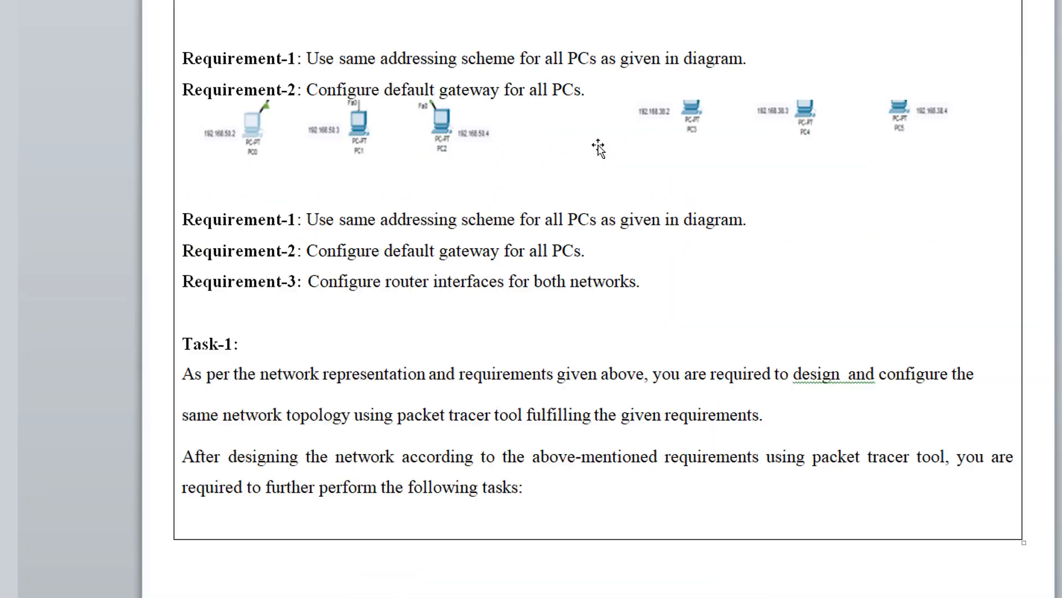
pyautogui.scroll(5, 603, 150)
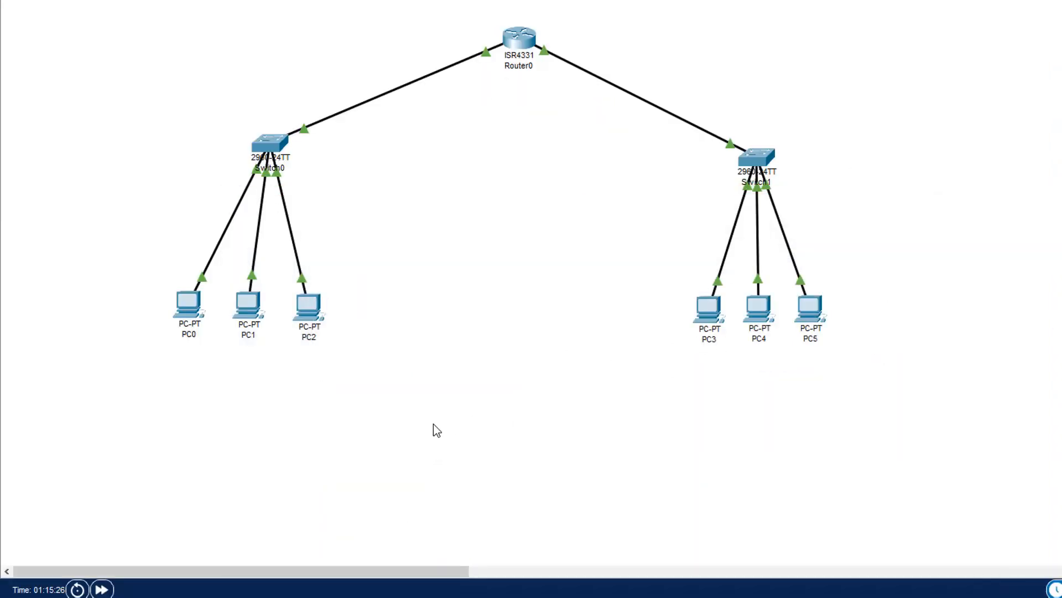
pyautogui.click(433, 424)
pyautogui.click(528, 587)
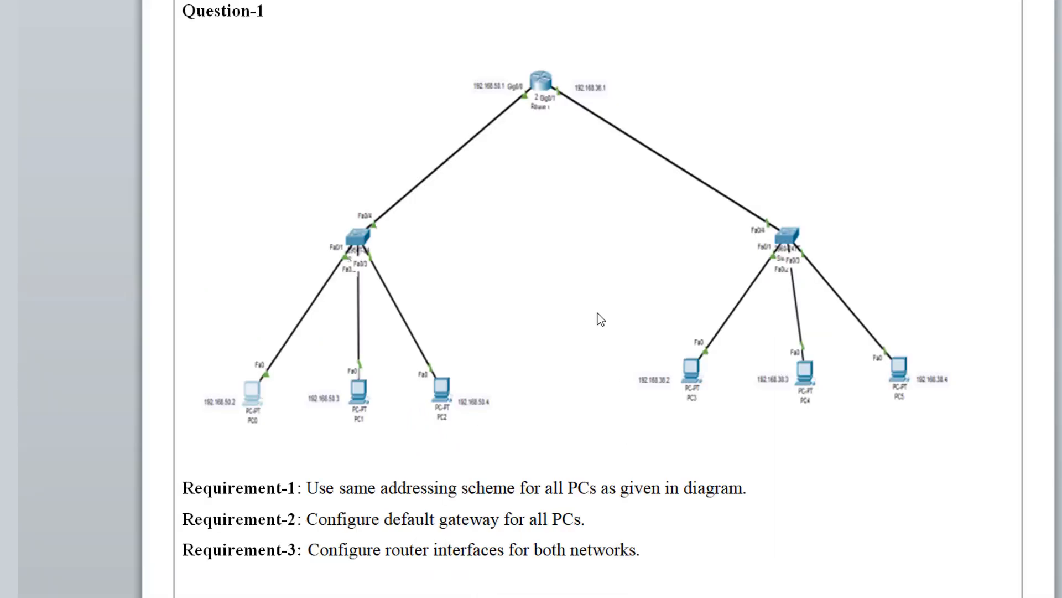
pyautogui.scroll(-5, 598, 318)
pyautogui.scroll(-15, 595, 319)
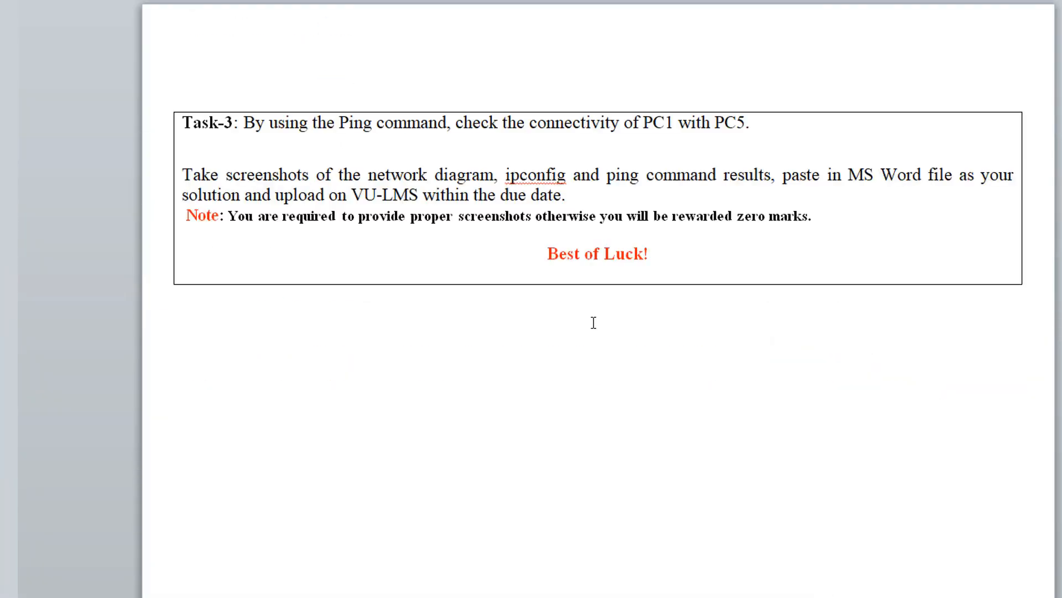
pyautogui.scroll(3, 596, 318)
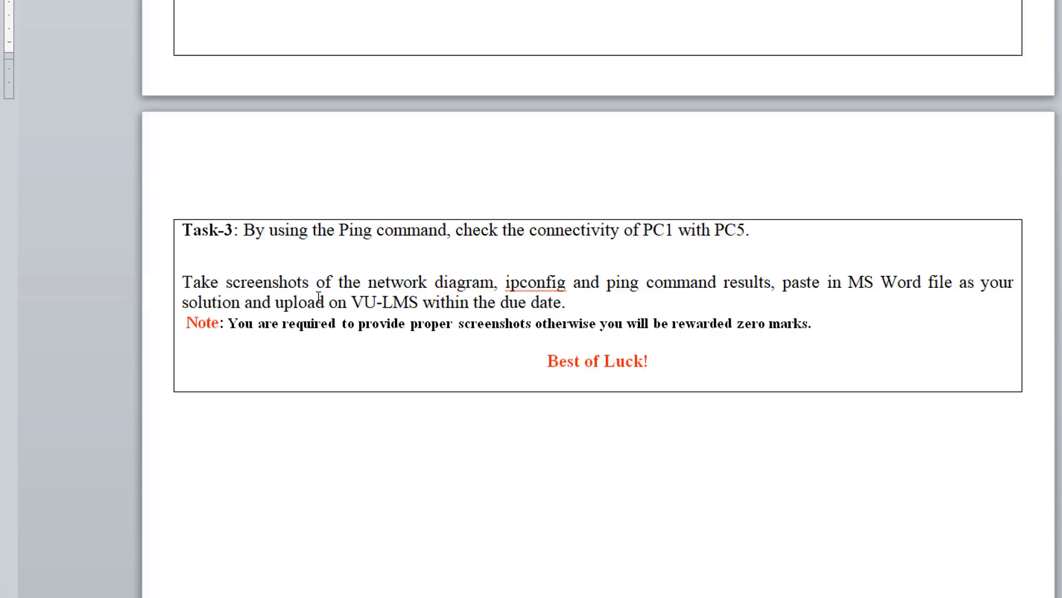
pyautogui.click(736, 247)
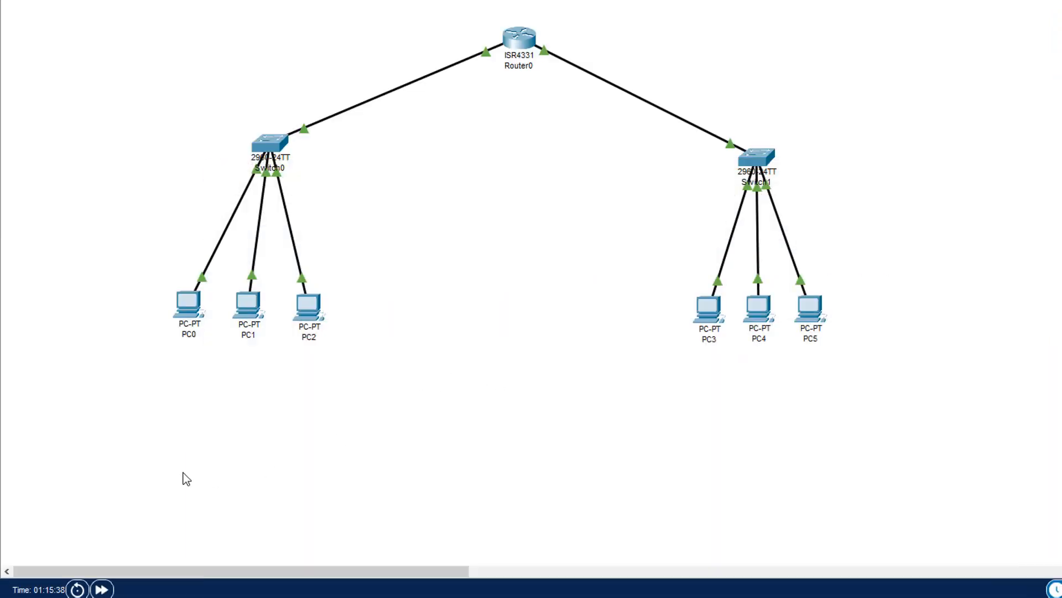
pyautogui.click(183, 473)
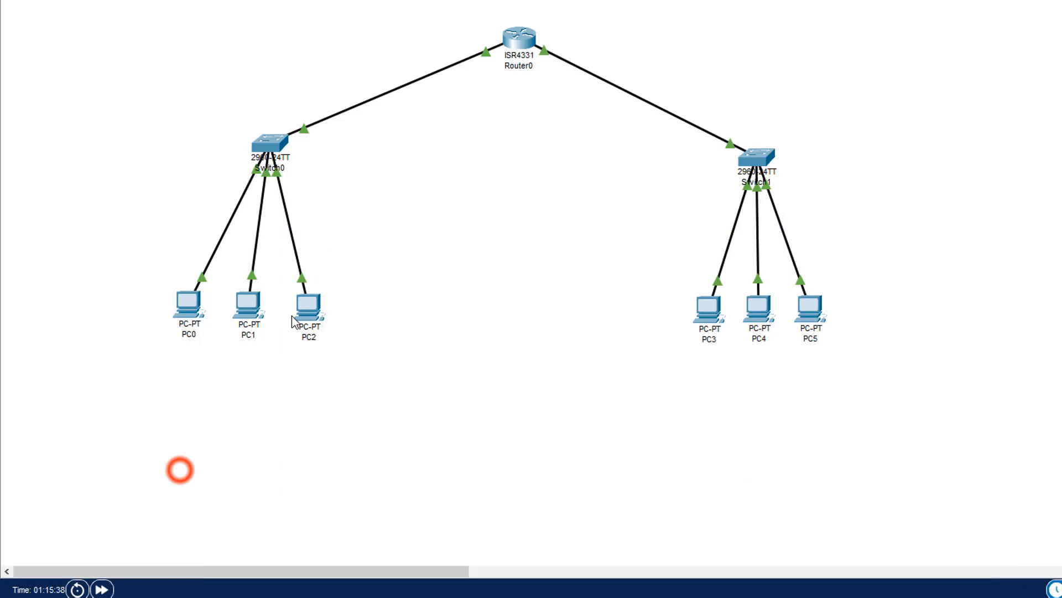
pyautogui.click(246, 309)
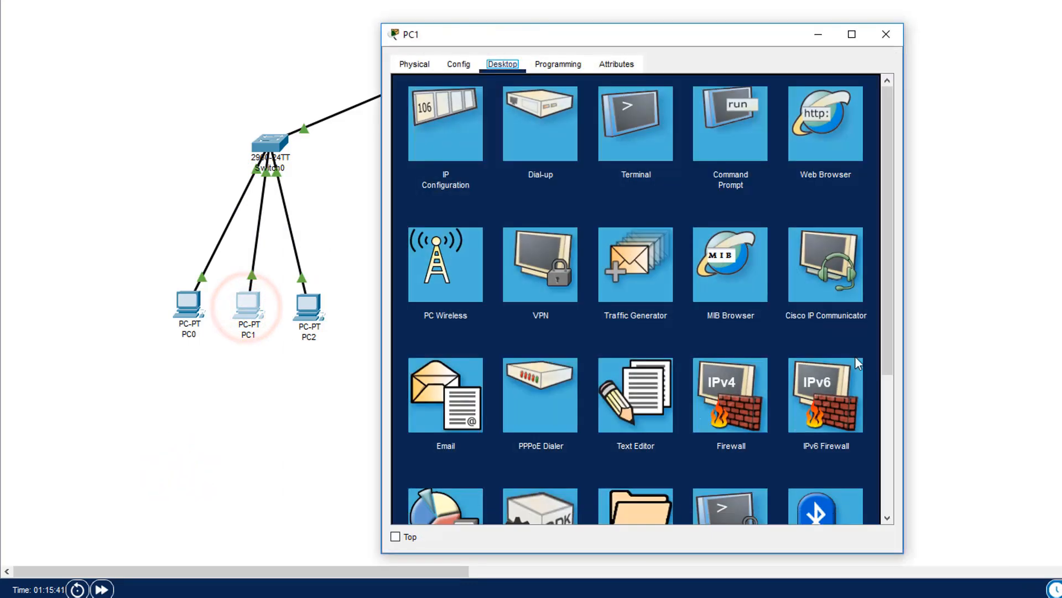
pyautogui.click(428, 132)
pyautogui.click(416, 64)
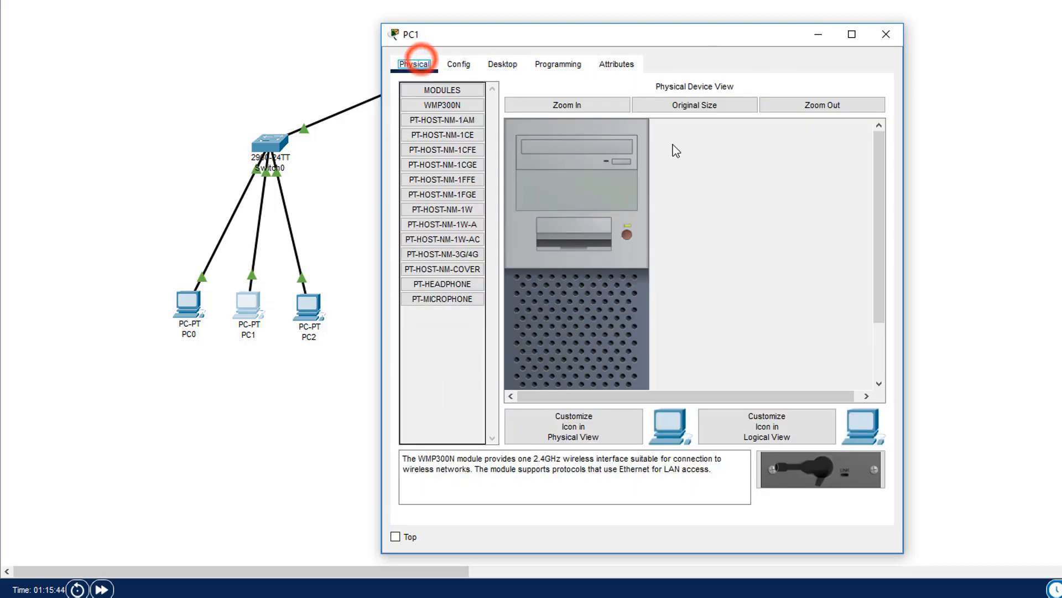
pyautogui.click(502, 63)
pyautogui.click(558, 64)
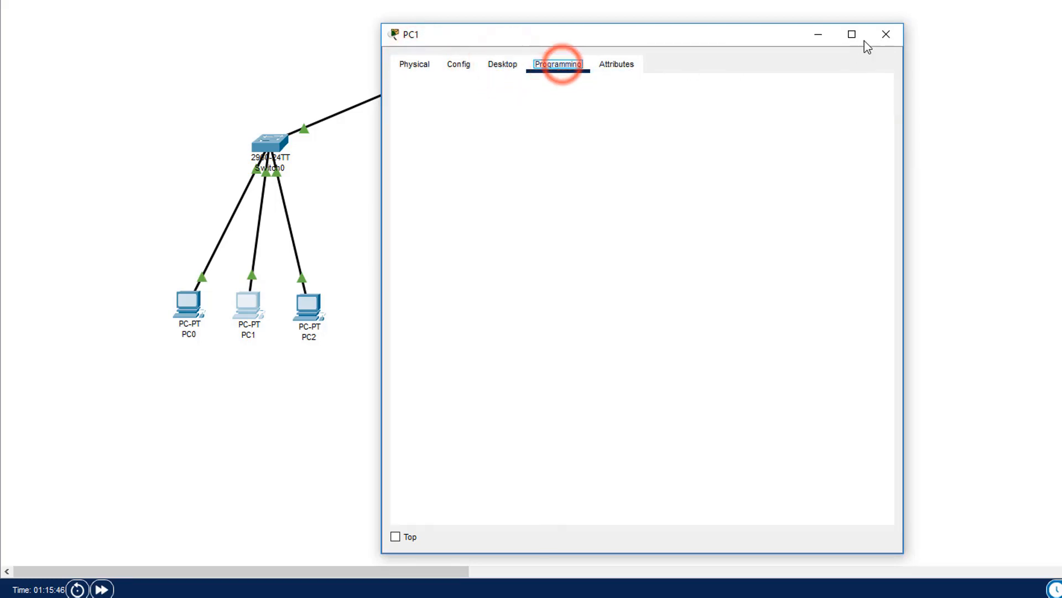
pyautogui.click(886, 34)
pyautogui.click(190, 303)
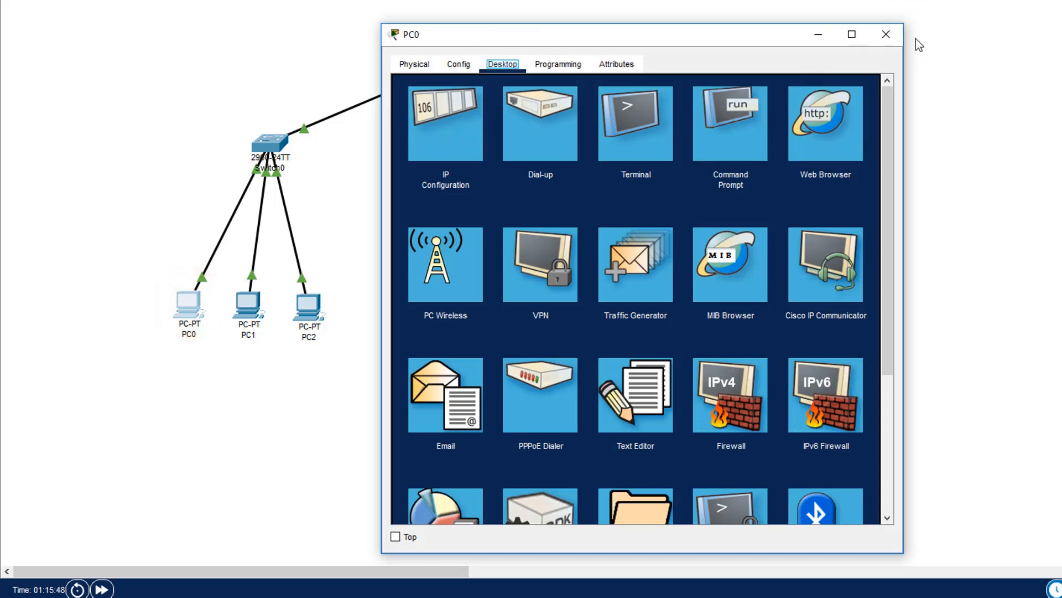
pyautogui.click(884, 35)
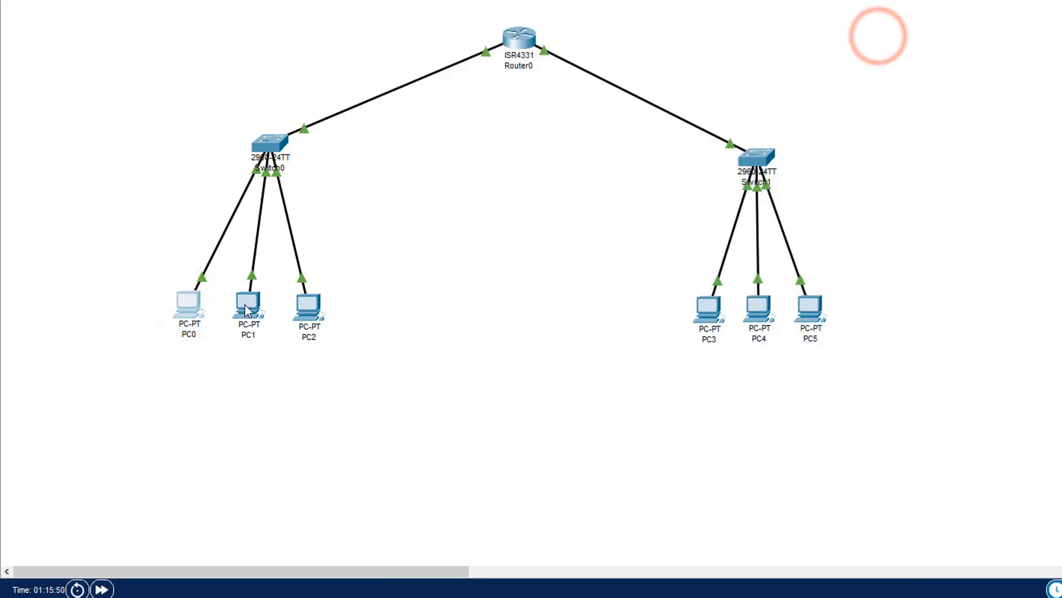
# - Open the Command Prompt on PC1 and run ipconfig to check its IP settings
pyautogui.click(247, 307)
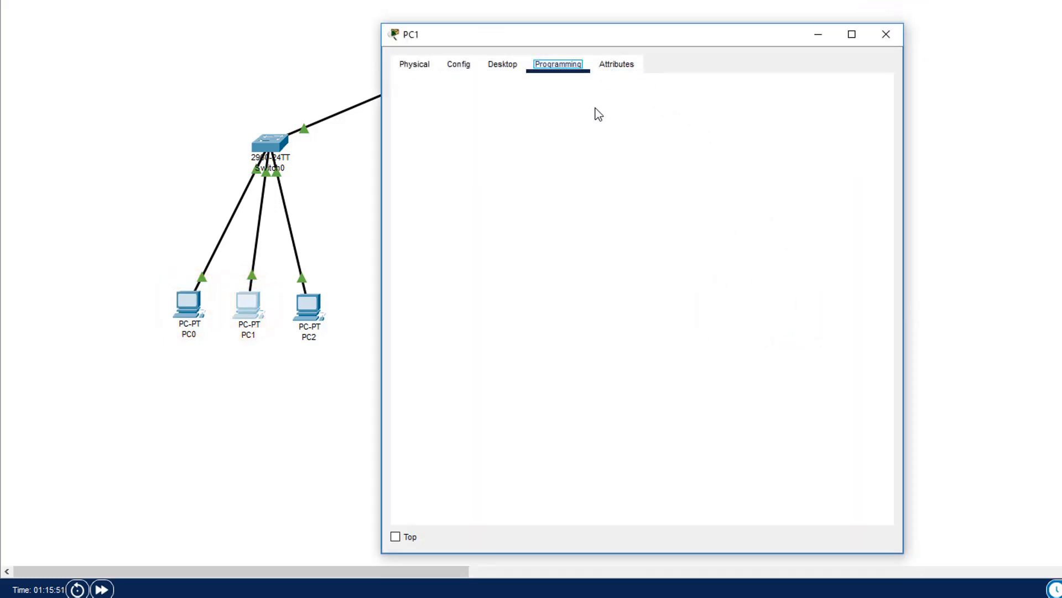
pyautogui.click(620, 64)
pyautogui.click(560, 63)
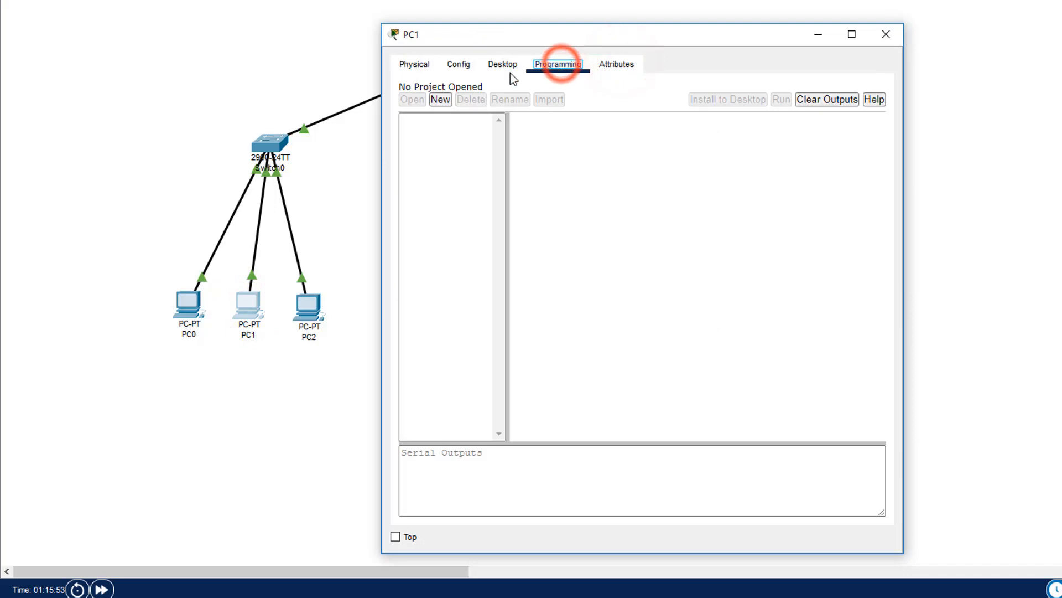
pyautogui.click(503, 64)
pyautogui.click(740, 142)
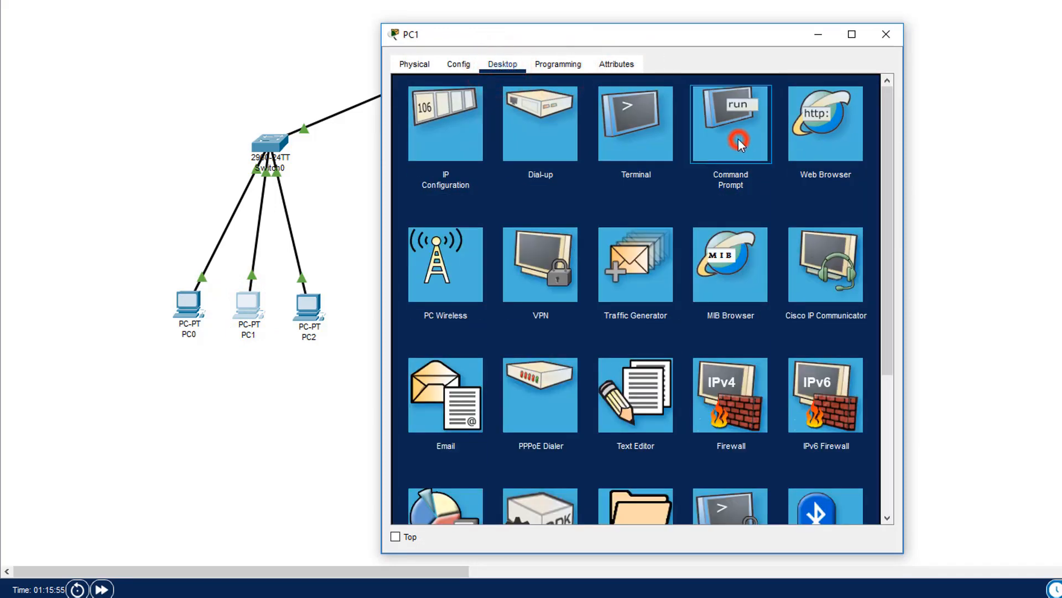
pyautogui.moveTo(648, 33); pyautogui.dragTo(445, 0)
pyautogui.scroll(-1, 432, 242)
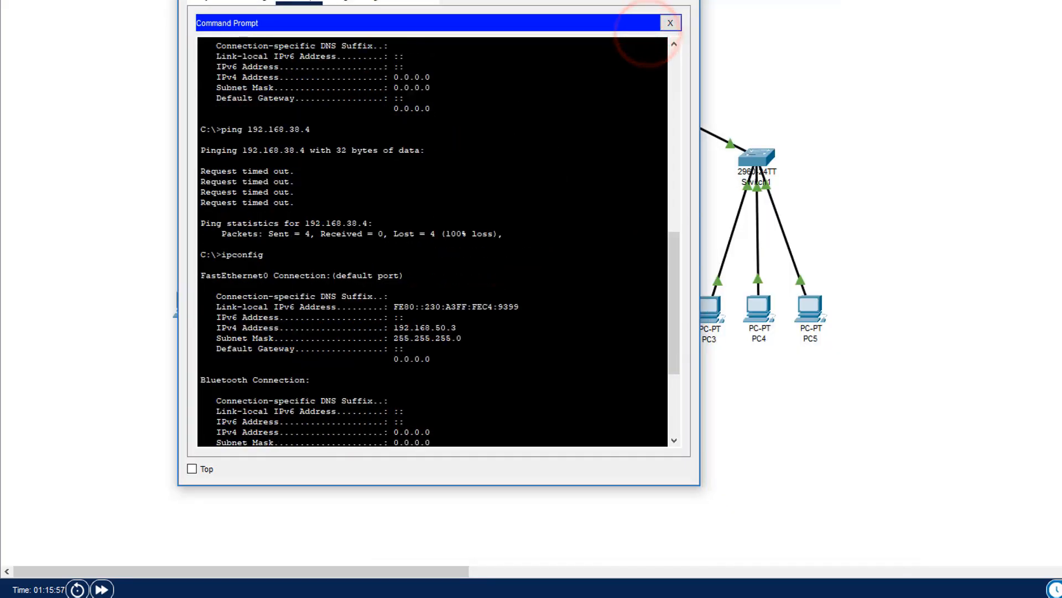
pyautogui.scroll(-5, 432, 242)
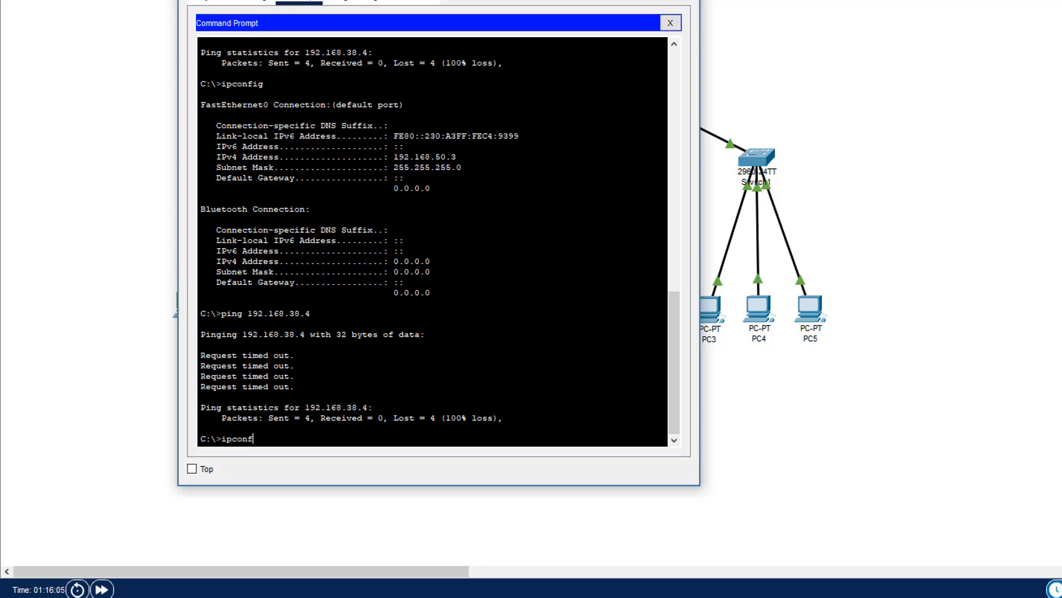
pyautogui.press('Return')
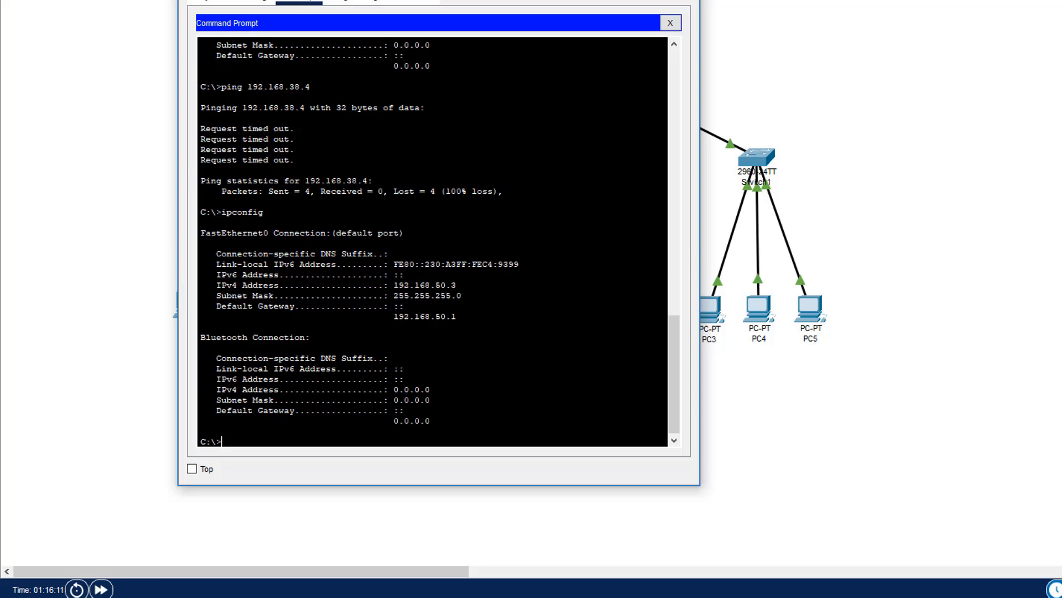
# - Look up PC5's IP address in the Notepad list and enter ping 192.168.38.4 at PC1's prompt without running it
pyautogui.write('ping')
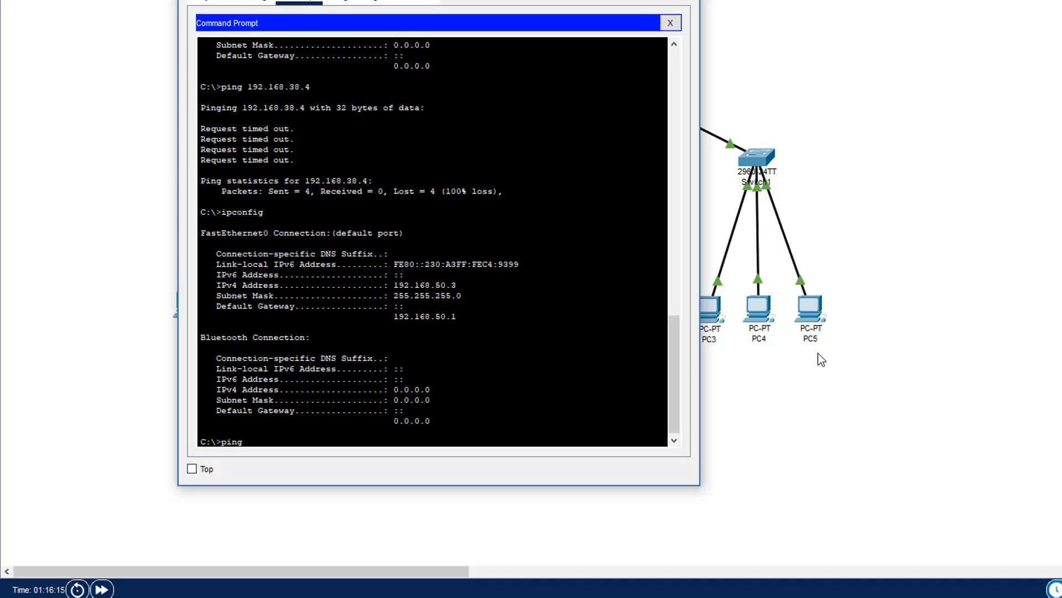
pyautogui.moveTo(603, 597)
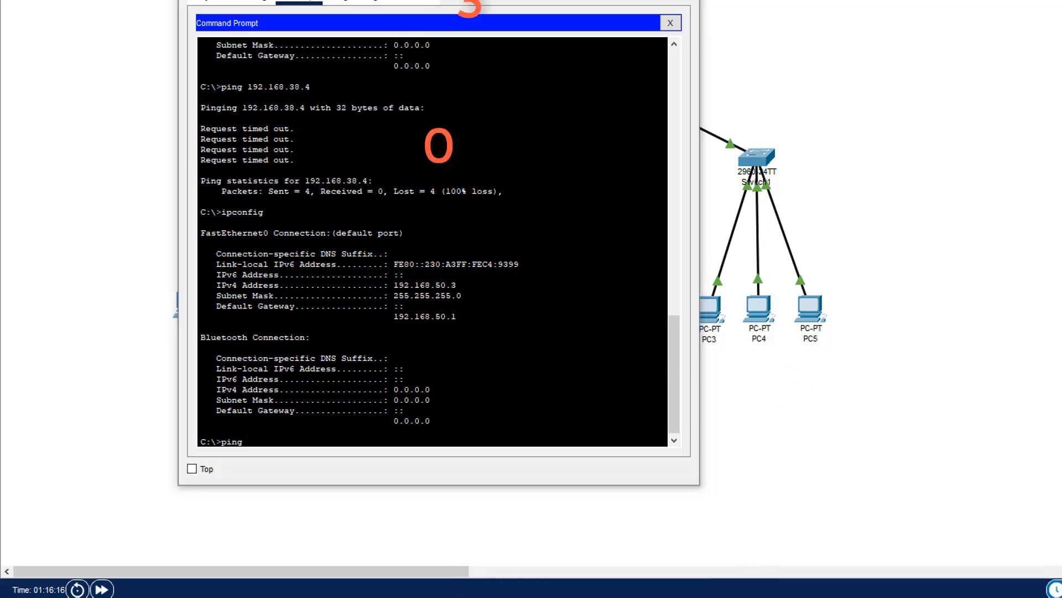
pyautogui.click(642, 597)
pyautogui.moveTo(824, 444); pyautogui.dragTo(665, 449)
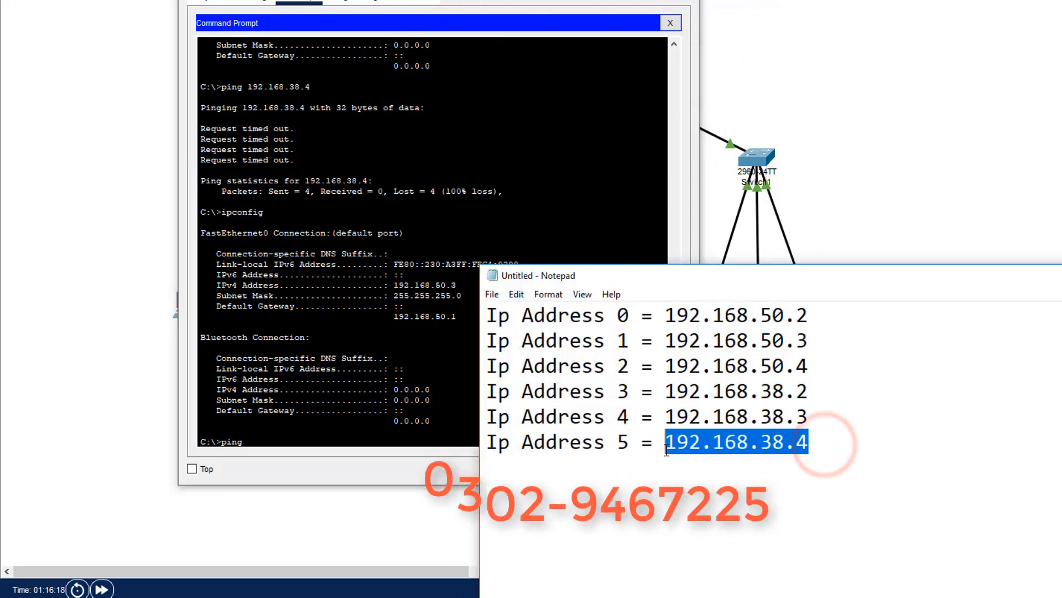
pyautogui.click(271, 437)
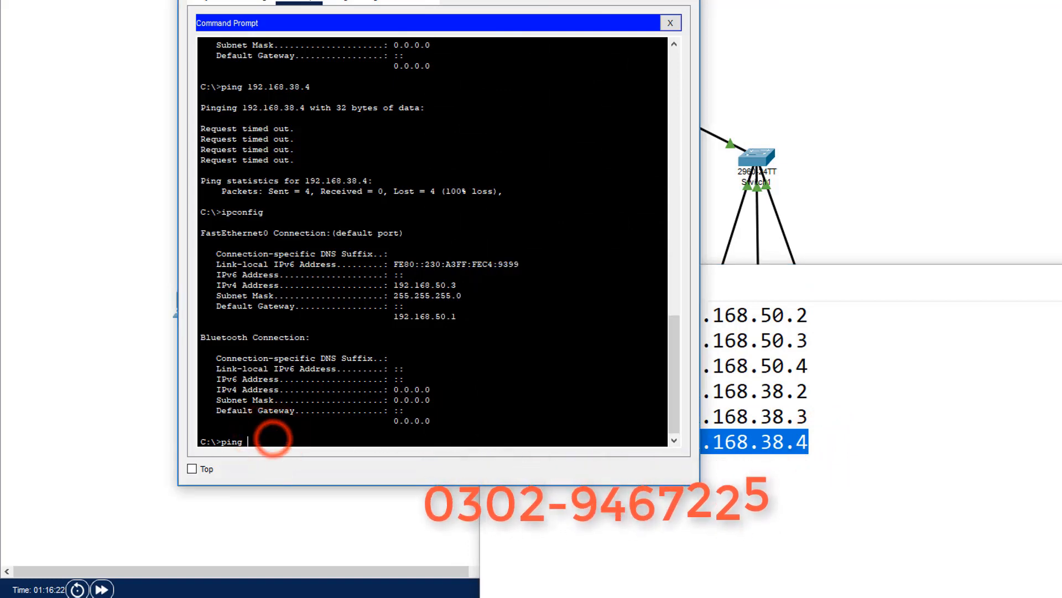
pyautogui.write('192.1')
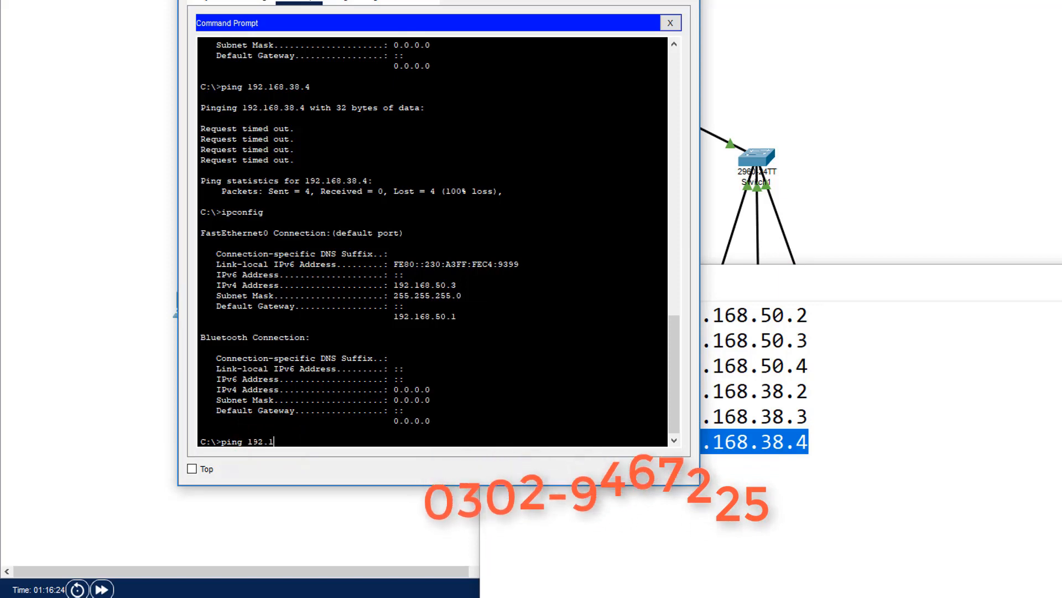
pyautogui.write('68.38.4')
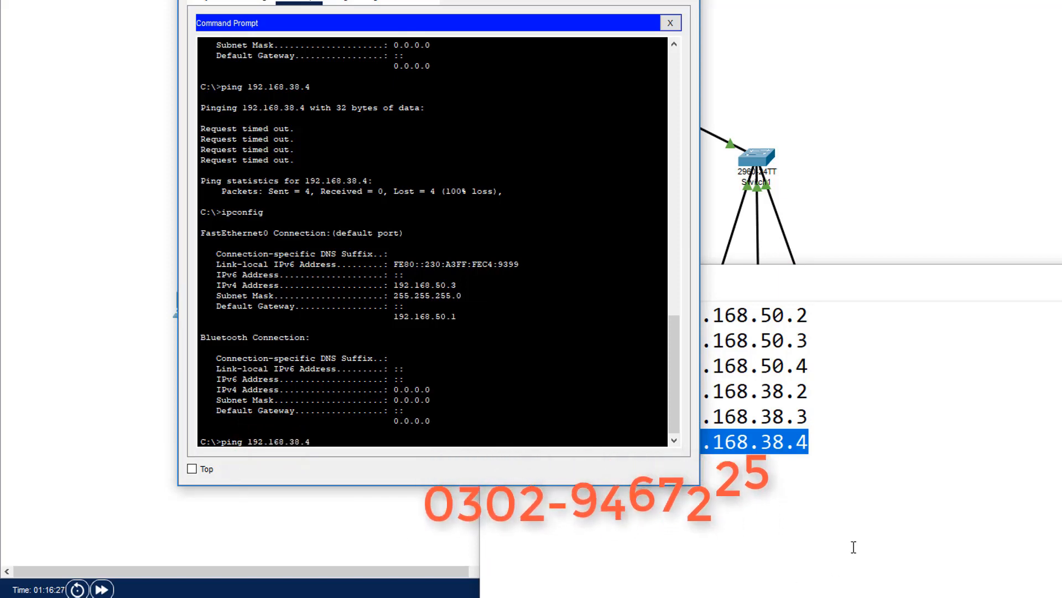
# - Check the target address against the Notepad list, compare PC1 and PC5 in the topology, and run the ping
pyautogui.click(839, 449)
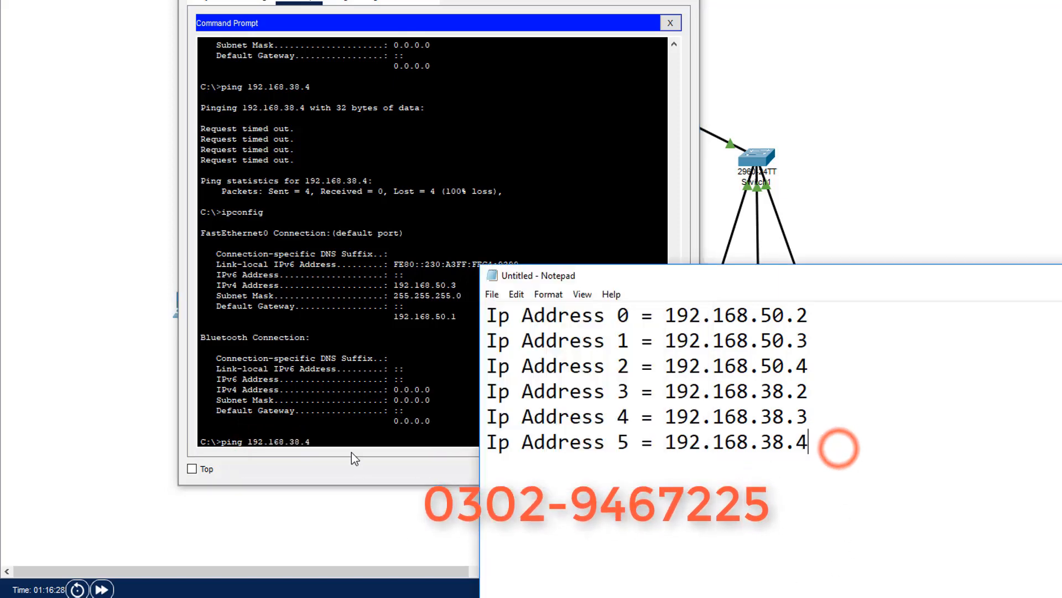
pyautogui.click(347, 434)
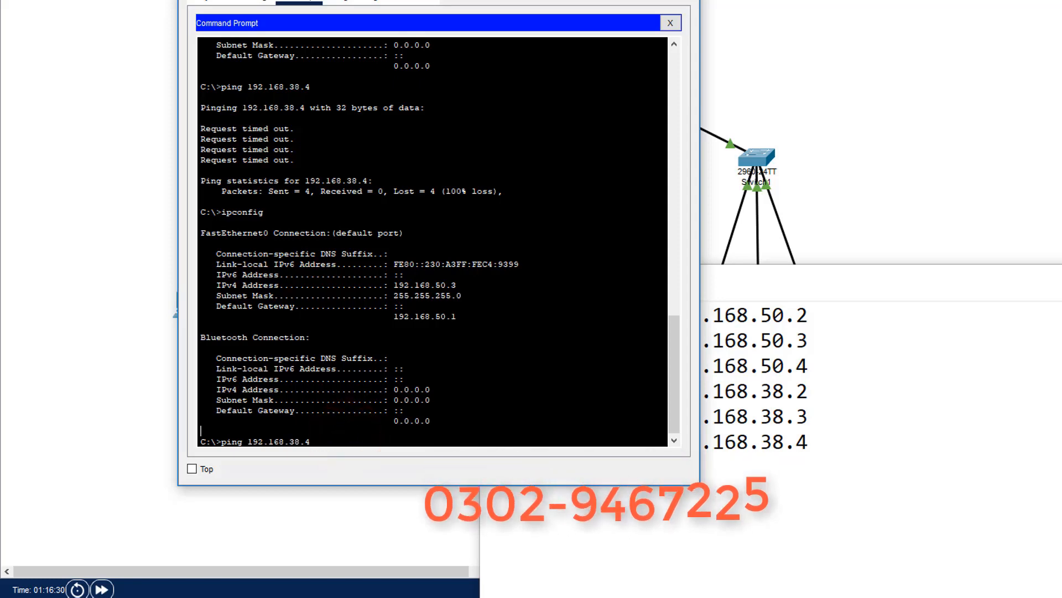
pyautogui.moveTo(437, 1); pyautogui.dragTo(661, 0)
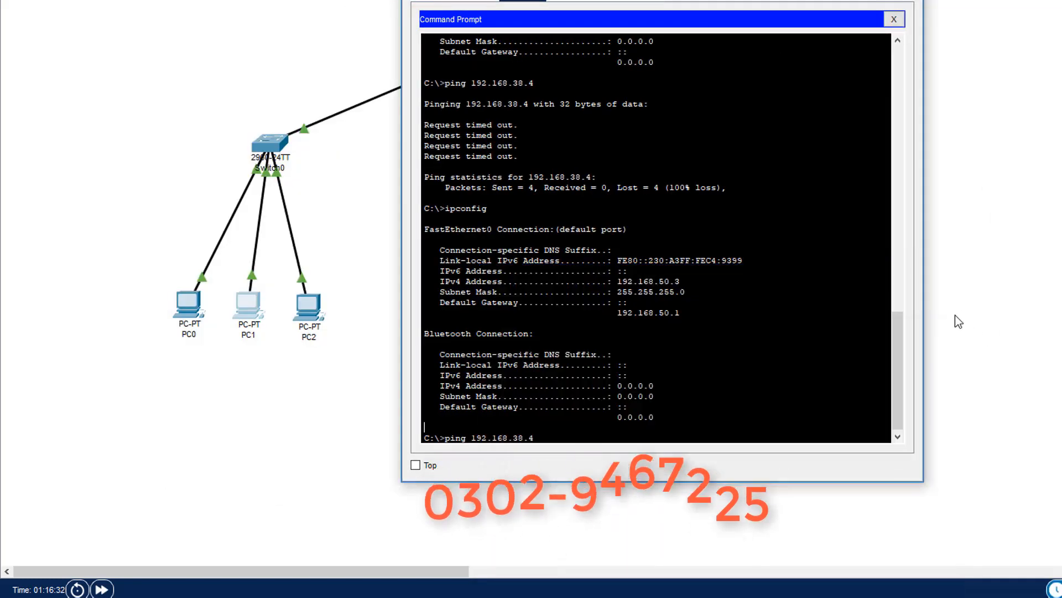
pyautogui.moveTo(648, 0); pyautogui.dragTo(737, 2)
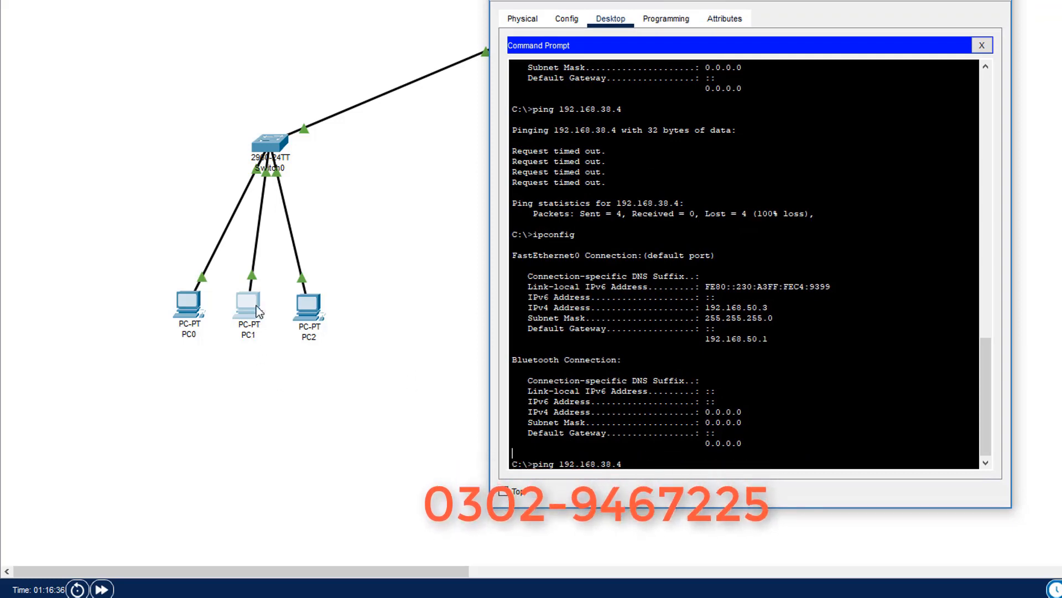
pyautogui.moveTo(711, 4); pyautogui.dragTo(482, 4)
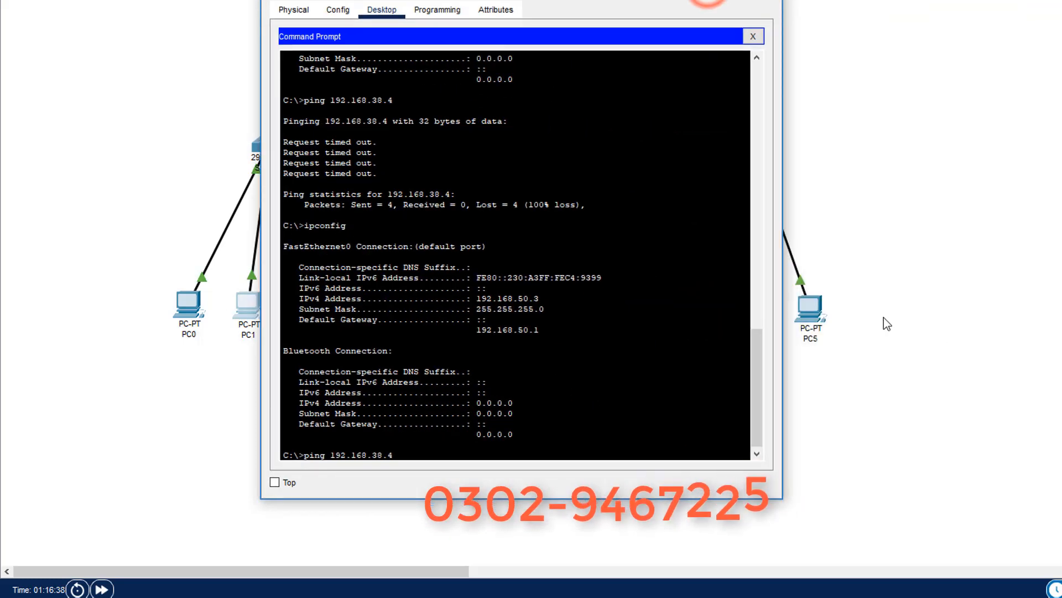
pyautogui.click(404, 455)
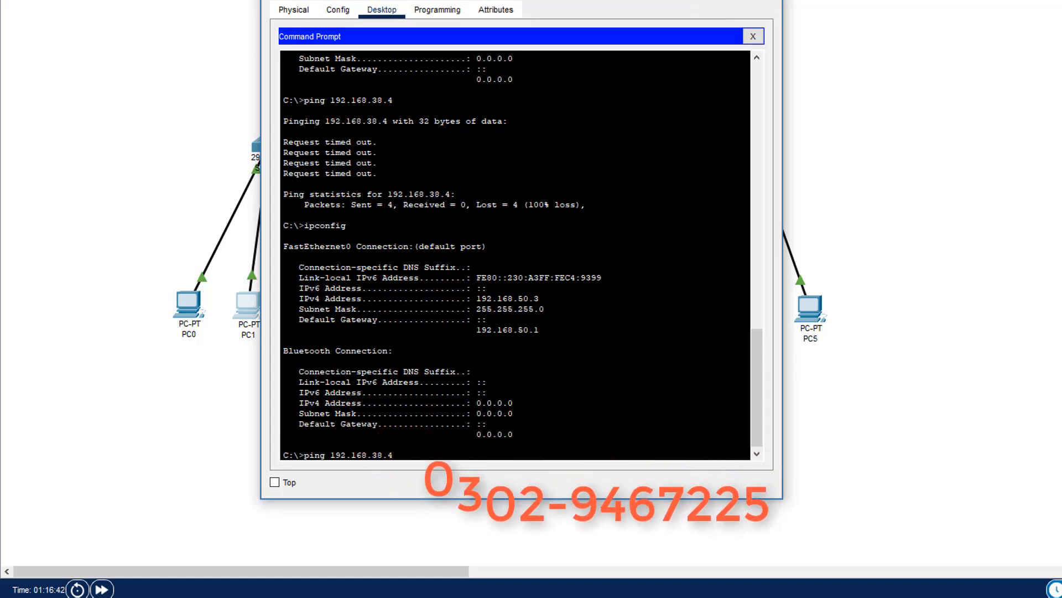
pyautogui.press('Return')
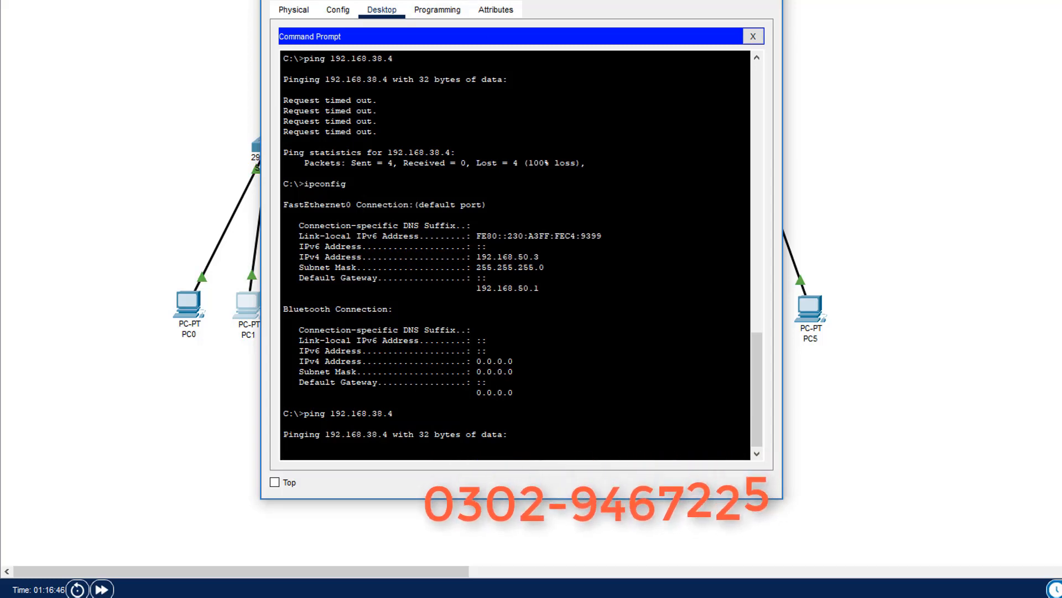
# - Examine the ping replies and statistics in PC1's Command Prompt, moving its window aside to compare them with the topology
pyautogui.moveTo(483, 0); pyautogui.dragTo(520, 0)
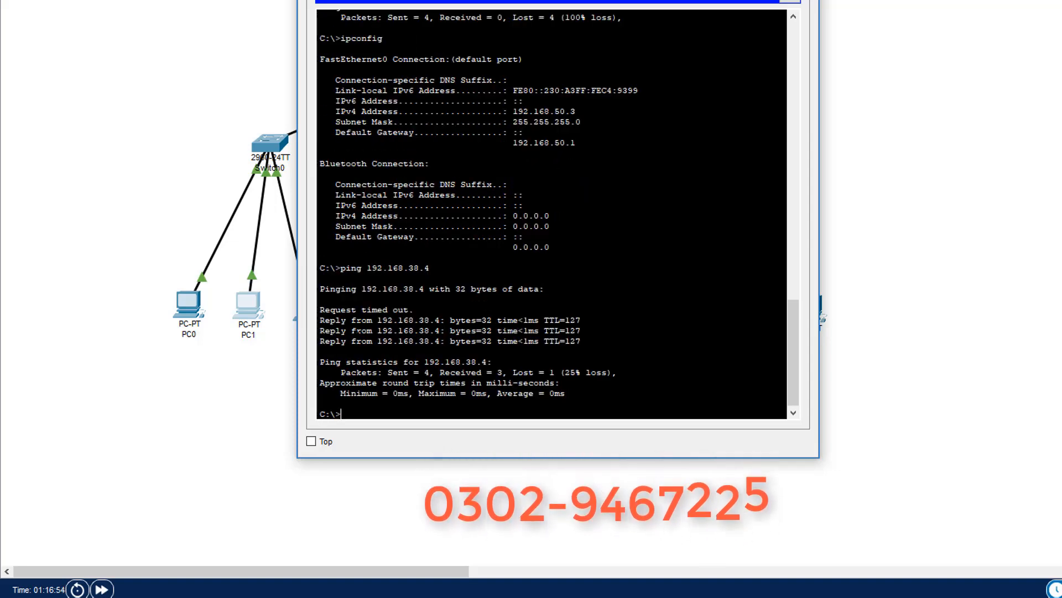
pyautogui.moveTo(424, 321); pyautogui.dragTo(435, 321)
pyautogui.click(428, 332)
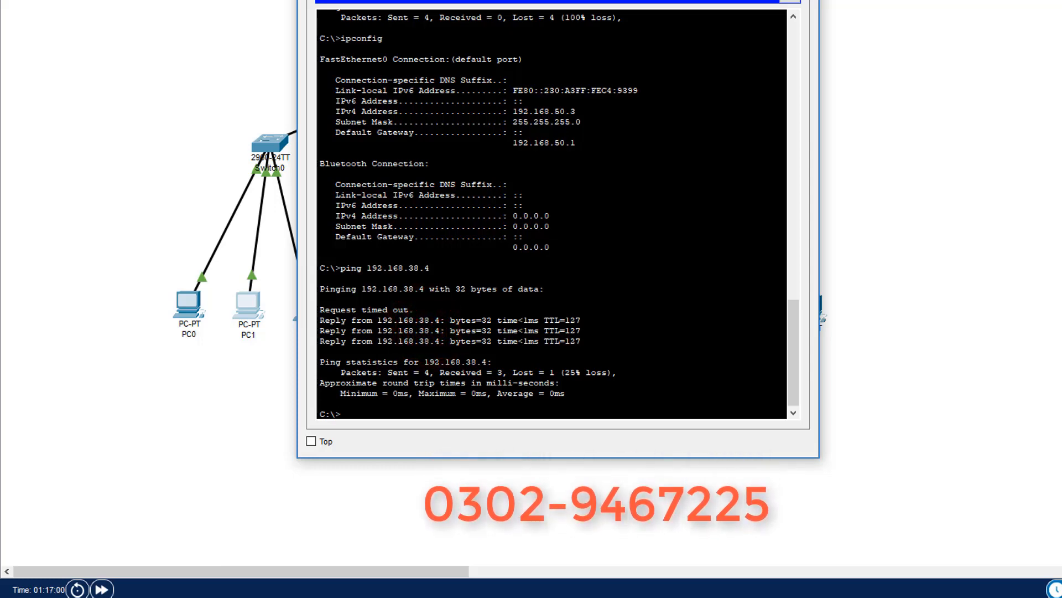
pyautogui.moveTo(610, 0); pyautogui.dragTo(536, 172)
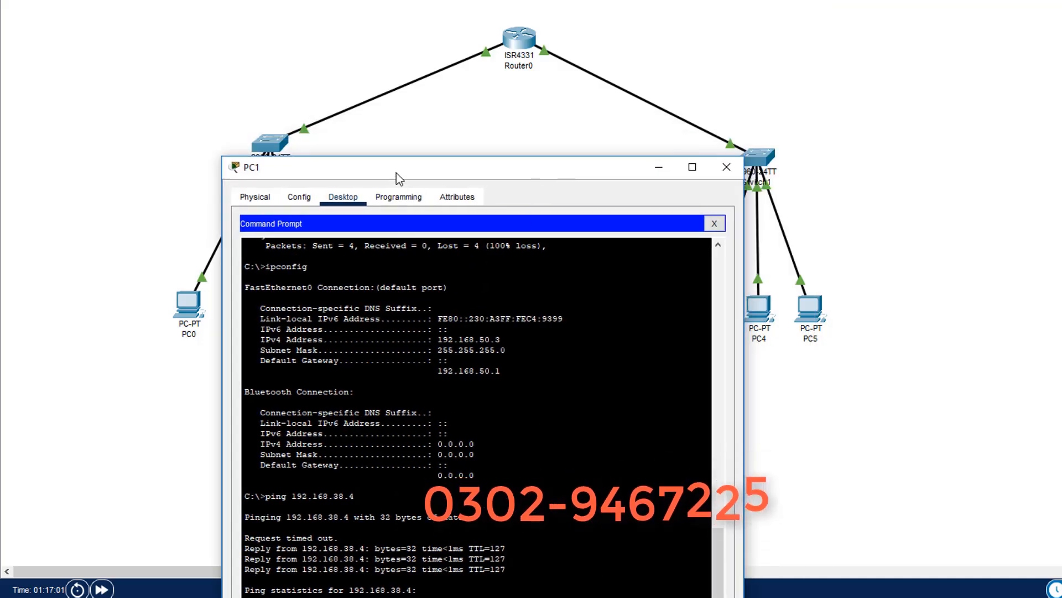
pyautogui.moveTo(400, 179); pyautogui.dragTo(607, 7)
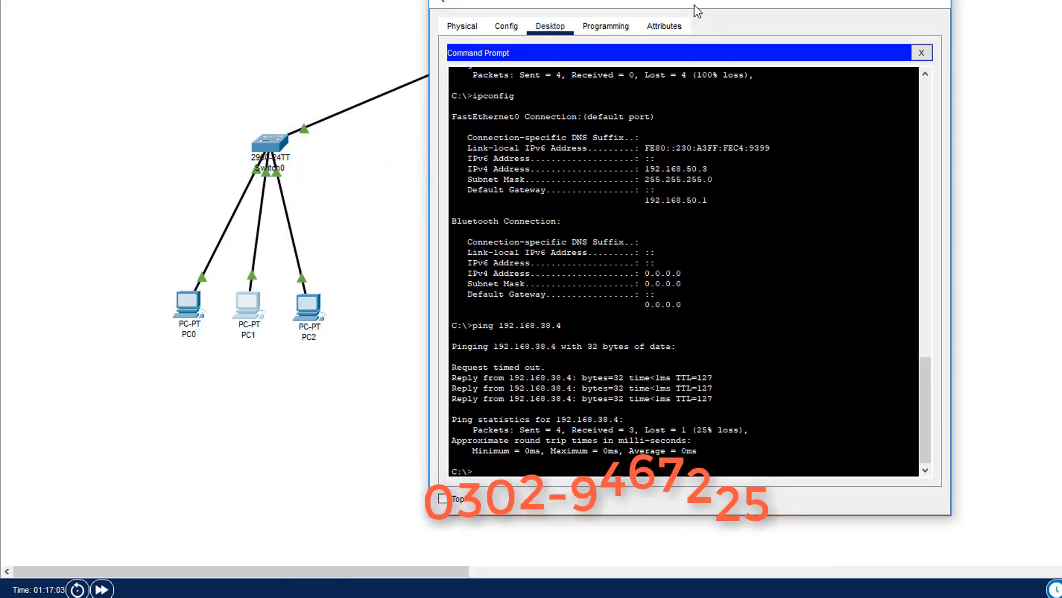
pyautogui.moveTo(696, 7); pyautogui.dragTo(400, 0)
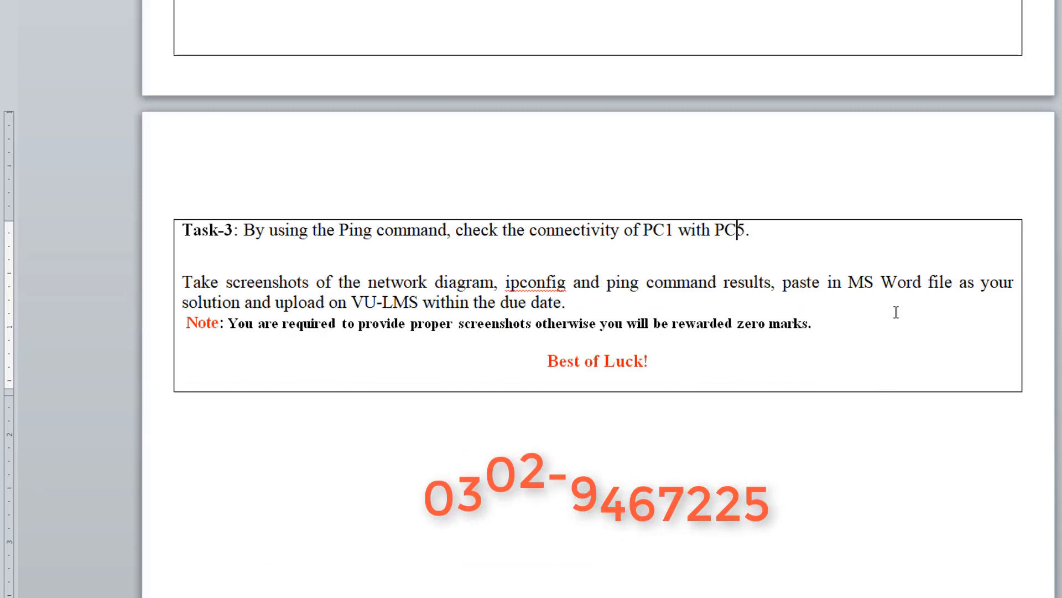
# - In the Word assignment, insert a run of blank lines directly below the Task-3 question to make room for a screenshot
pyautogui.click(761, 237)
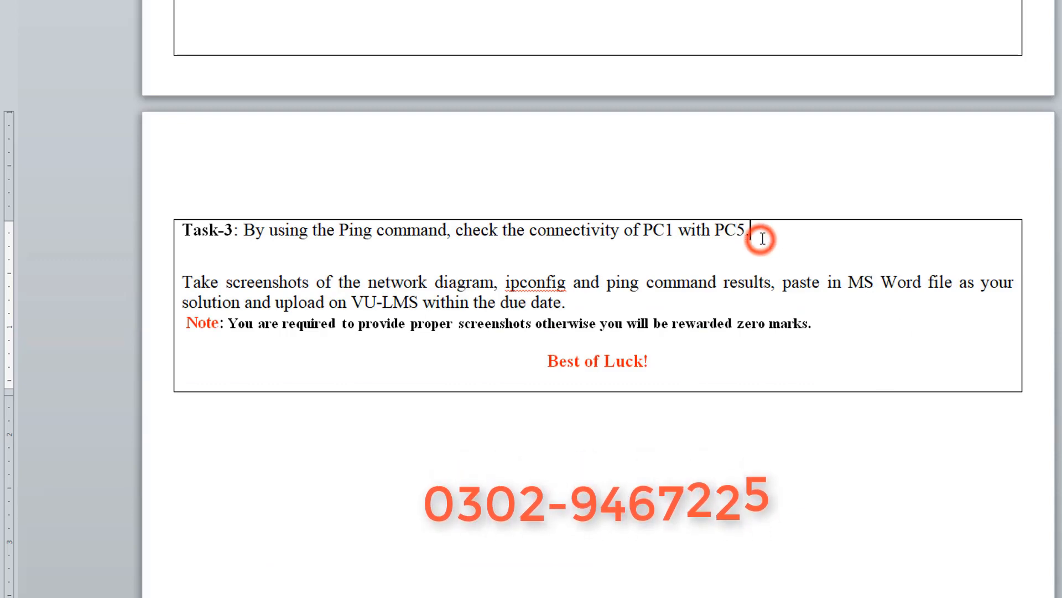
pyautogui.press('Return')
pyautogui.press('Return')
pyautogui.press('Return')
pyautogui.press('Return')
pyautogui.press('Return')
pyautogui.press('Return')
pyautogui.press('Return')
pyautogui.press('Return')
pyautogui.press('Return')
pyautogui.press('Return')
pyautogui.press('Return')
pyautogui.press('Return')
pyautogui.press('Return')
pyautogui.press('Return')
pyautogui.press('Return')
pyautogui.press('Return')
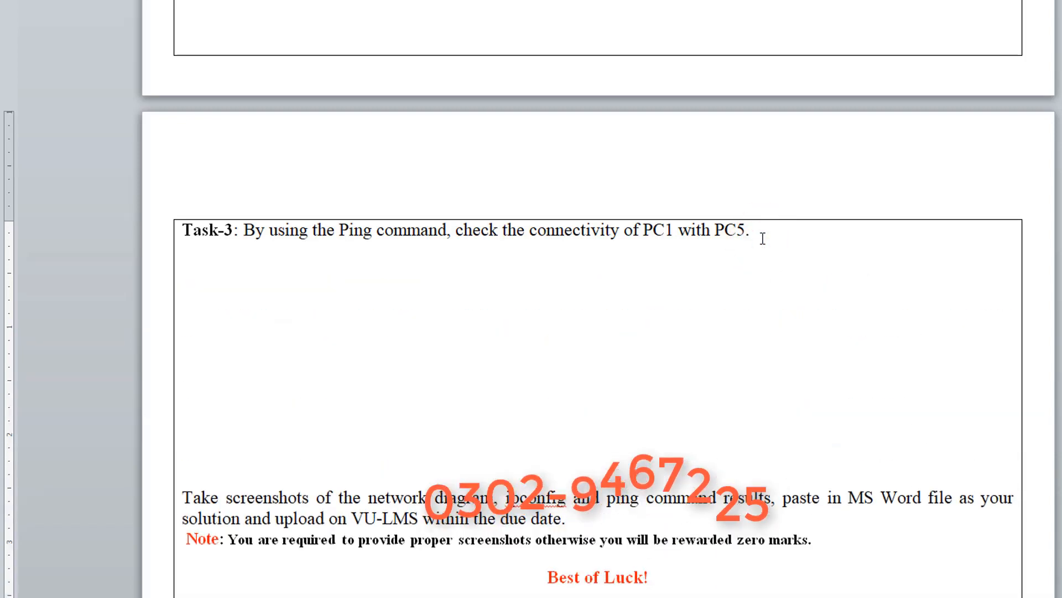
# - Paste the copied screenshot on the first blank line under the Task-3 question
pyautogui.scroll(-2, 762, 238)
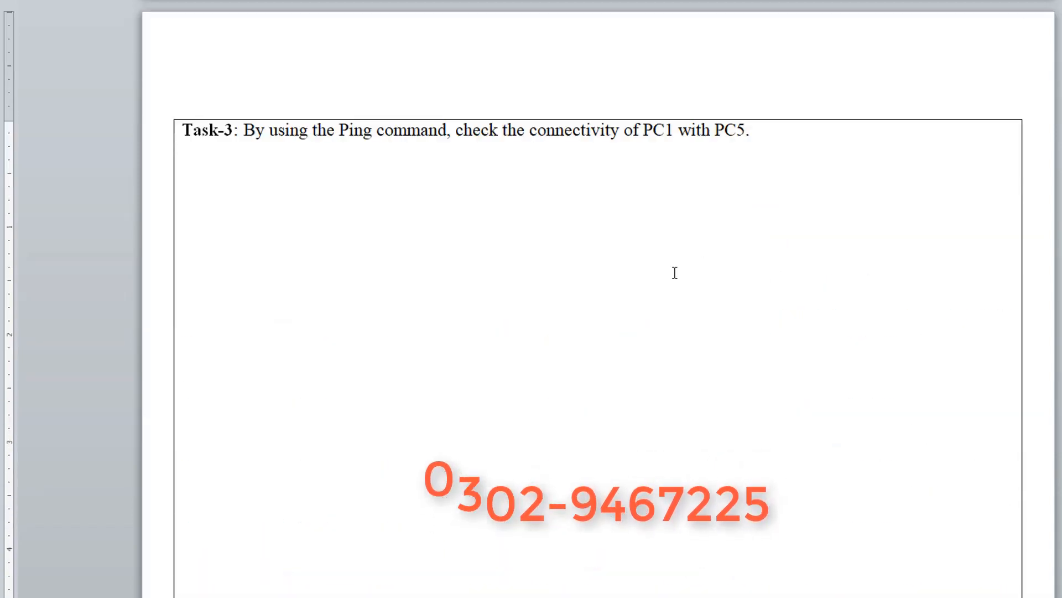
pyautogui.click(370, 177)
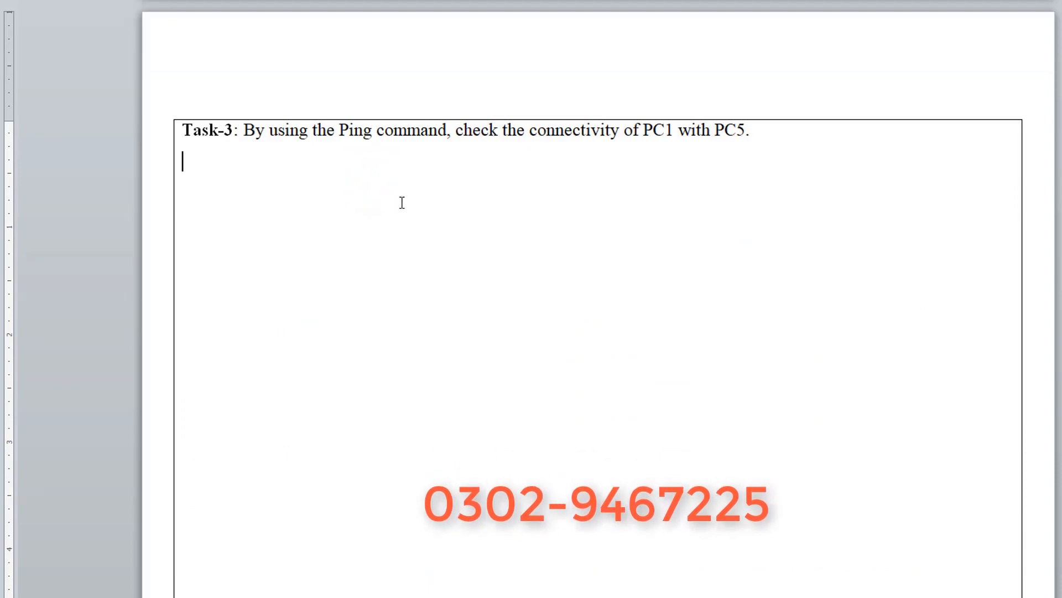
pyautogui.hotkey('ctrl', 'v')
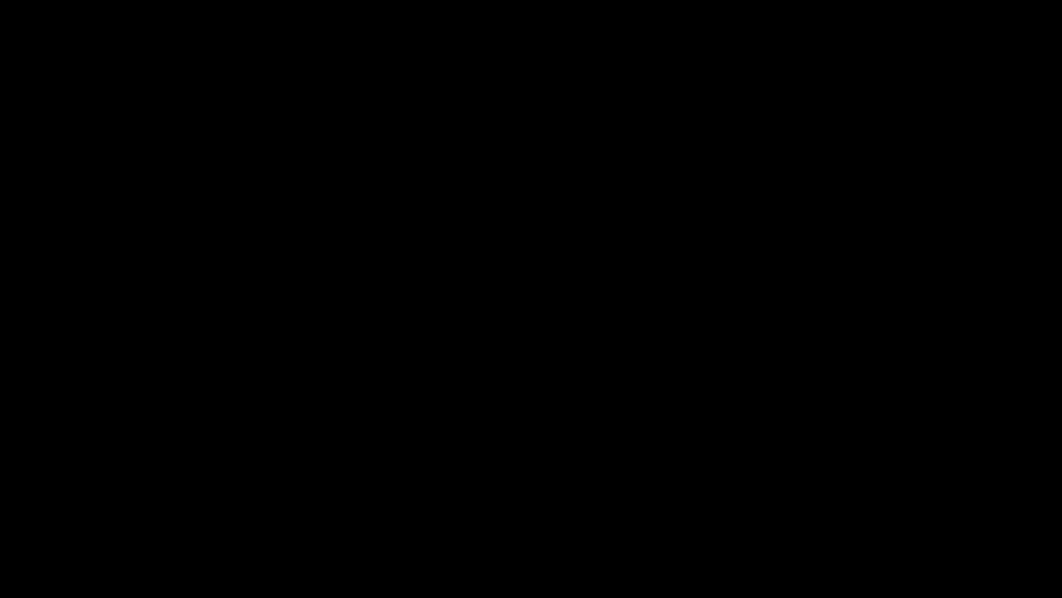